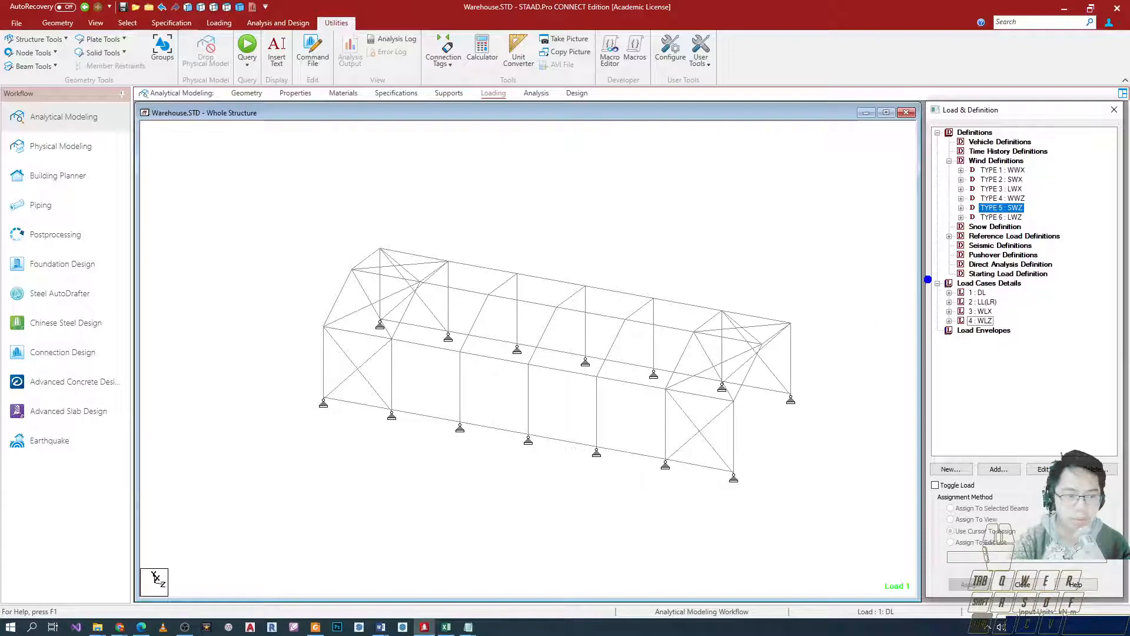
ctrl+drag(932, 283, 1010, 333)
key(Escape)
ctrl+drag(936, 284, 1011, 333)
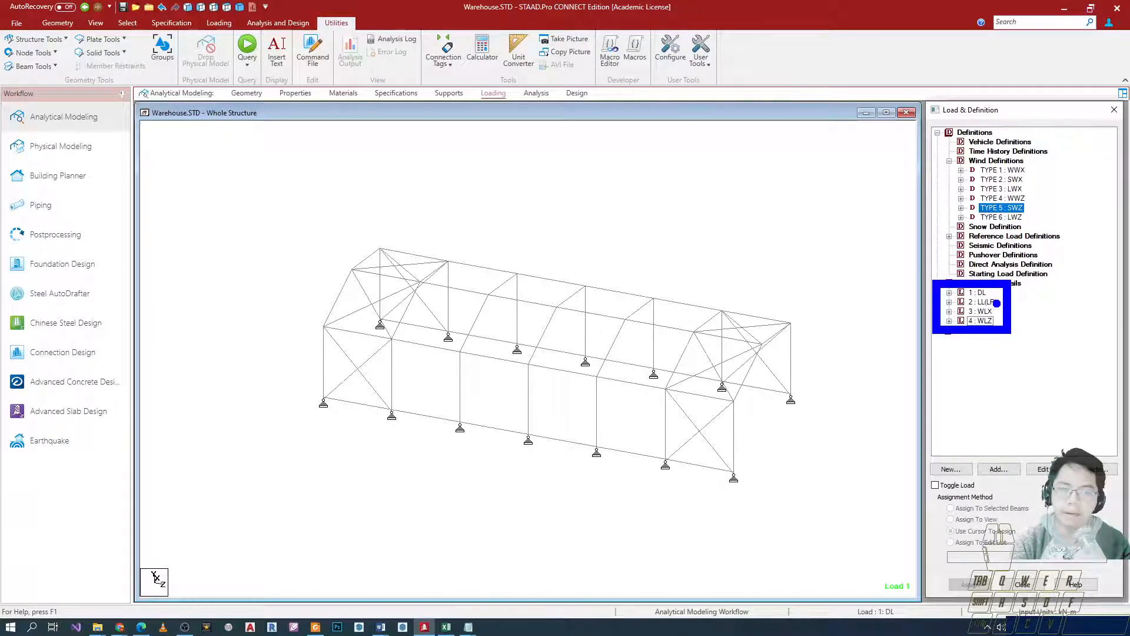
ctrl+shift+drag(941, 303, 837, 302)
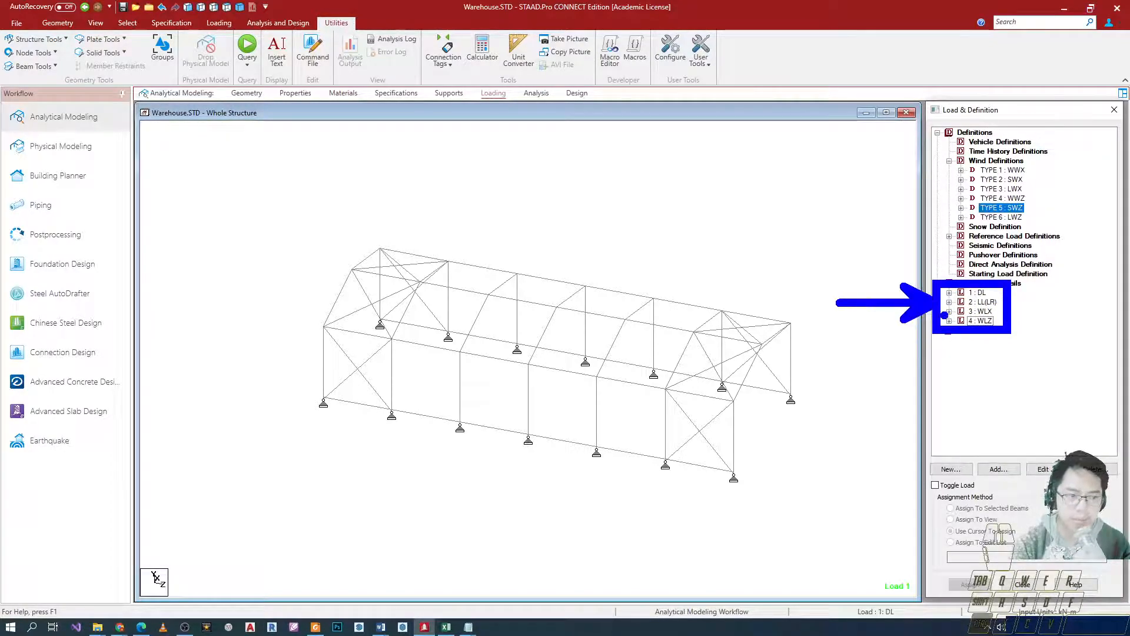
key(Escape)
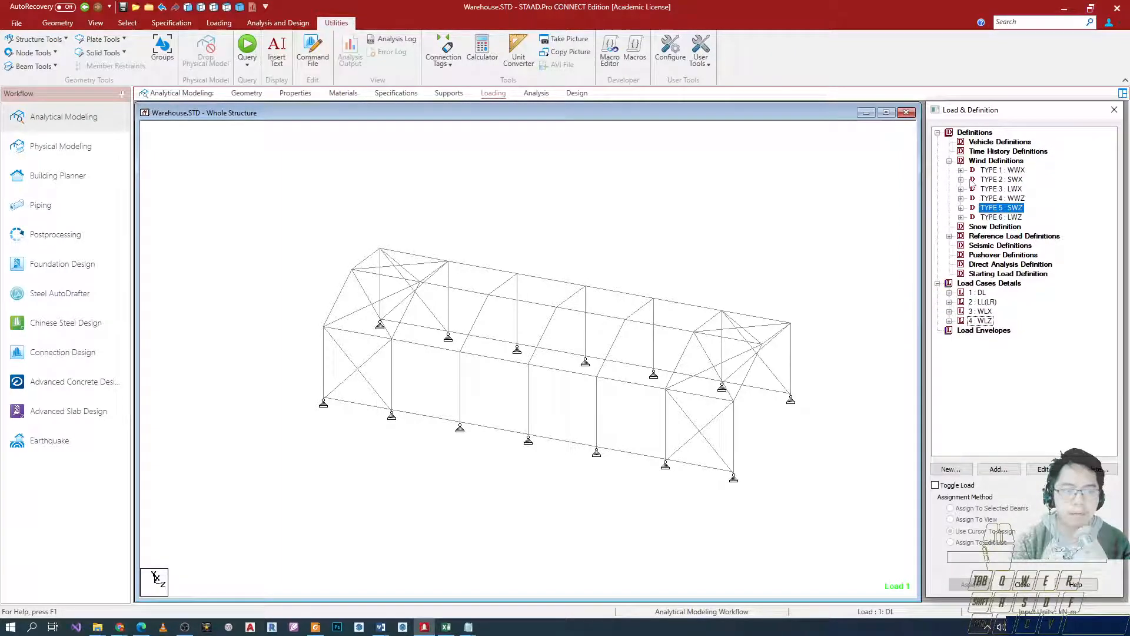
Collapse the Wind Definitions branch in the load tree and select Seismic Definitions.
click(977, 170)
key(Left)
key(Left)
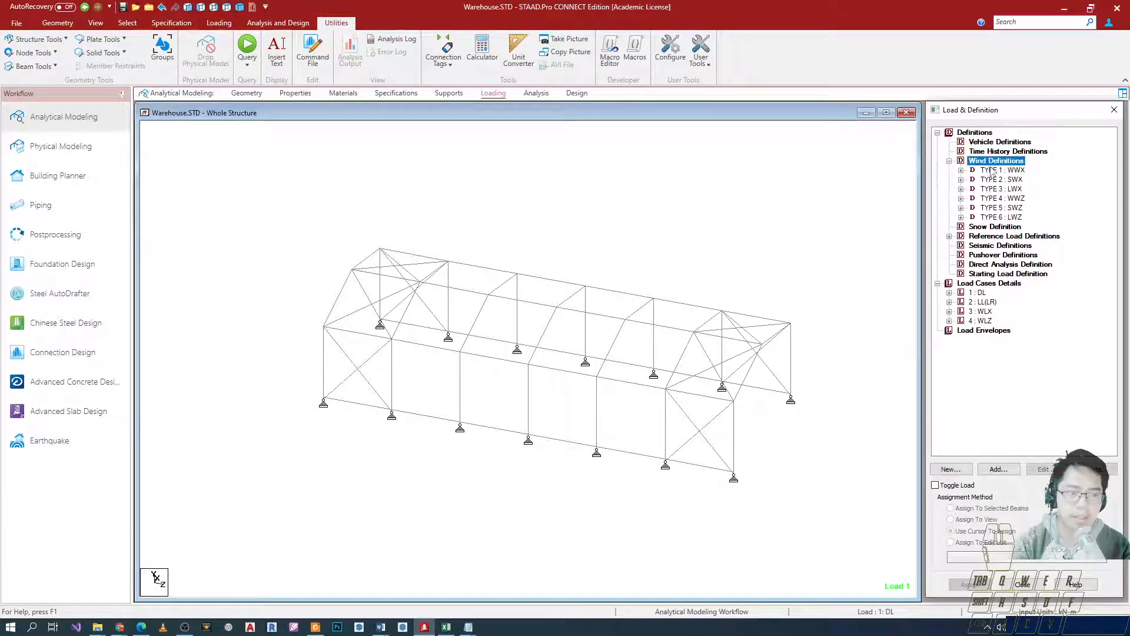
click(885, 214)
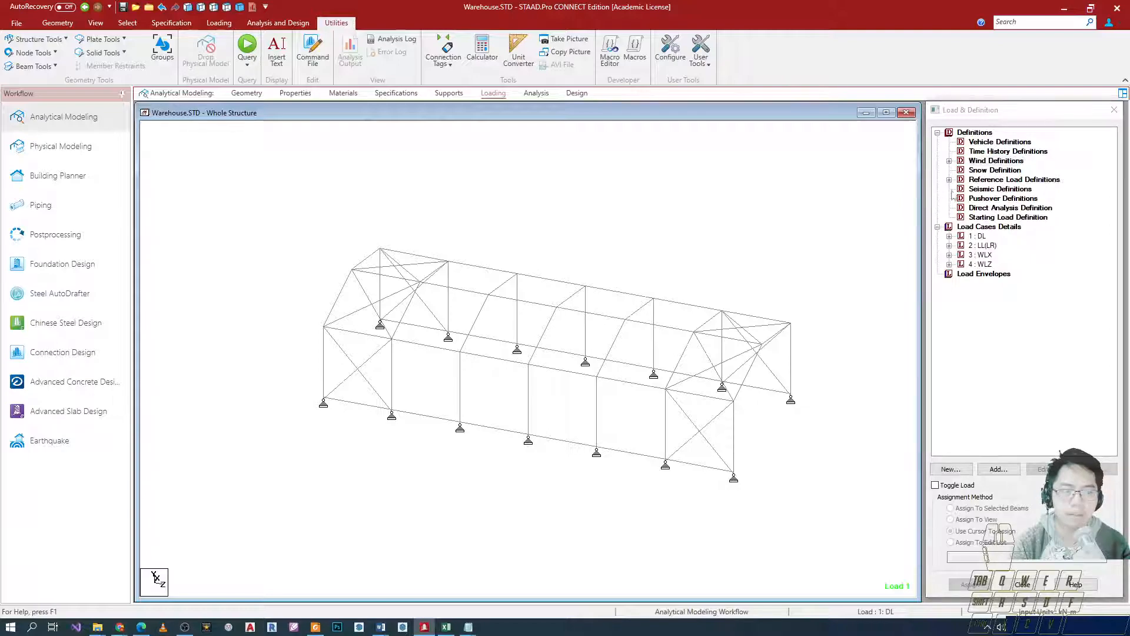
click(1001, 190)
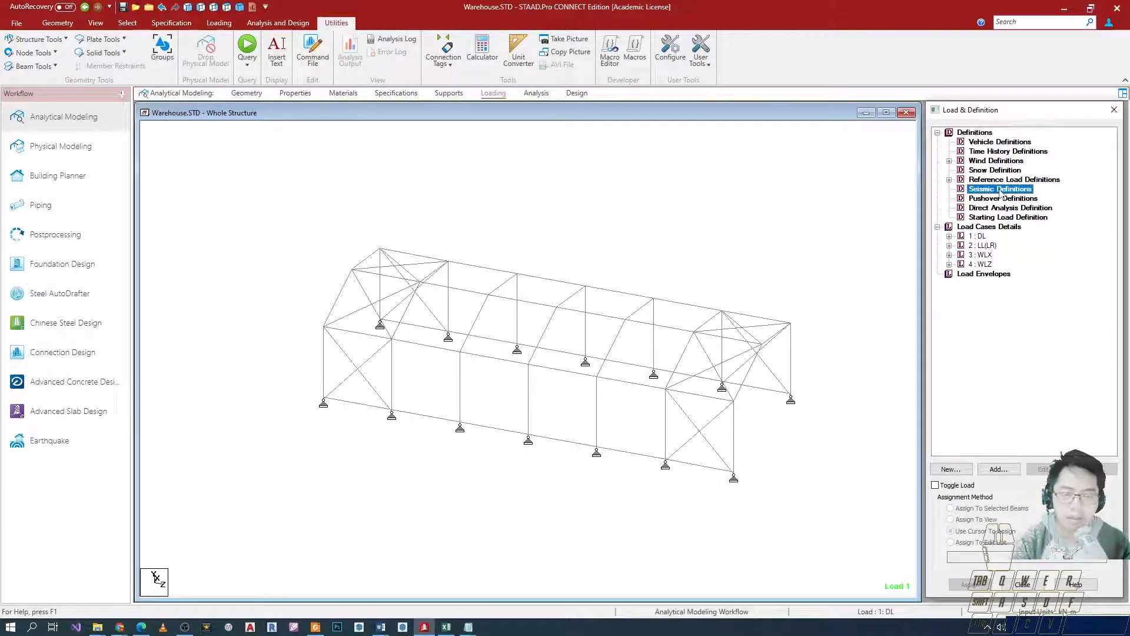
Switch to NSCP-2015.pdf in Foxit Reader and go to the chapter 2 Minimum Design Loads bookmark.
key(alt+Tab)
click(631, 222)
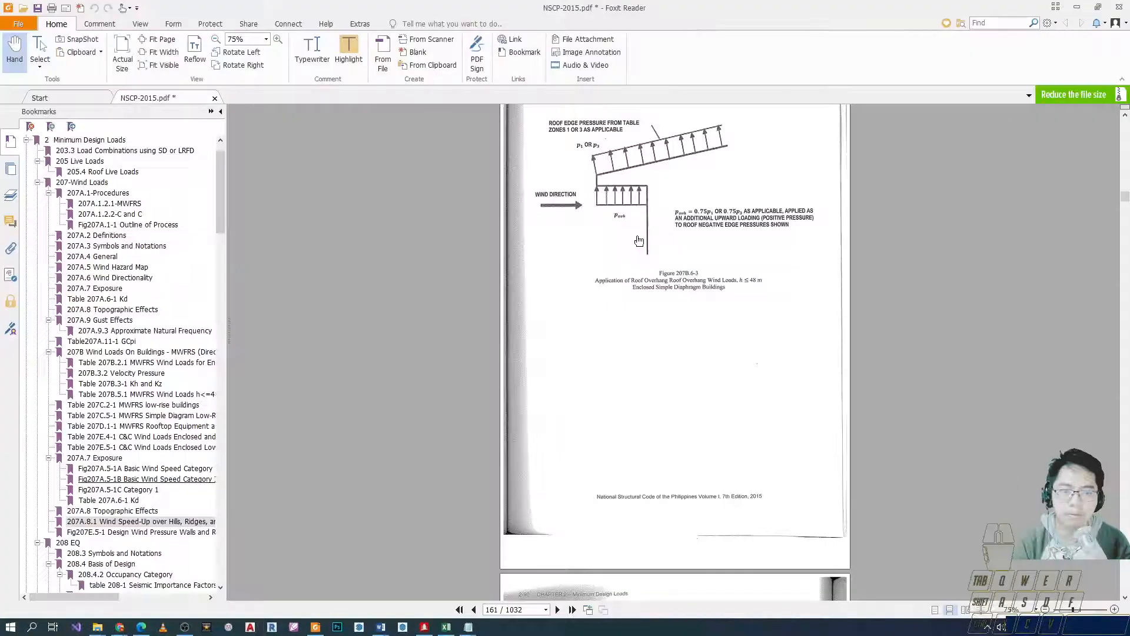
scroll(424, 315, up, 10)
scroll(424, 315, down, 4)
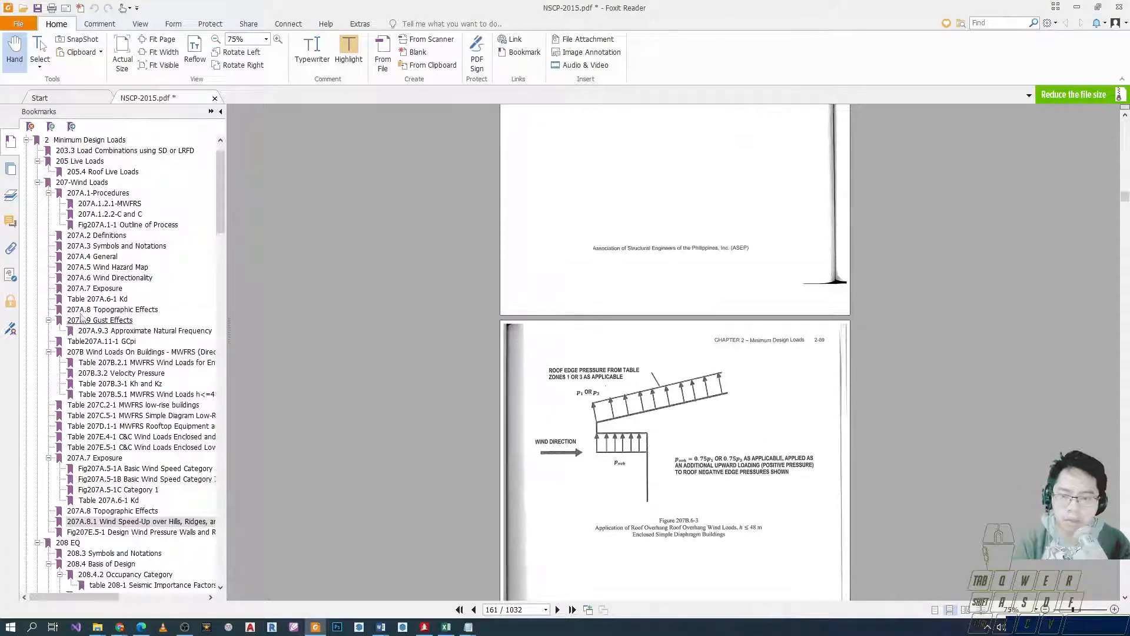
scroll(155, 288, down, 4)
scroll(155, 289, up, 5)
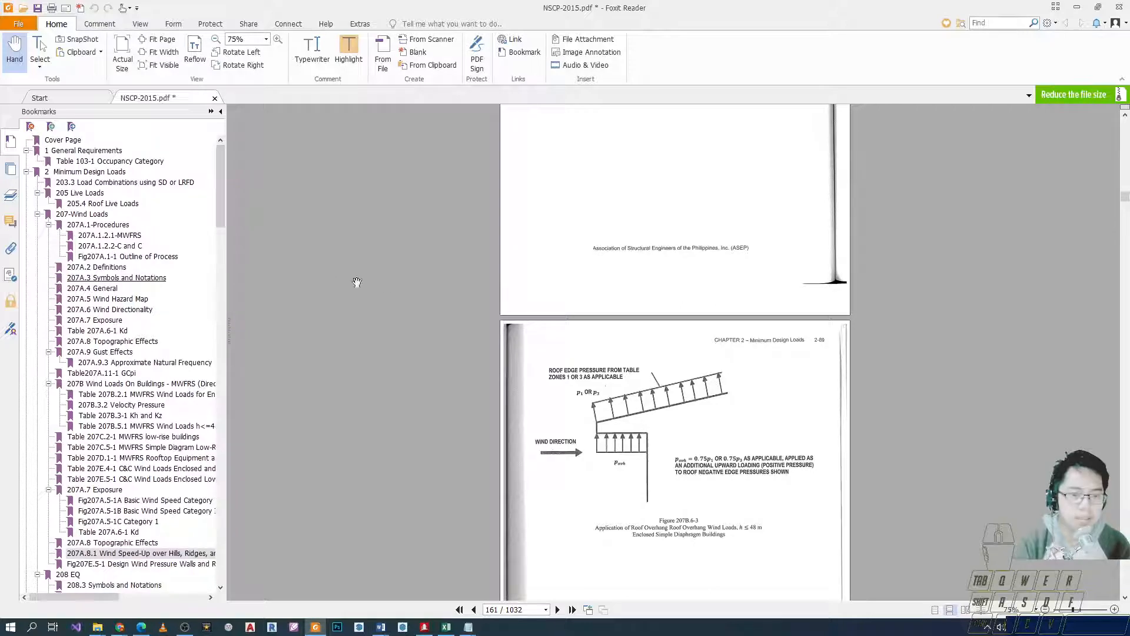
scroll(356, 283, down, 2)
click(76, 171)
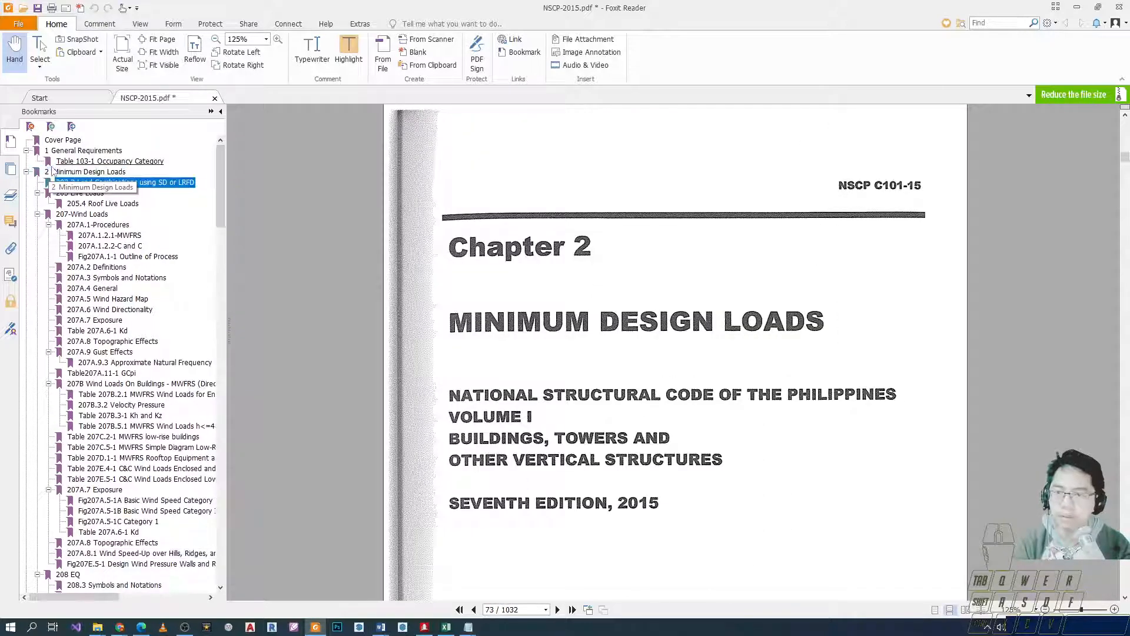
Collapse the 205 Live Loads and 207 Wind Loads bookmark branches to reach the 208 EQ bookmark.
key(Left)
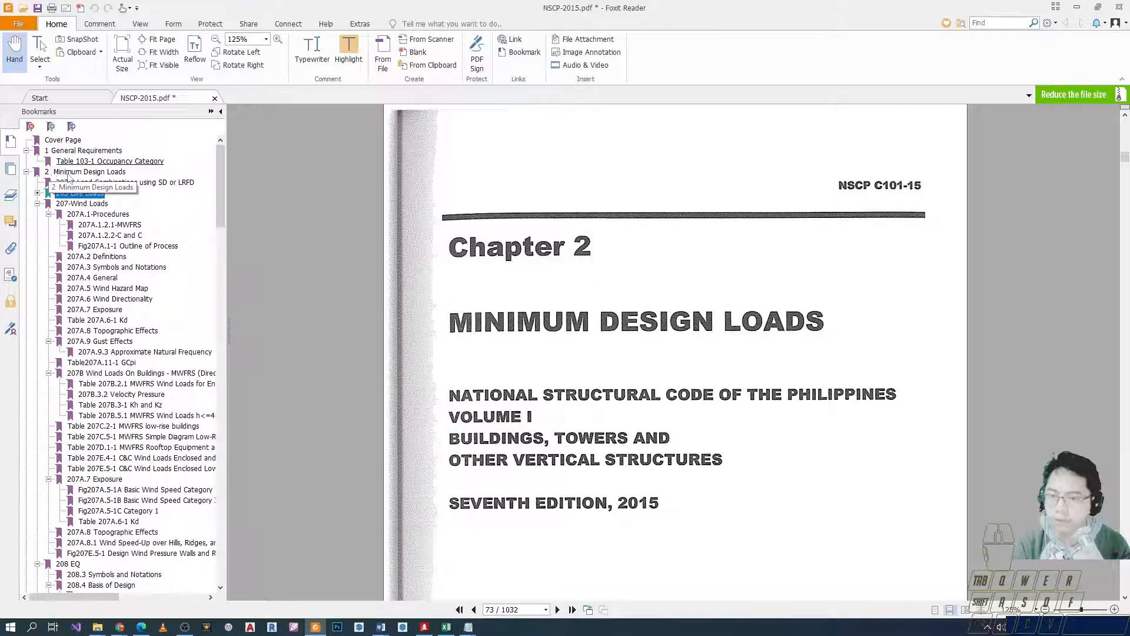
key(Down)
key(Left)
key(Down)
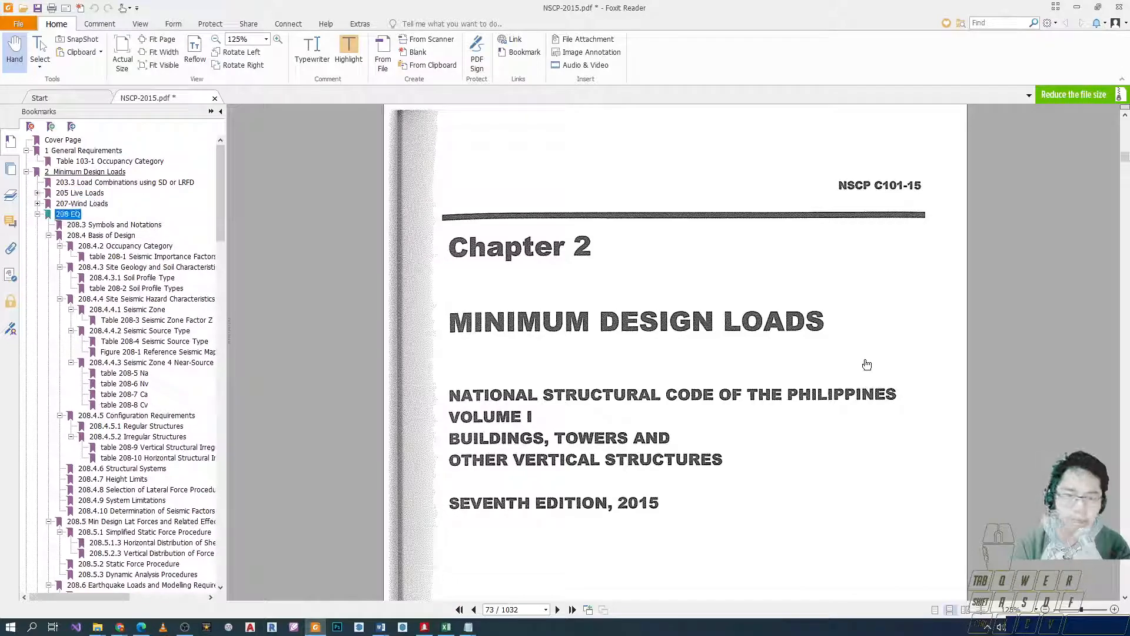
Open Section 208 Earthquake Loads, collapse its bookmark branch and read through its provisions up to the site seismic hazard characteristics.
click(100, 223)
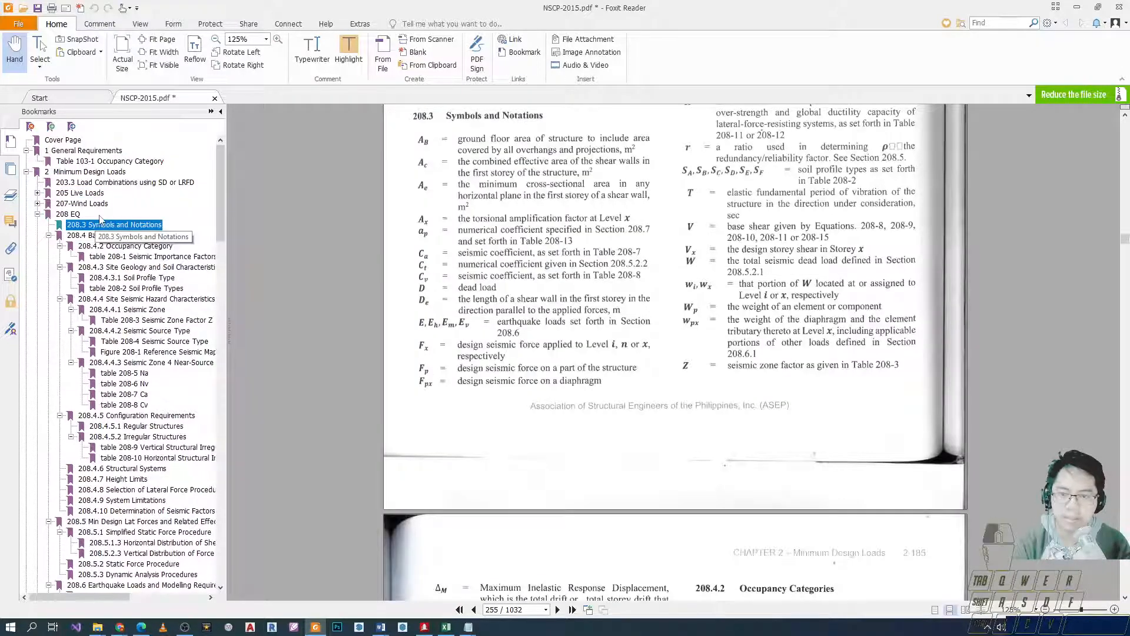
click(83, 214)
key(Left)
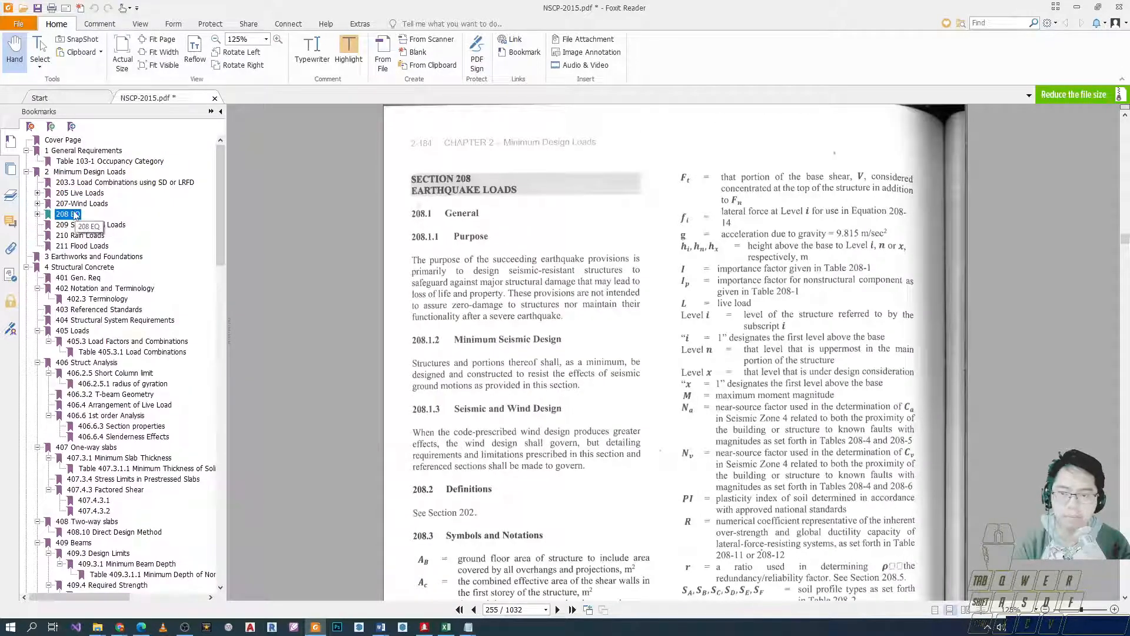
scroll(447, 238, down, 20)
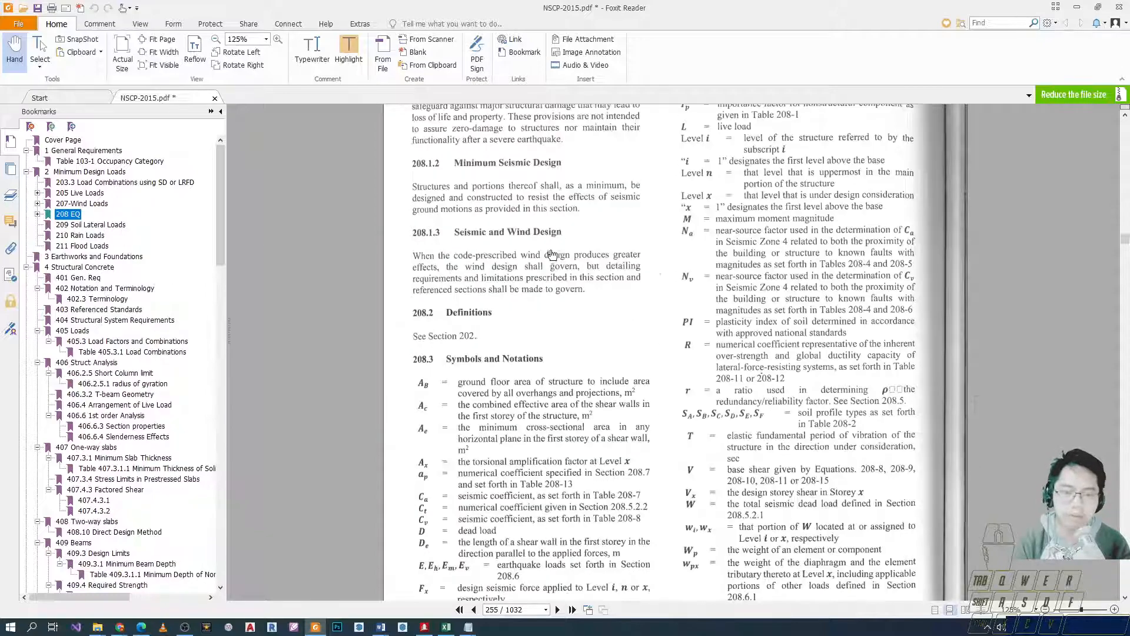
scroll(544, 287, down, 15)
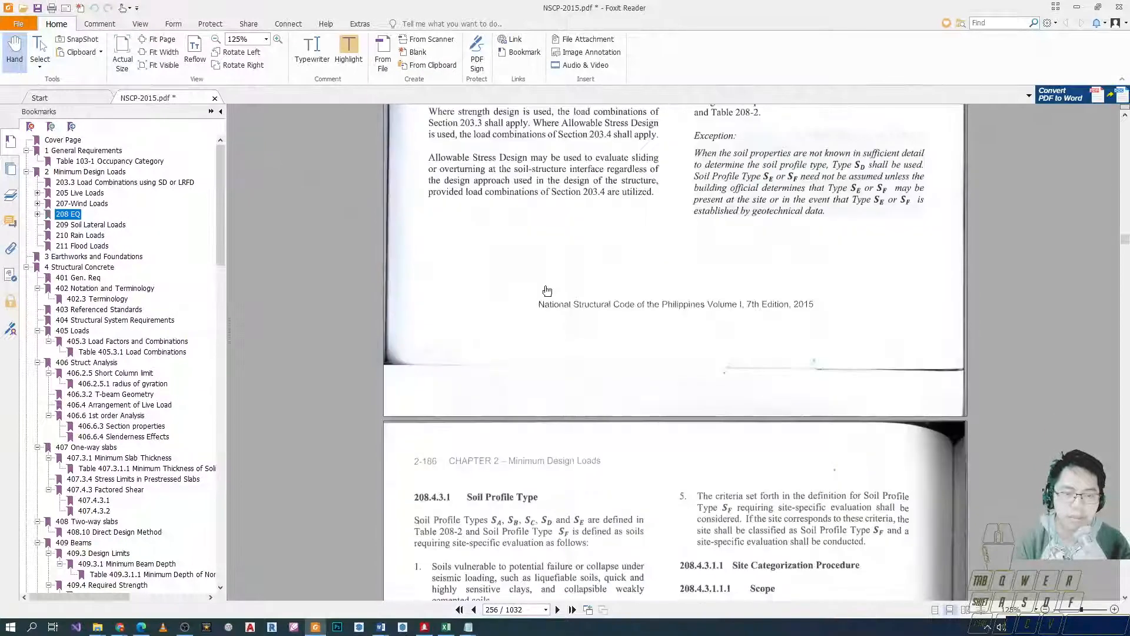
scroll(565, 309, down, 5)
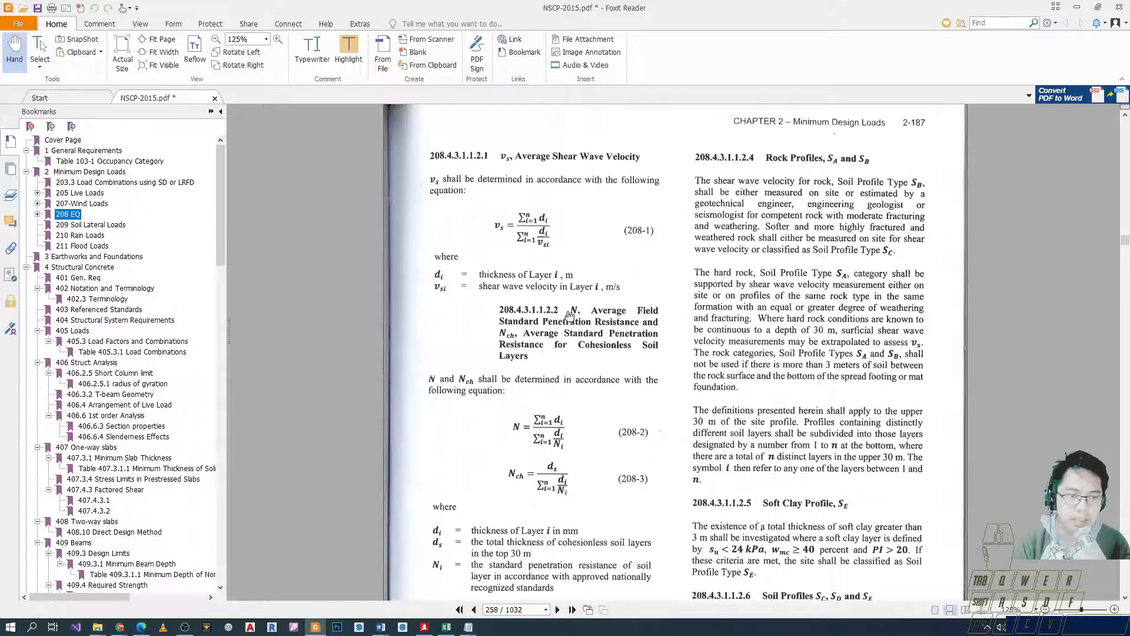
scroll(570, 316, down, 8)
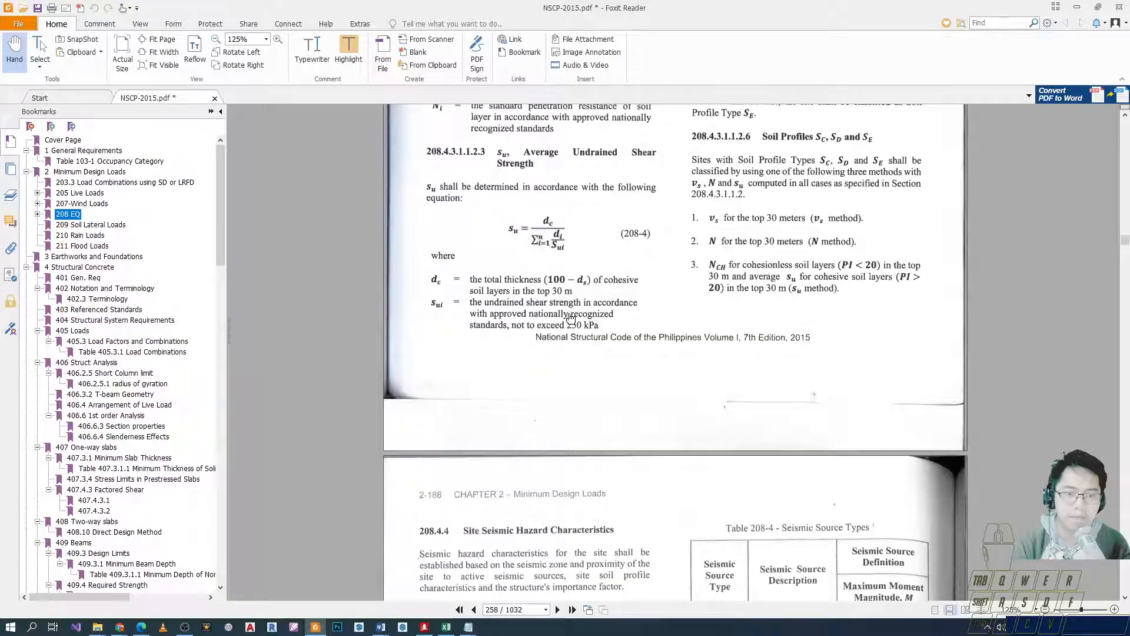
scroll(570, 318, down, 10)
Switch back to STAAD.Pro, start adding a new definition under Seismic Definitions, and move its dialog clear of the model.
key(alt+Tab)
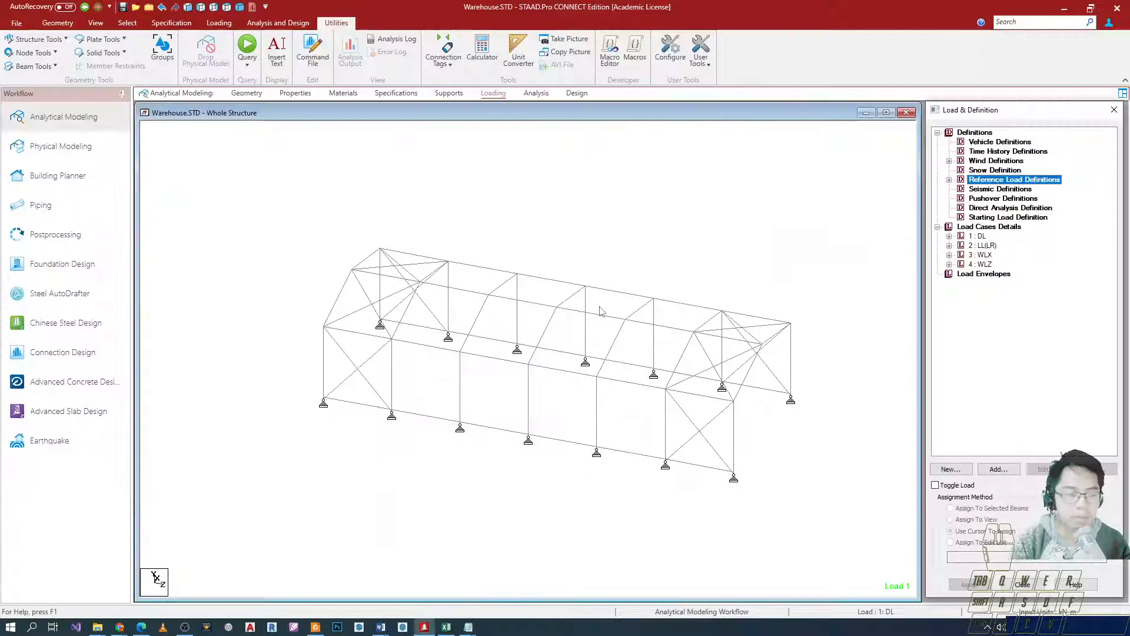
key(alt+Tab)
key(alt+Tab)
click(999, 190)
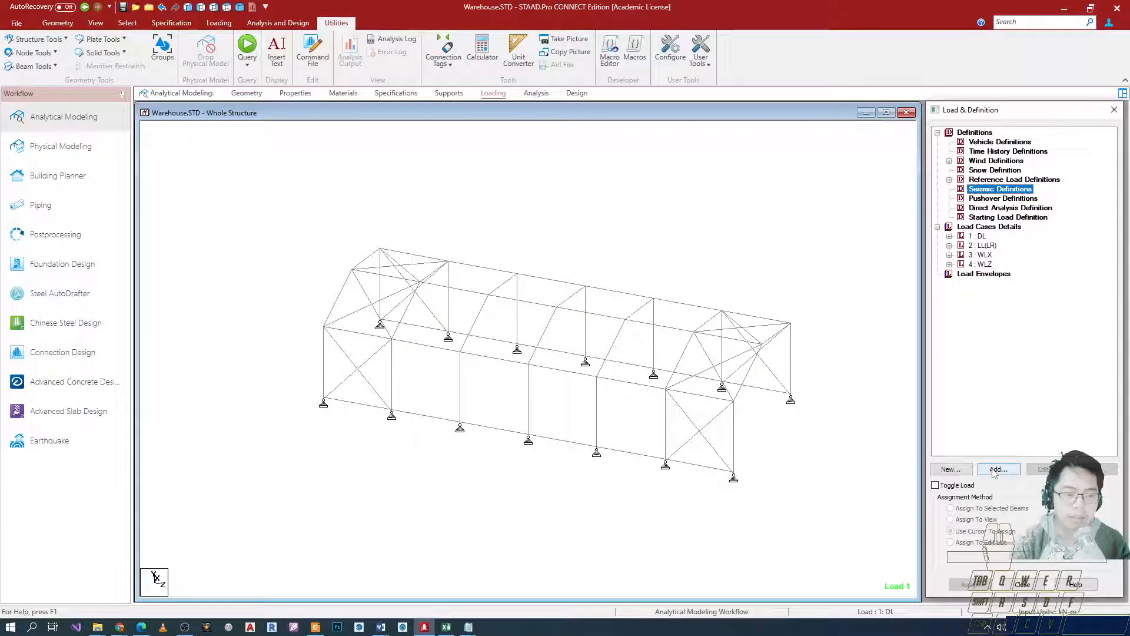
click(999, 469)
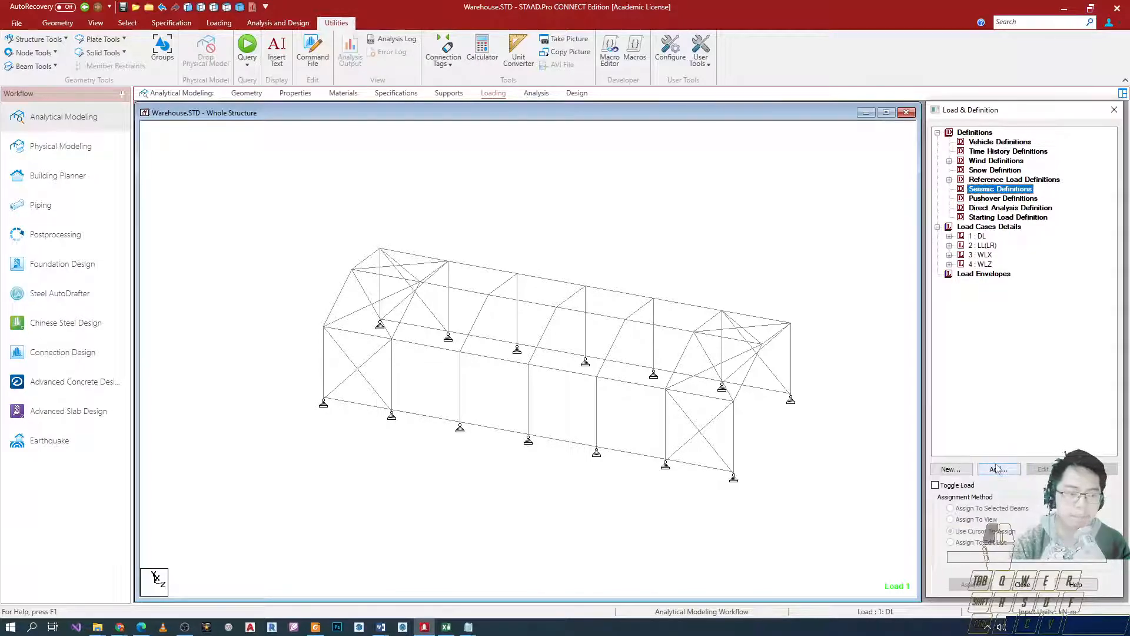
drag(636, 219, 371, 116)
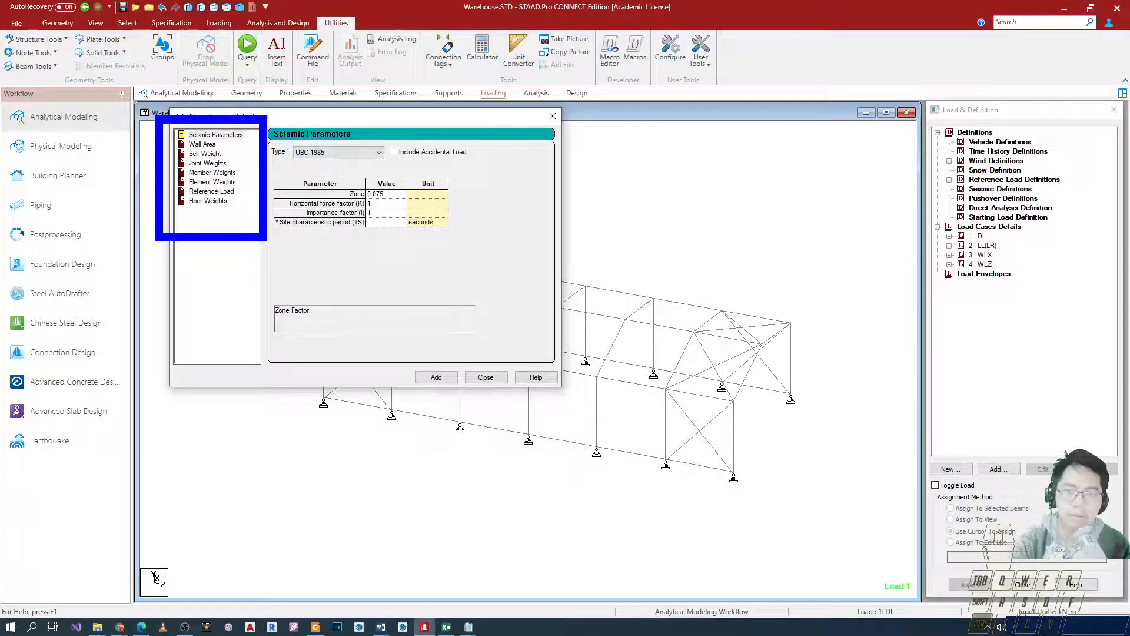
mouse_move(176, 125)
ctrl+mouse_down()
mouse_move(224, 145)
mouse_move(497, 177)
ctrl+mouse_up()
key(Escape)
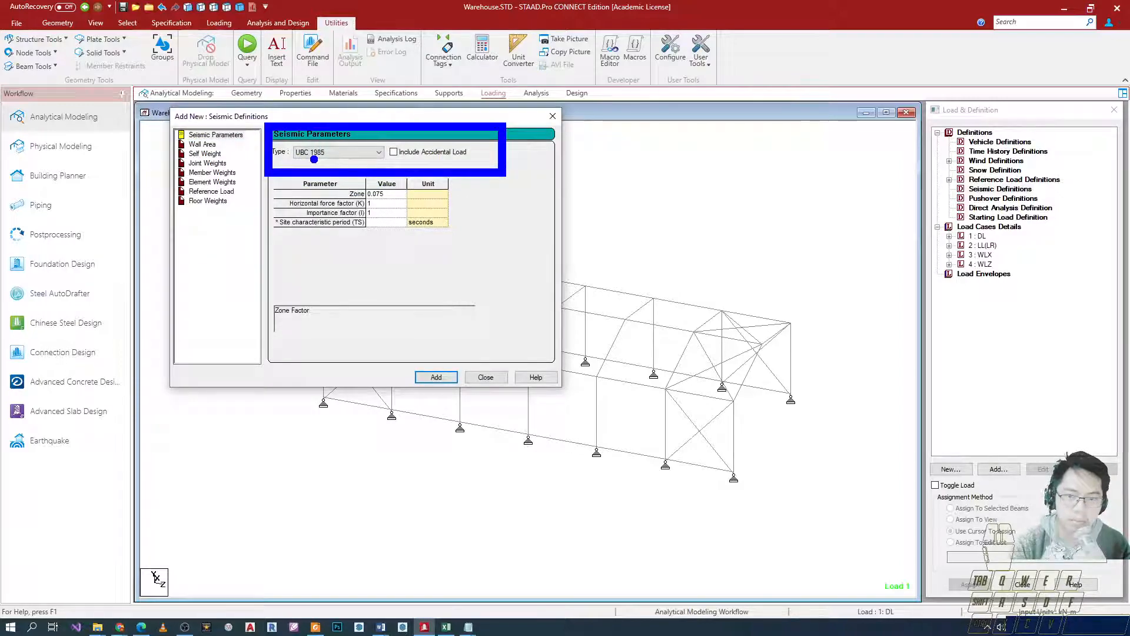
key(e)
ctrl+drag(269, 144, 389, 170)
key(Escape)
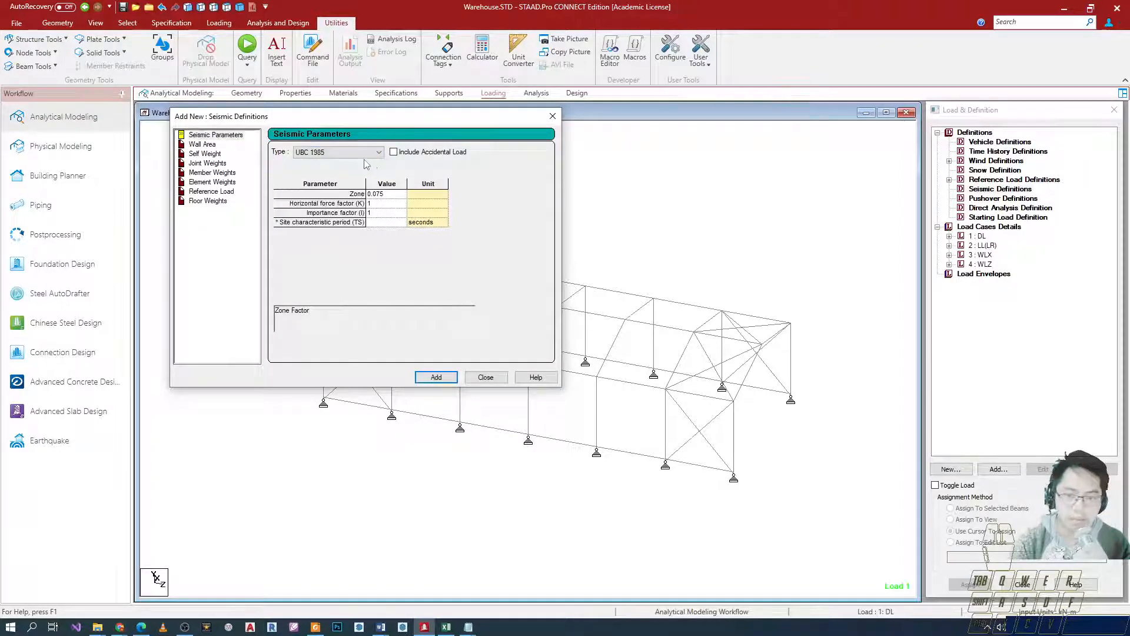
Set the seismic parameters type to UBC 1997.
click(364, 155)
click(318, 347)
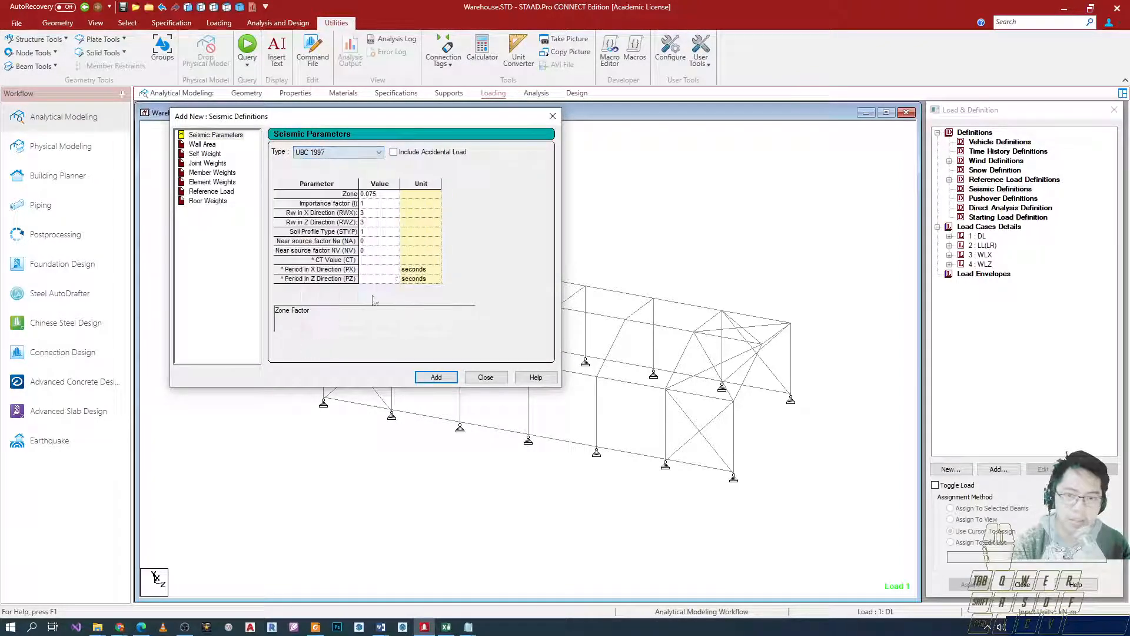
drag(381, 140, 482, 172)
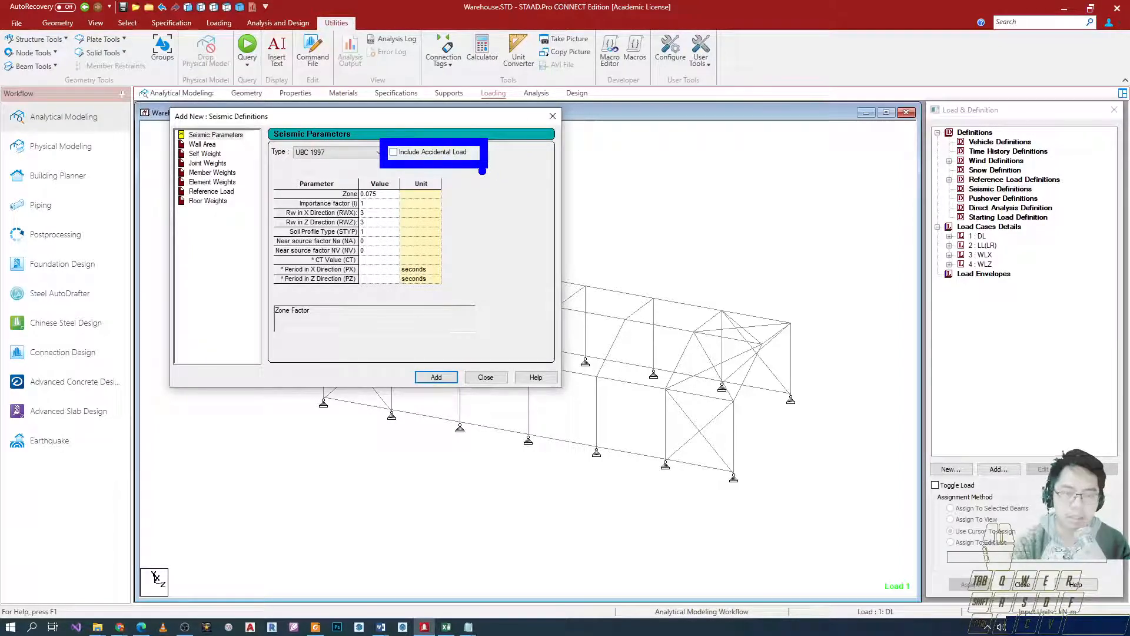
key(Escape)
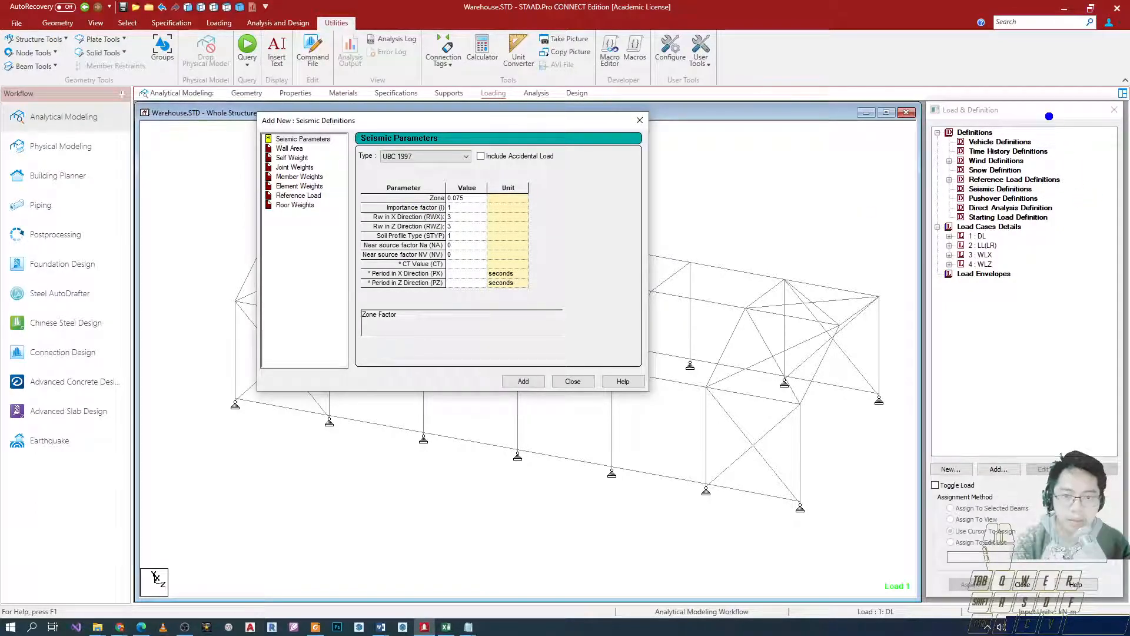
ctrl+shift+drag(510, 200, 628, 199)
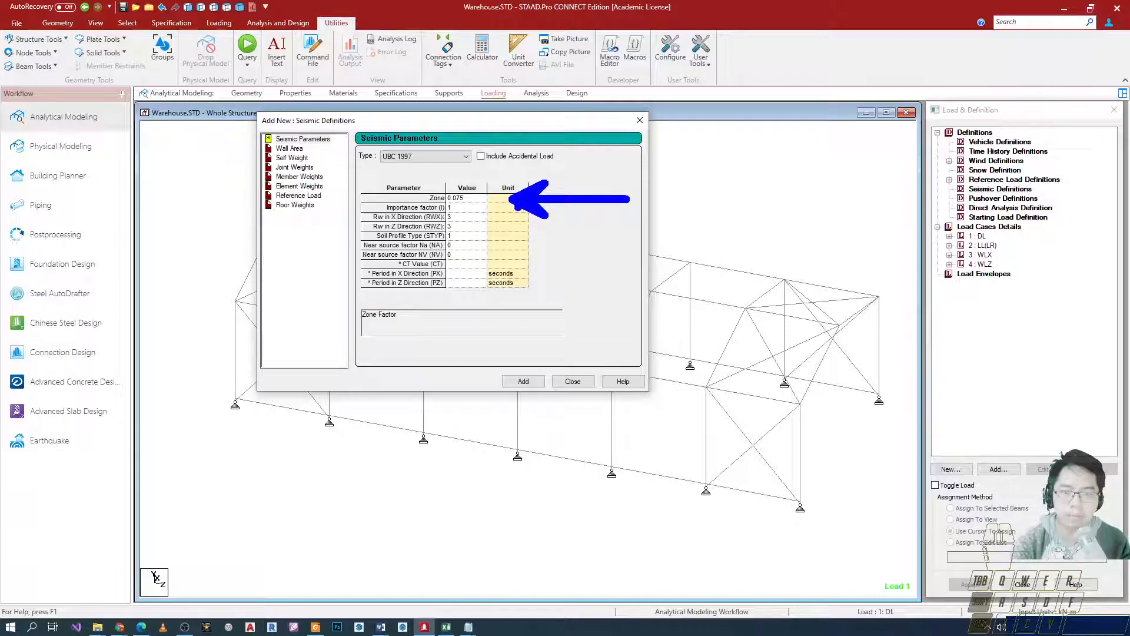
ctrl+shift+drag(356, 206, 292, 208)
ctrl+shift+drag(480, 222, 611, 222)
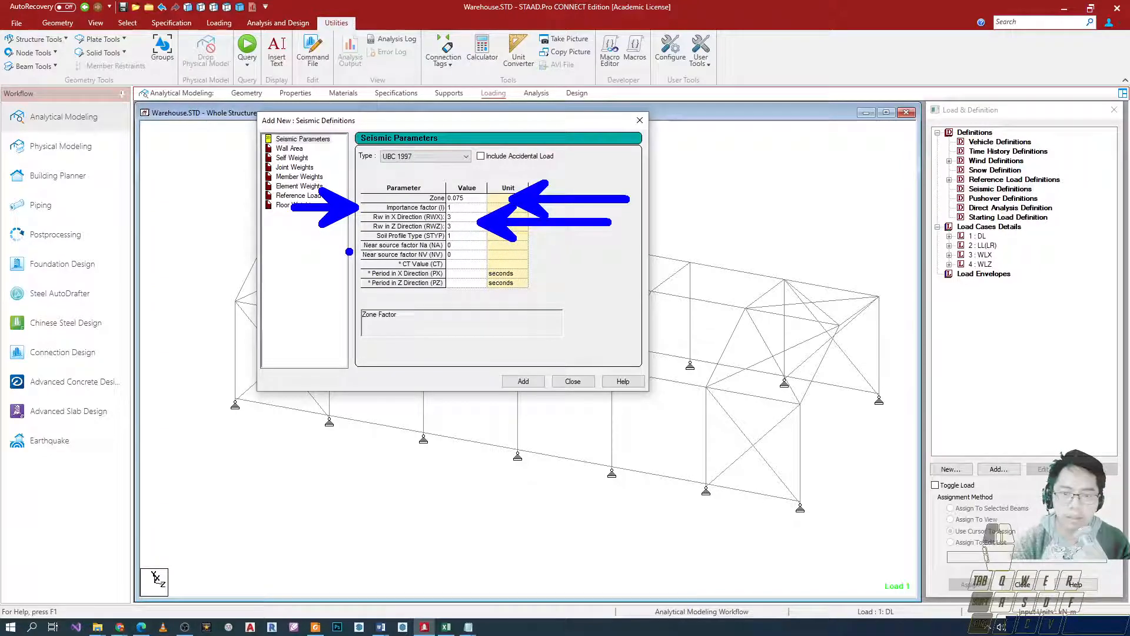
ctrl+shift+drag(350, 251, 271, 251)
ctrl+shift+drag(484, 266, 596, 267)
key(Escape)
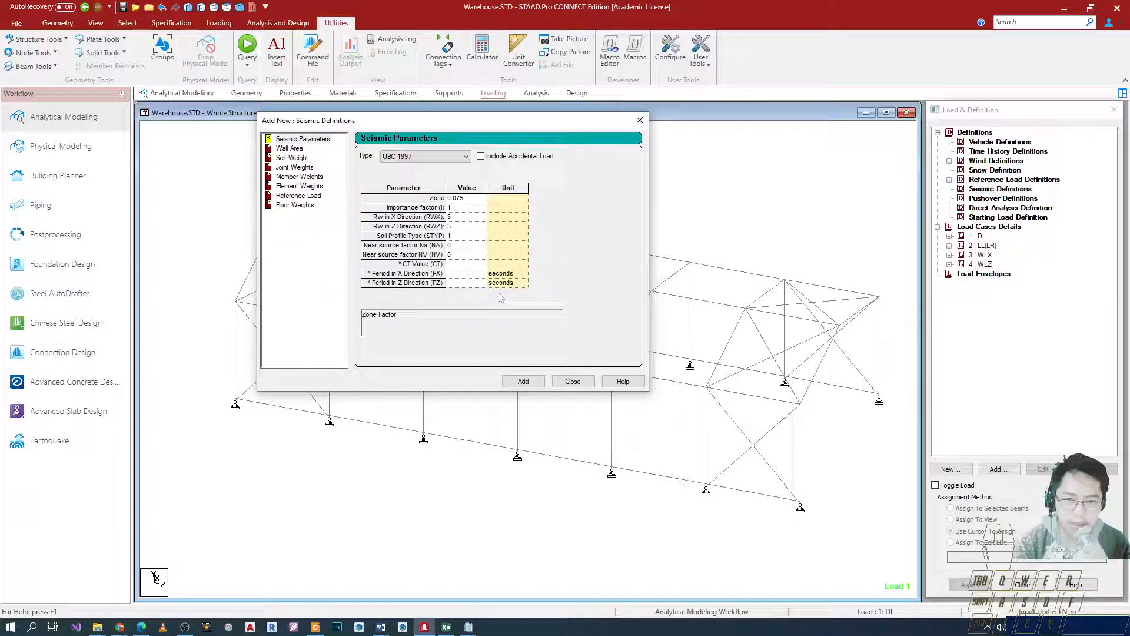
Switch to the NSCP-2015 PDF and examine the Figure 208-1 seismic zone map, the active fault maps and the soil profile types table.
key(alt+Tab)
scroll(594, 336, down, 10)
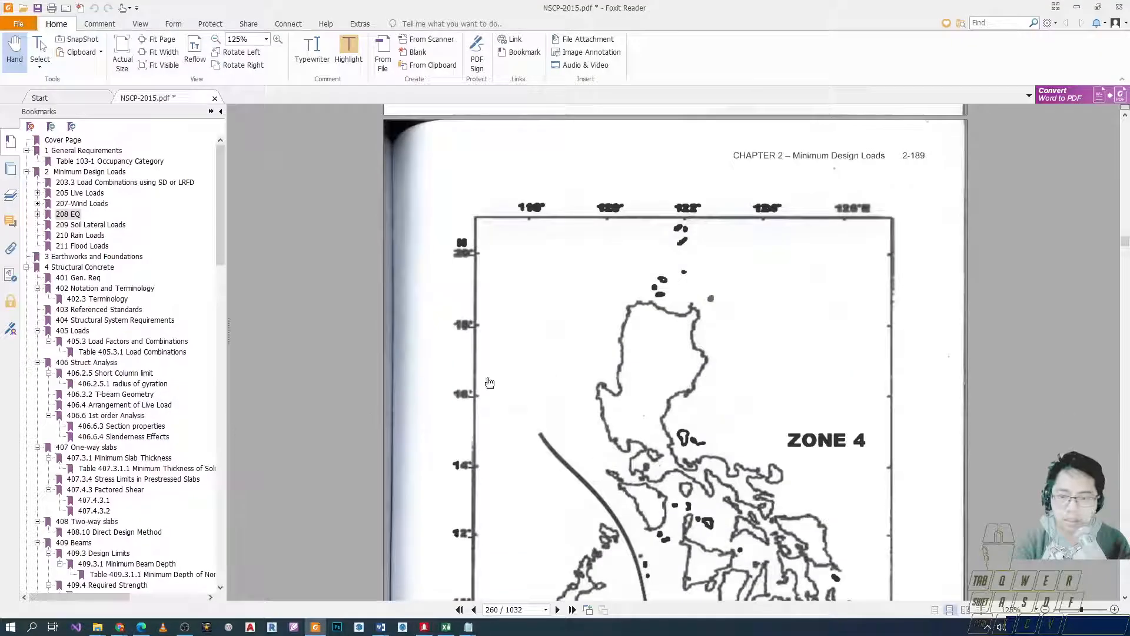
scroll(732, 385, up, 6)
scroll(581, 402, down, 6)
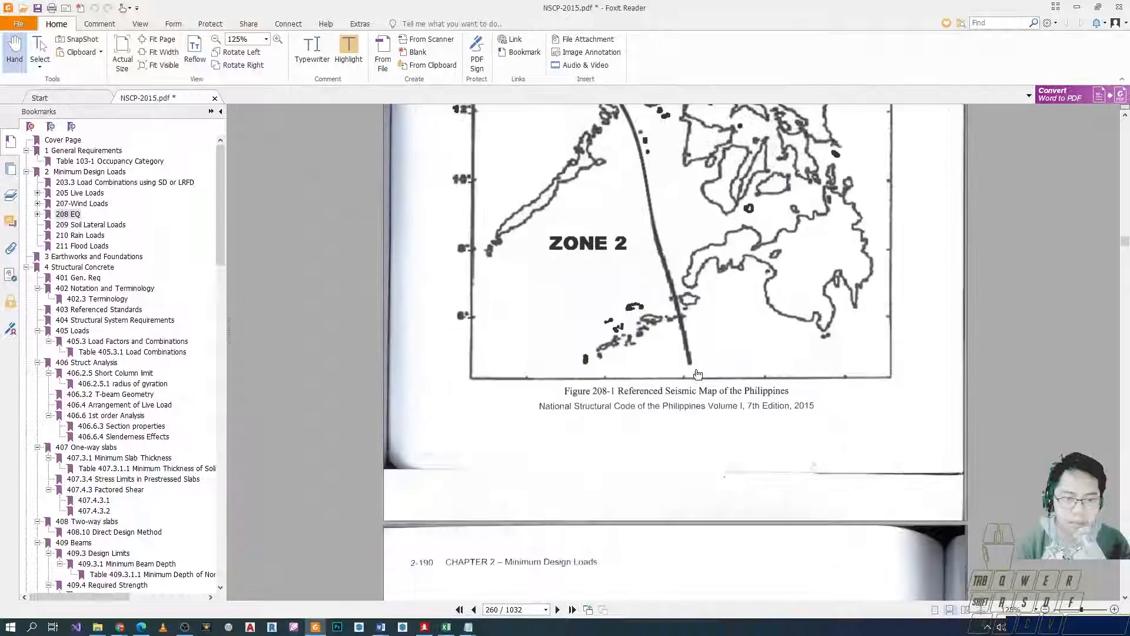
scroll(588, 404, up, 4)
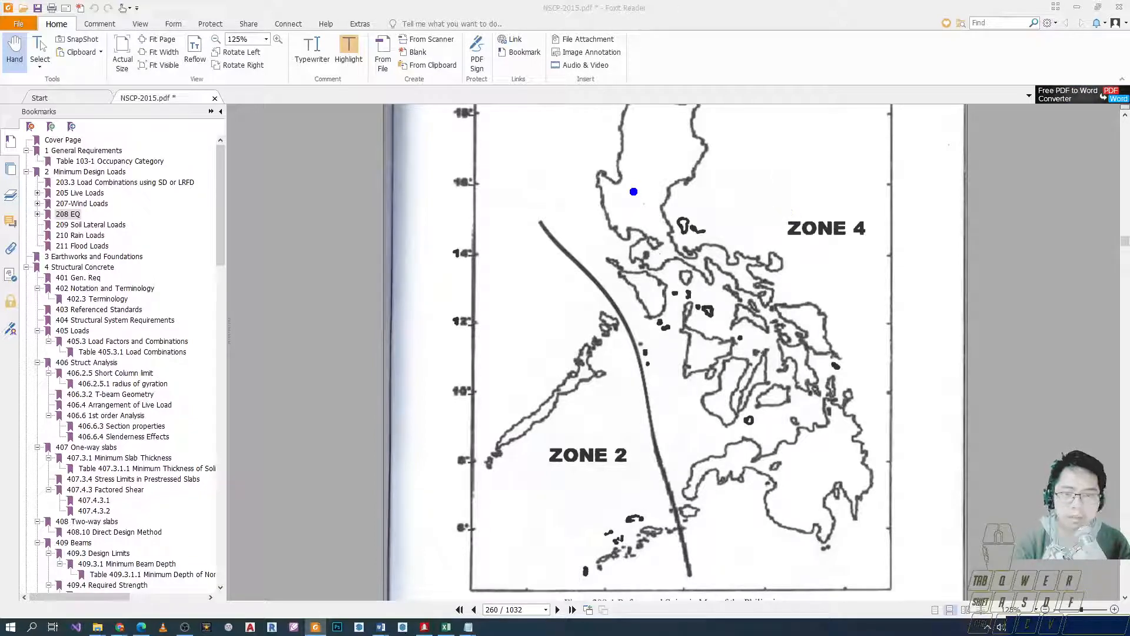
scroll(684, 381, down, 18)
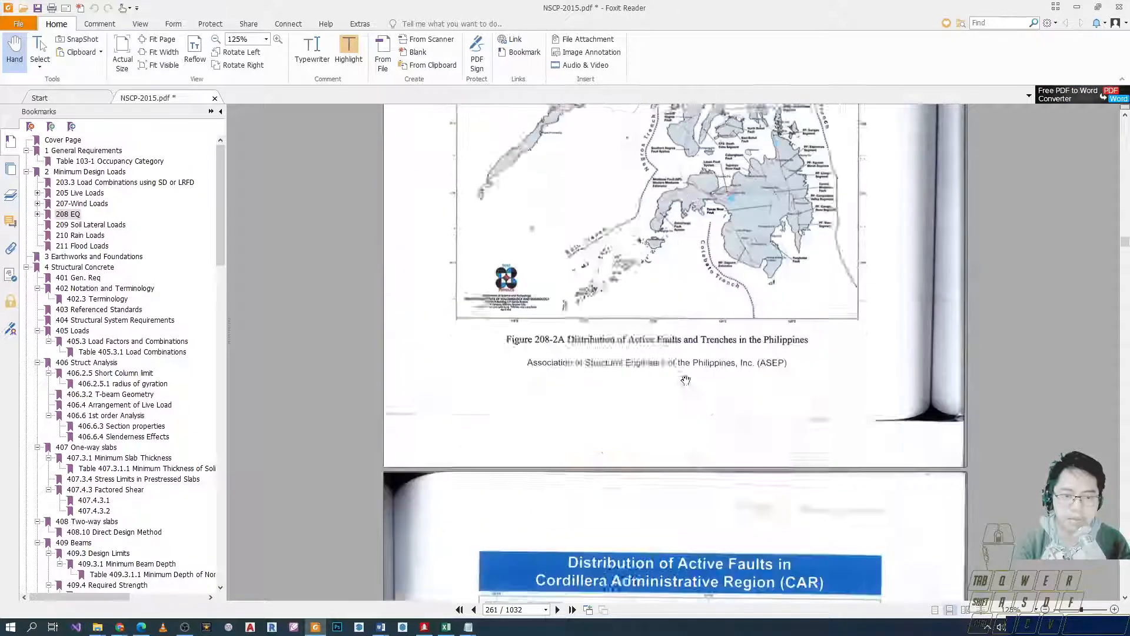
scroll(685, 381, down, 15)
scroll(675, 362, up, 20)
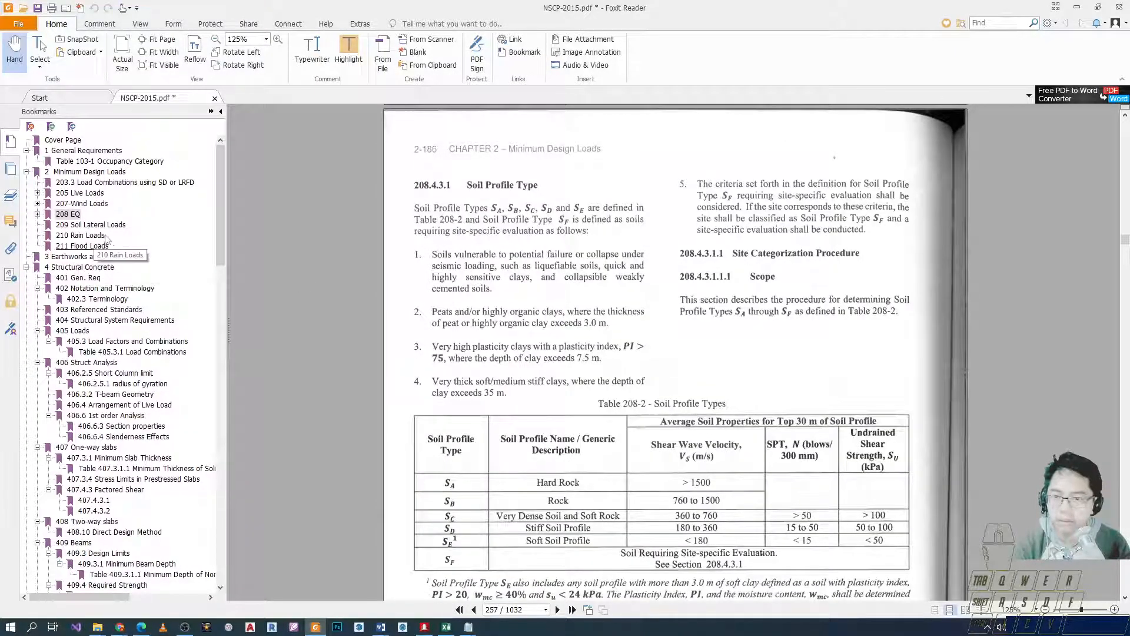
Review the NSCP-2015 occupancy categories and soil profile types, and examine Section 208.4.4.1 with the Table 208-3 seismic zone factors.
scroll(567, 355, up, 10)
scroll(566, 356, up, 20)
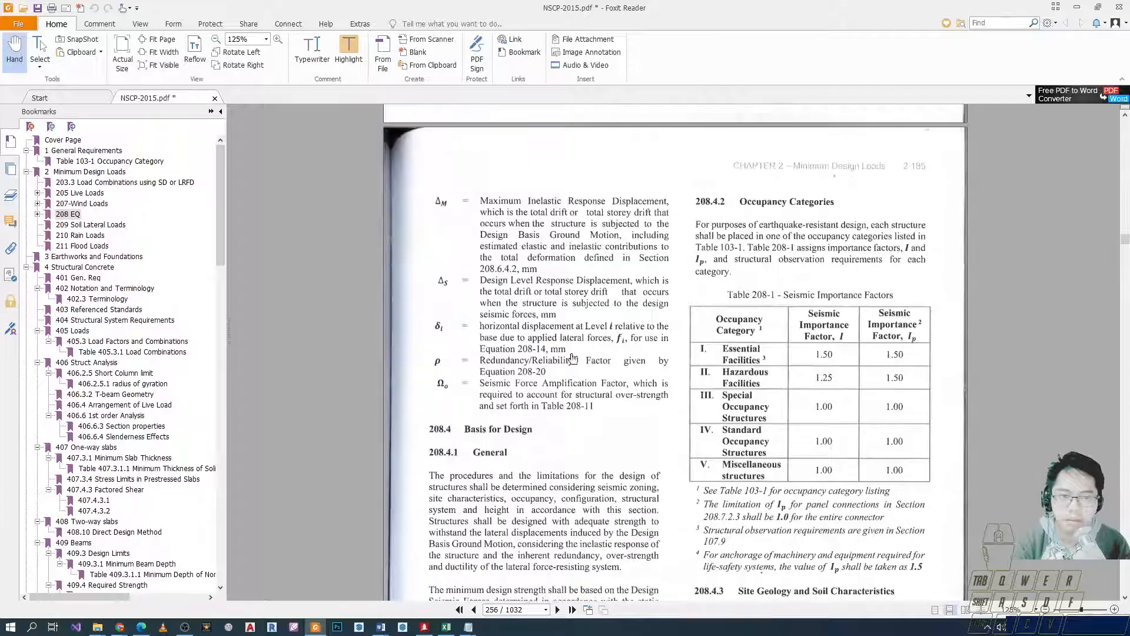
scroll(606, 342, down, 20)
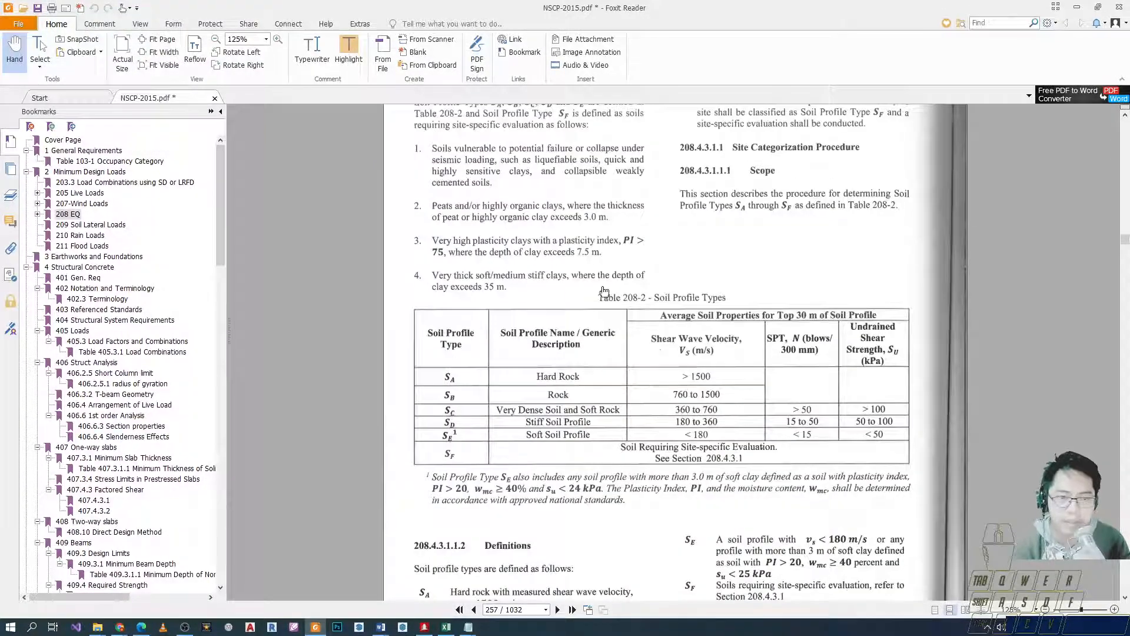
scroll(648, 292, down, 10)
scroll(636, 306, down, 12)
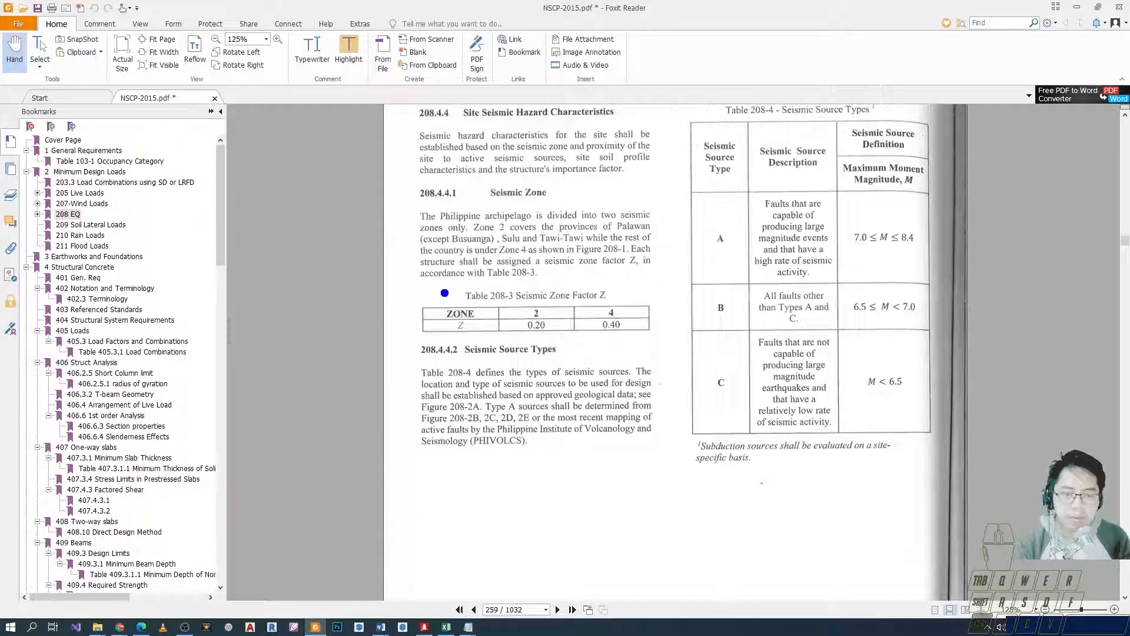
mouse_move(398, 176)
mouse_down()
mouse_move(647, 321)
mouse_move(664, 346)
mouse_up()
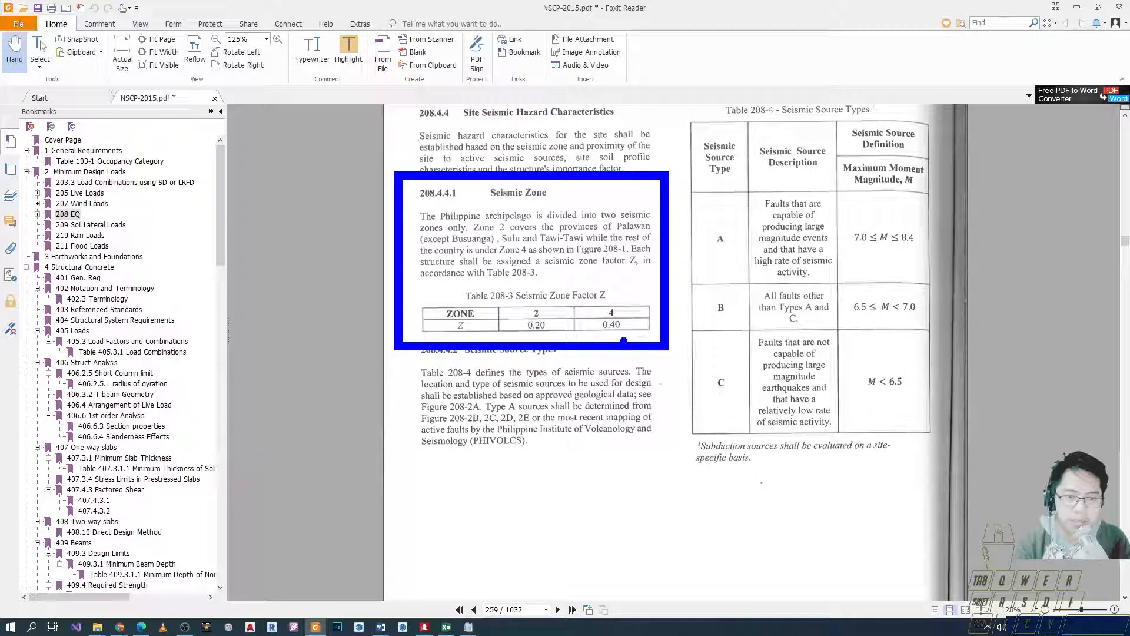
key(Escape)
Switch to STAAD.Pro, set the UBC 1997 Zone parameter to 0.4 and select the importance factor value.
key(alt+Tab)
key(alt+Tab)
key(alt+Tab)
key(alt+Tab)
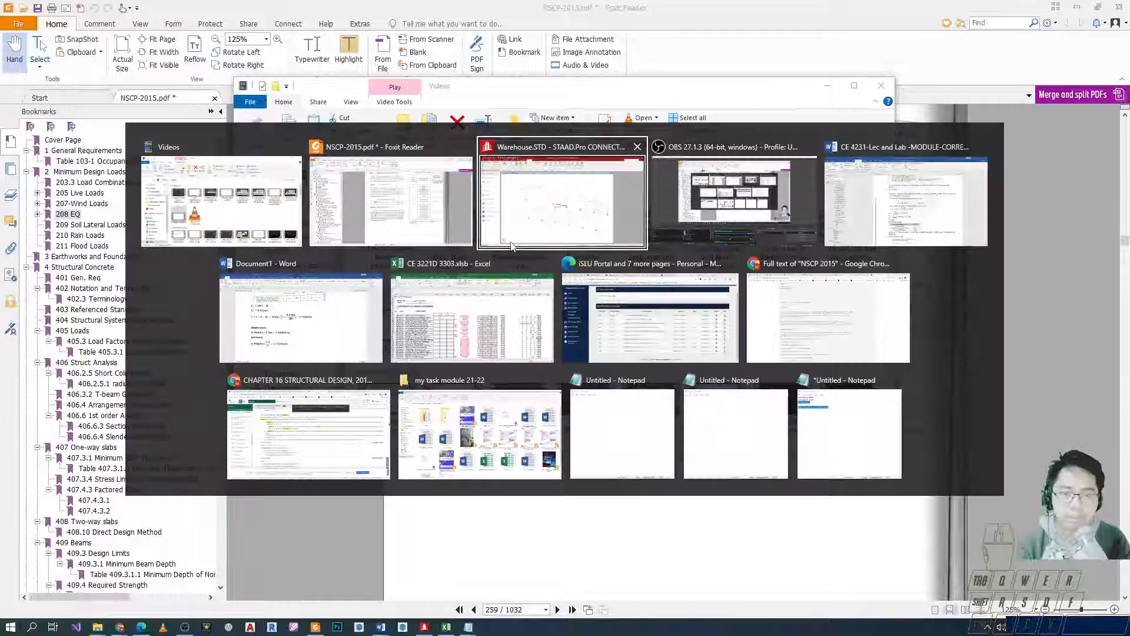
click(471, 197)
key(BackSpace)
key(BackSpace)
key(BackSpace)
text(5)
click(464, 209)
Look up the seismic importance factor I for standard occupancy structures in Table 208-1 of the NSCP-2015 PDF, and return to STAAD.Pro.
key(alt+Tab)
key(alt+Tab)
key(alt+Tab)
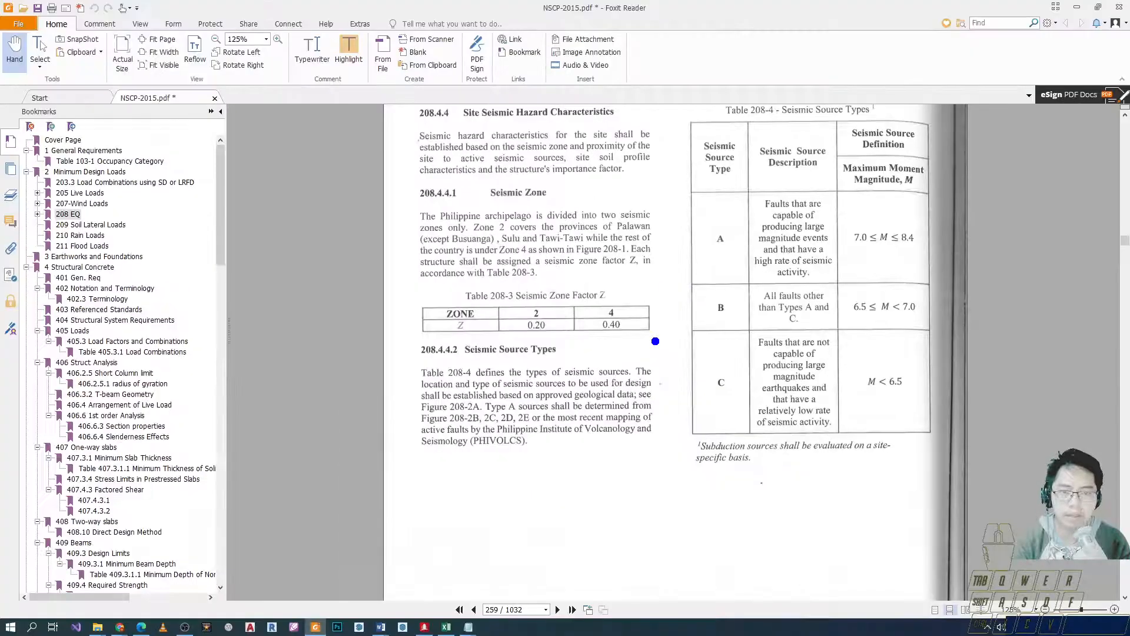
scroll(657, 348, up, 12)
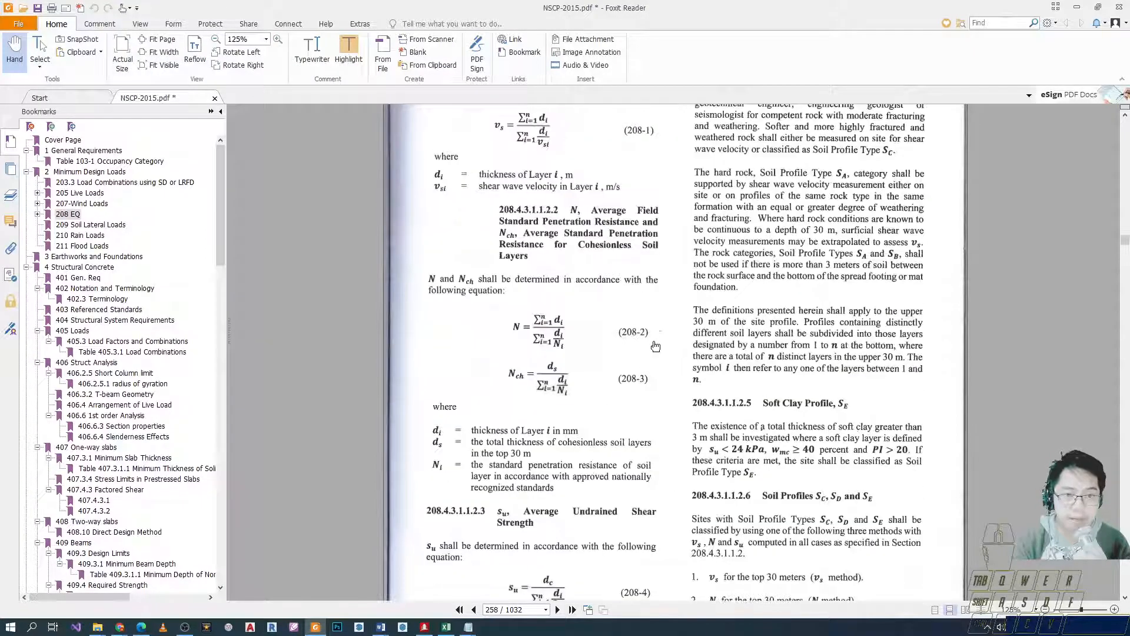
scroll(658, 341, up, 15)
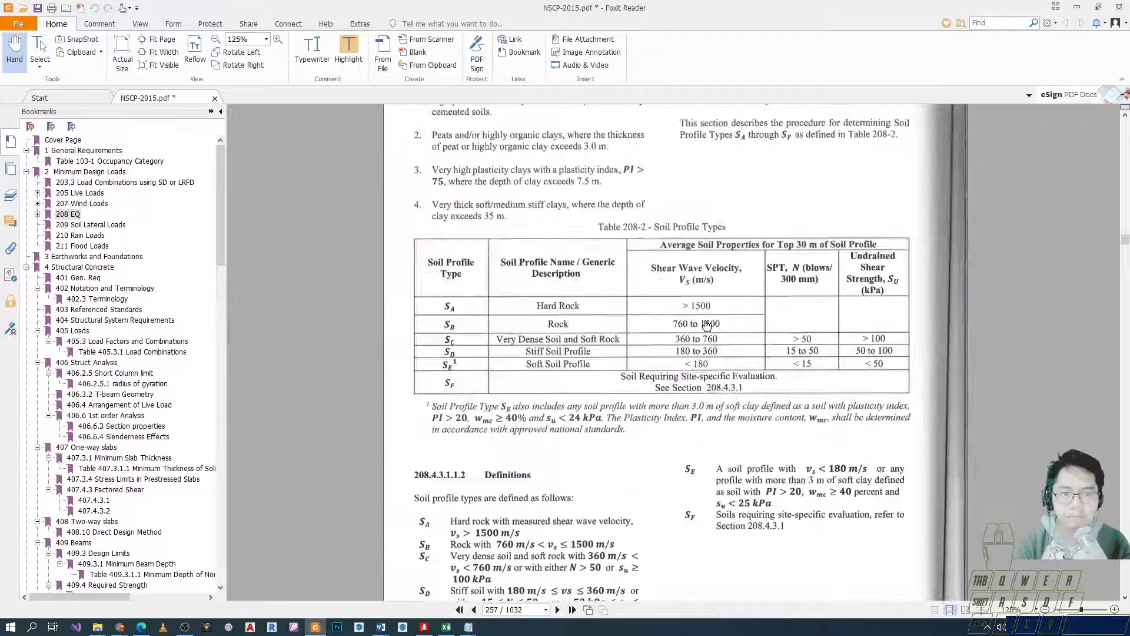
scroll(697, 249, up, 4)
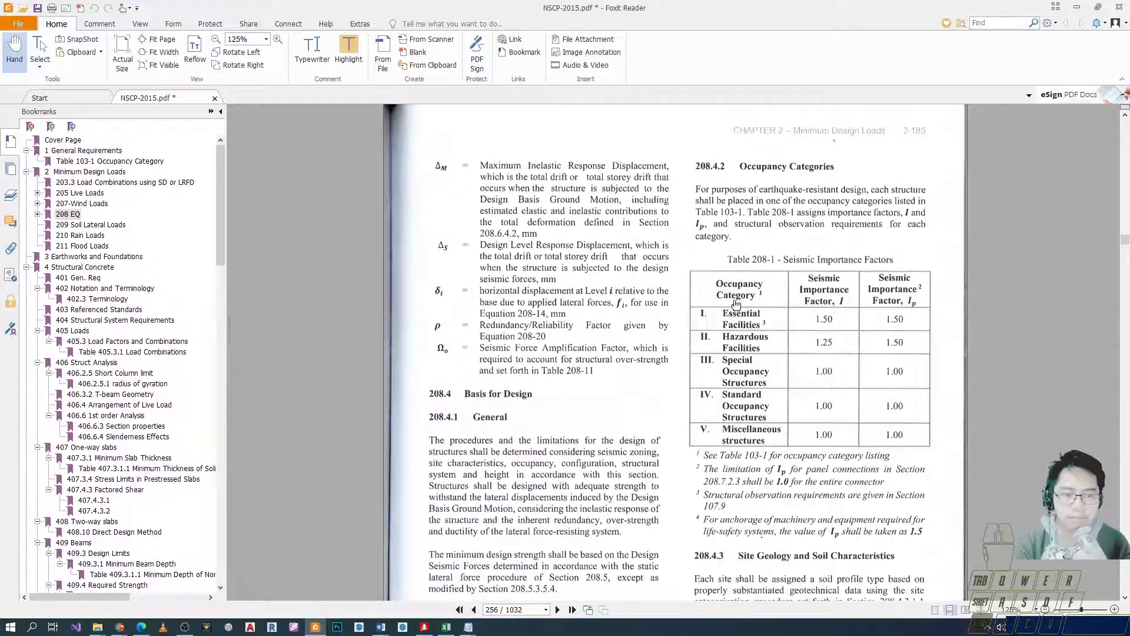
mouse_move(686, 293)
mouse_down()
mouse_move(776, 462)
mouse_move(788, 458)
mouse_up()
mouse_move(678, 384)
mouse_down()
mouse_move(912, 434)
mouse_move(933, 428)
mouse_up()
drag(772, 236, 868, 466)
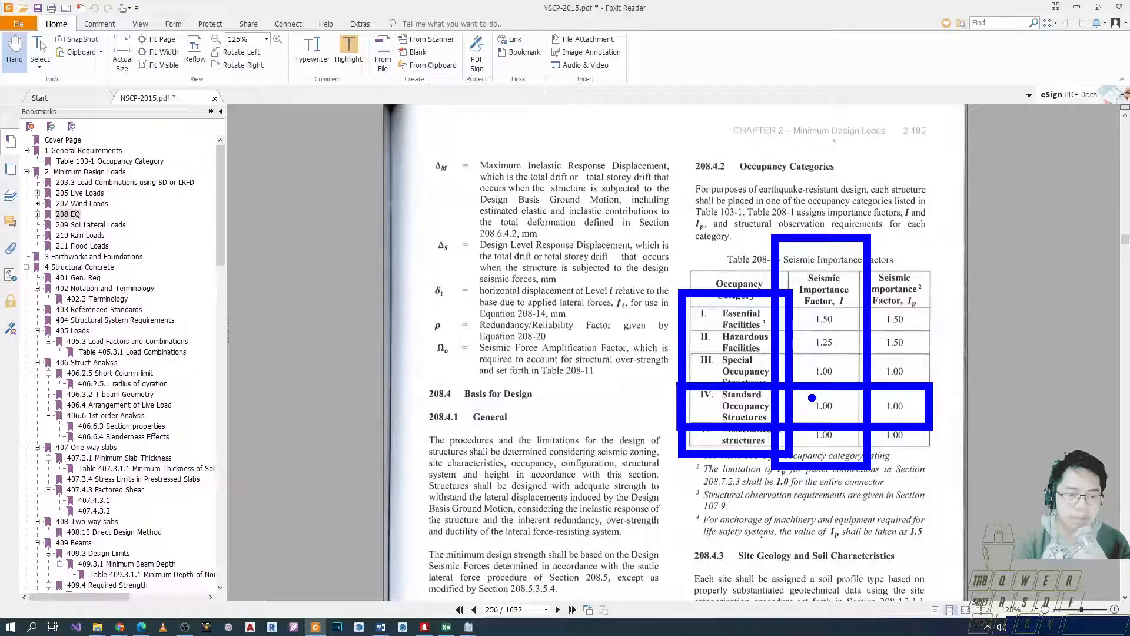
key(Escape)
key(alt+Tab)
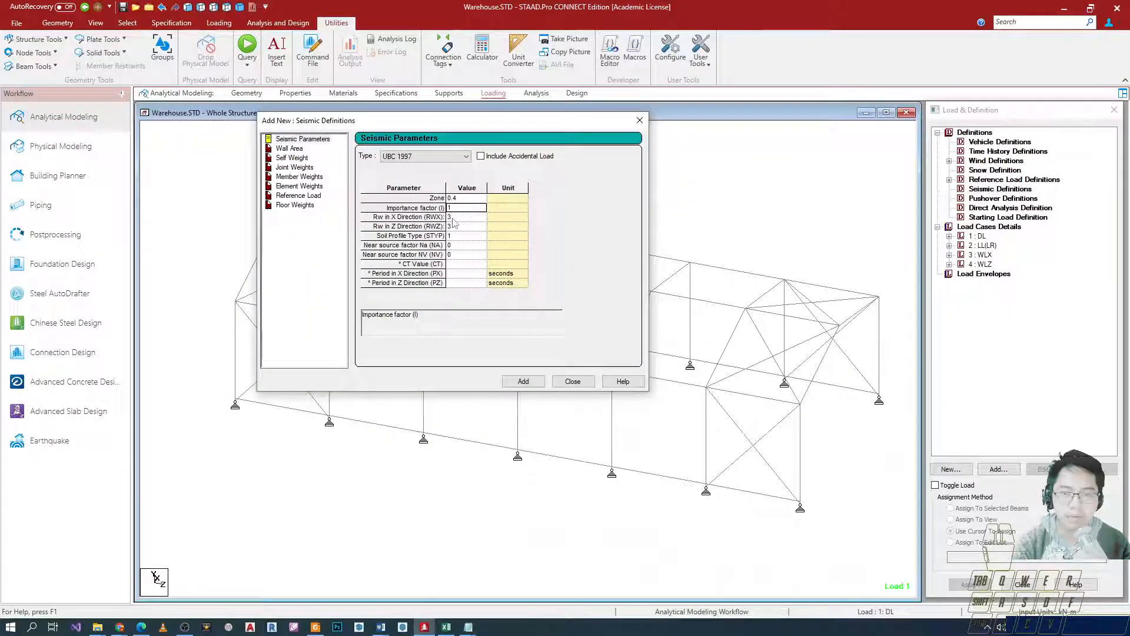
Switch to the NSCP-2015 PDF and look through Section 208 for the R value tables, up to Table 208-11B for steel structural systems.
key(alt+Tab)
scroll(424, 369, down, 10)
scroll(424, 369, down, 15)
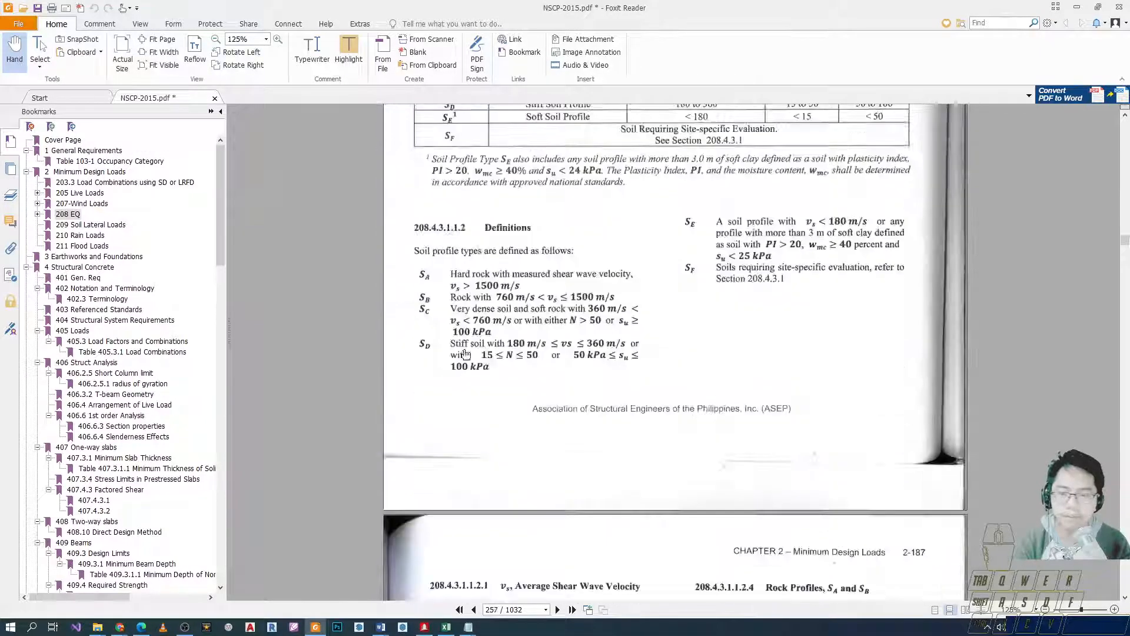
scroll(520, 370, up, 5)
scroll(532, 376, down, 19)
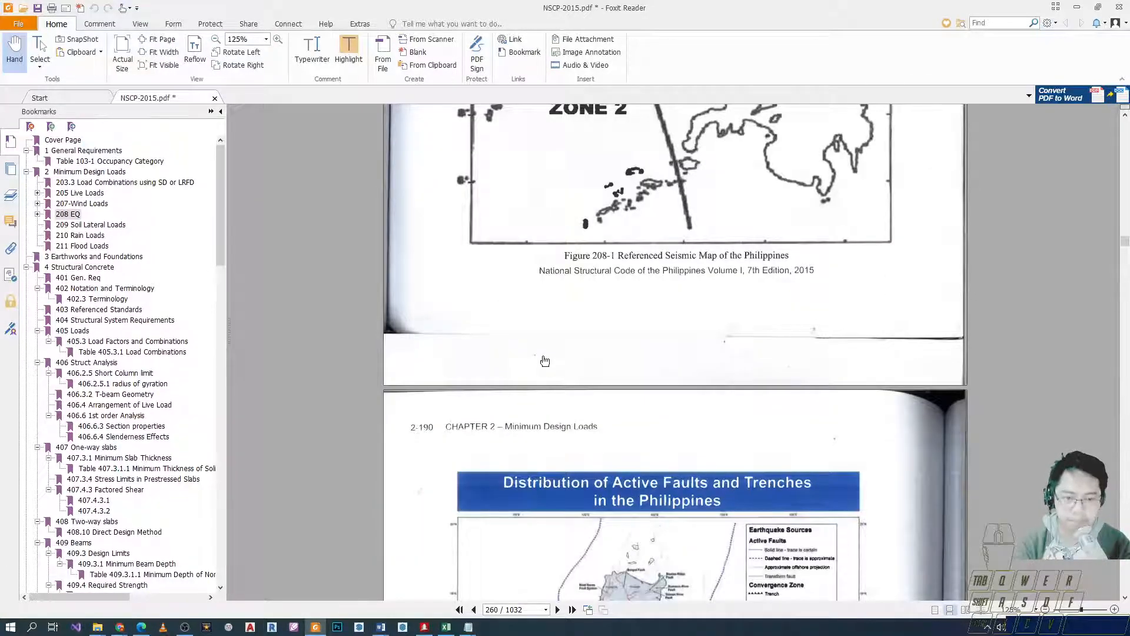
scroll(533, 365, down, 20)
scroll(544, 361, down, 20)
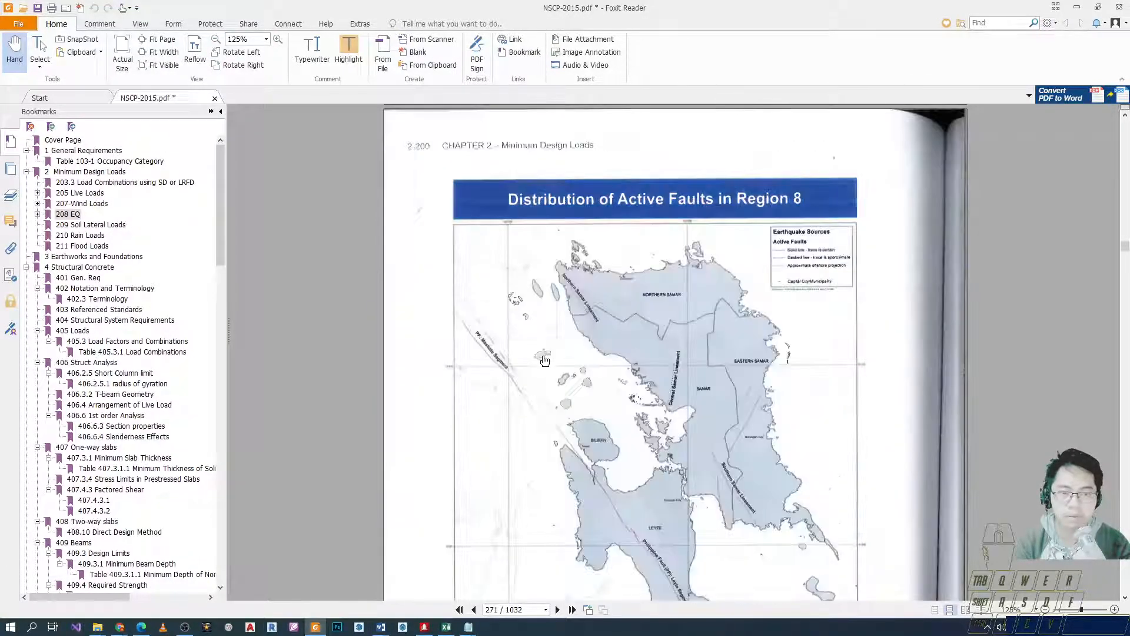
scroll(544, 361, down, 20)
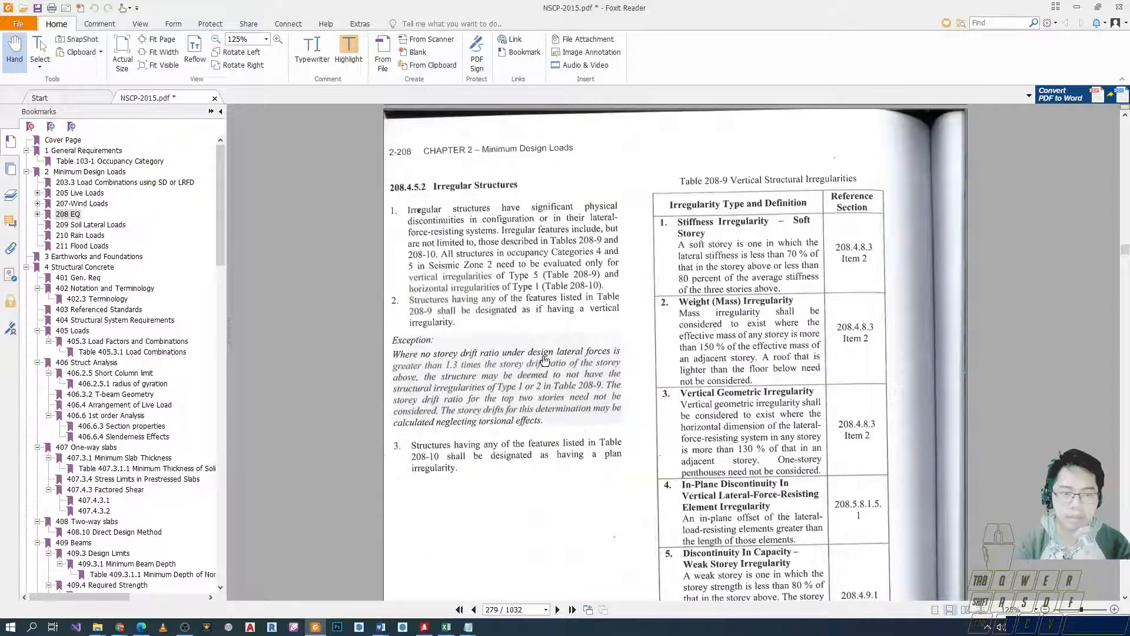
scroll(545, 361, down, 20)
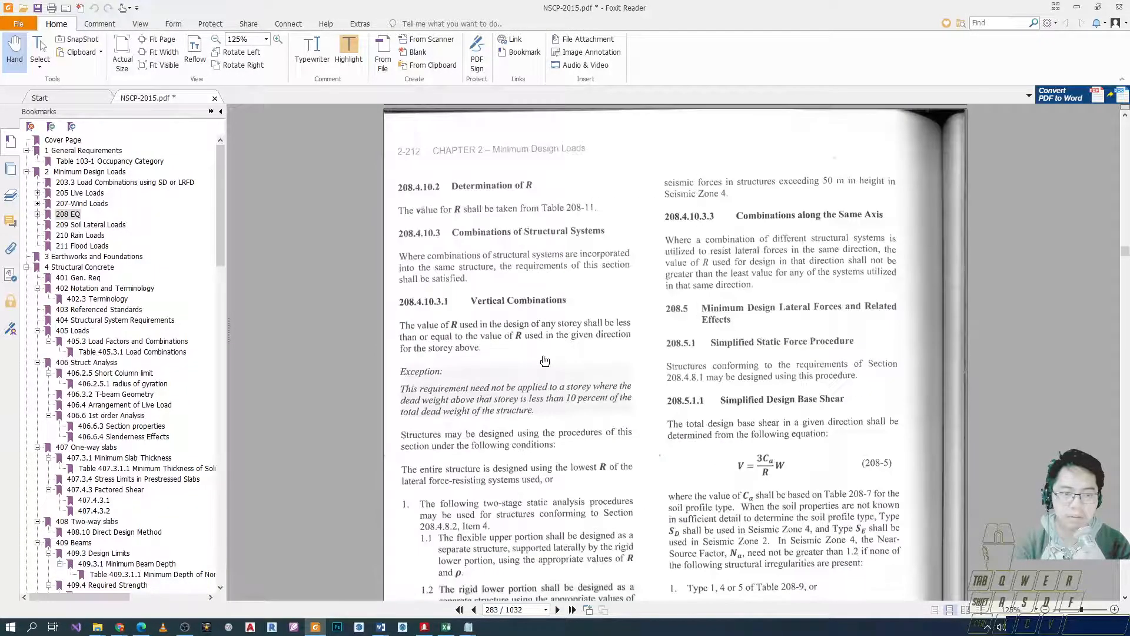
scroll(544, 361, down, 20)
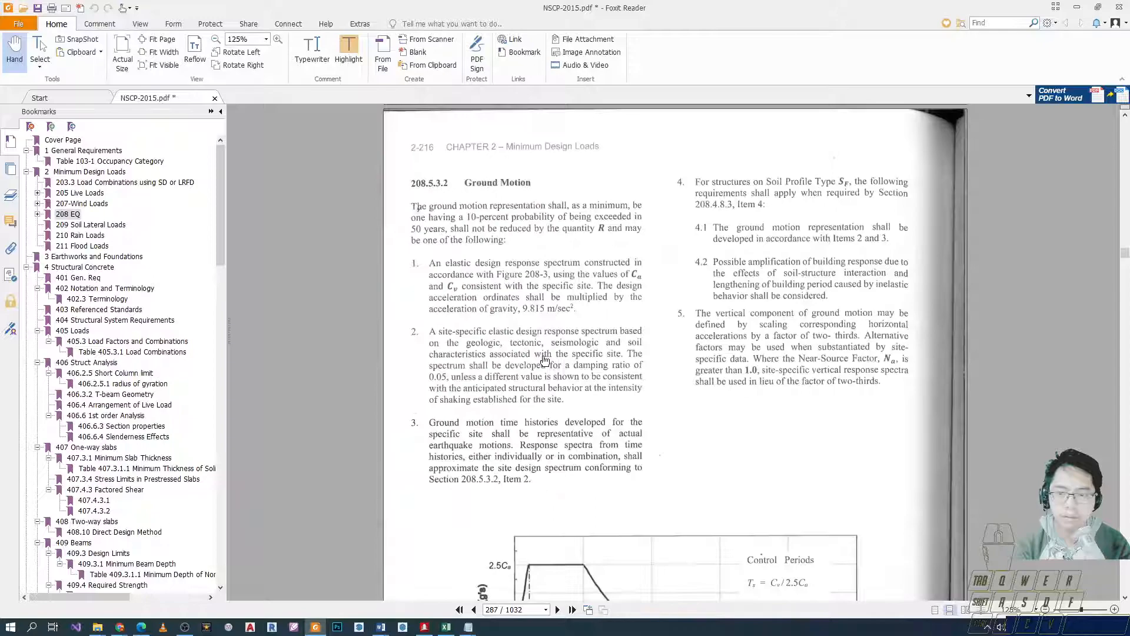
scroll(545, 361, down, 20)
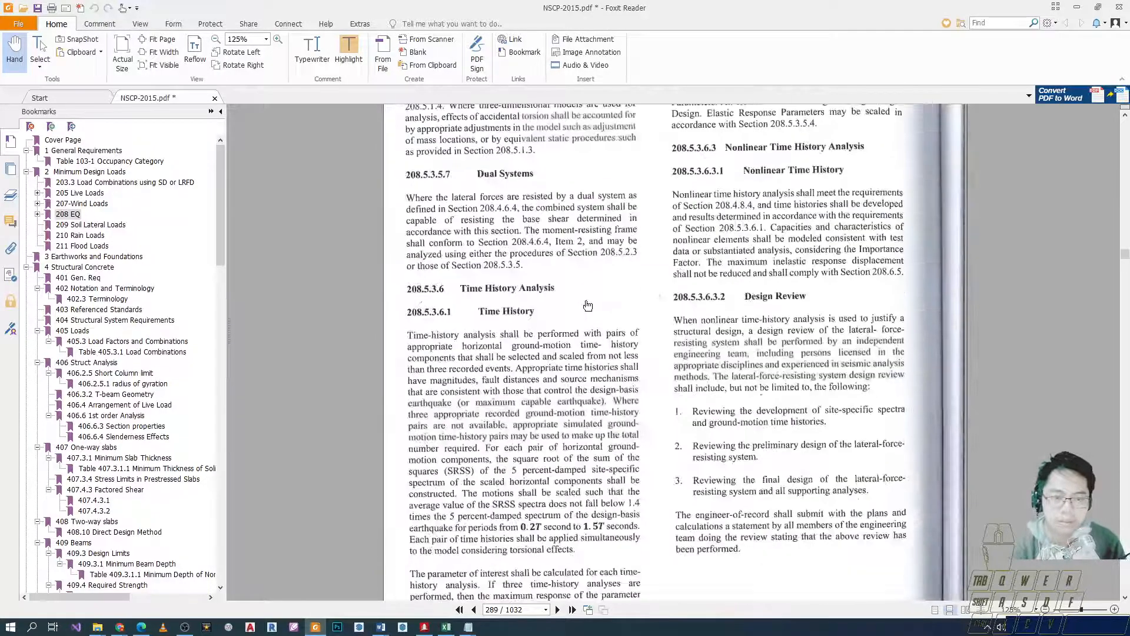
scroll(588, 305, down, 20)
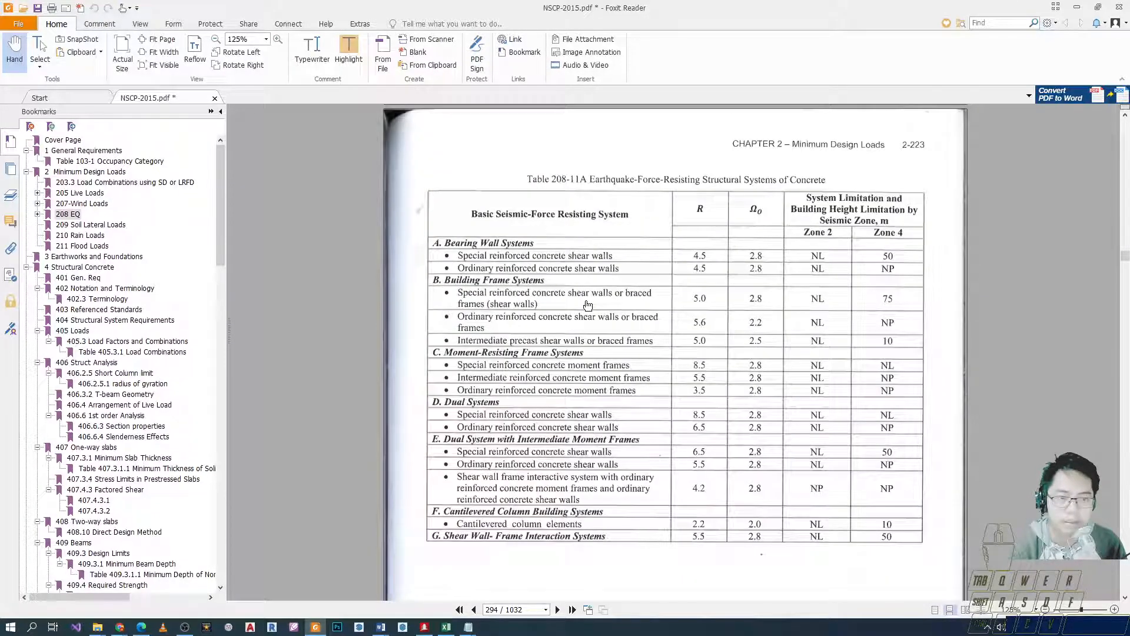
scroll(700, 311, down, 6)
scroll(693, 328, up, 8)
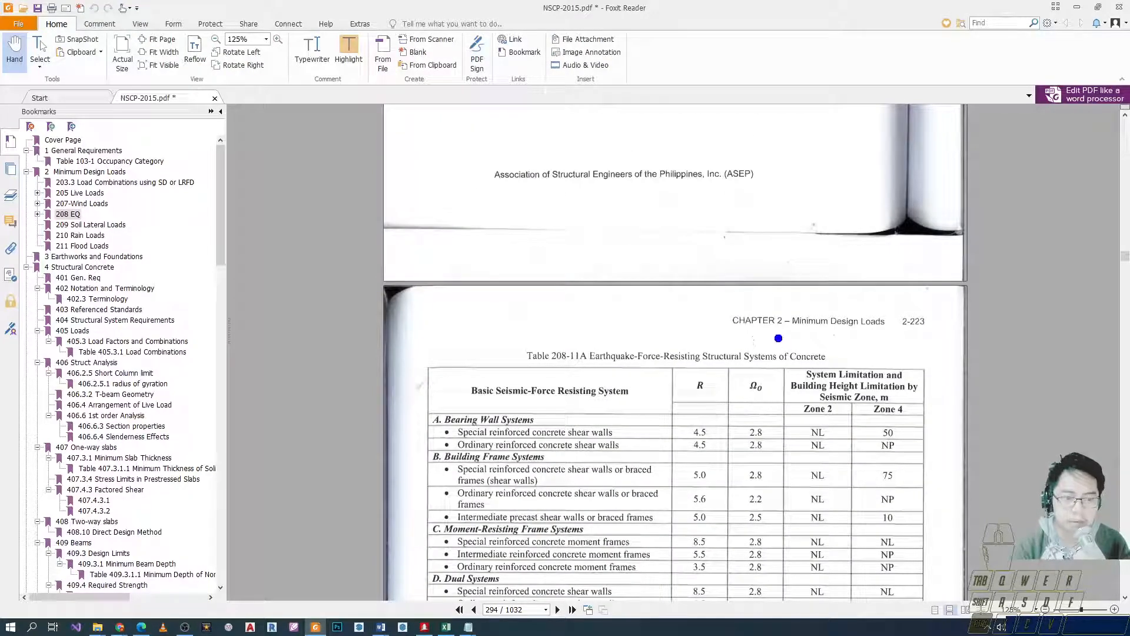
scroll(780, 353, down, 8)
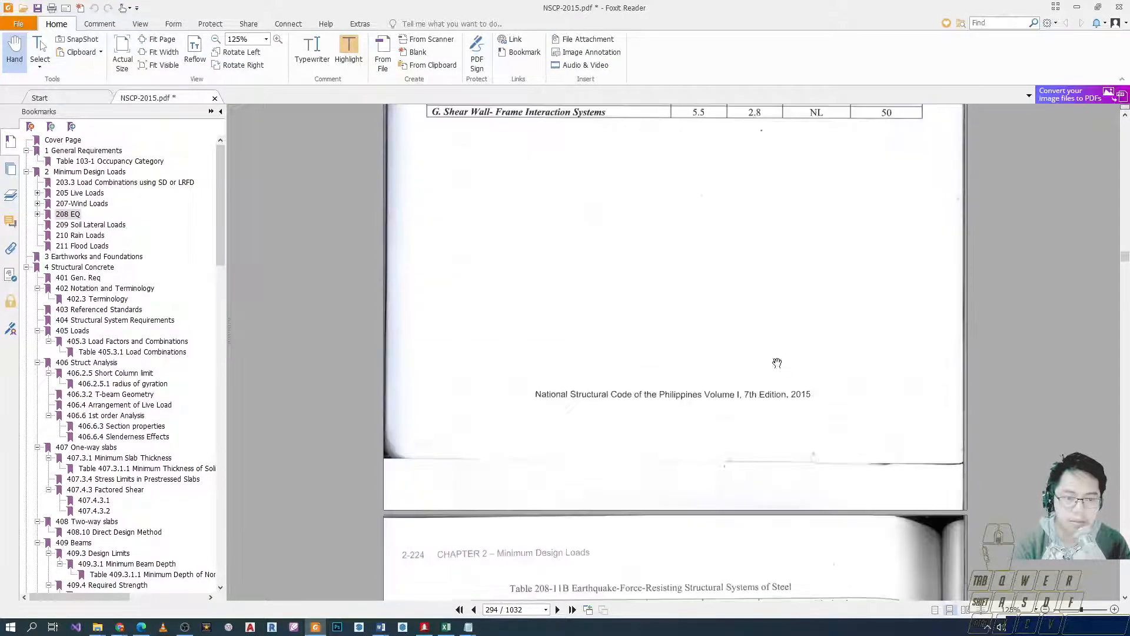
scroll(777, 363, down, 8)
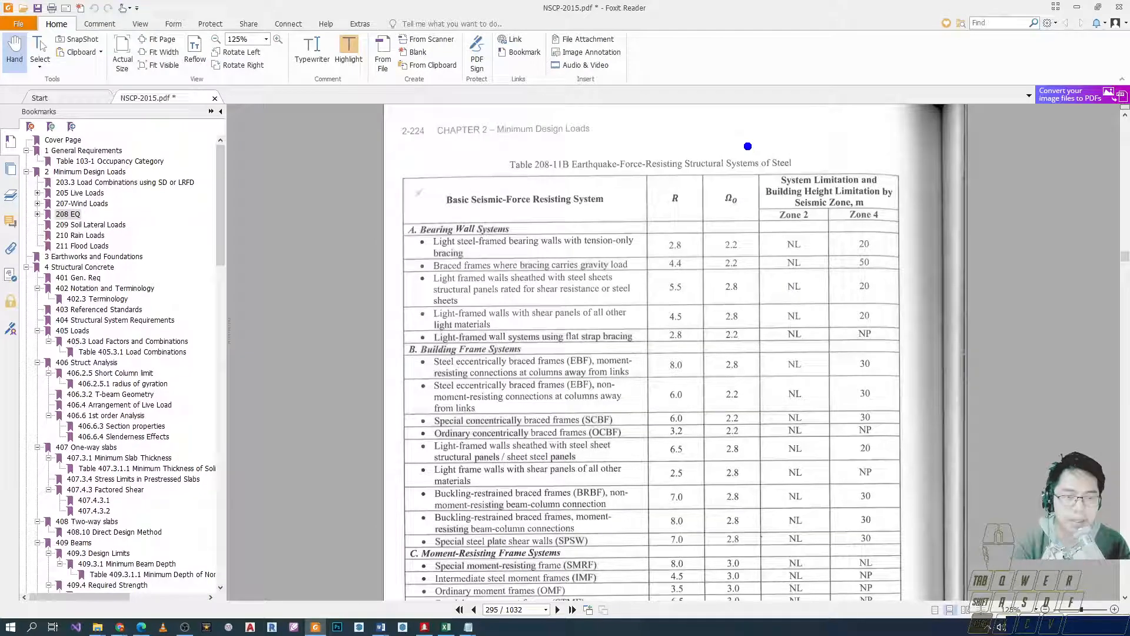
Examine the steel seismic-force-resisting systems in Table 208-11B, including their R values and the Zone 4 height limitations.
drag(748, 146, 817, 188)
key(ctrl+z)
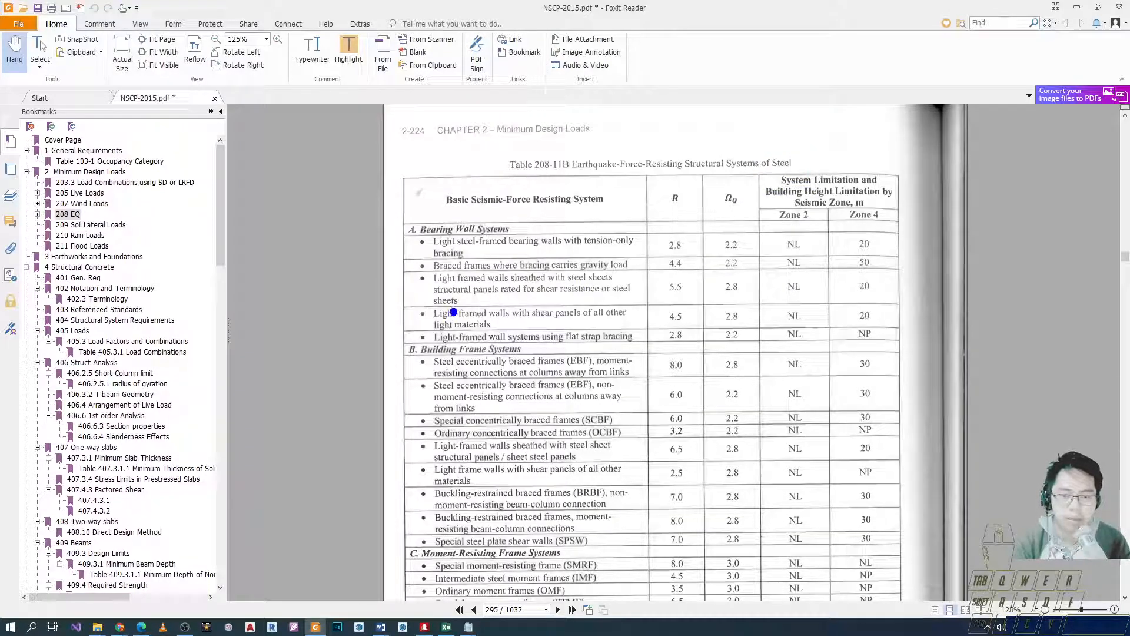
scroll(738, 312, down, 3)
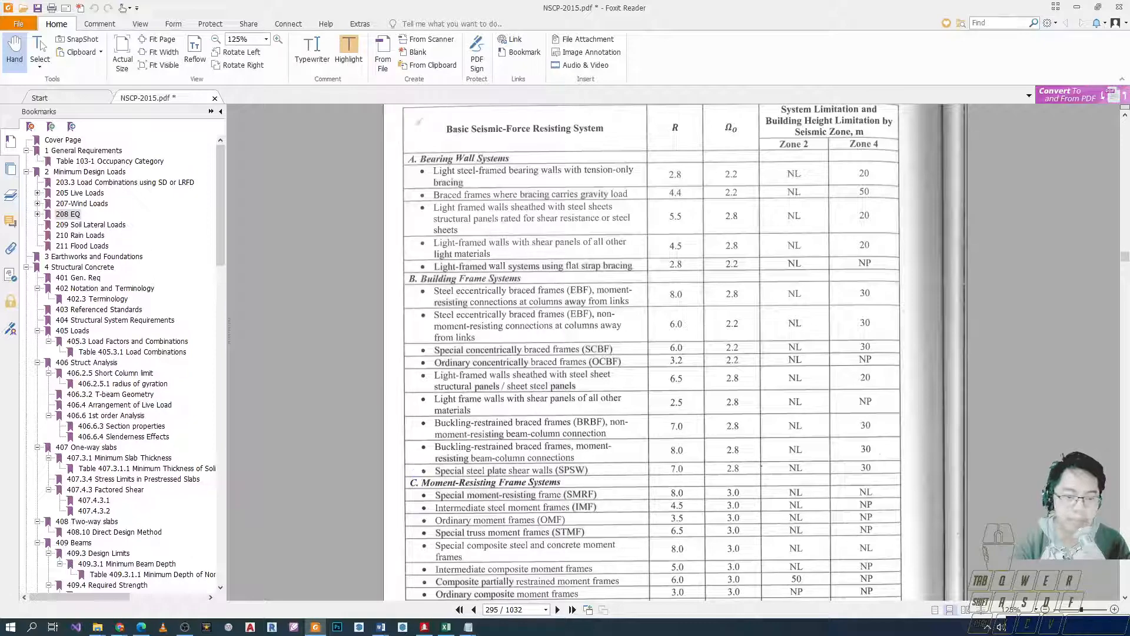
scroll(742, 462, down, 4)
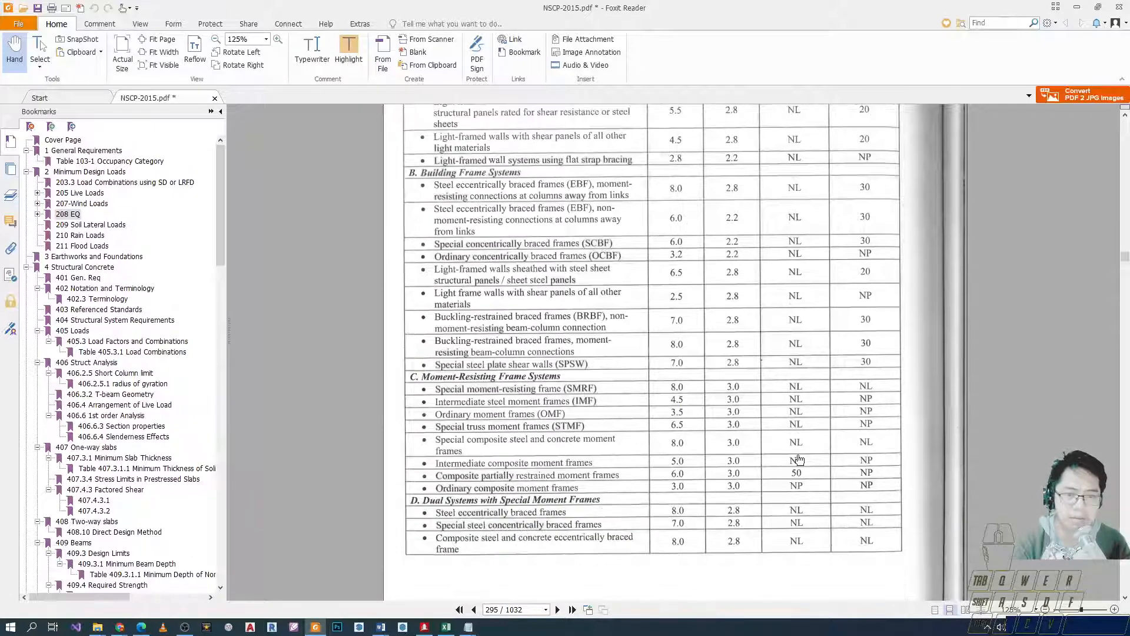
scroll(799, 459, up, 4)
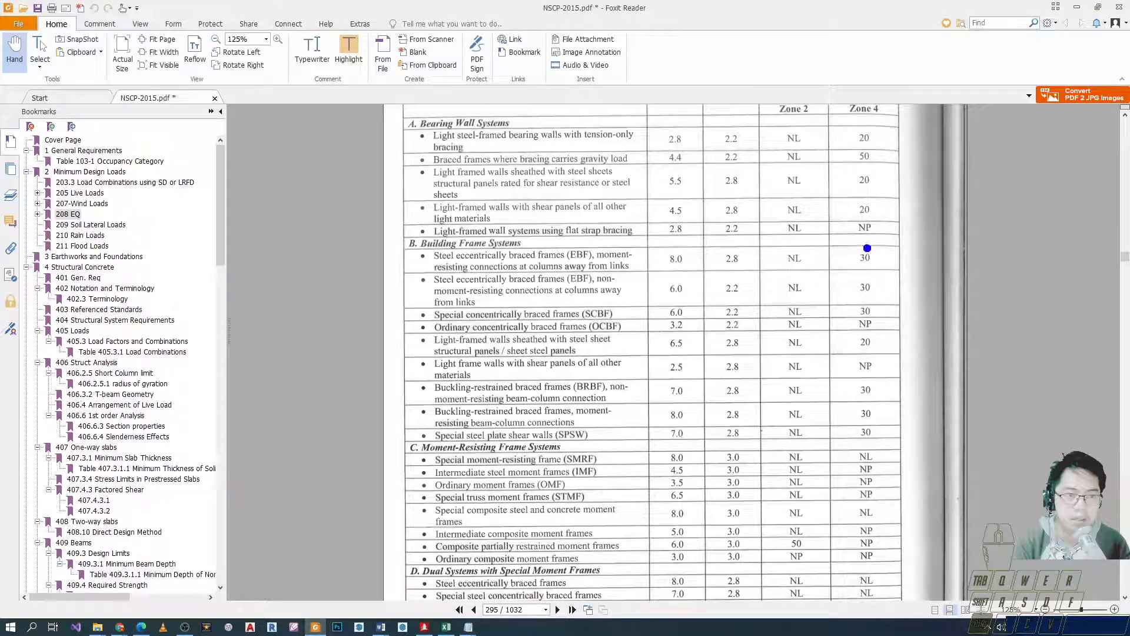
mouse_move(842, 129)
mouse_down()
mouse_move(918, 380)
mouse_move(916, 513)
mouse_up()
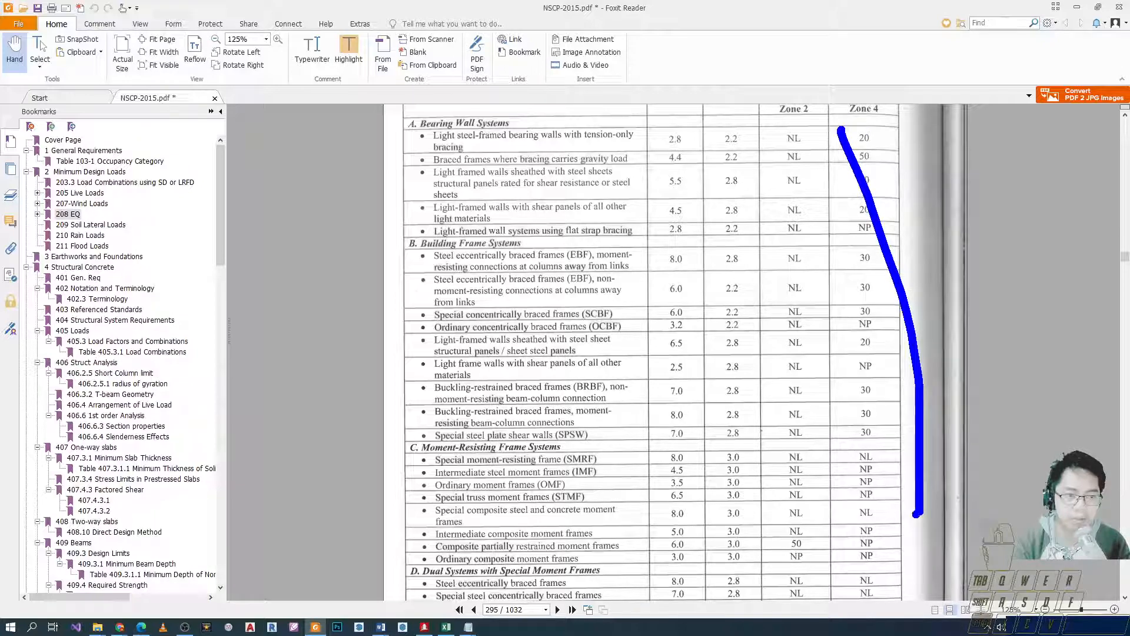
key(ctrl+z)
mouse_move(837, 122)
mouse_down()
mouse_move(916, 479)
mouse_move(913, 586)
mouse_up()
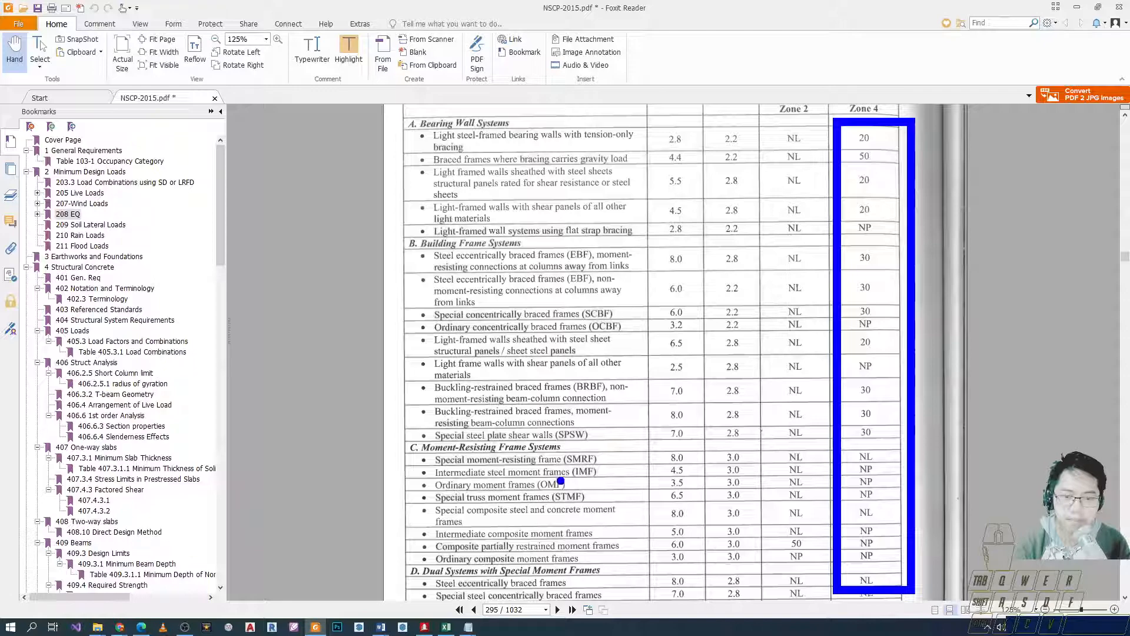
key(Escape)
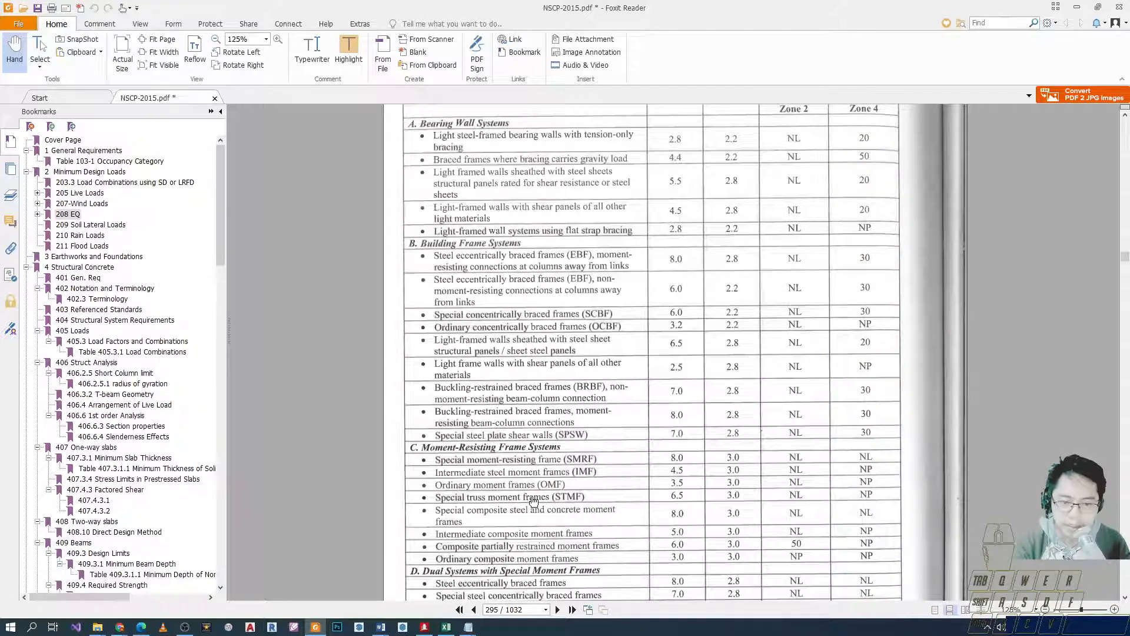
Check the continued part of Table 208-11B and compare it with the building frame and moment-resisting frame systems.
scroll(534, 501, down, 10)
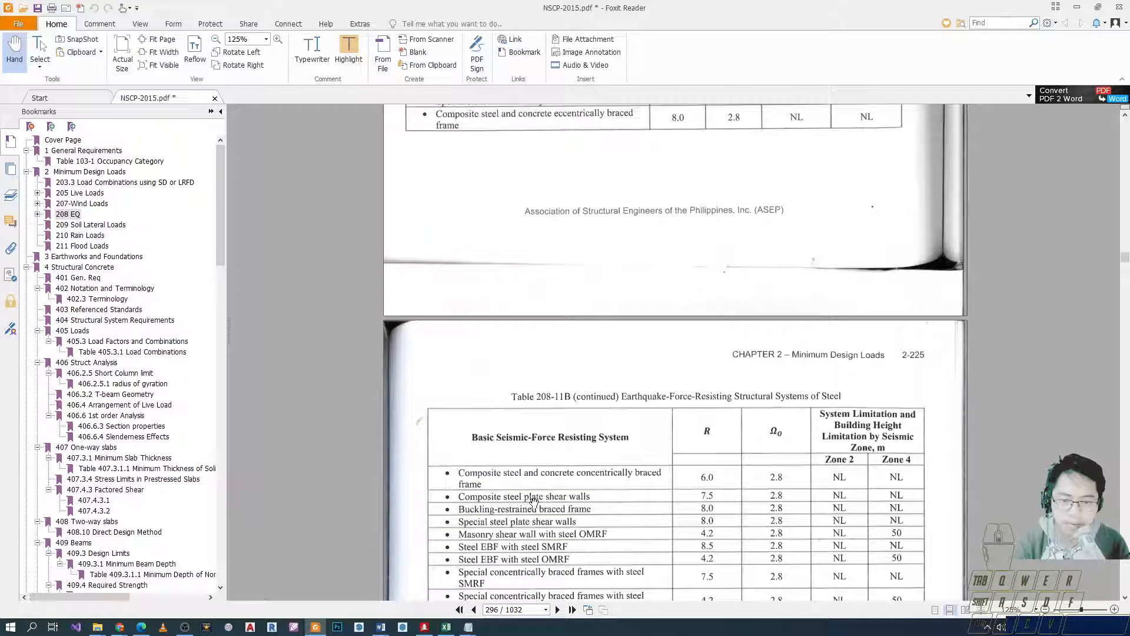
scroll(533, 502, down, 10)
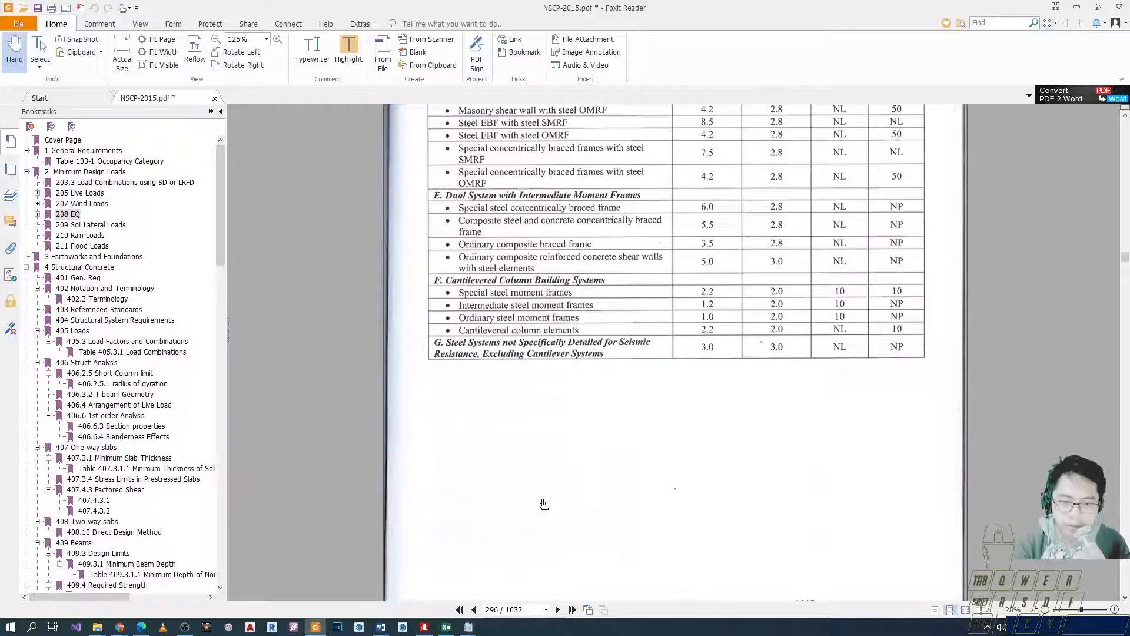
scroll(543, 503, up, 5)
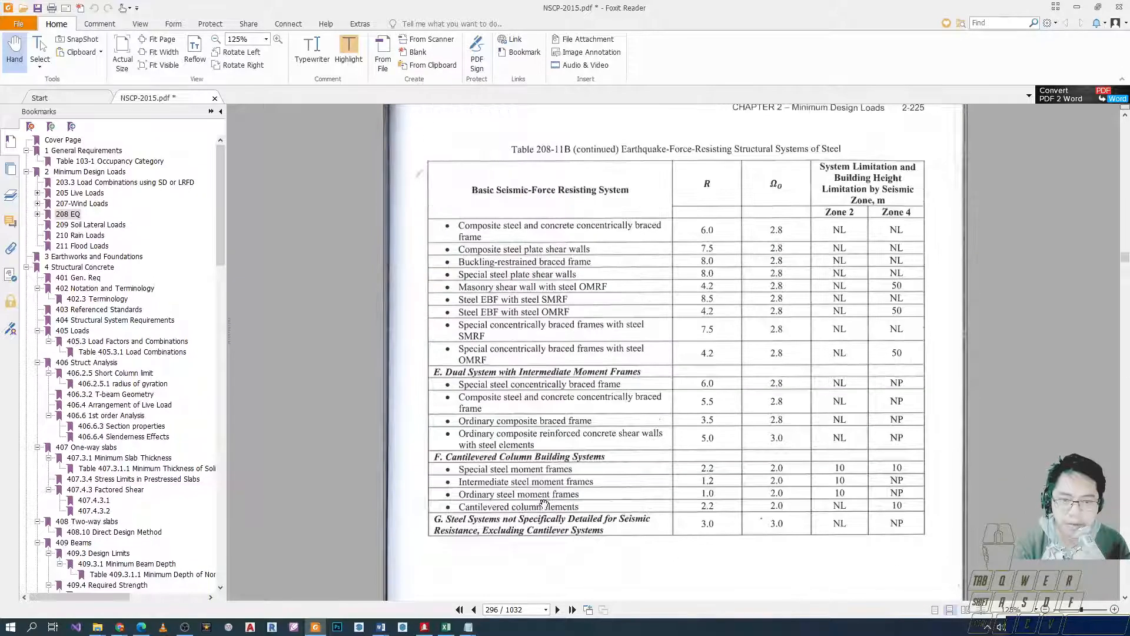
scroll(543, 503, up, 10)
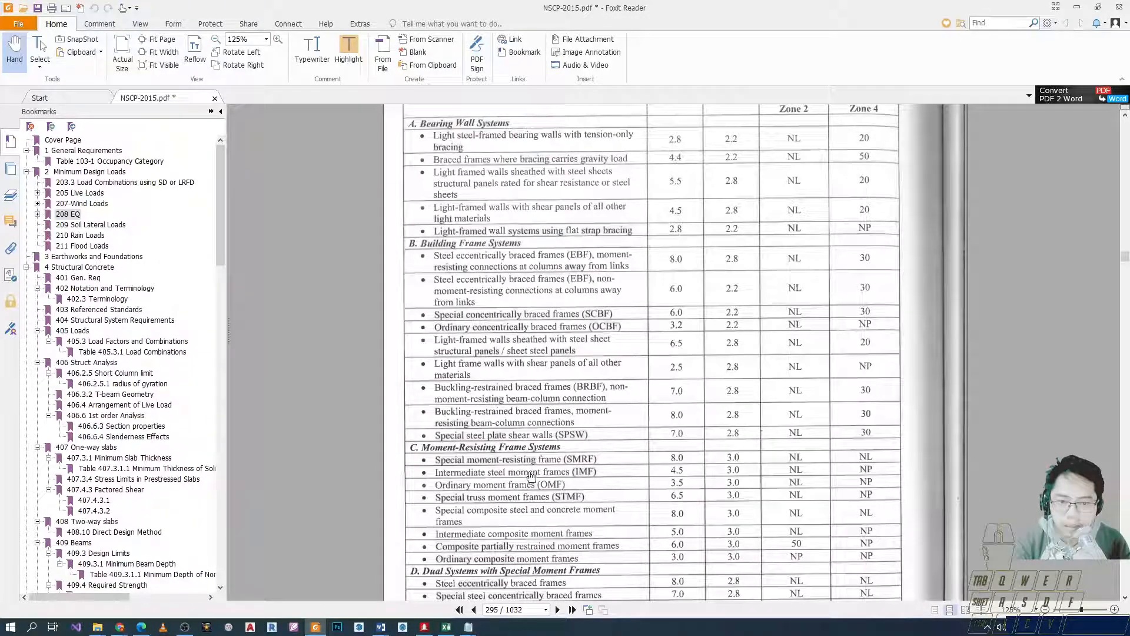
scroll(531, 422, down, 1)
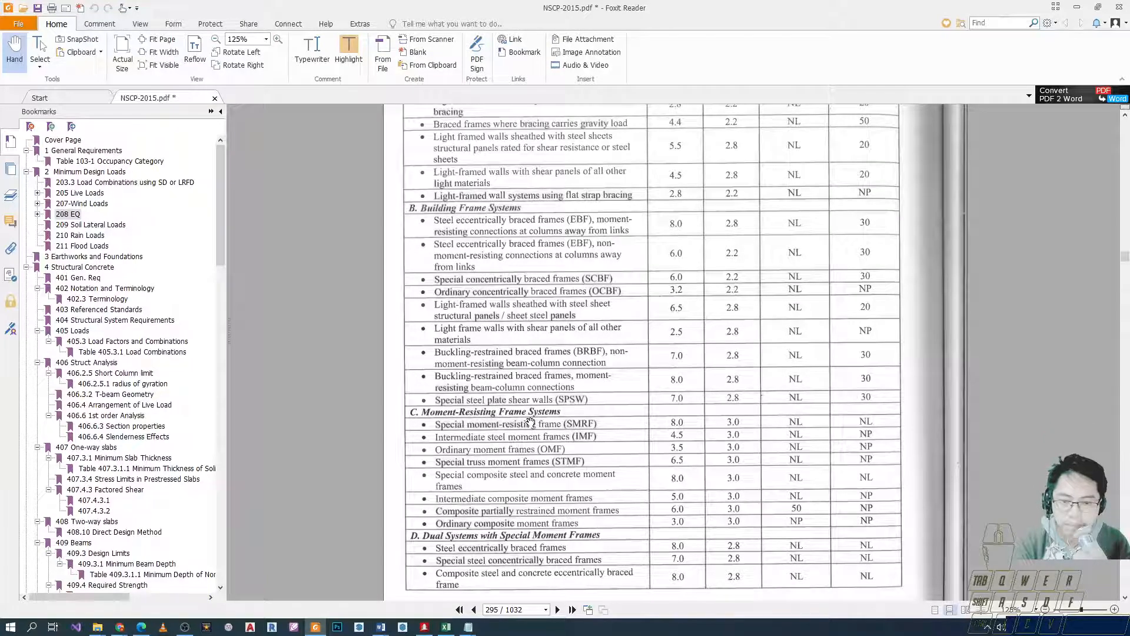
scroll(530, 422, up, 1)
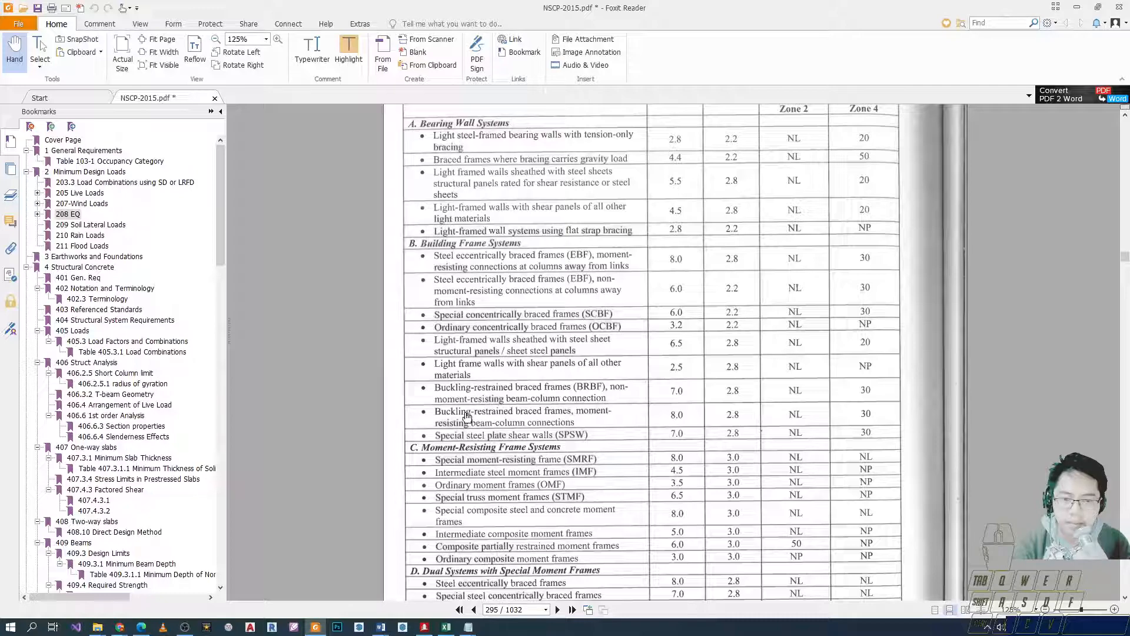
Review the moment-resisting frame systems and the dual systems with special moment frames in Table 208-11B.
scroll(489, 448, down, 1)
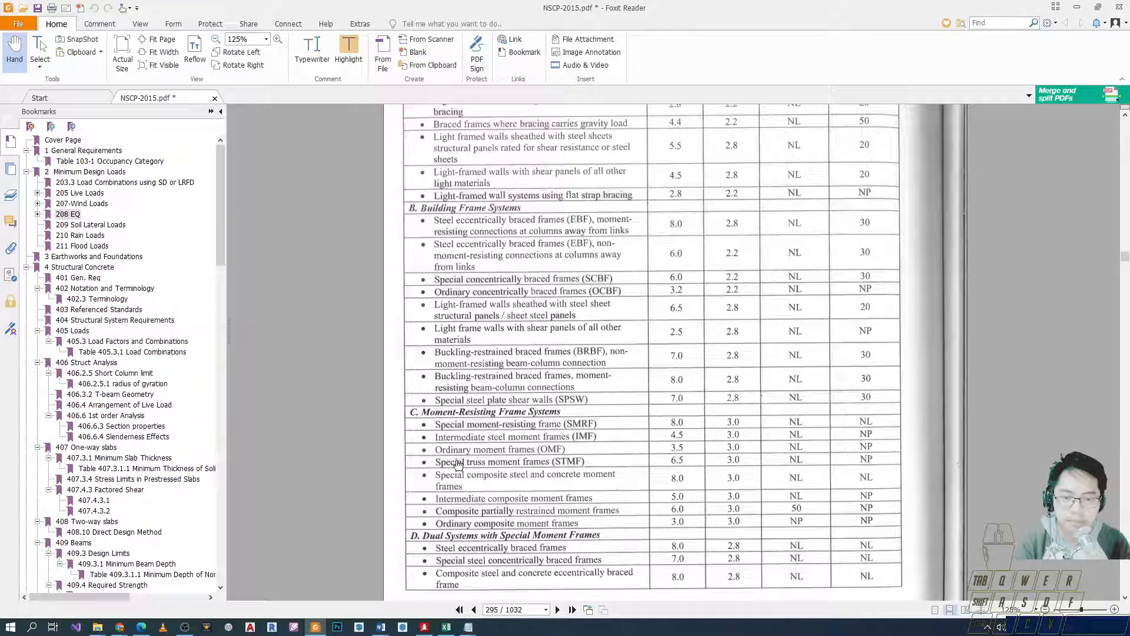
key(ctrl+2)
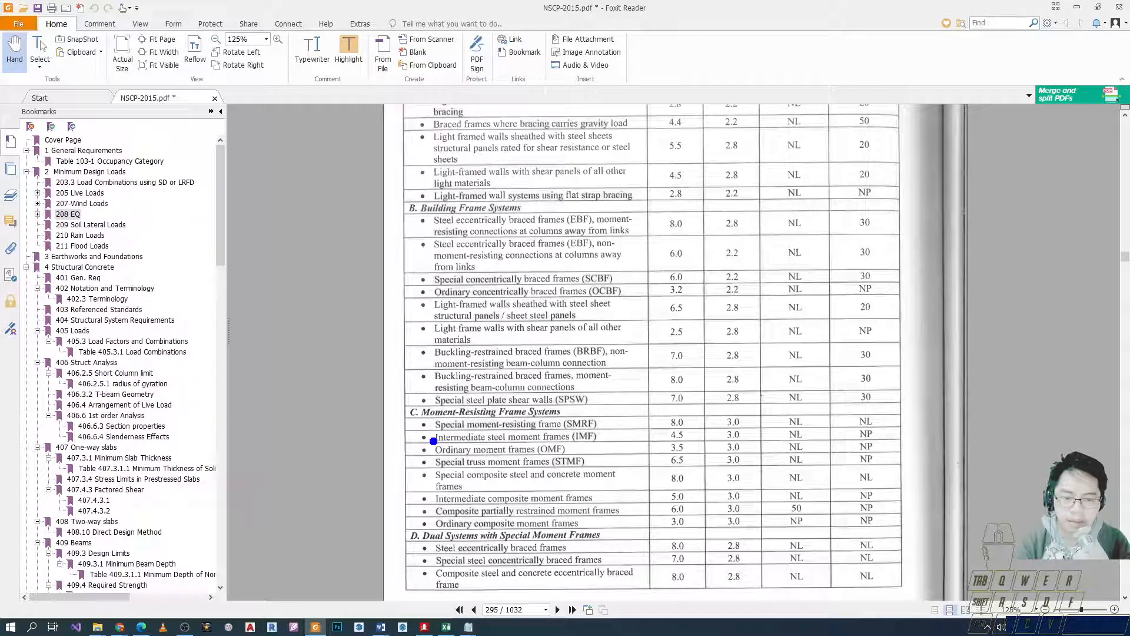
scroll(474, 504, down, 1)
scroll(468, 491, down, 2)
scroll(468, 385, down, 2)
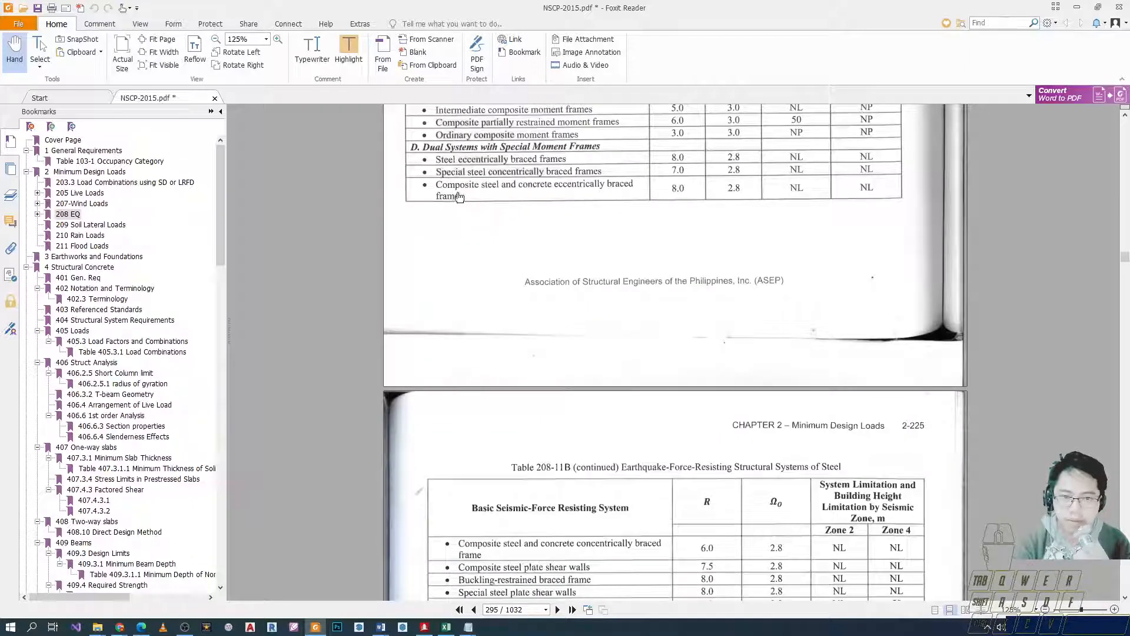
scroll(463, 212, up, 1)
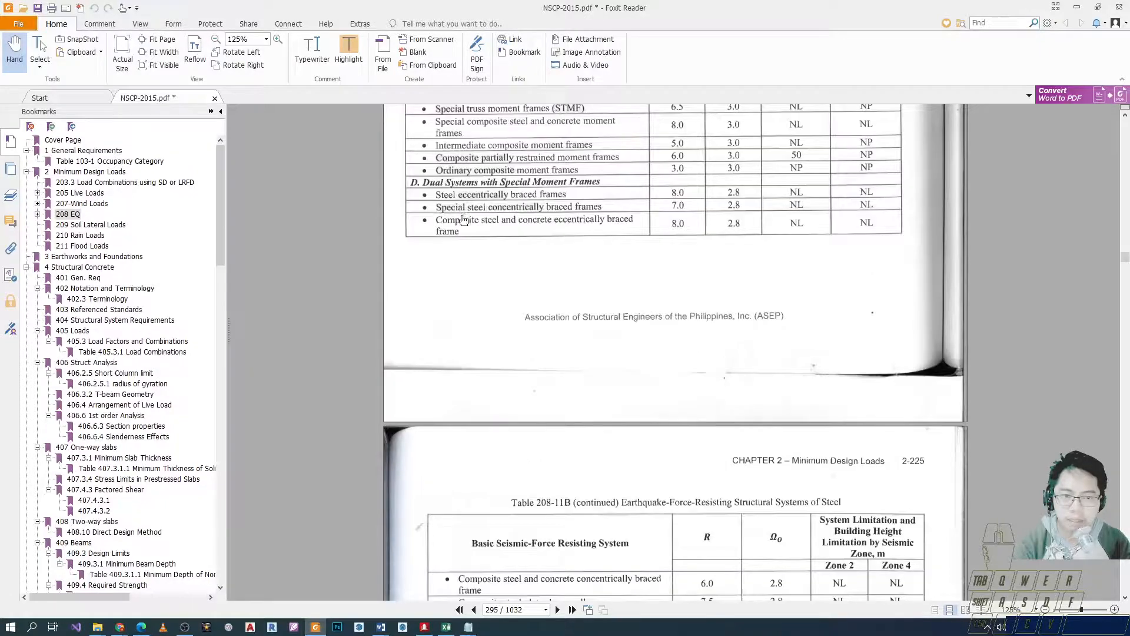
scroll(470, 229, up, 1)
scroll(498, 260, up, 1)
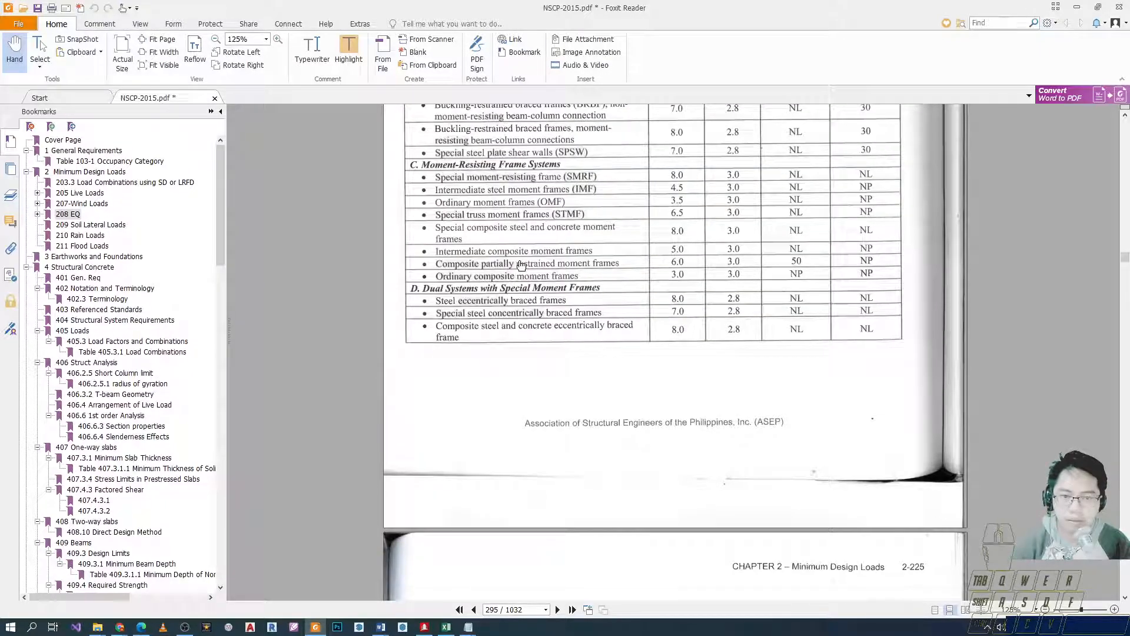
scroll(521, 265, up, 1)
scroll(509, 283, up, 1)
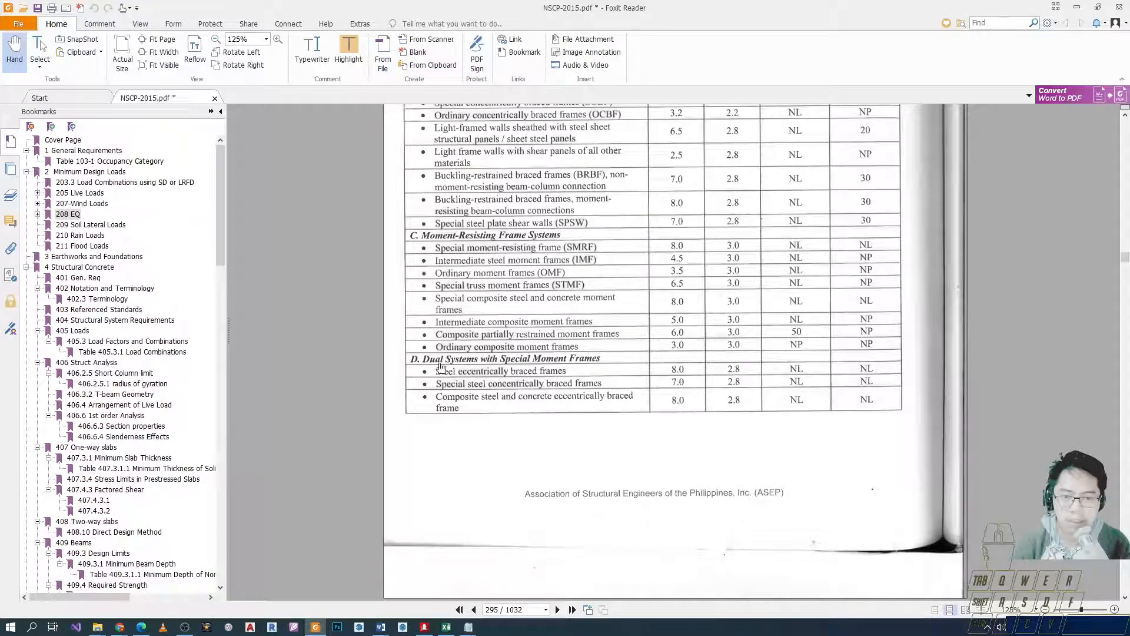
Look through the continued Table 208-11B and masonry Table 208-11C, and return to the steel moment-resisting frame systems.
scroll(442, 367, down, 6)
scroll(434, 360, up, 2)
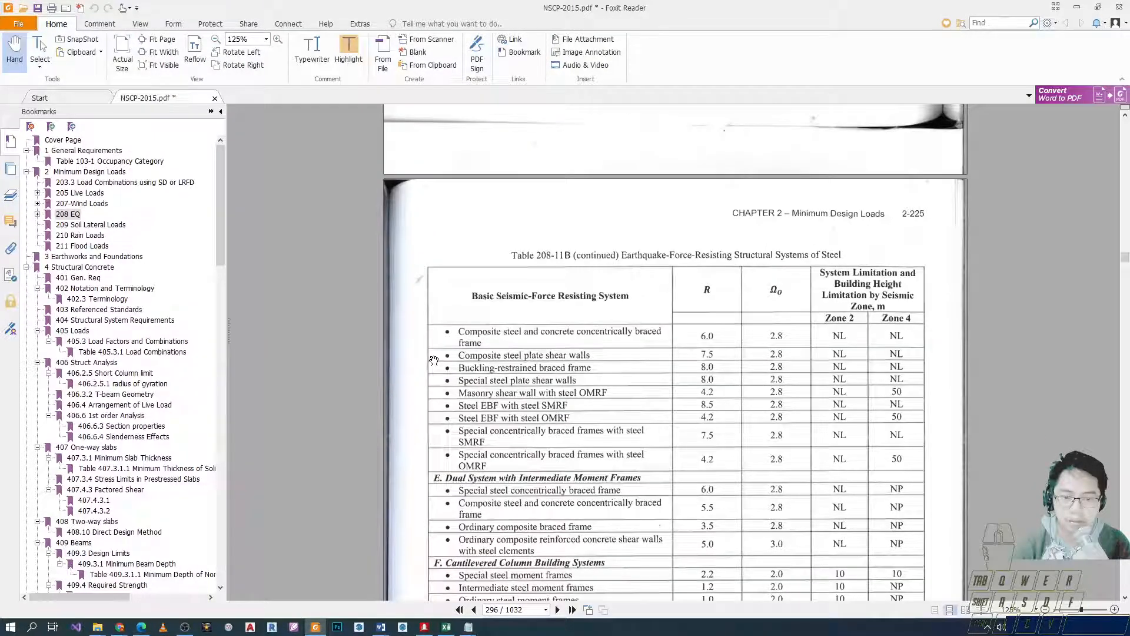
scroll(434, 361, down, 6)
scroll(436, 358, down, 18)
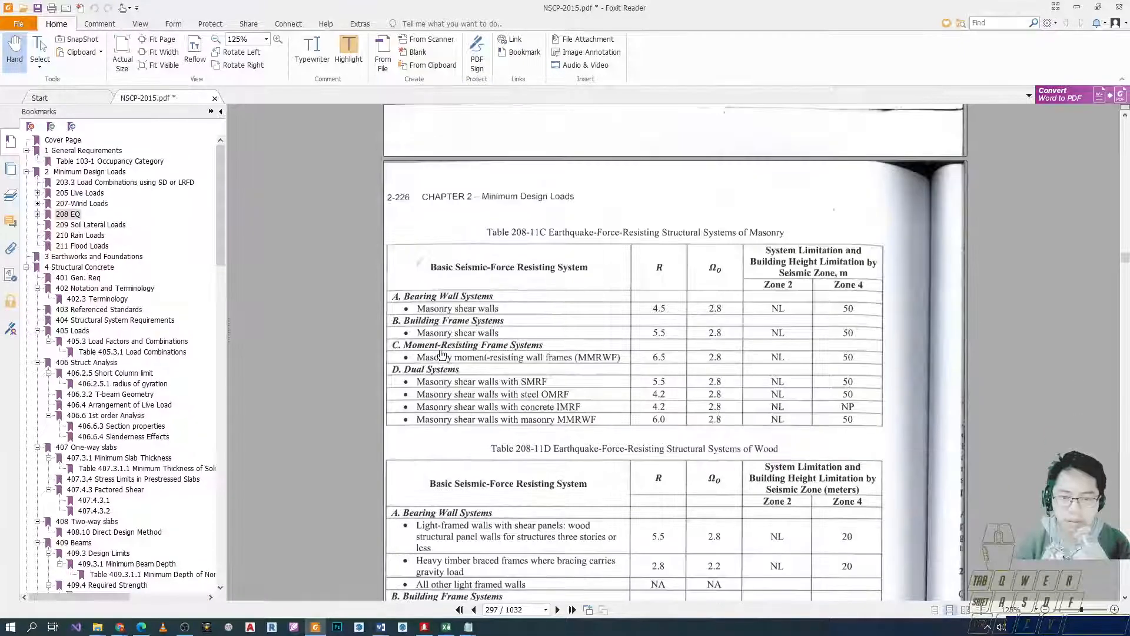
scroll(442, 355, up, 20)
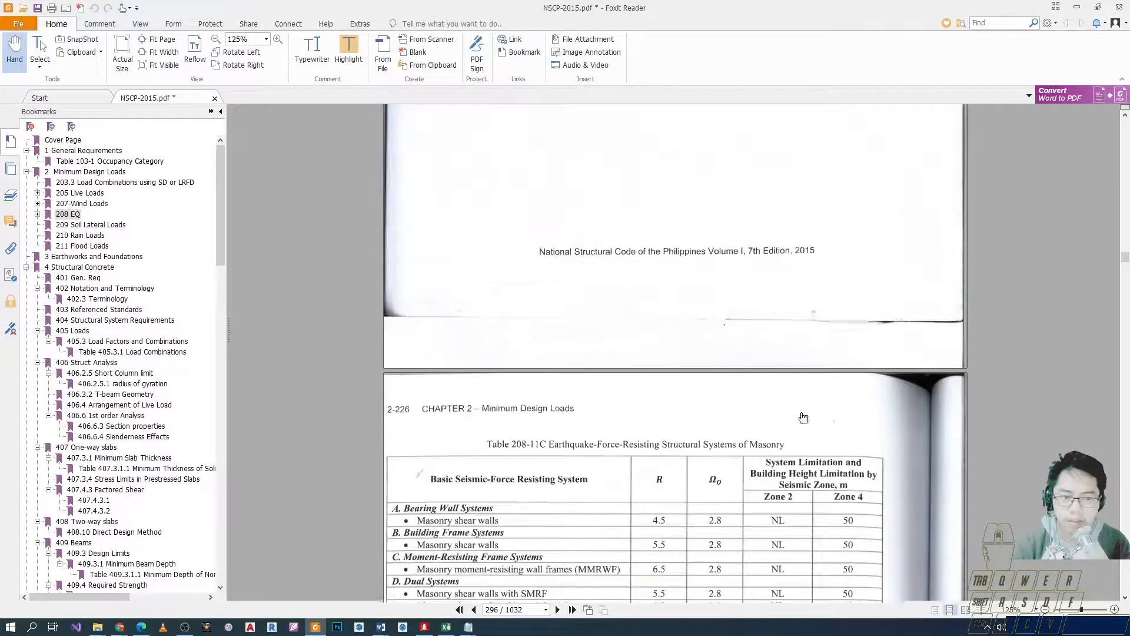
scroll(722, 402, up, 20)
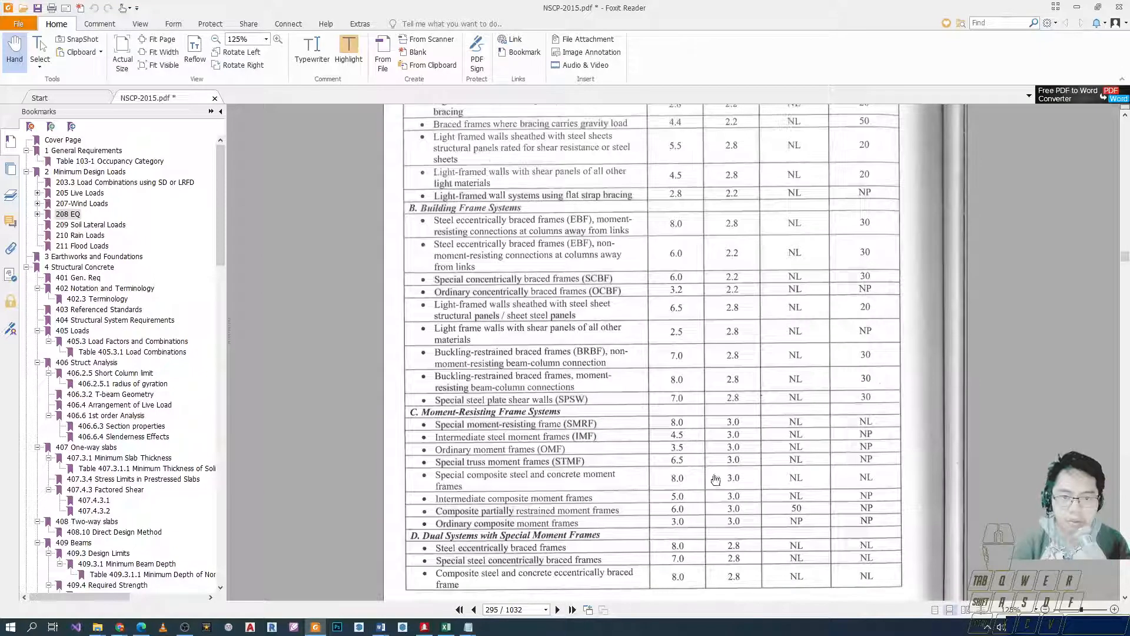
scroll(571, 456, down, 3)
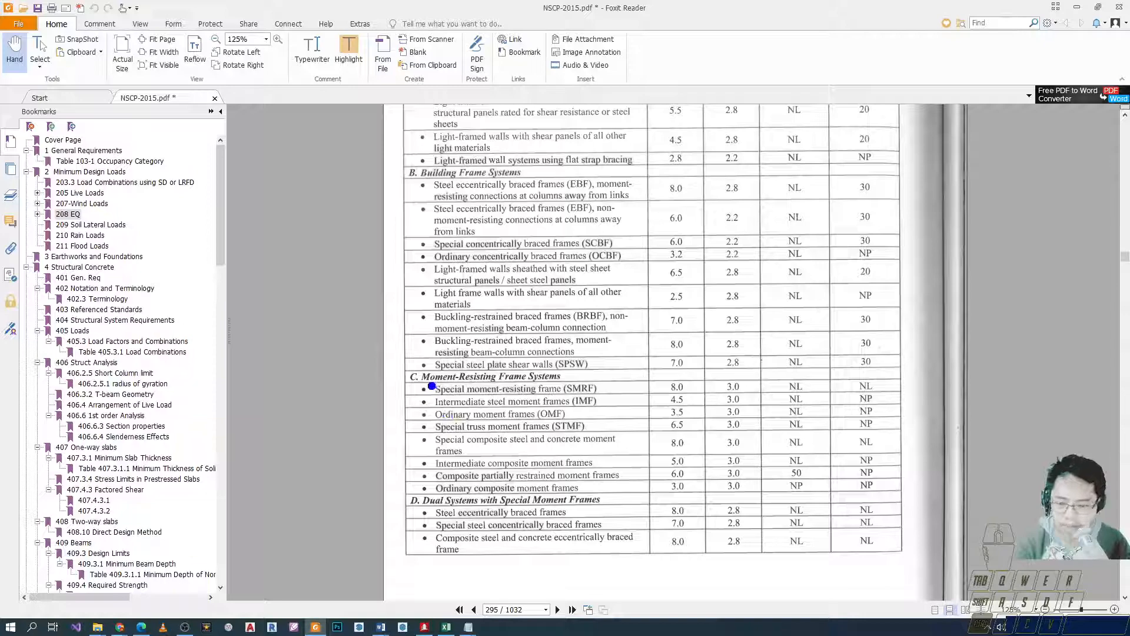
Compare the R values and zone limitations of special, intermediate and ordinary steel moment frames in Table 208-11B.
mouse_move(413, 382)
mouse_down()
mouse_move(537, 422)
mouse_move(941, 431)
mouse_move(912, 428)
mouse_up()
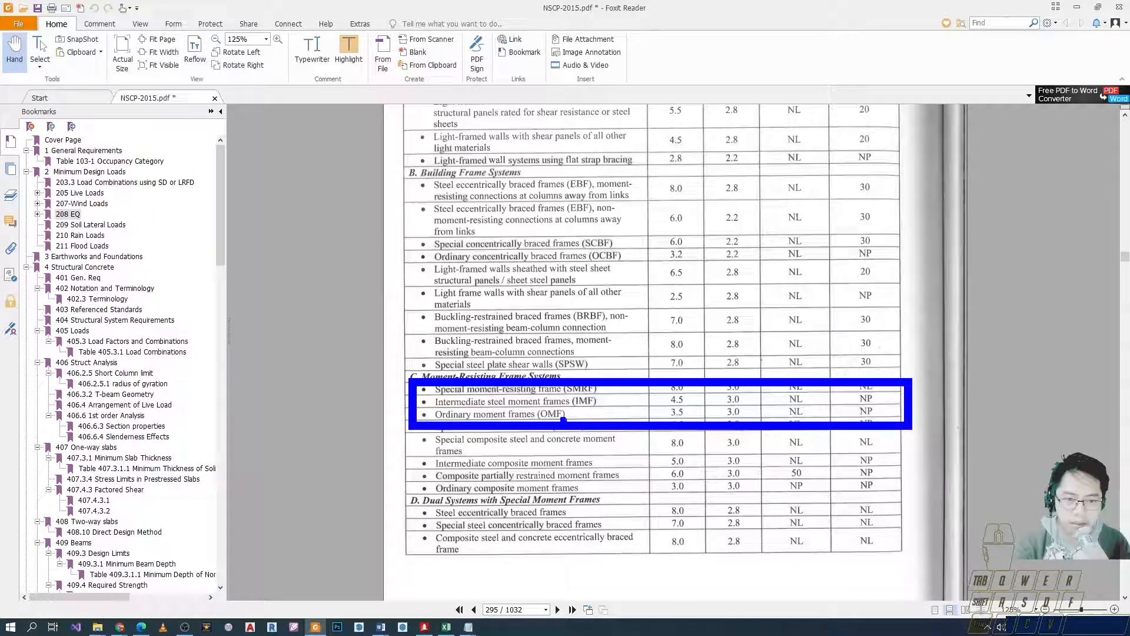
key(e)
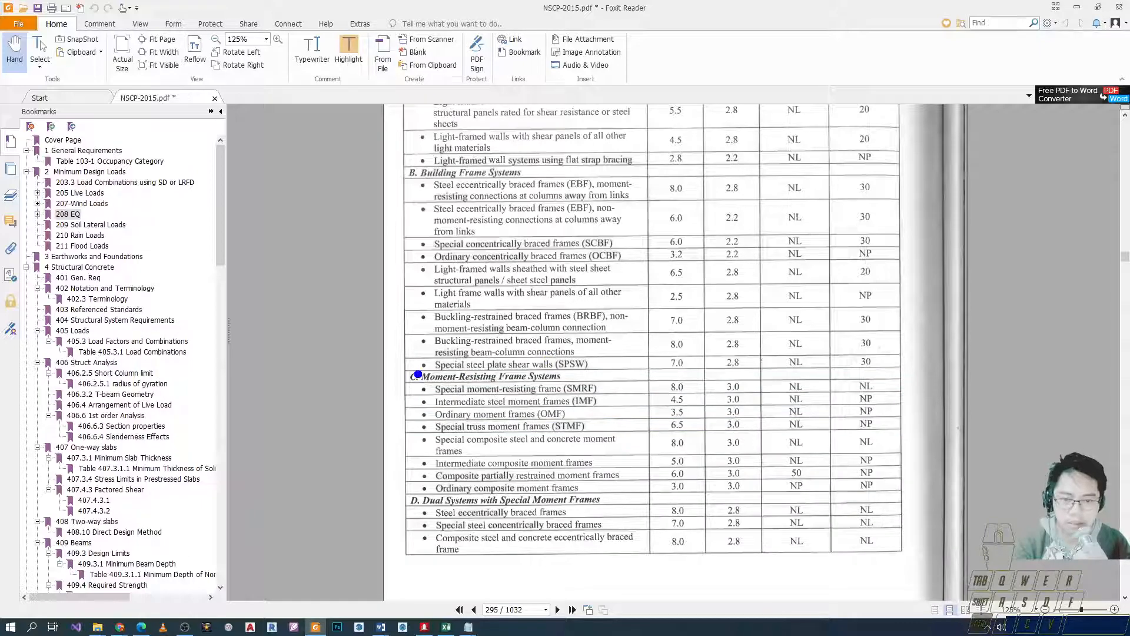
mouse_move(411, 378)
mouse_down()
mouse_move(782, 433)
mouse_move(887, 435)
mouse_move(905, 424)
mouse_up()
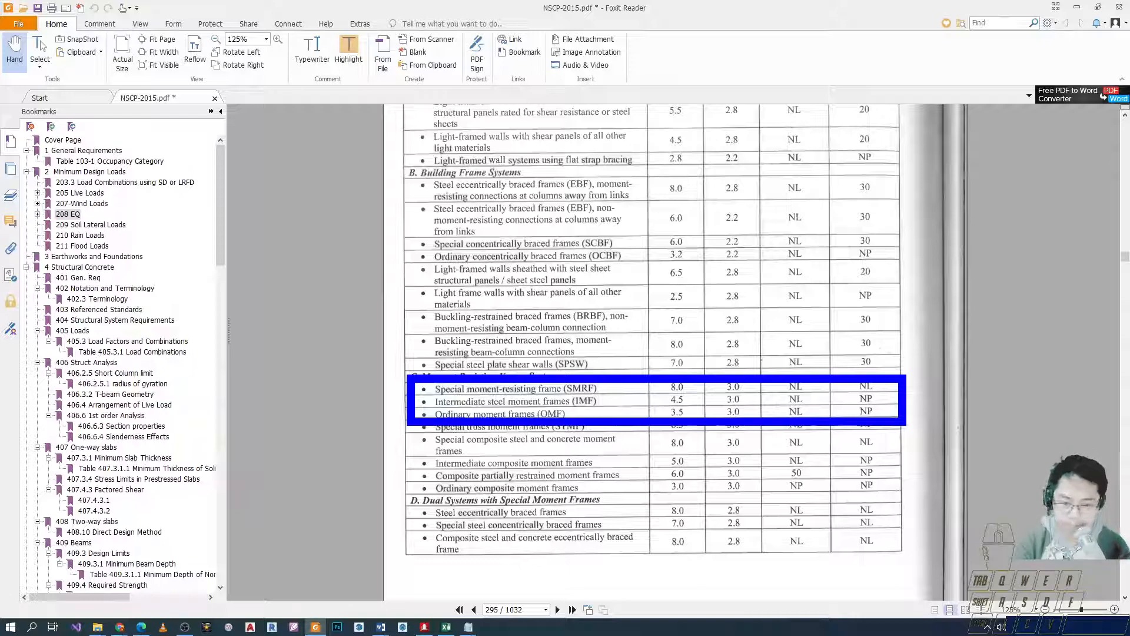
ctrl+shift+drag(377, 376, 377, 428)
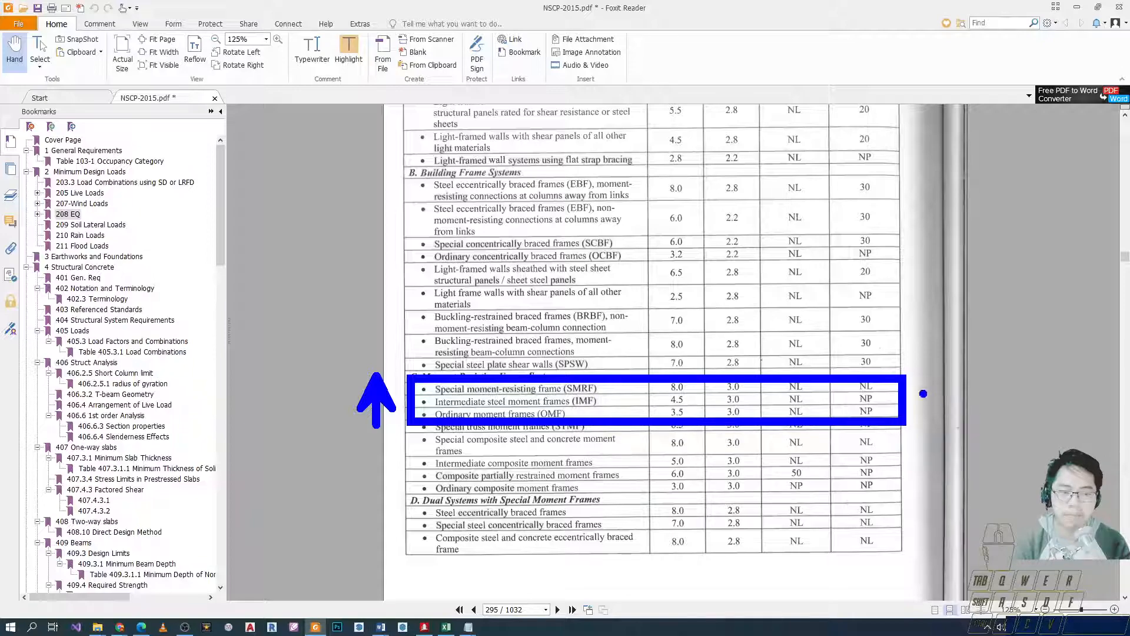
drag(912, 386, 1021, 386)
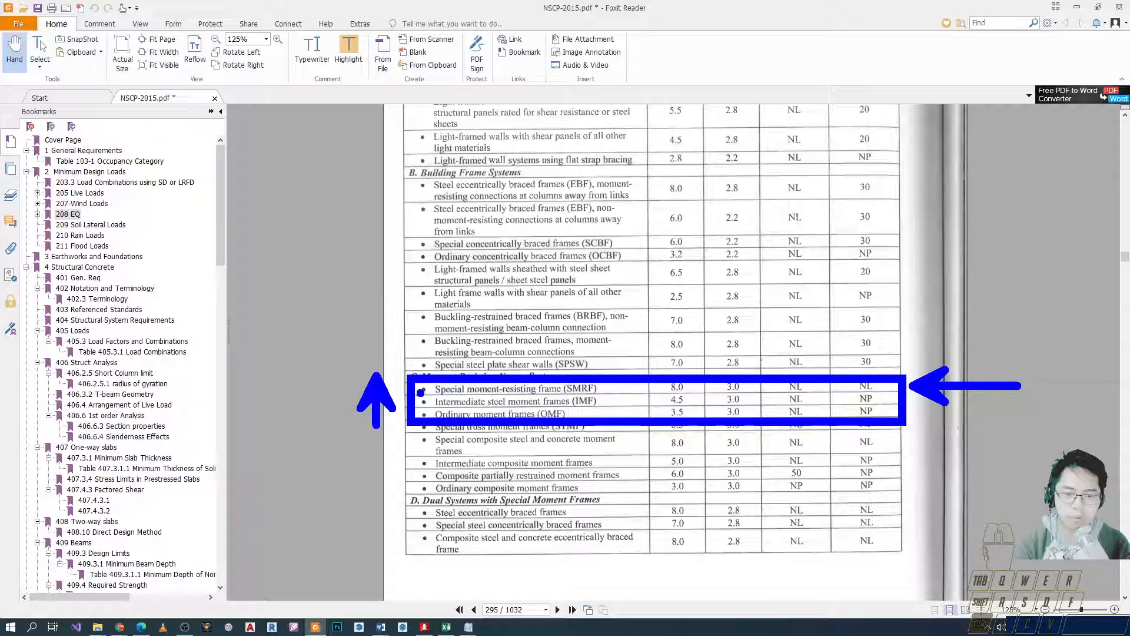
drag(416, 390, 623, 417)
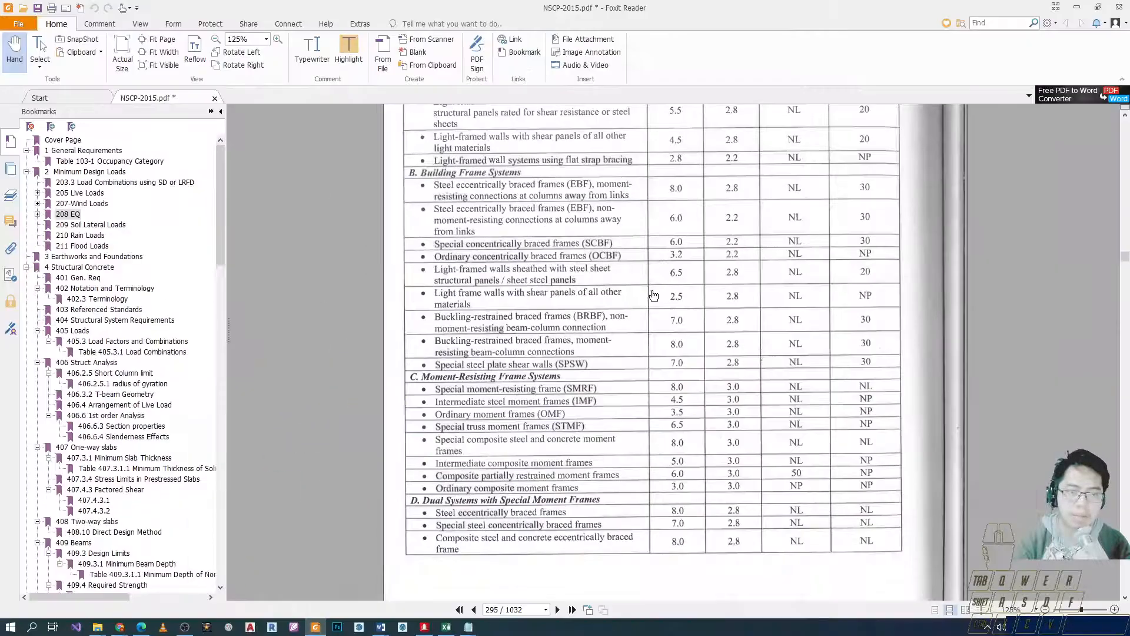
scroll(677, 278, up, 3)
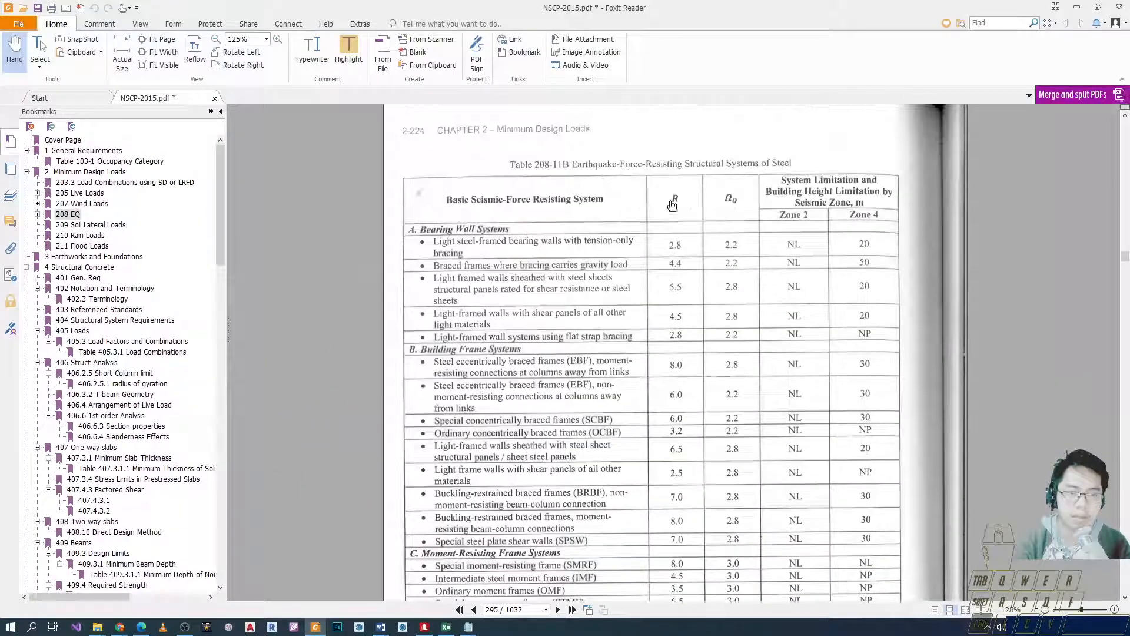
drag(659, 183, 711, 598)
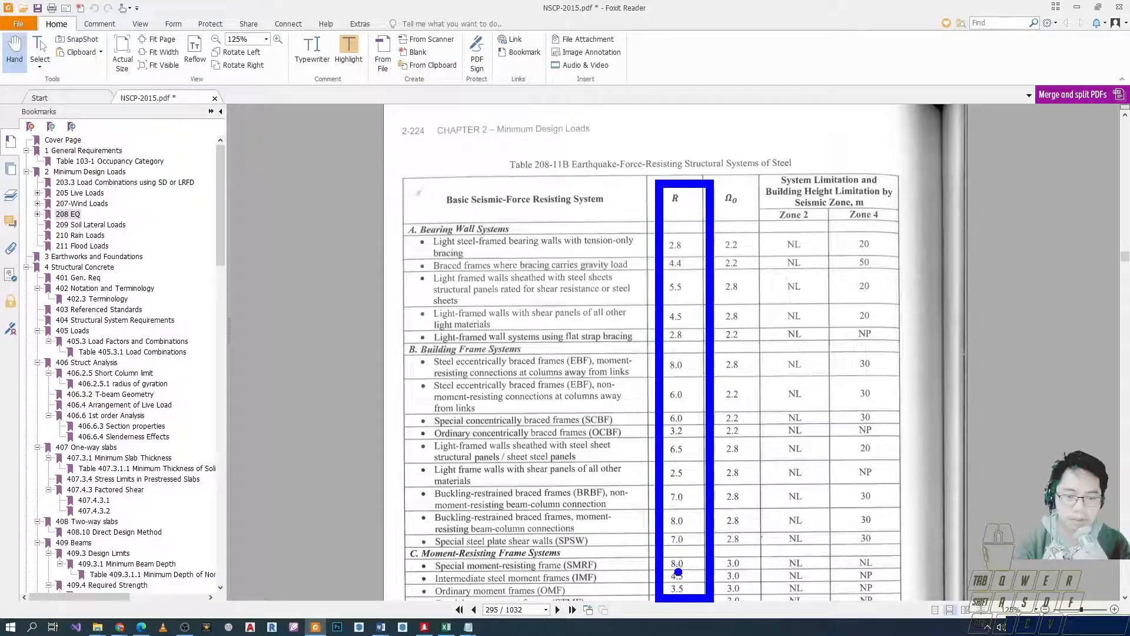
ctrl+drag(653, 569, 702, 587)
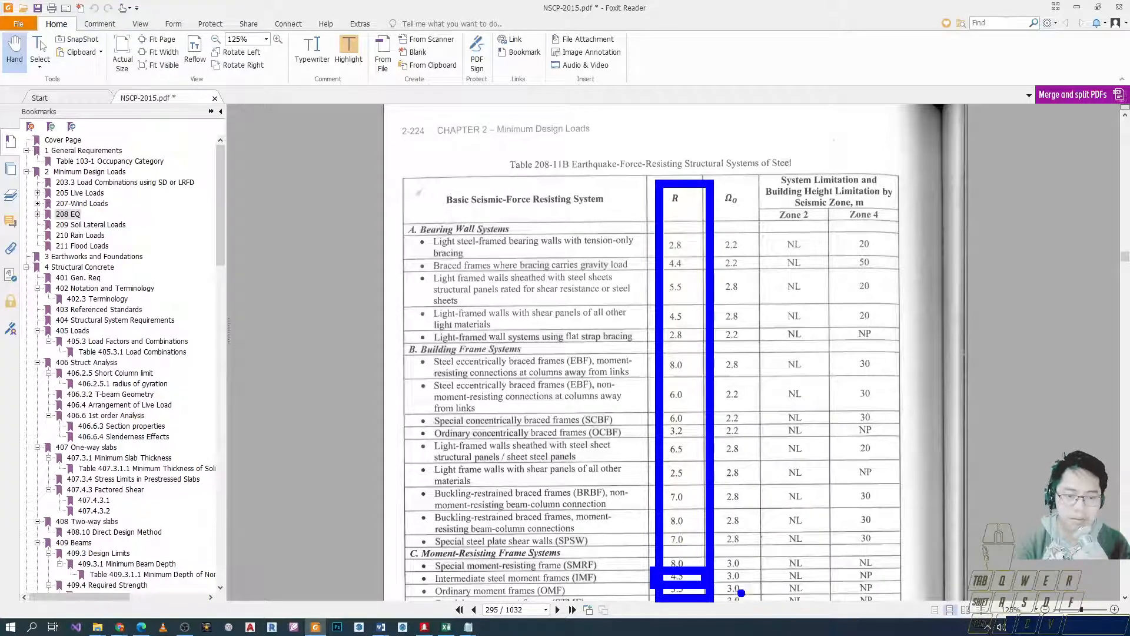
Switch back to STAAD.Pro and set Rw in X Direction (RWX) to 4.5 in the UBC 1997 seismic parameters.
key(Escape)
key(alt+Tab)
click(461, 218)
text(4.5)
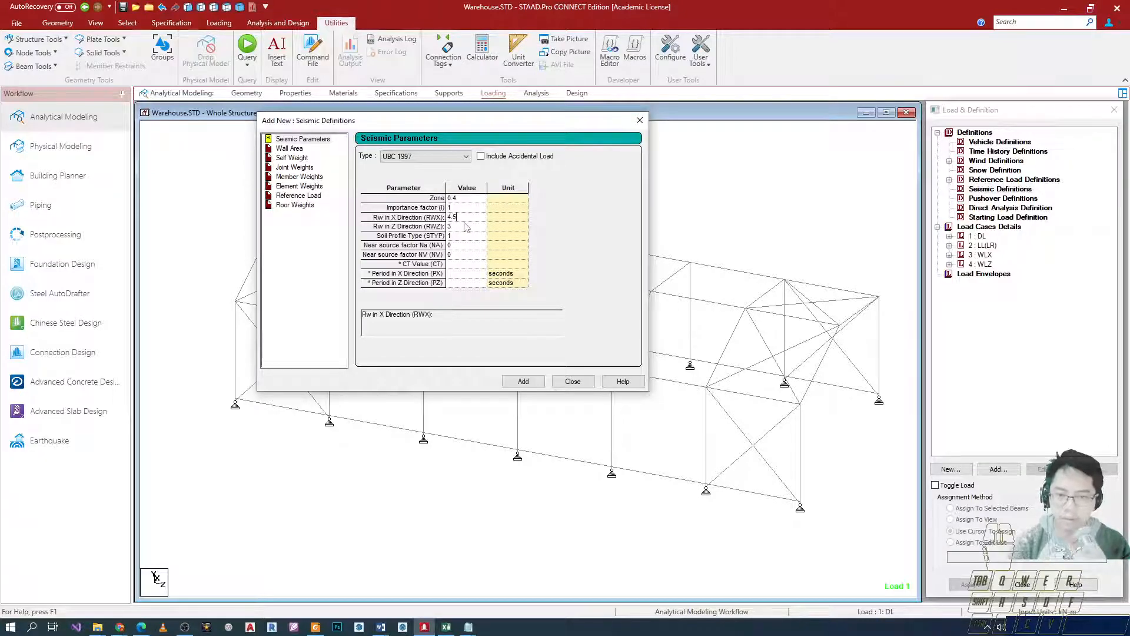
click(734, 208)
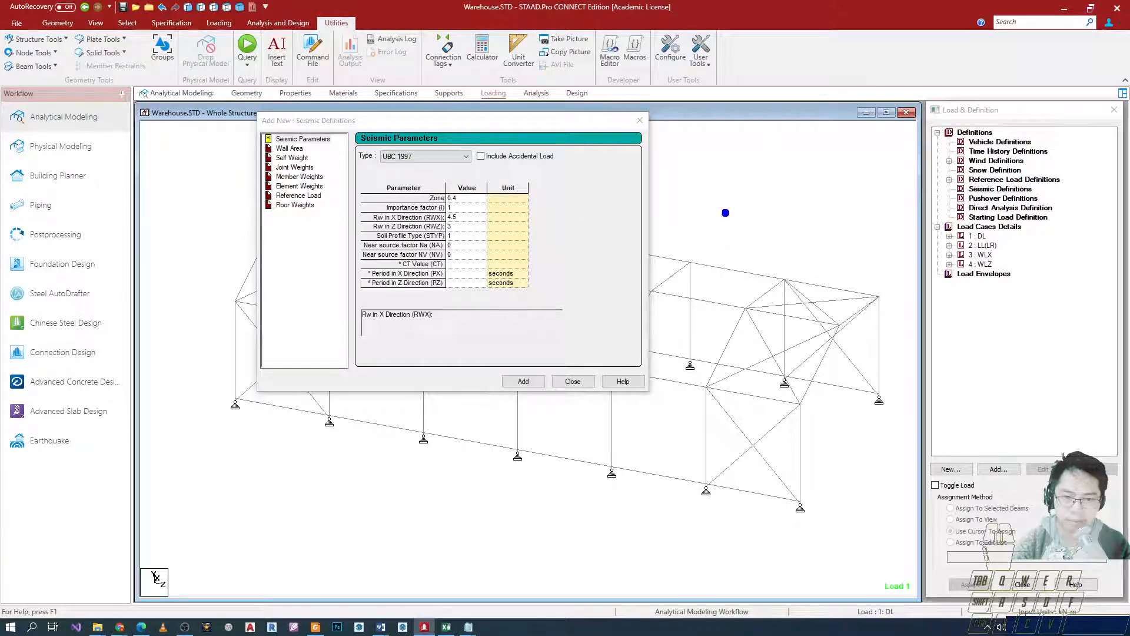
mouse_move(704, 197)
mouse_down()
mouse_move(698, 178)
mouse_move(739, 173)
mouse_move(760, 227)
mouse_move(756, 214)
mouse_move(788, 240)
mouse_up()
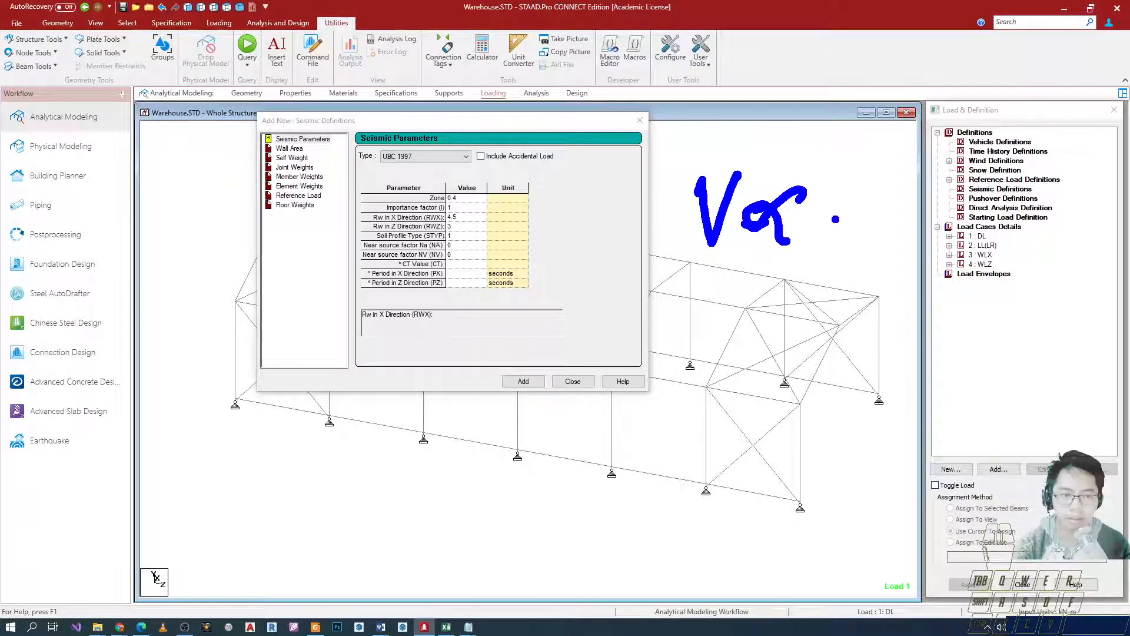
drag(844, 178, 836, 241)
drag(814, 283, 863, 254)
drag(829, 302, 819, 366)
mouse_move(827, 312)
mouse_down()
mouse_move(851, 294)
mouse_move(830, 329)
mouse_move(867, 368)
mouse_up()
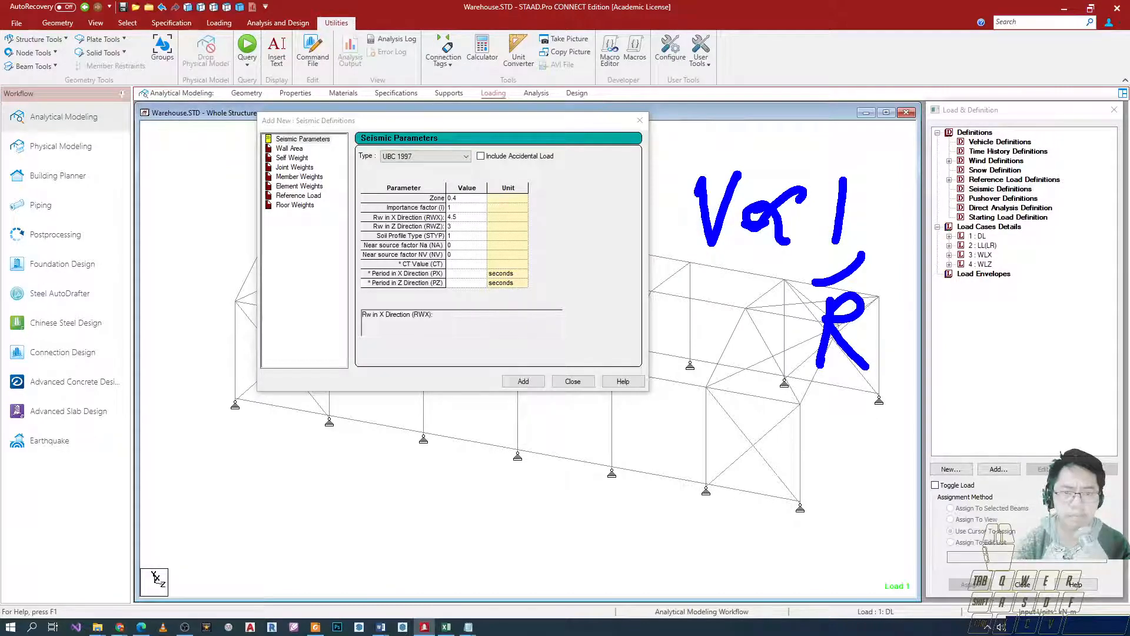
drag(894, 365, 897, 282)
drag(877, 310, 913, 316)
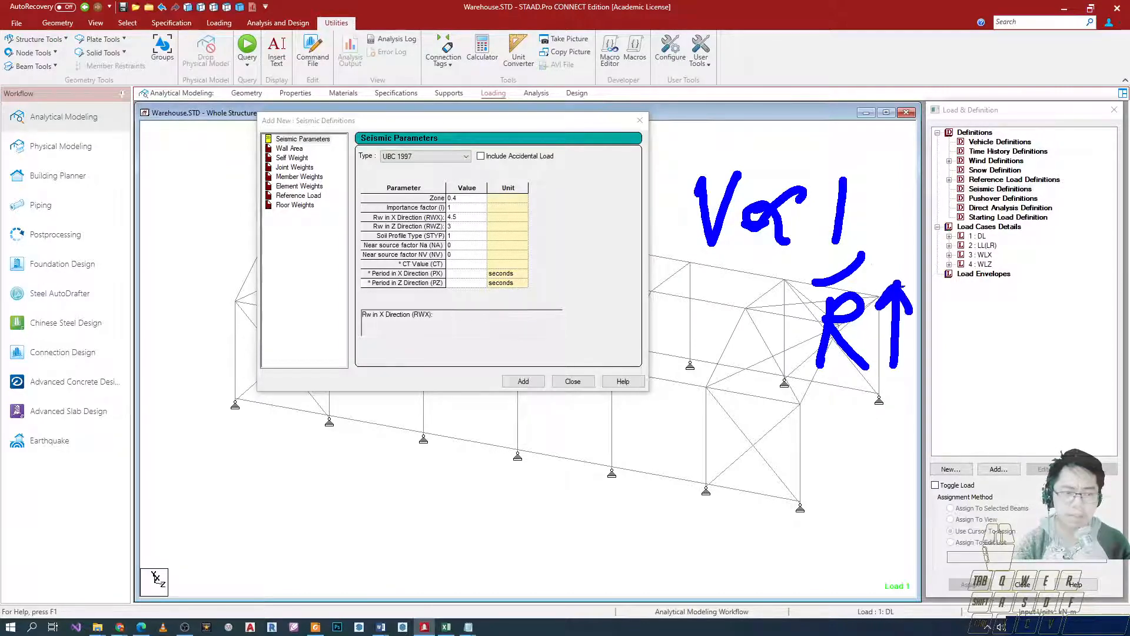
drag(725, 282, 781, 332)
drag(730, 259, 707, 277)
drag(729, 262, 746, 287)
mouse_move(683, 197)
mouse_down()
mouse_move(744, 270)
mouse_move(683, 171)
mouse_up()
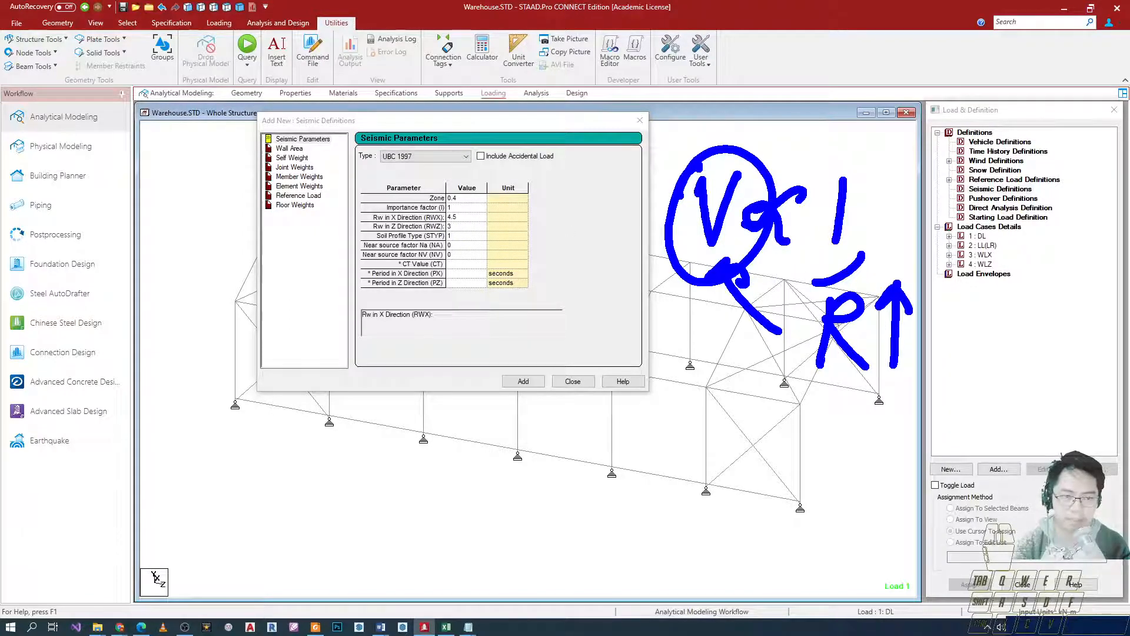
drag(207, 232, 218, 207)
mouse_move(147, 193)
mouse_down()
mouse_move(247, 311)
mouse_move(170, 183)
mouse_up()
mouse_move(361, 416)
mouse_down()
mouse_move(353, 488)
mouse_move(297, 434)
mouse_up()
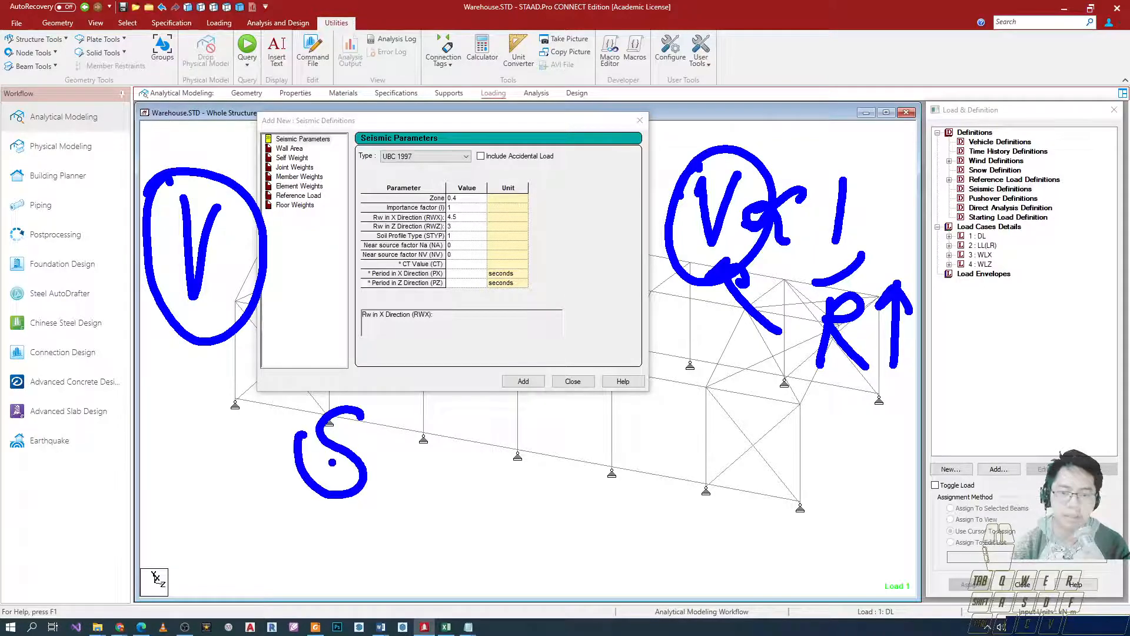
mouse_move(375, 446)
mouse_down()
mouse_move(410, 471)
mouse_move(465, 453)
mouse_move(489, 474)
mouse_up()
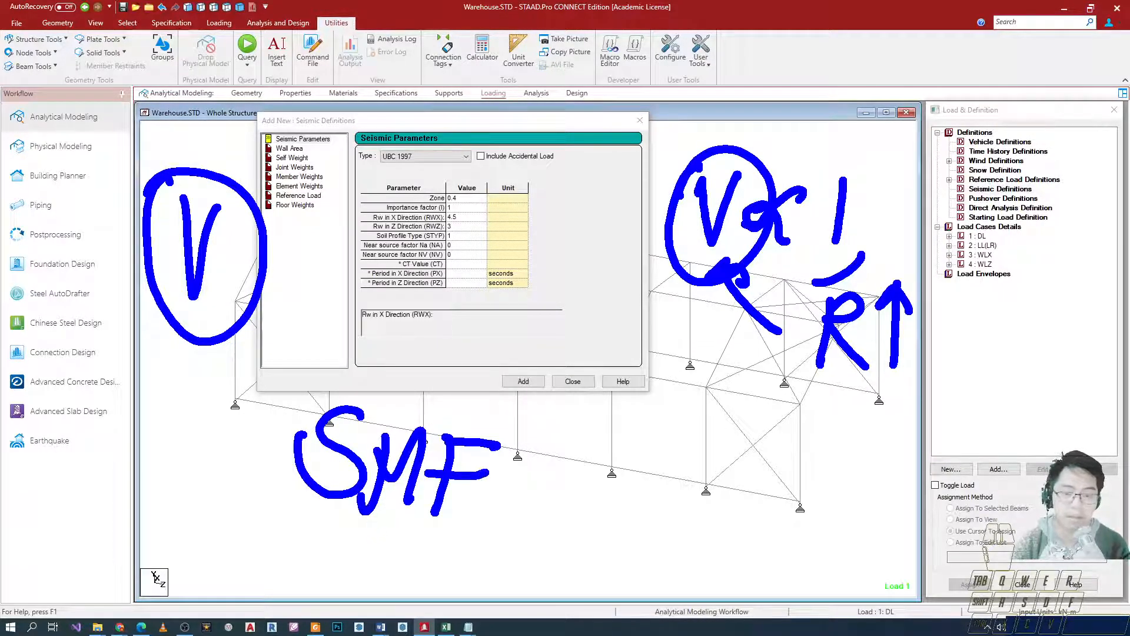
mouse_move(385, 167)
mouse_down()
mouse_move(376, 246)
mouse_move(412, 170)
mouse_up()
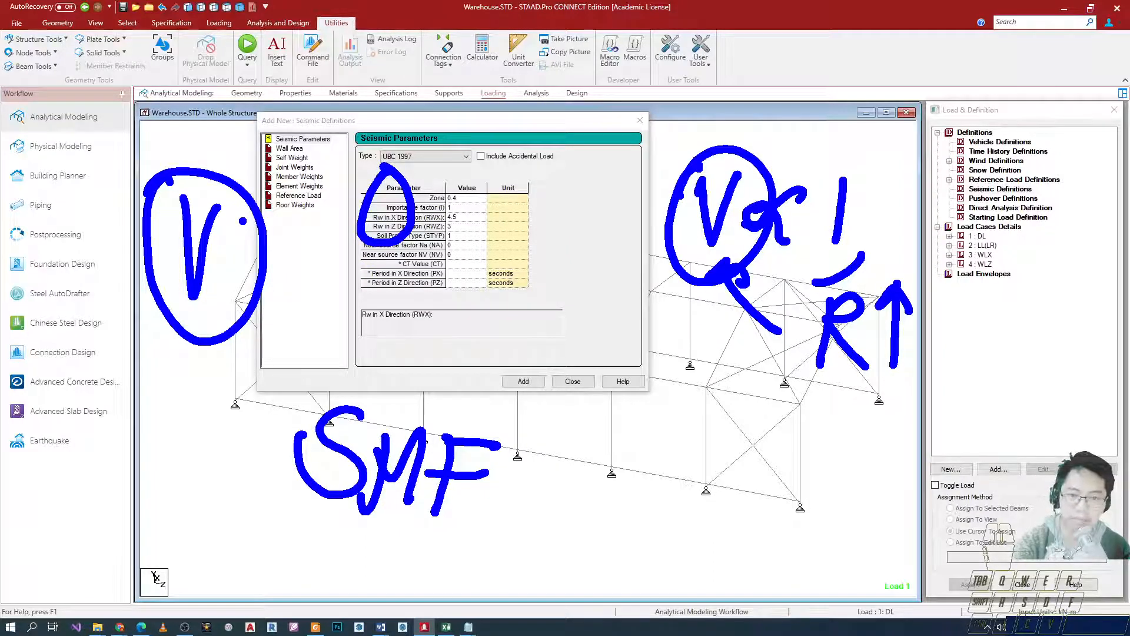
key(Escape)
Set Rw in Z Direction (RWZ) to 4.5 in the UBC 1997 seismic parameters.
click(455, 218)
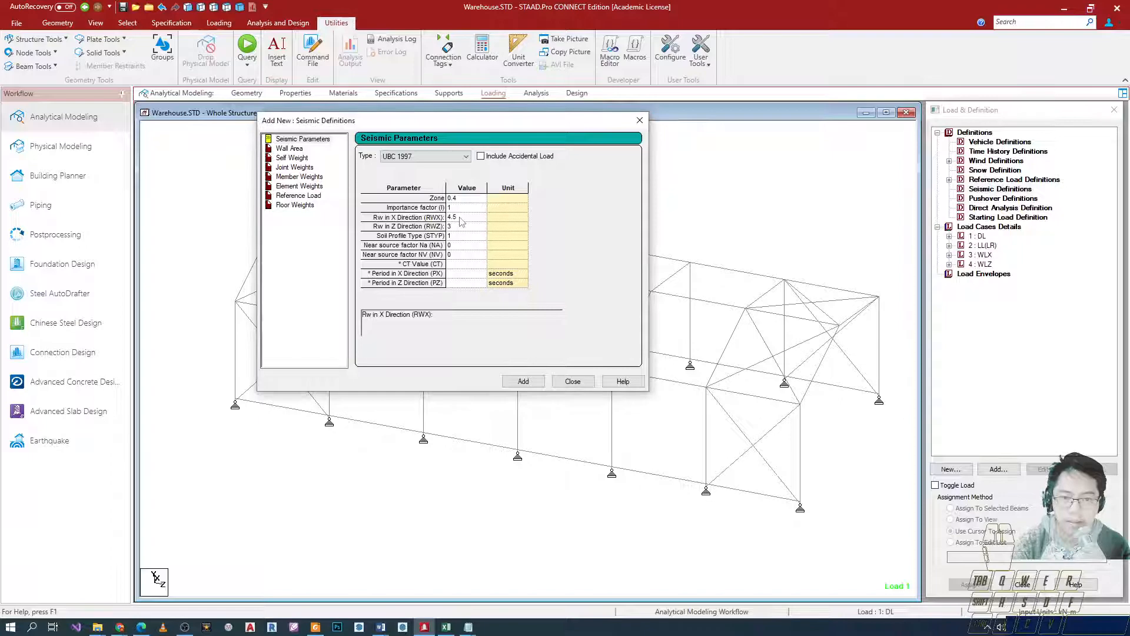
click(457, 226)
text(4.5)
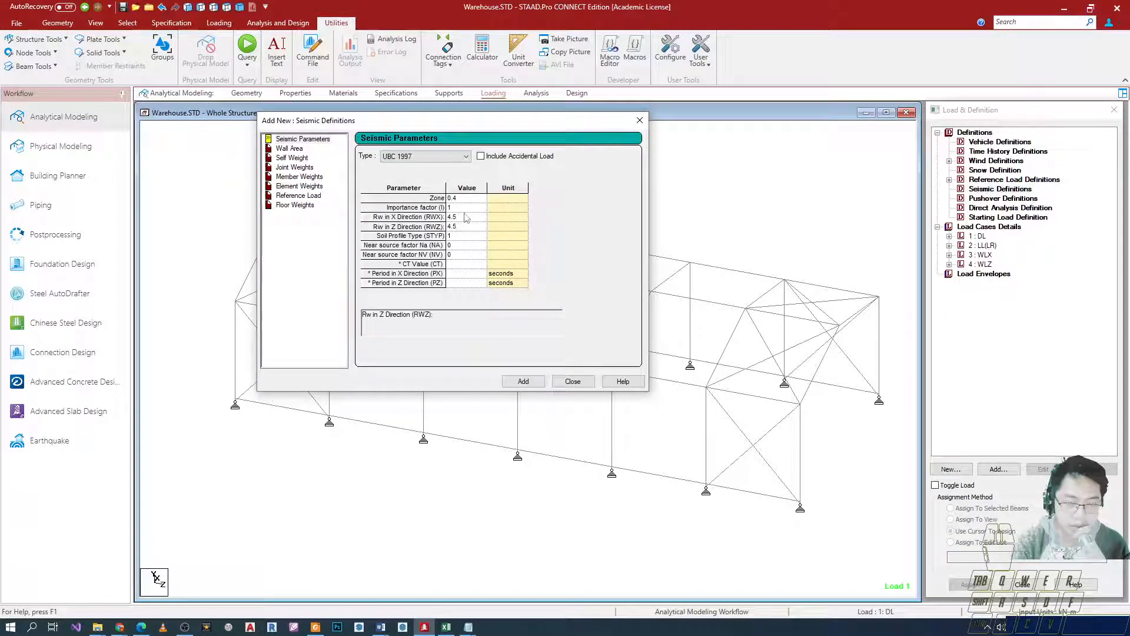
click(366, 217)
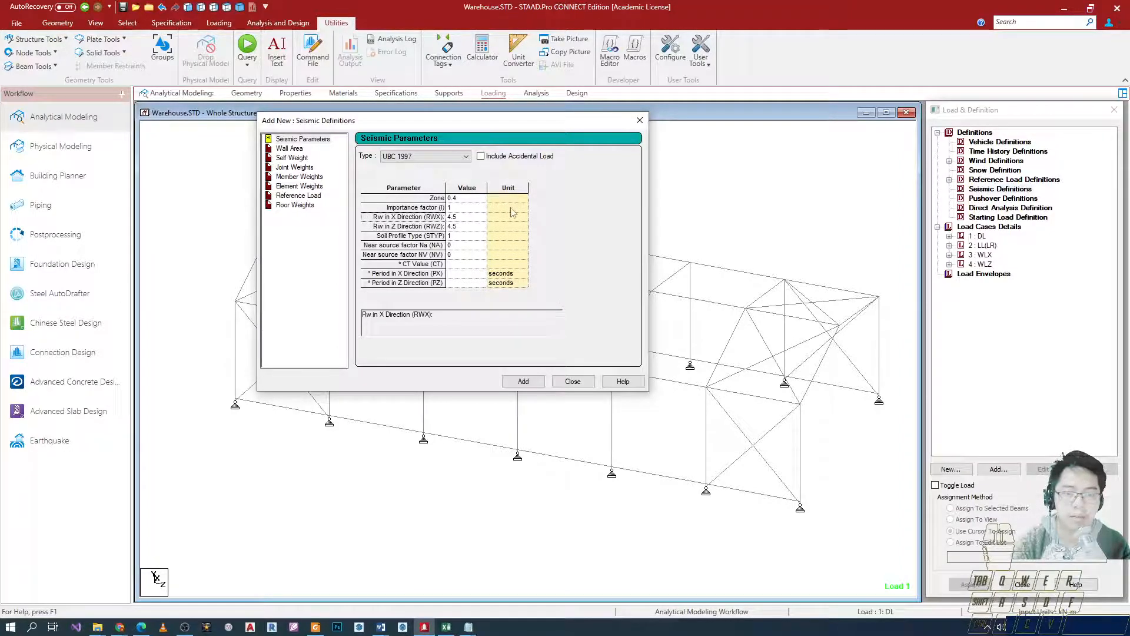
Move the Seismic Definitions dialog clear of the warehouse frame and examine the model's two horizontal loading directions at the braced corner.
drag(604, 125, 702, 86)
click(647, 425)
scroll(655, 459, down, 2)
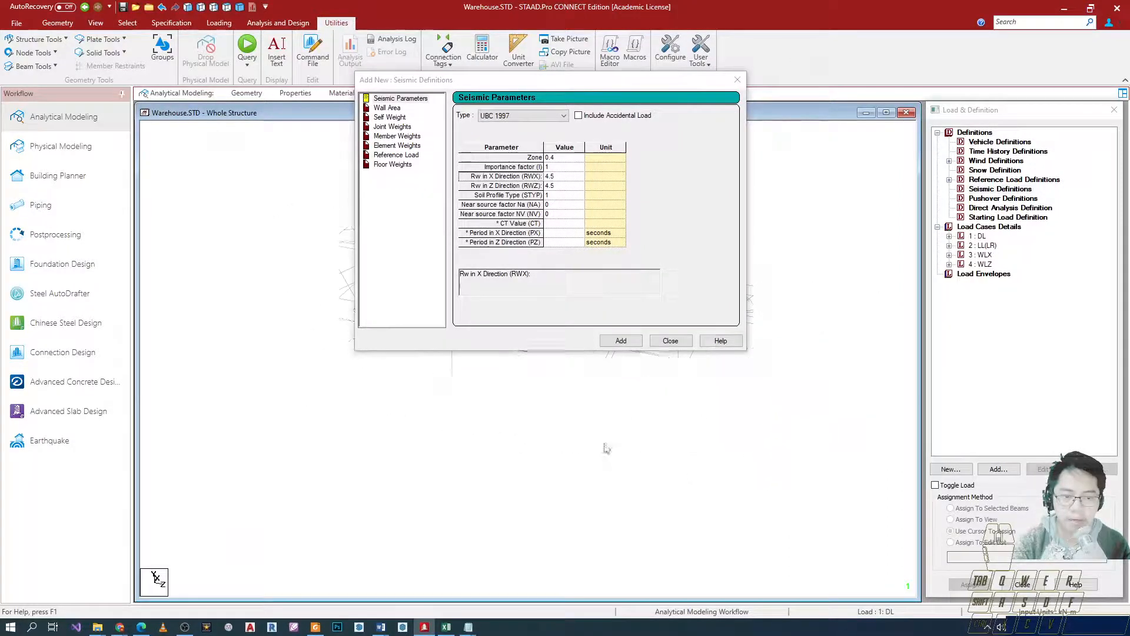
middle_drag(640, 480, 547, 485)
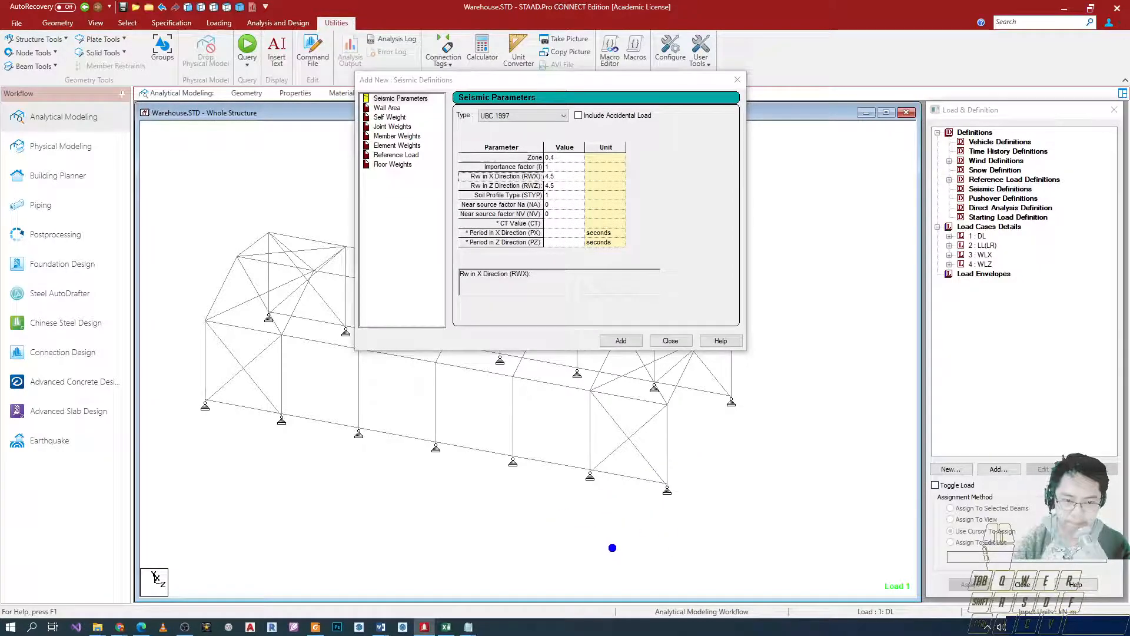
mouse_move(806, 476)
mouse_down()
mouse_move(714, 462)
mouse_move(710, 490)
mouse_up()
mouse_move(596, 570)
mouse_down()
mouse_move(654, 484)
mouse_move(649, 540)
mouse_up()
mouse_move(741, 439)
mouse_down()
mouse_move(707, 448)
mouse_move(692, 494)
mouse_move(761, 431)
mouse_move(708, 485)
mouse_move(683, 450)
mouse_up()
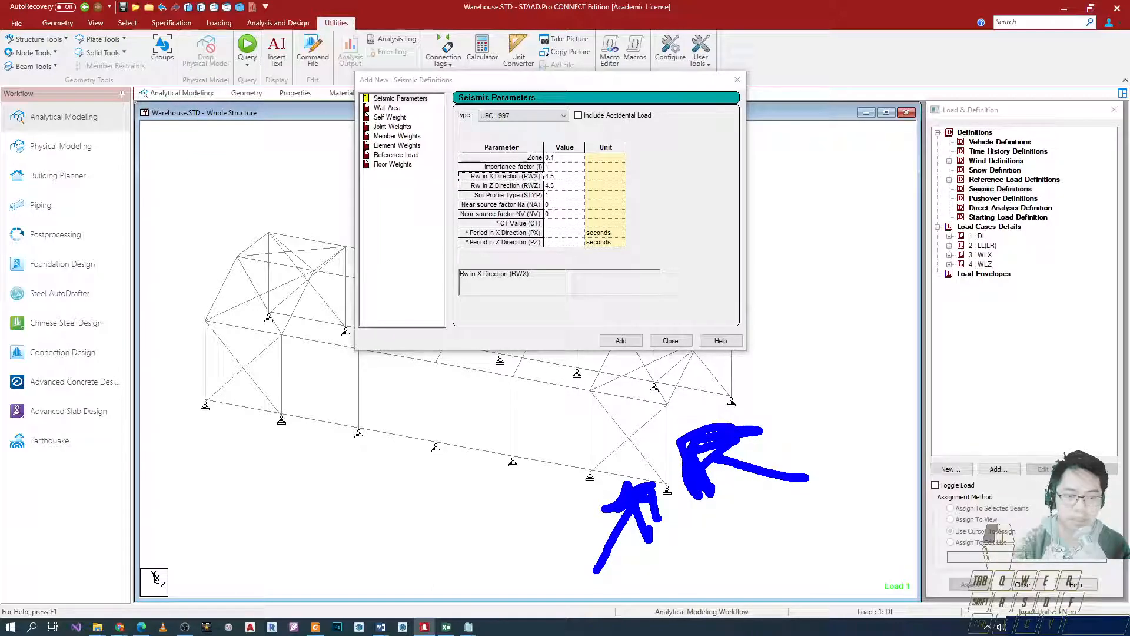
Examine the model's two horizontal directions, identifying which is resisted by a special moment frame (SMF) and which by an intermediate one (IMF).
mouse_move(705, 498)
mouse_down()
mouse_move(742, 423)
mouse_move(677, 436)
mouse_up()
drag(624, 487, 645, 524)
click(503, 561)
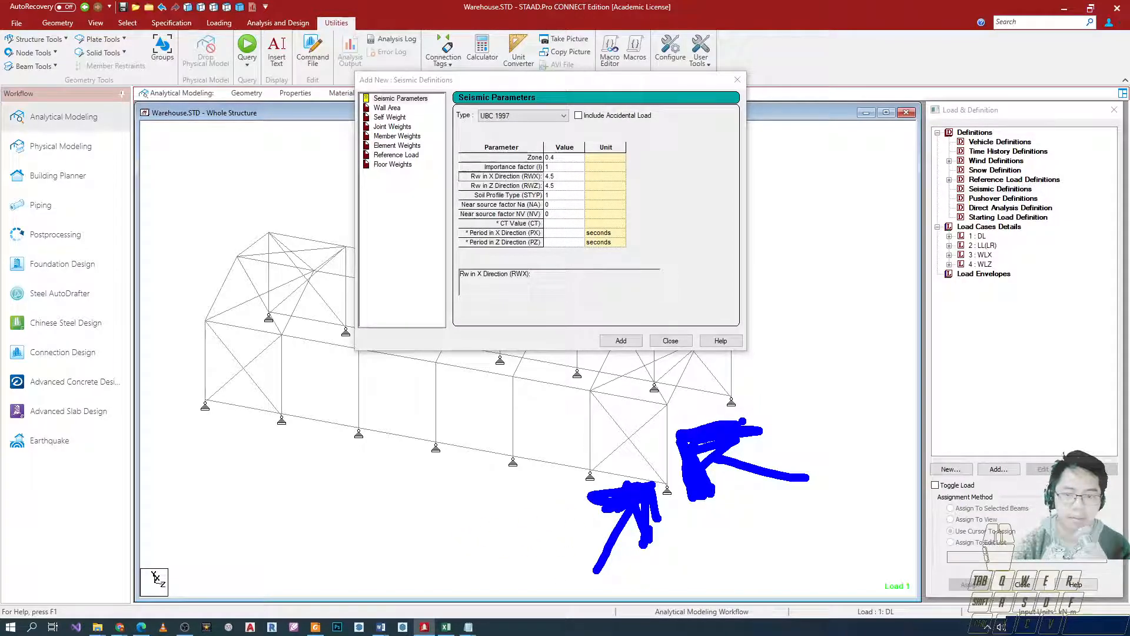
mouse_move(786, 477)
mouse_down()
mouse_move(691, 446)
mouse_move(755, 427)
mouse_move(724, 522)
mouse_up()
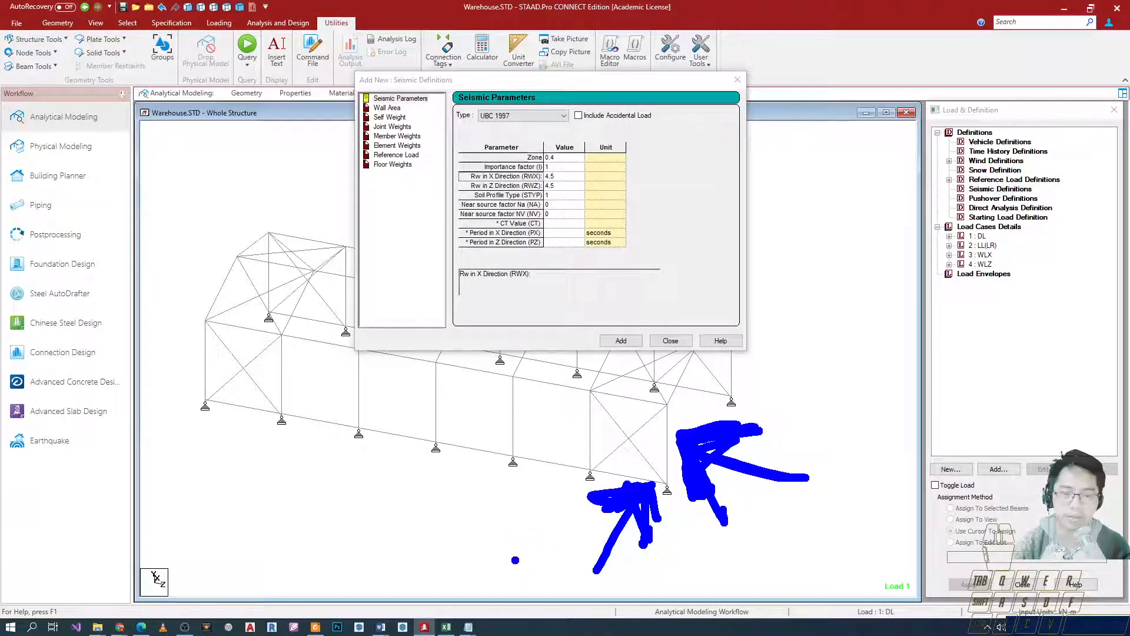
mouse_move(504, 575)
mouse_down()
mouse_move(553, 478)
mouse_move(565, 530)
mouse_up()
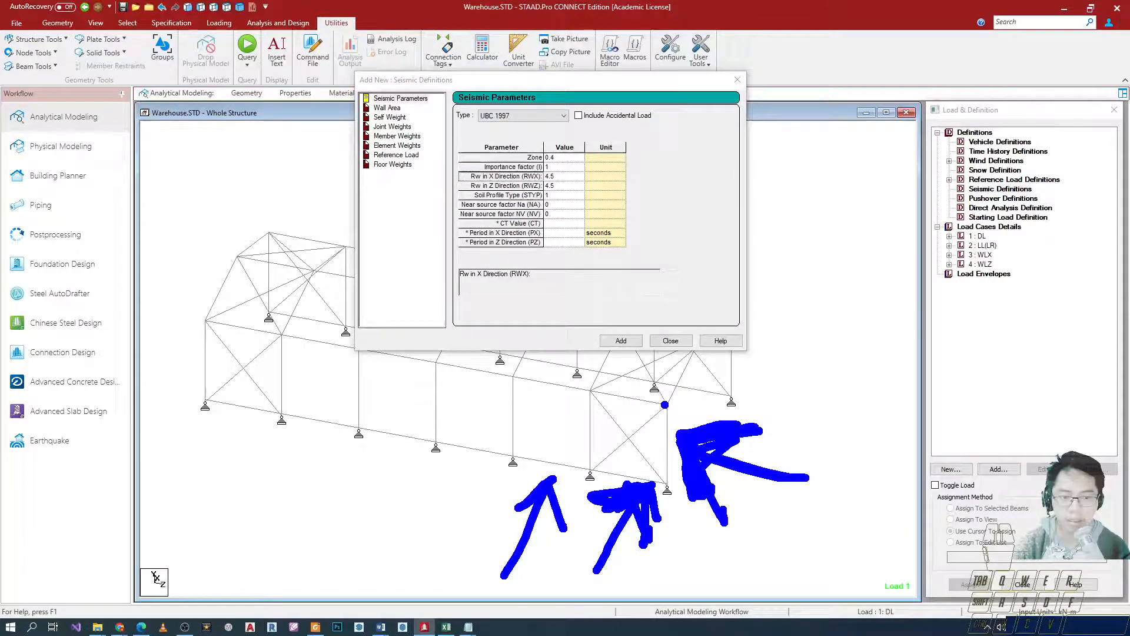
drag(665, 403, 662, 469)
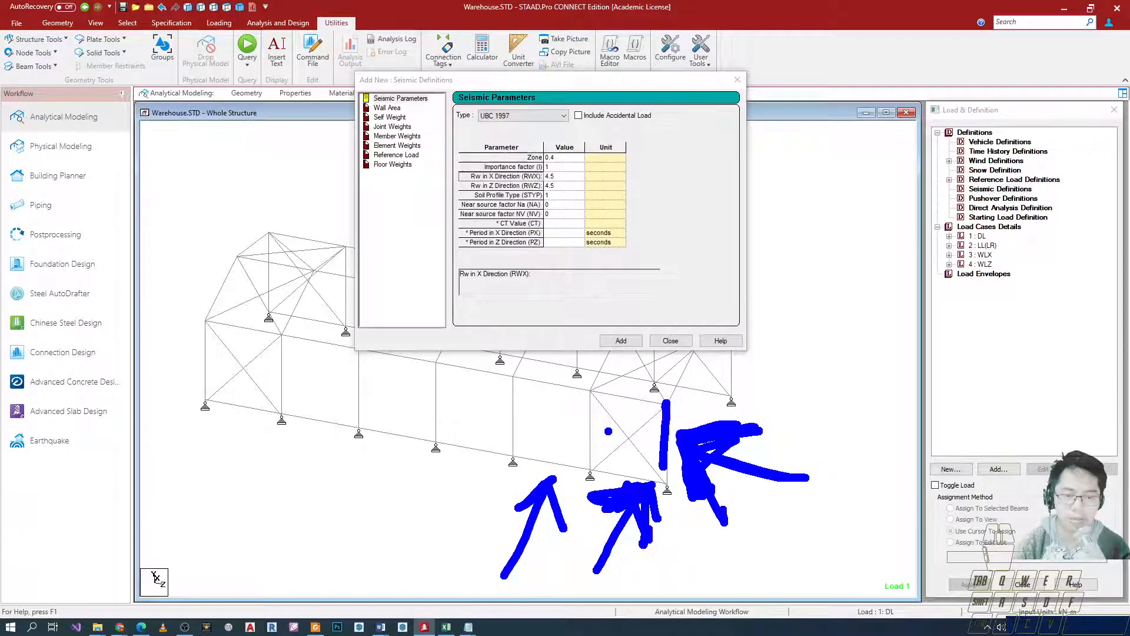
mouse_move(828, 457)
mouse_down()
mouse_move(819, 512)
mouse_move(864, 521)
mouse_move(901, 497)
mouse_move(895, 512)
mouse_up()
mouse_move(450, 537)
mouse_down()
mouse_move(419, 537)
mouse_move(417, 567)
mouse_up()
mouse_move(455, 574)
mouse_down()
mouse_move(465, 537)
mouse_move(536, 556)
mouse_up()
drag(493, 568, 537, 576)
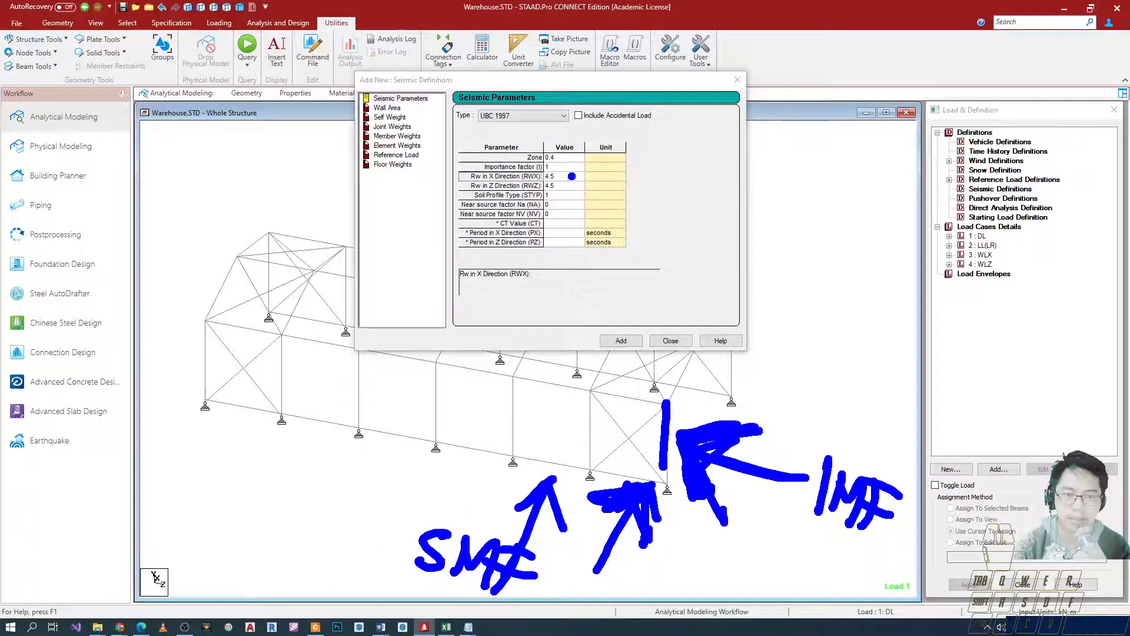
mouse_move(536, 169)
mouse_down()
mouse_move(552, 188)
mouse_move(537, 168)
mouse_up()
key(Escape)
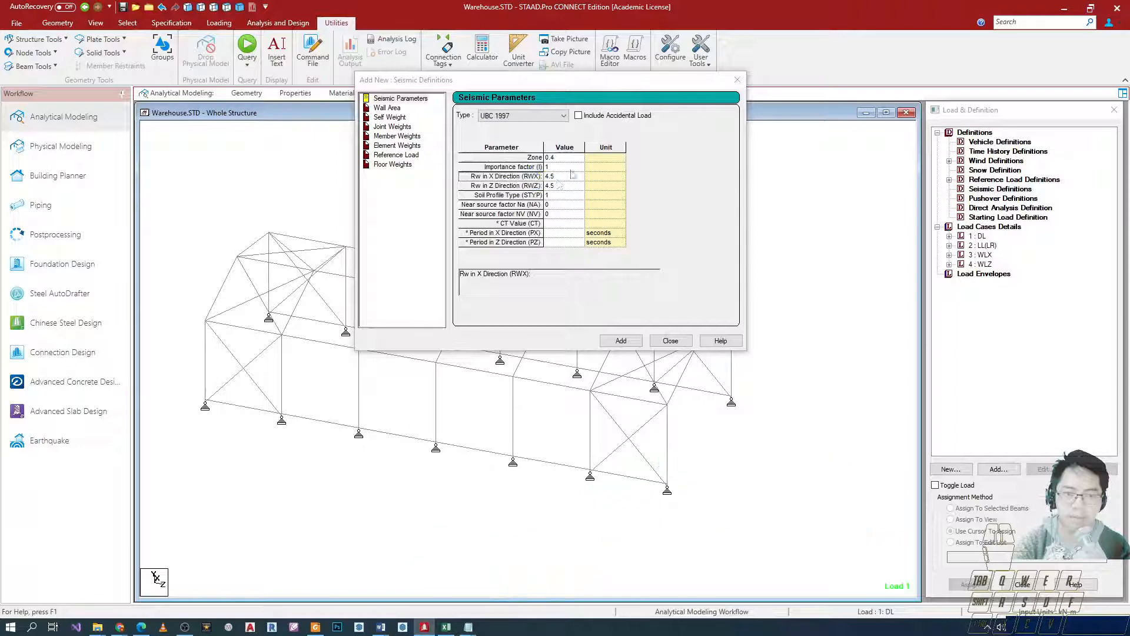
Set Rw in X Direction (RWX) to 8, check the moment frame R values in Table 208-11B, and keep RWZ at 4.5.
click(559, 176)
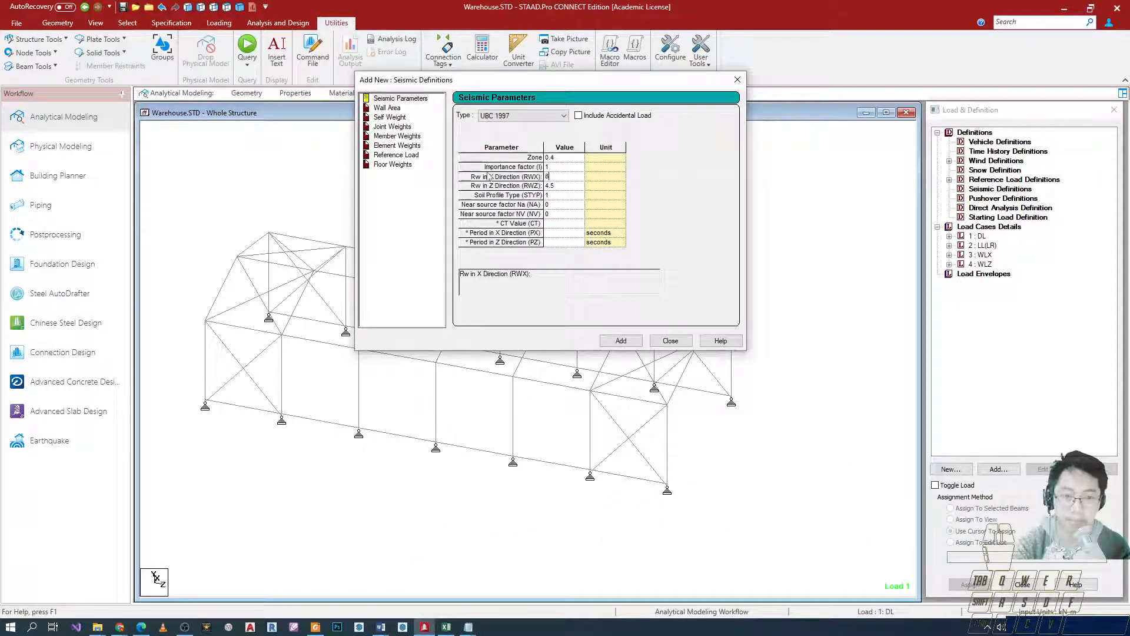
key(alt+Tab)
scroll(647, 556, down, 1)
ctrl+drag(659, 515, 695, 555)
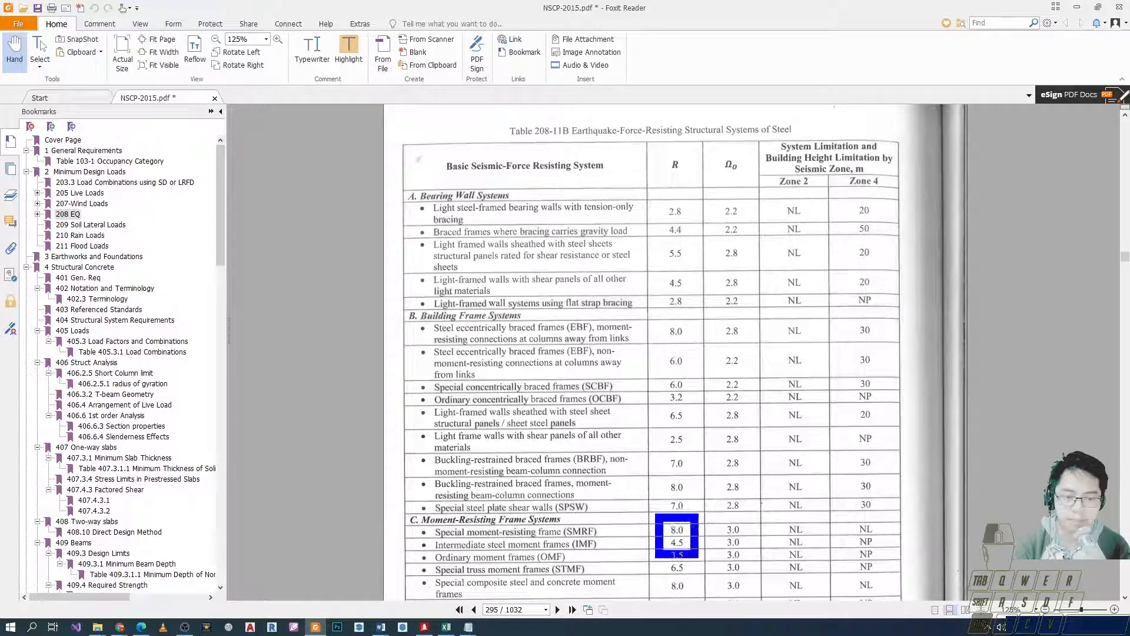
key(Escape)
key(alt+Tab)
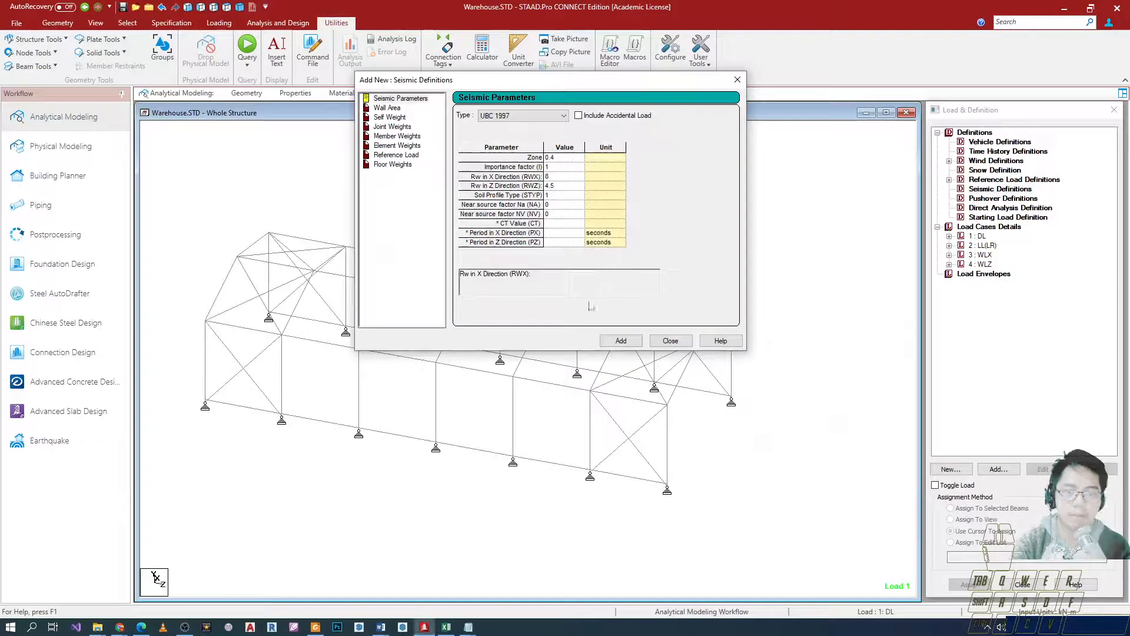
click(558, 186)
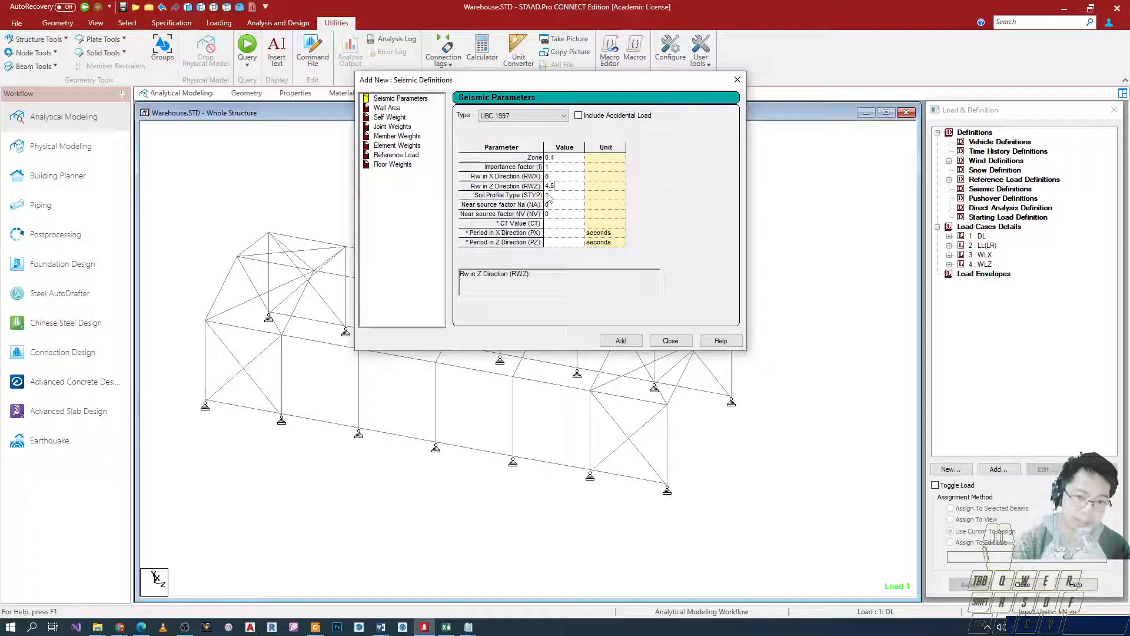
click(570, 177)
click(569, 186)
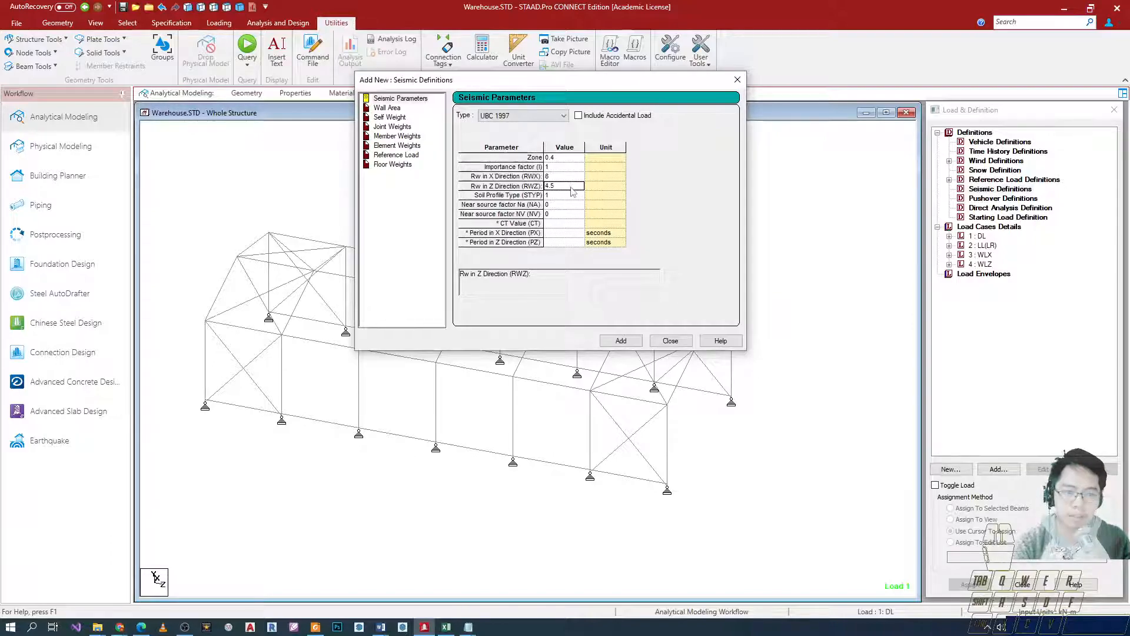
Review the Soil Profile Type (STYP) options, switch to the NSCP-2015 PDF in Foxit Reader and open section 208.4.3.1 Soil Profile Type.
click(565, 195)
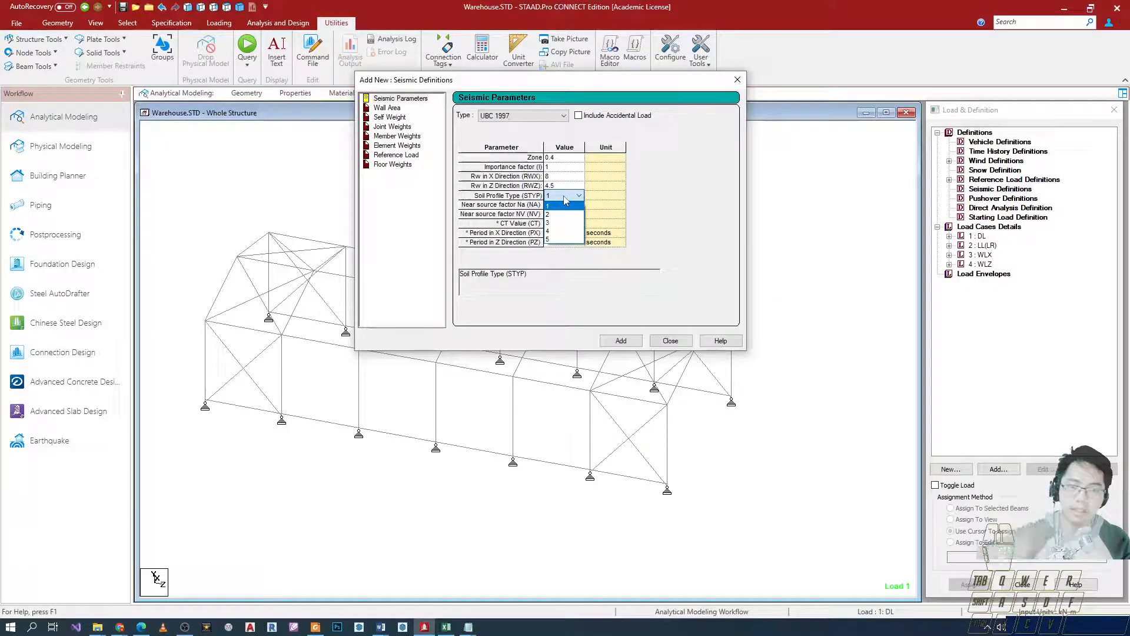
click(564, 200)
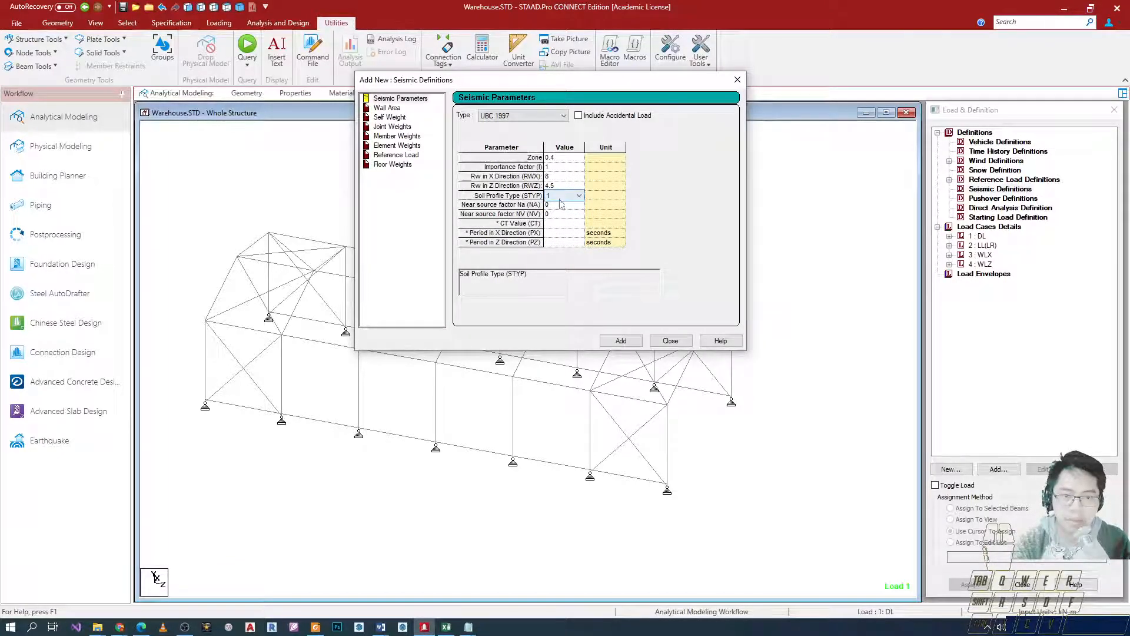
key(alt+Tab)
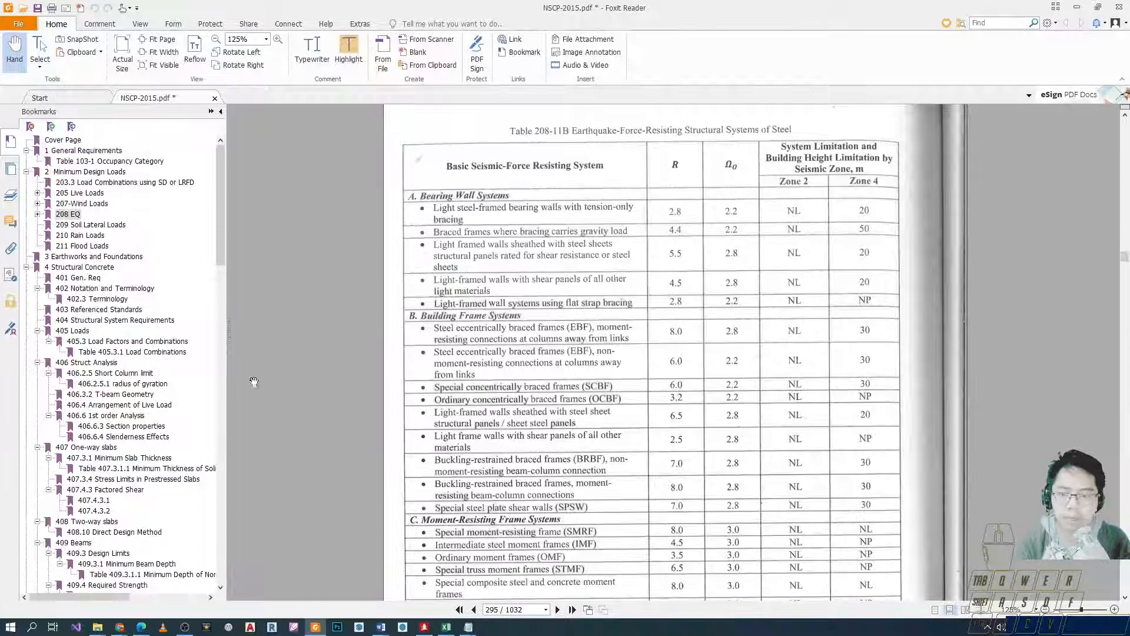
scroll(140, 325, down, 5)
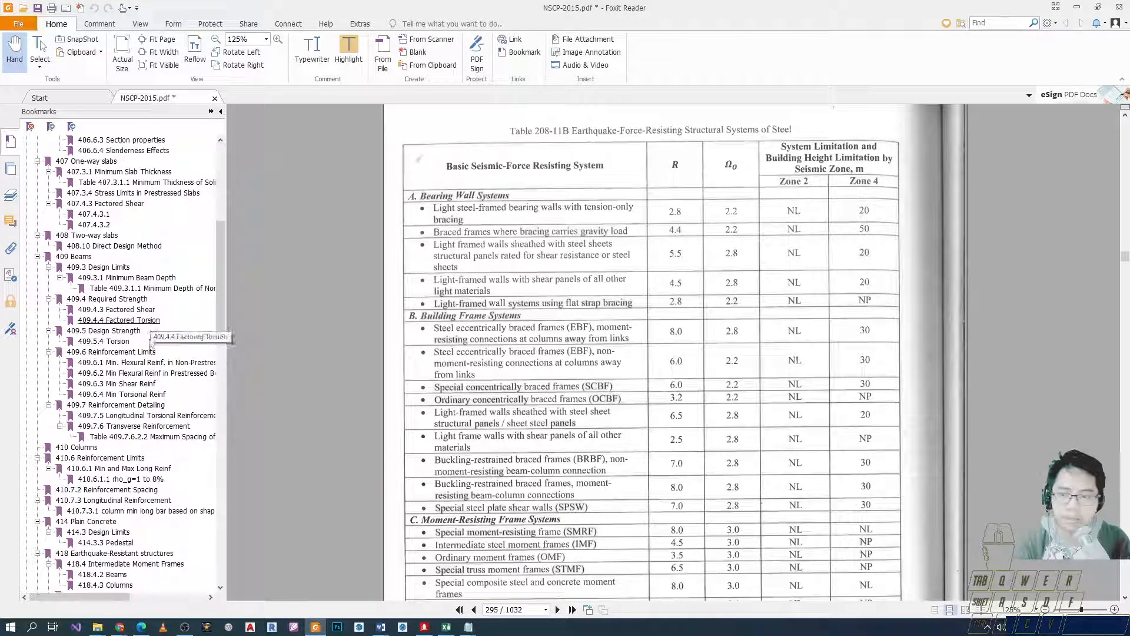
scroll(118, 377, up, 5)
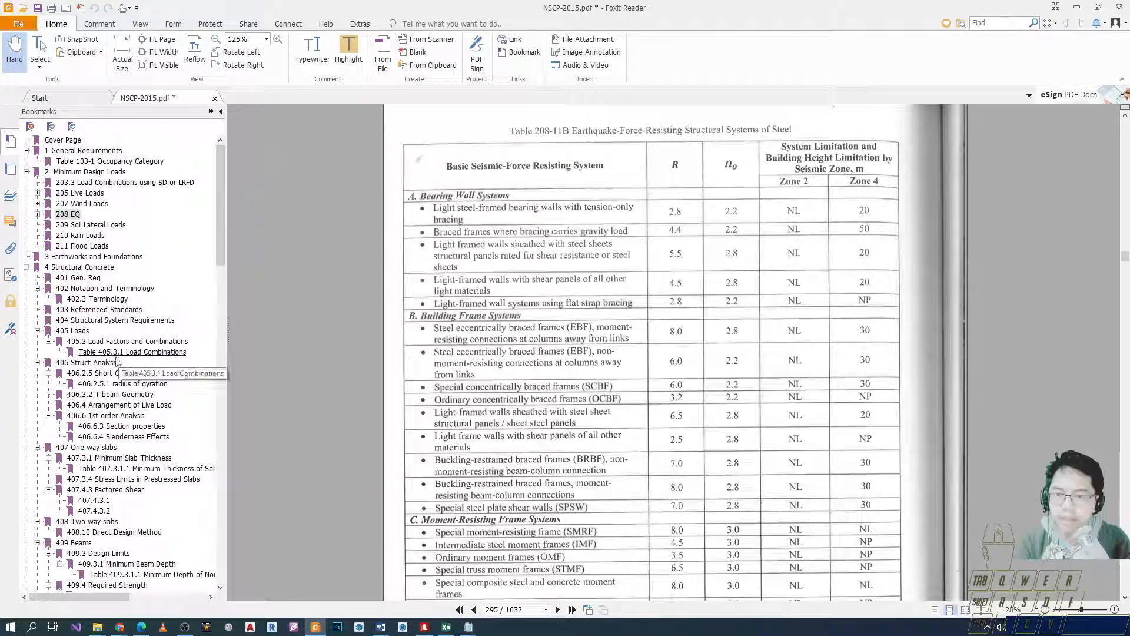
click(92, 226)
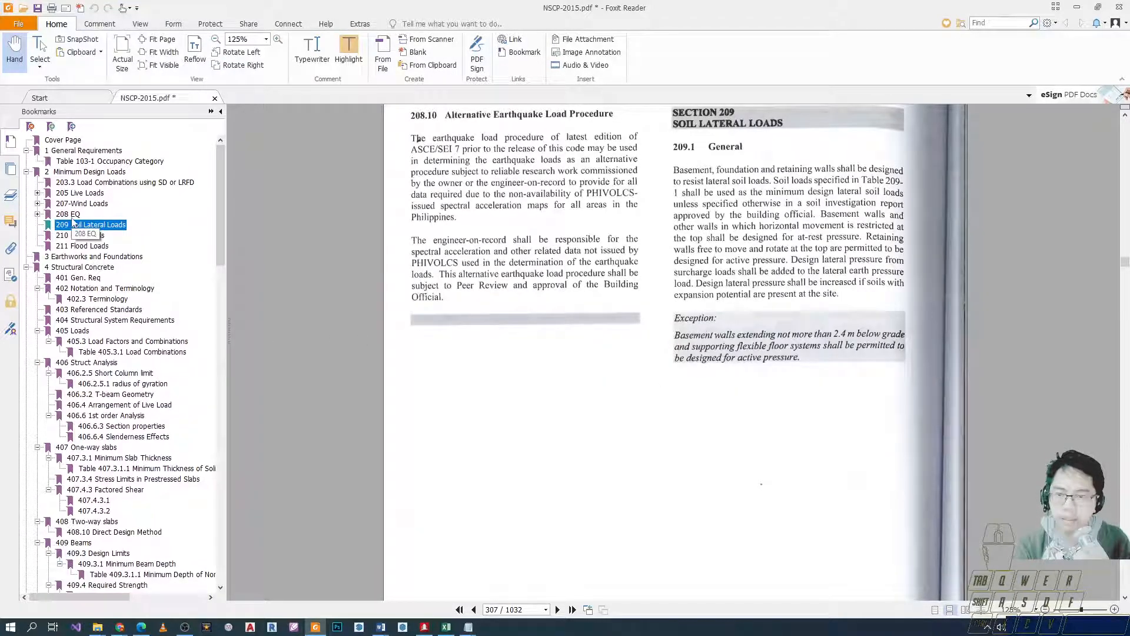
key(Up)
key(Right)
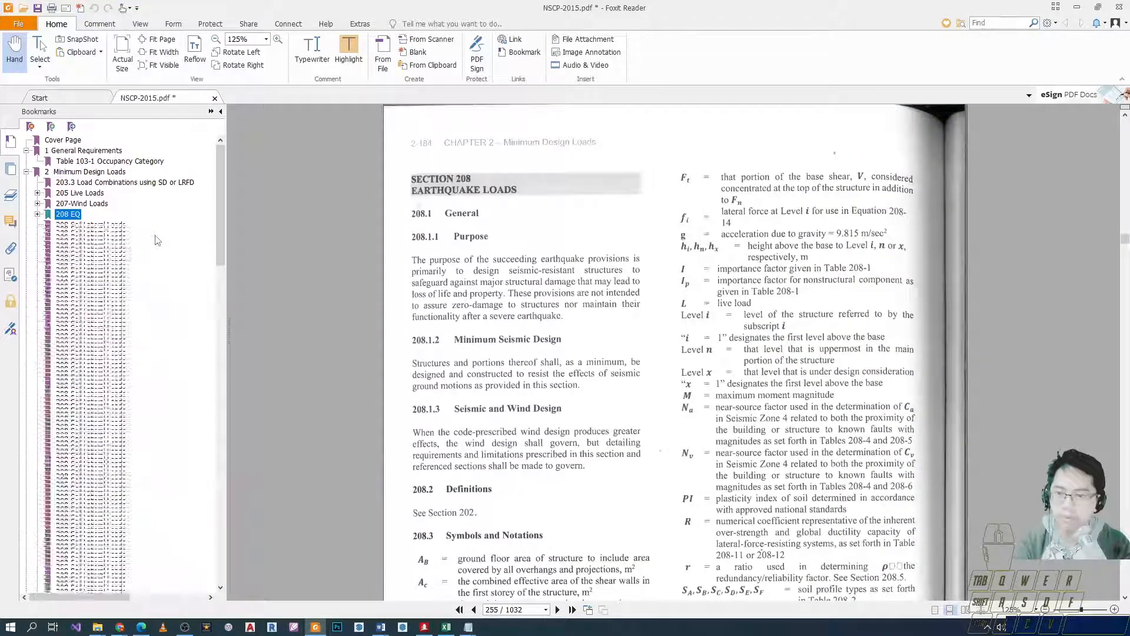
key(Down)
key(Down)
key(Down)
key(Down)
key(Down)
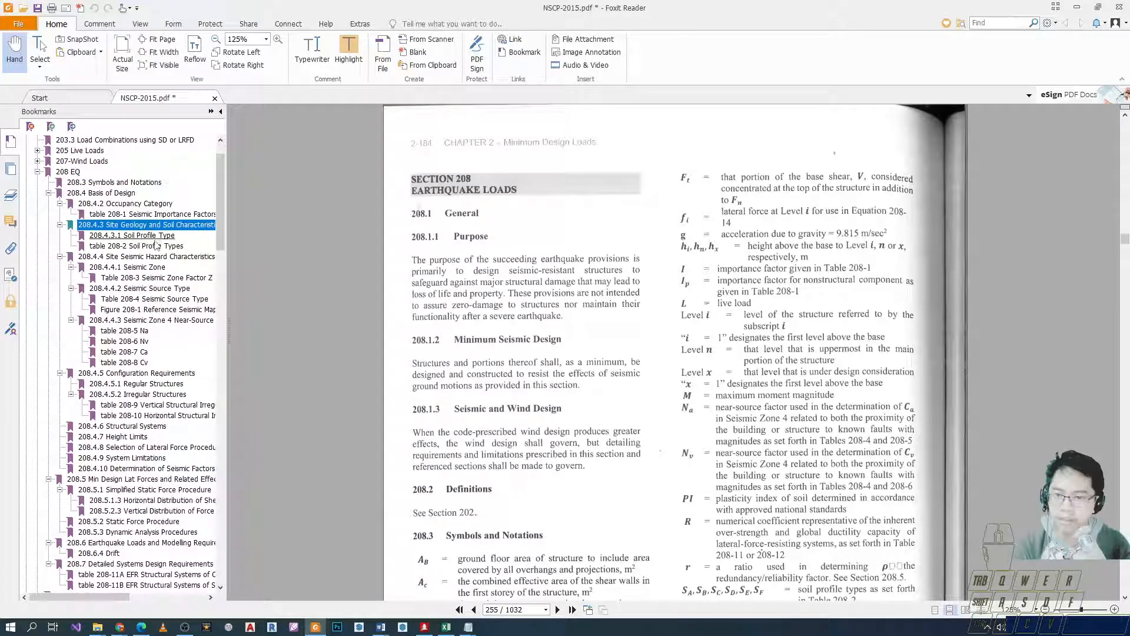
click(157, 236)
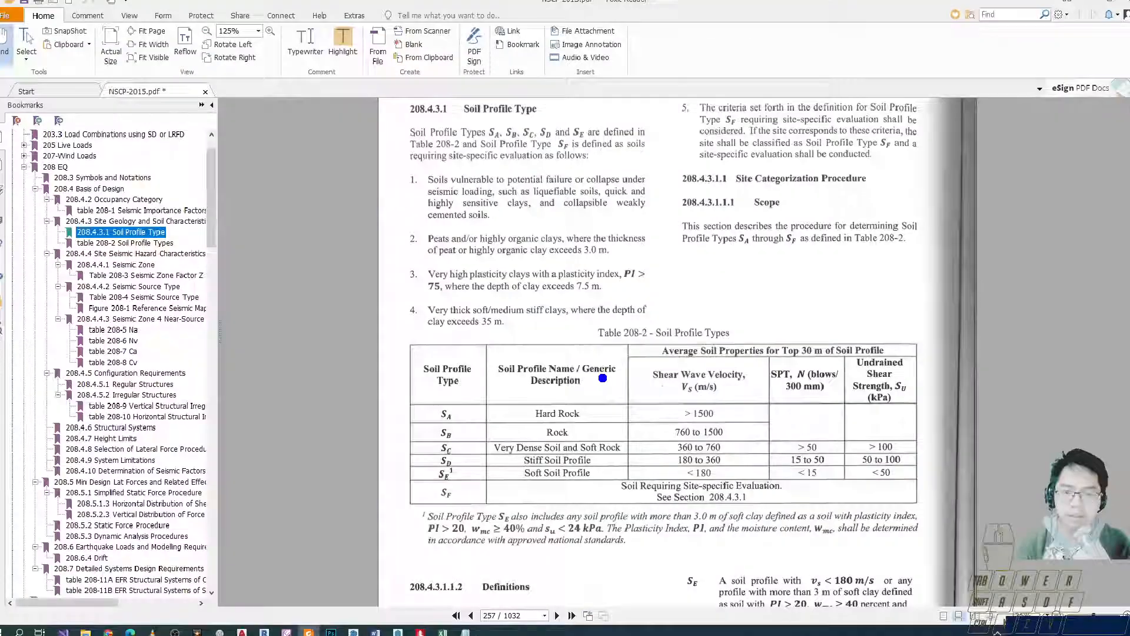
Examine the soil profile types from SA to SF in Table 208-2, including the site-specific evaluation requirement.
scroll(612, 438, down, 3)
scroll(612, 437, down, 4)
scroll(611, 437, up, 4)
key(alt+Tab)
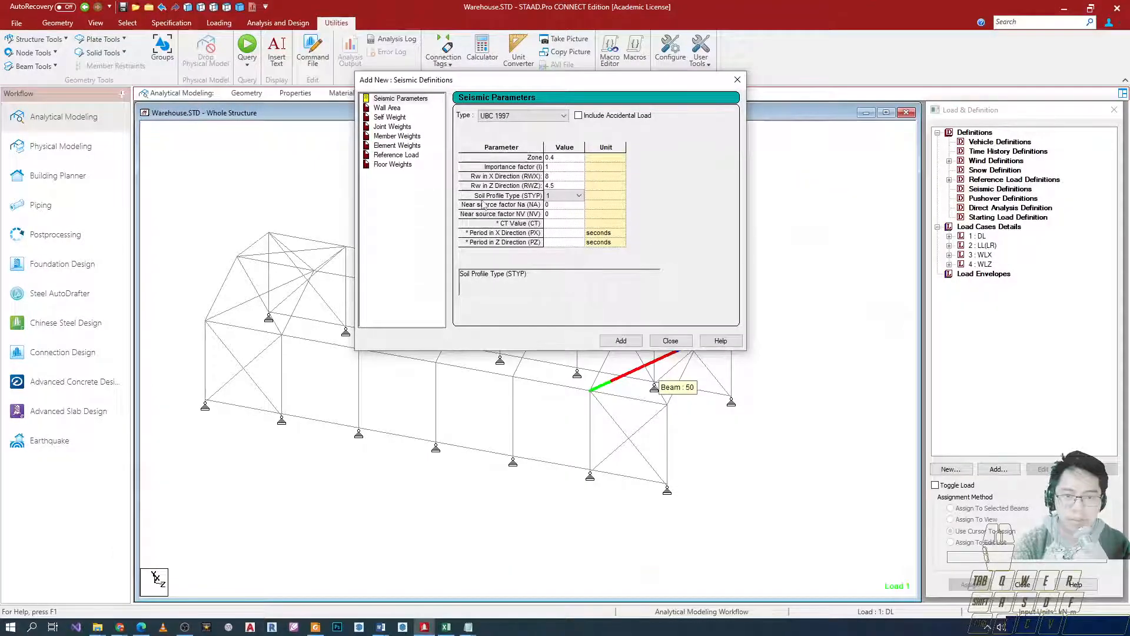
key(alt+Tab)
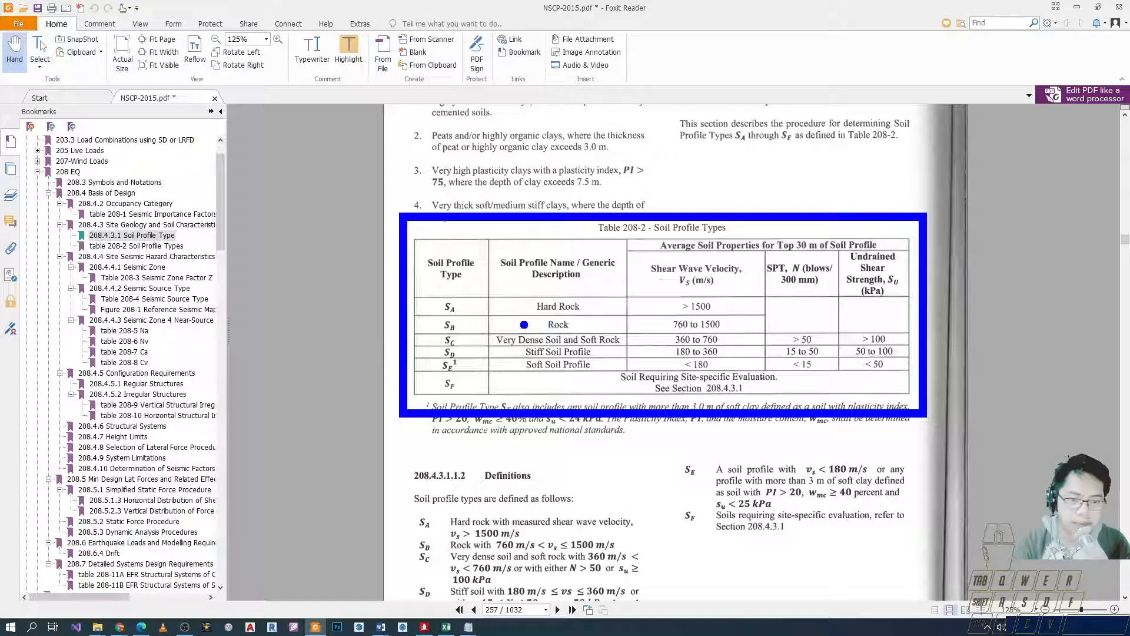
ctrl+shift+drag(499, 388, 499, 308)
ctrl+shift+drag(589, 357, 801, 405)
key(ctrl+z)
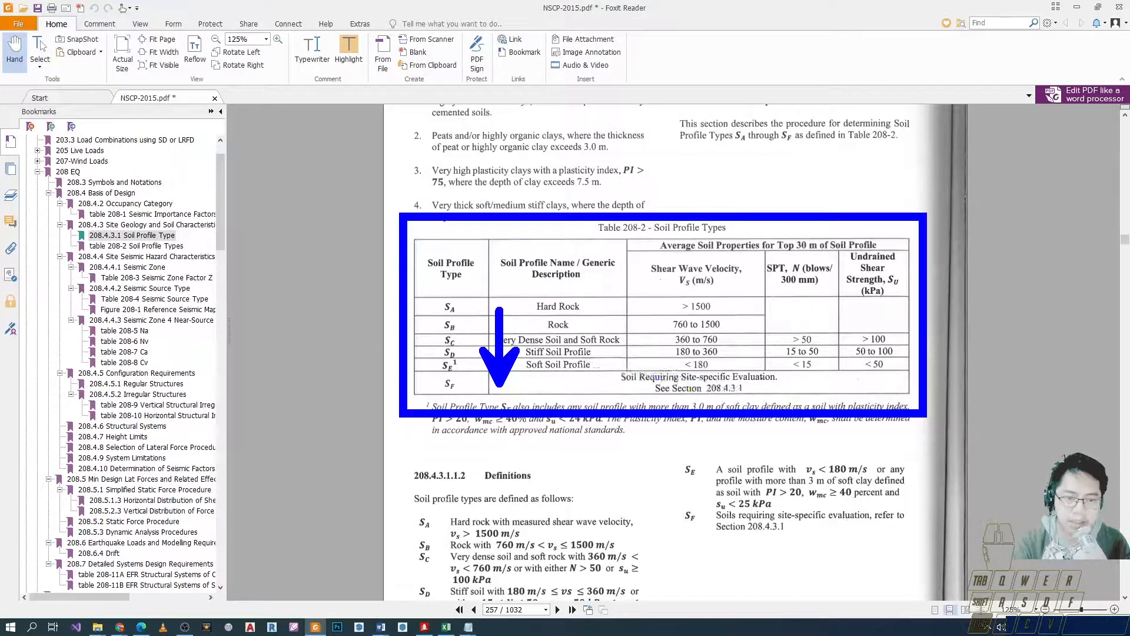
mouse_move(610, 365)
ctrl+mouse_down()
mouse_move(805, 395)
mouse_move(795, 396)
ctrl+mouse_up()
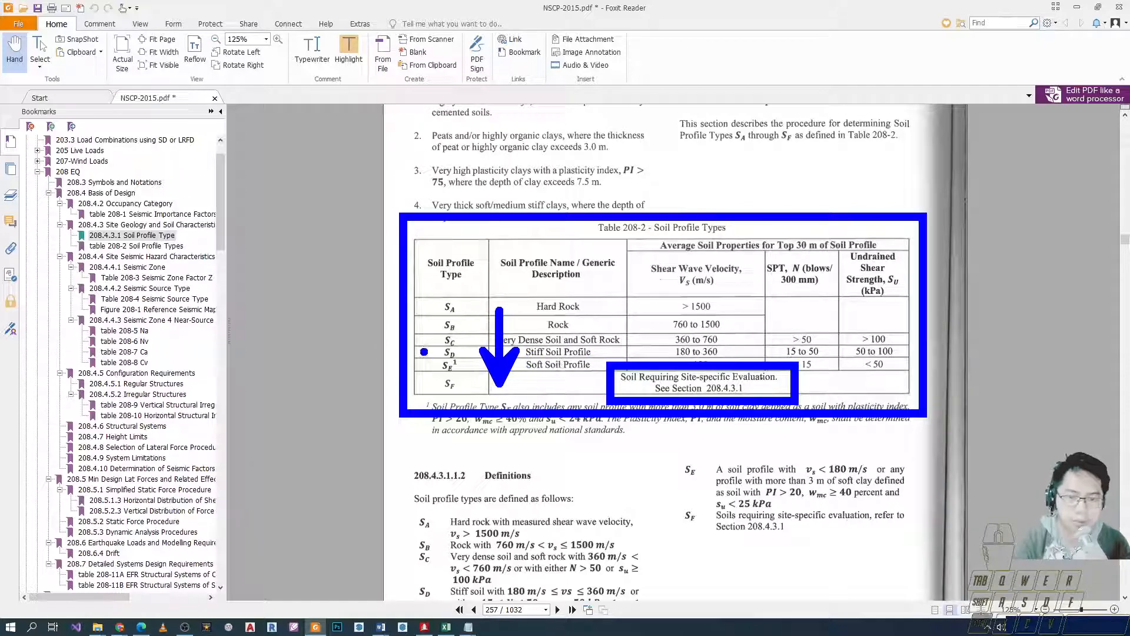
ctrl+drag(414, 341, 606, 366)
key(Escape)
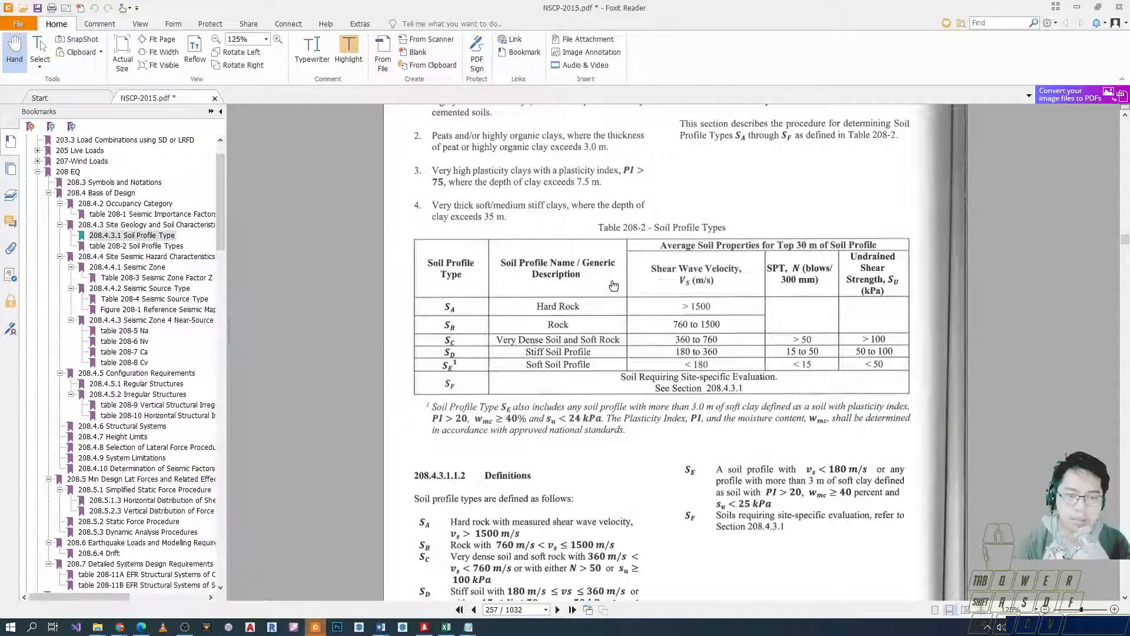
Switch back to STAAD.Pro and set the Soil Profile Type (STYP) to 4, checking the choice against Table 208-2.
key(alt+Tab)
key(alt+Tab)
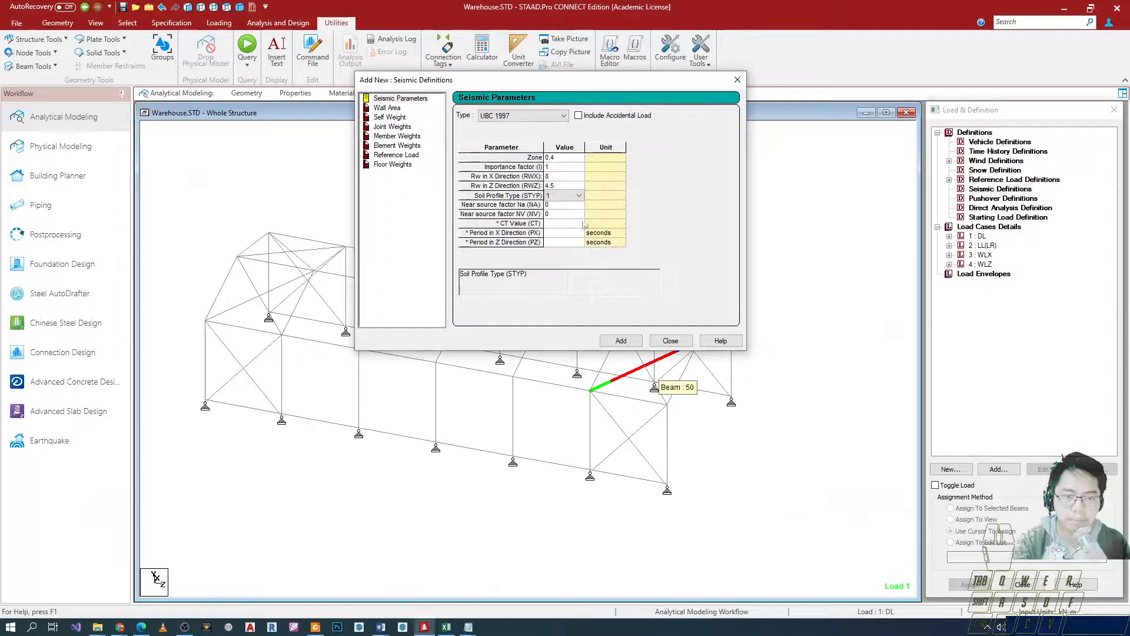
click(566, 196)
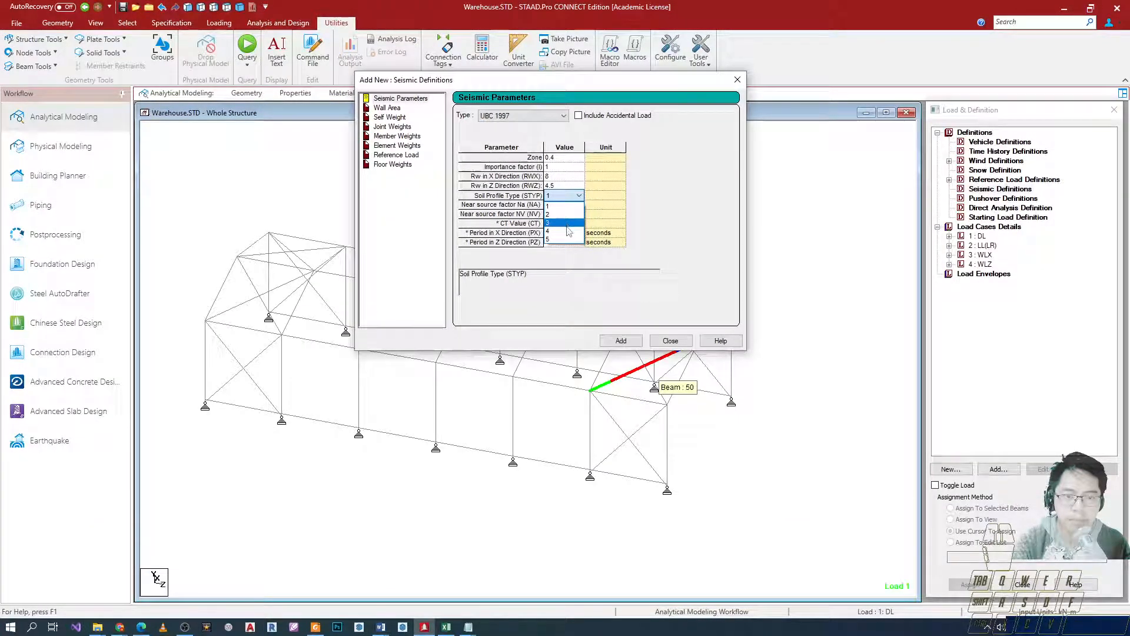
click(566, 224)
key(alt+Tab)
key(alt+Tab)
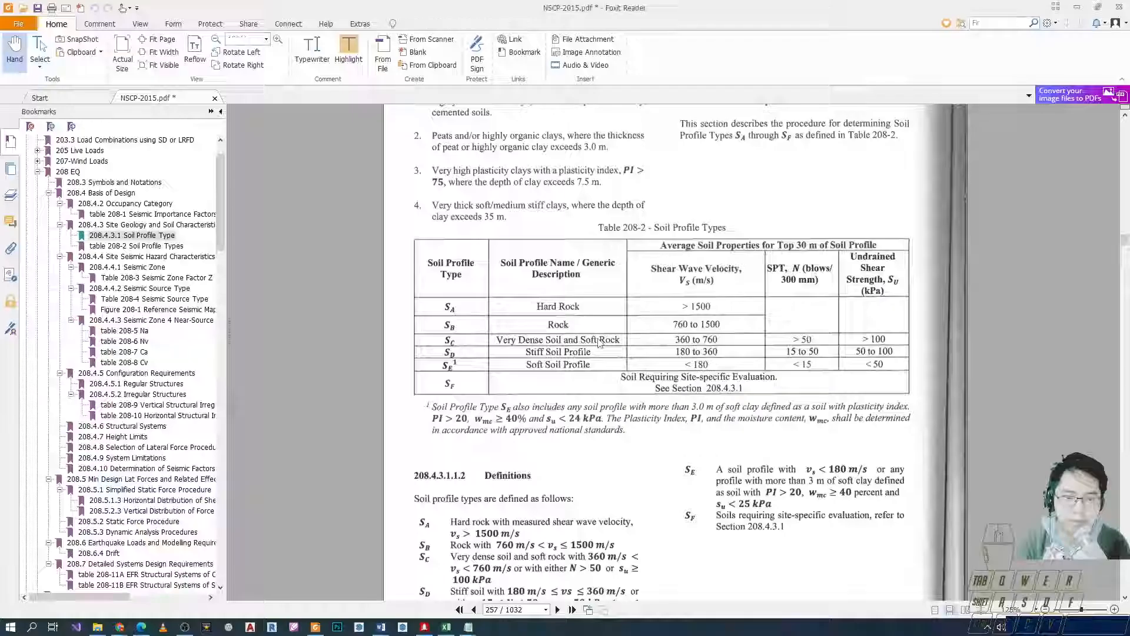
key(alt+Tab)
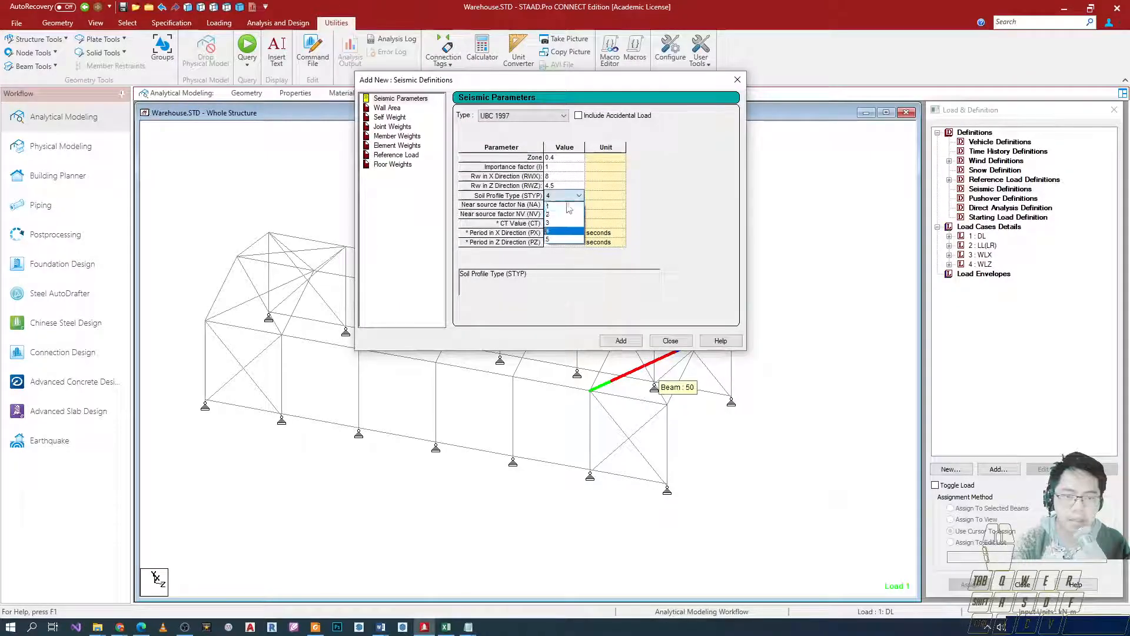
click(568, 199)
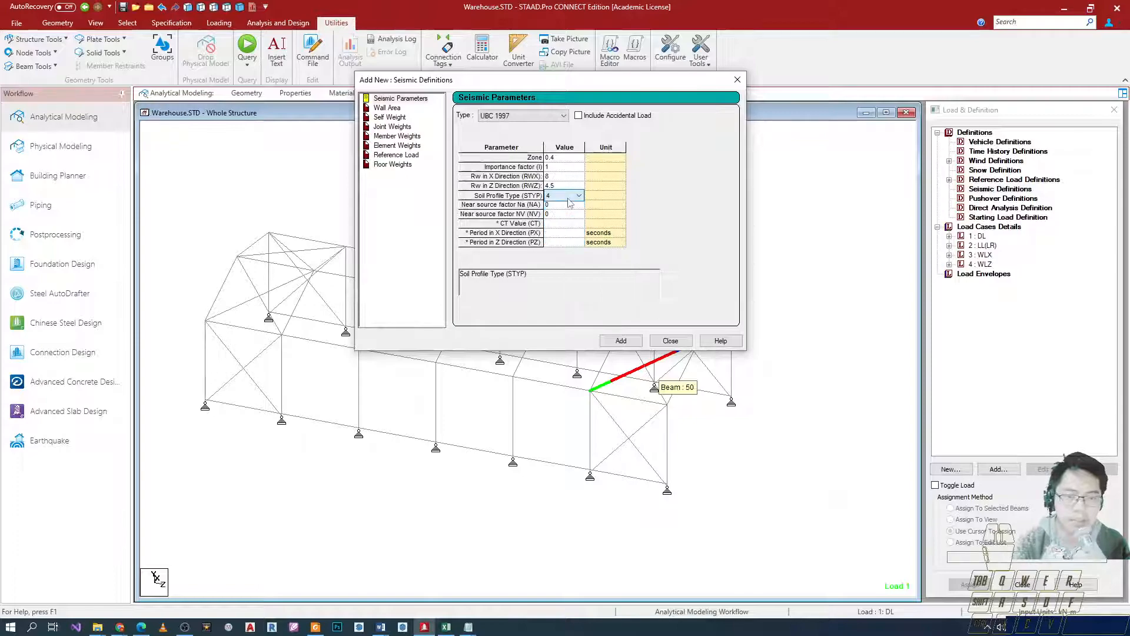
Switch from the near source factor parameters to the NSCP-2015 PDF in Foxit Reader and find Table 208-4 Seismic Source Types.
click(569, 204)
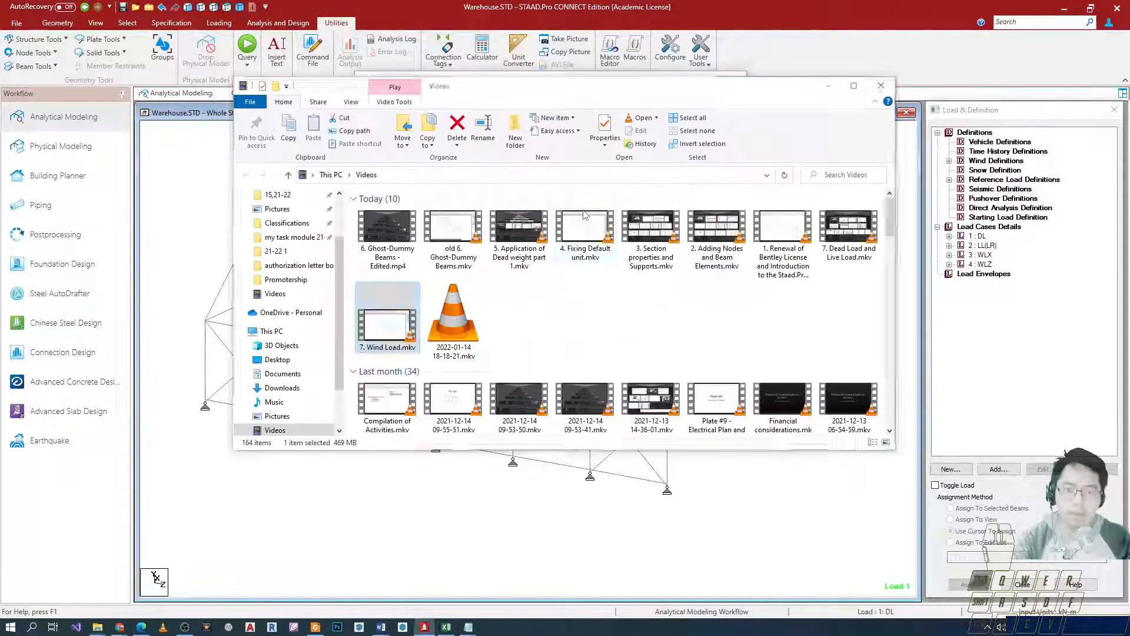
key(alt+Tab)
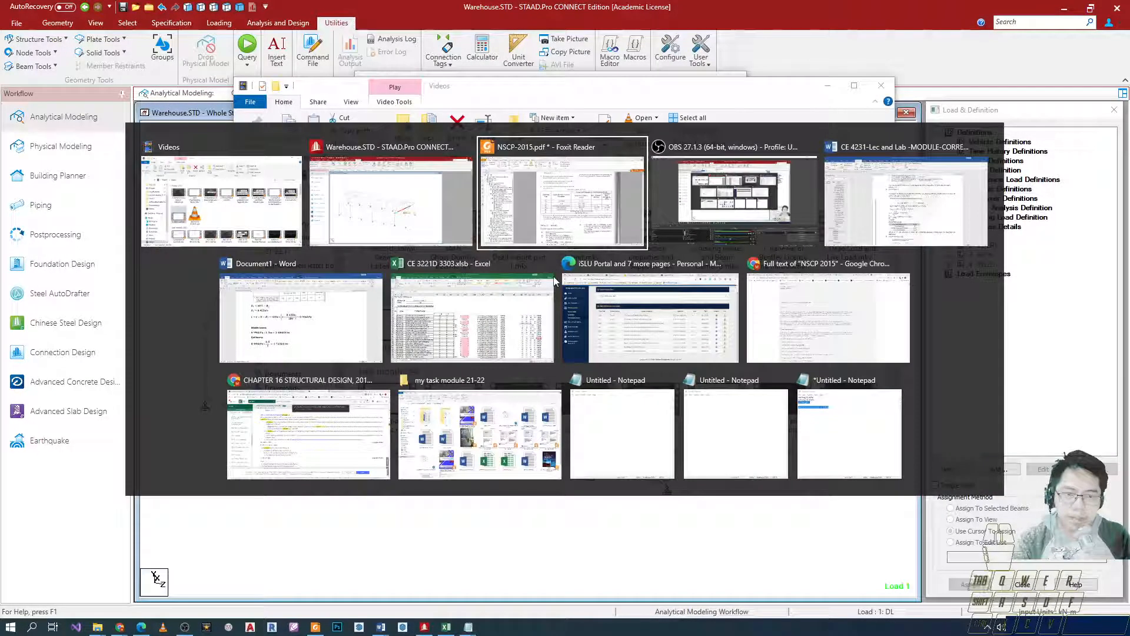
scroll(455, 343, down, 6)
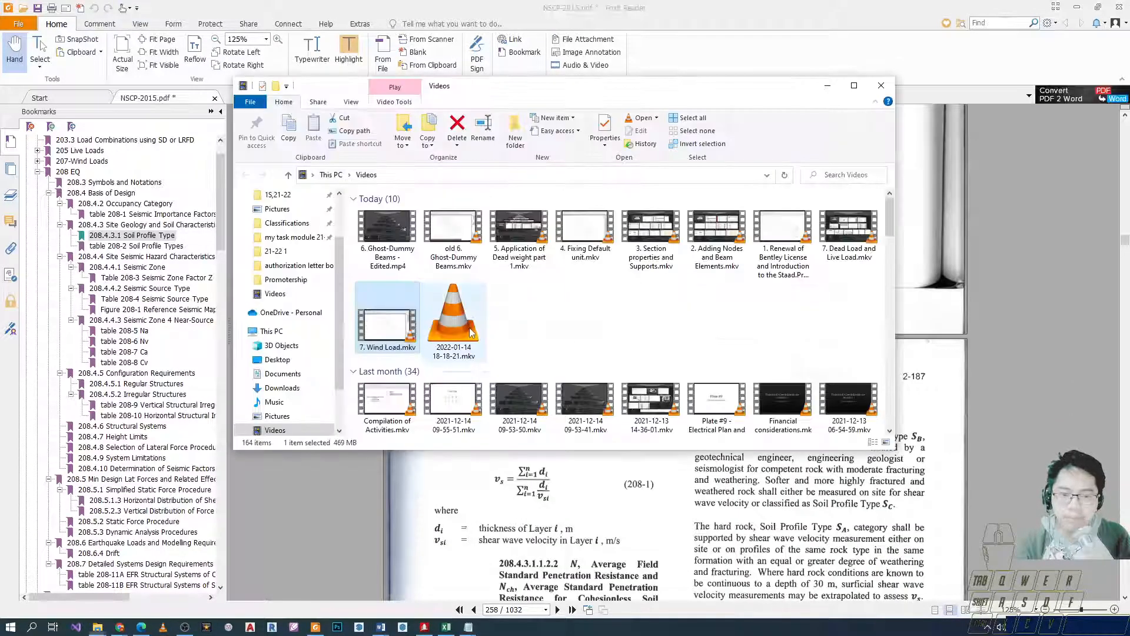
scroll(532, 376, down, 2)
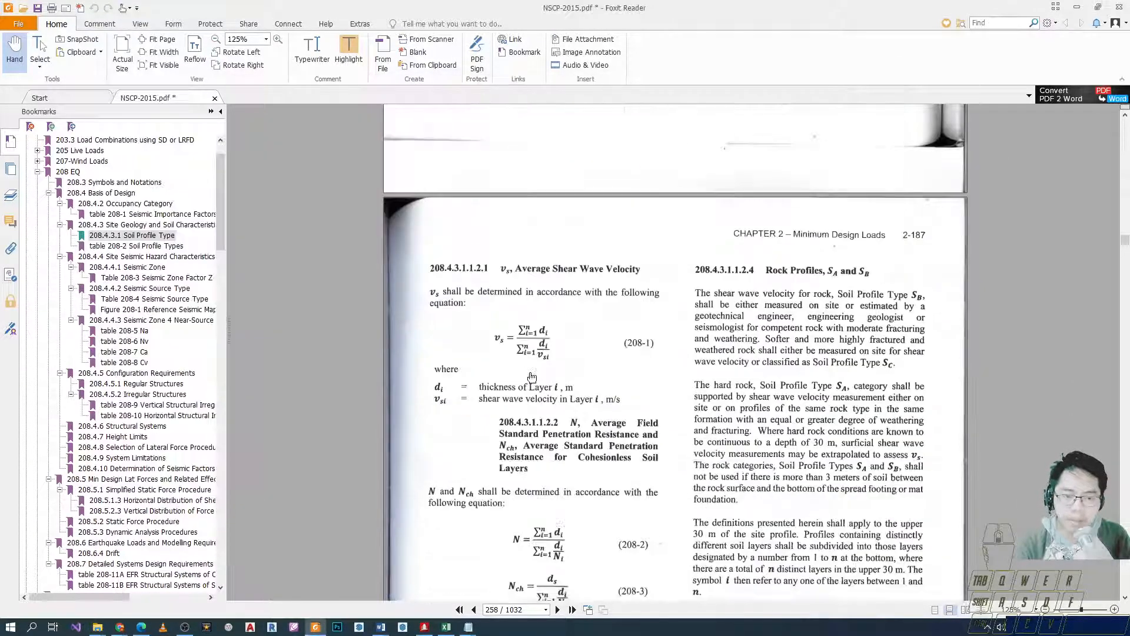
scroll(531, 376, down, 13)
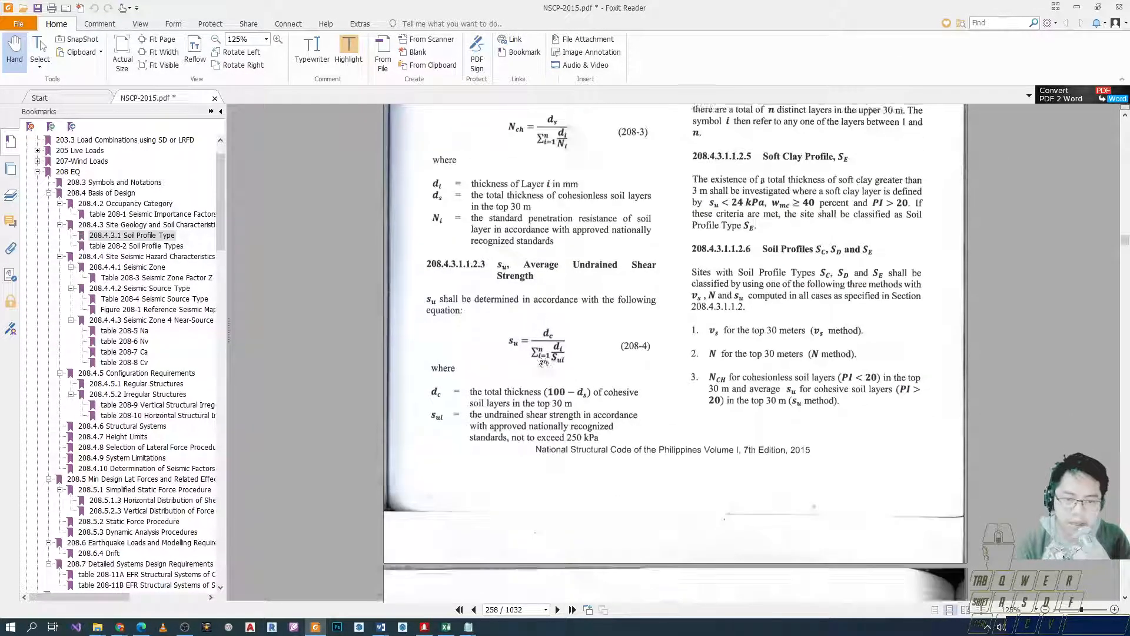
scroll(585, 371, up, 2)
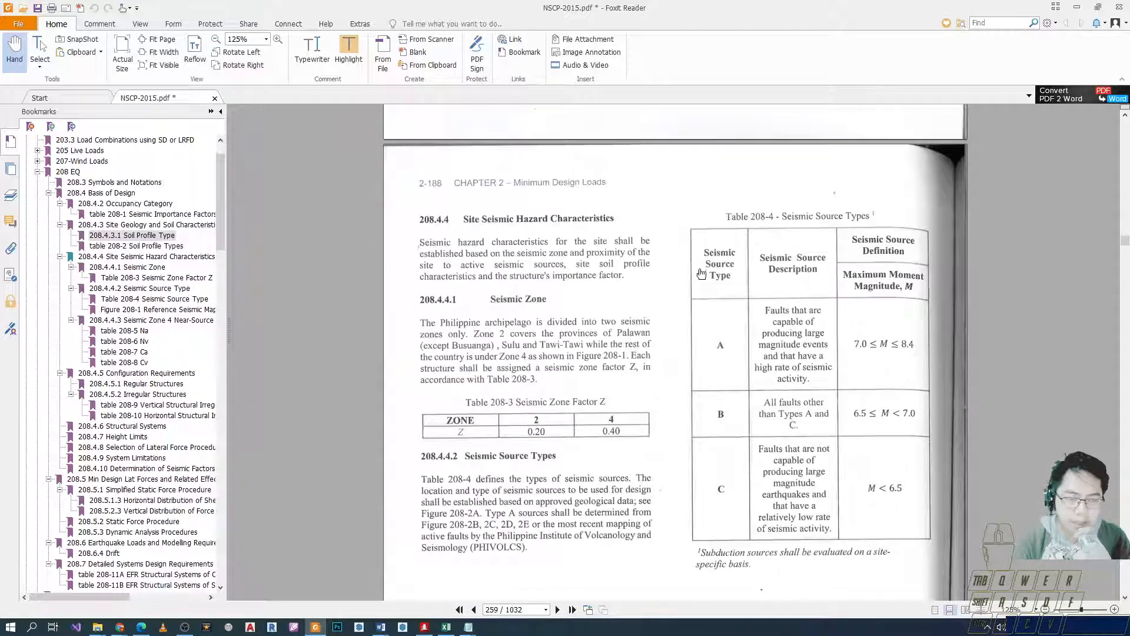
Examine Table 208-4, marking up the maximum moment magnitude definition, the magnitude range of the first row and seismic source type A.
drag(680, 220, 758, 529)
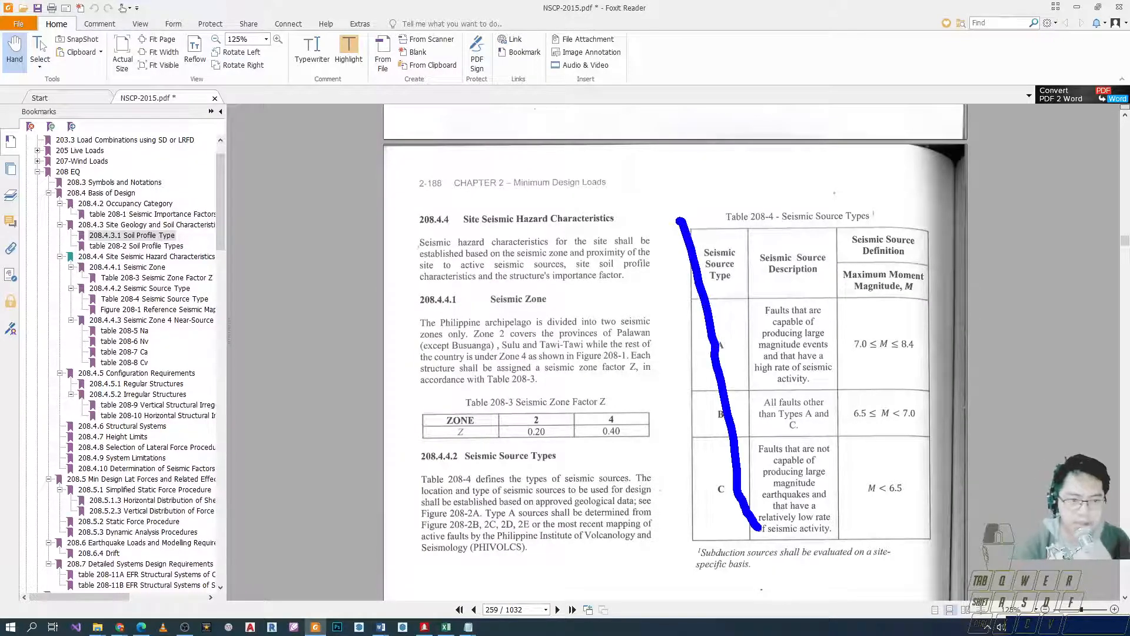
key(Escape)
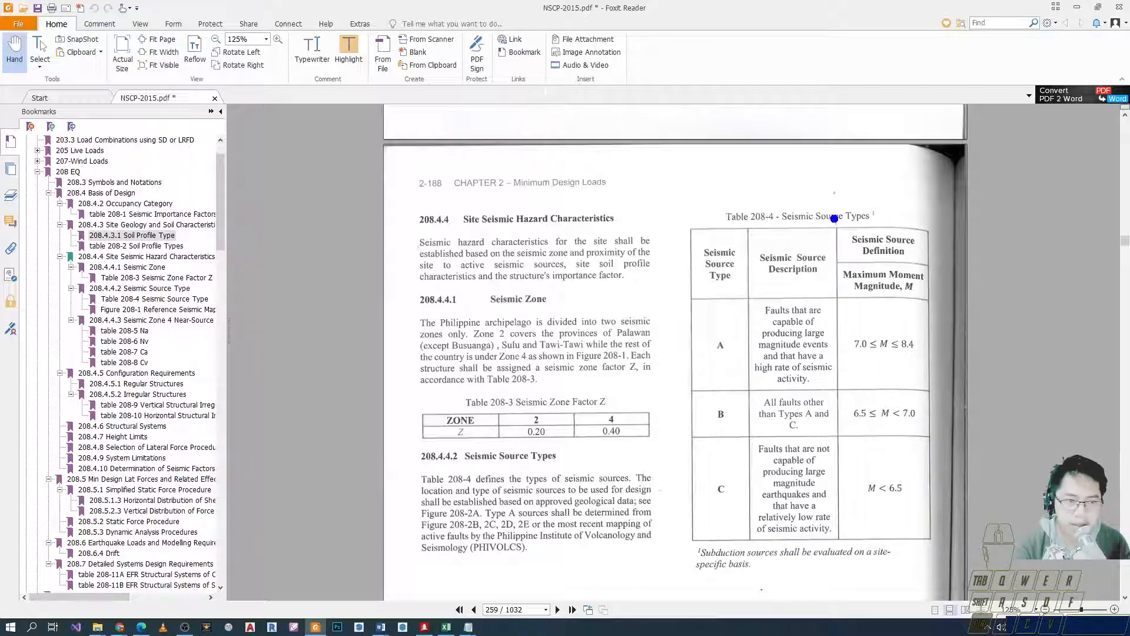
drag(839, 228, 943, 305)
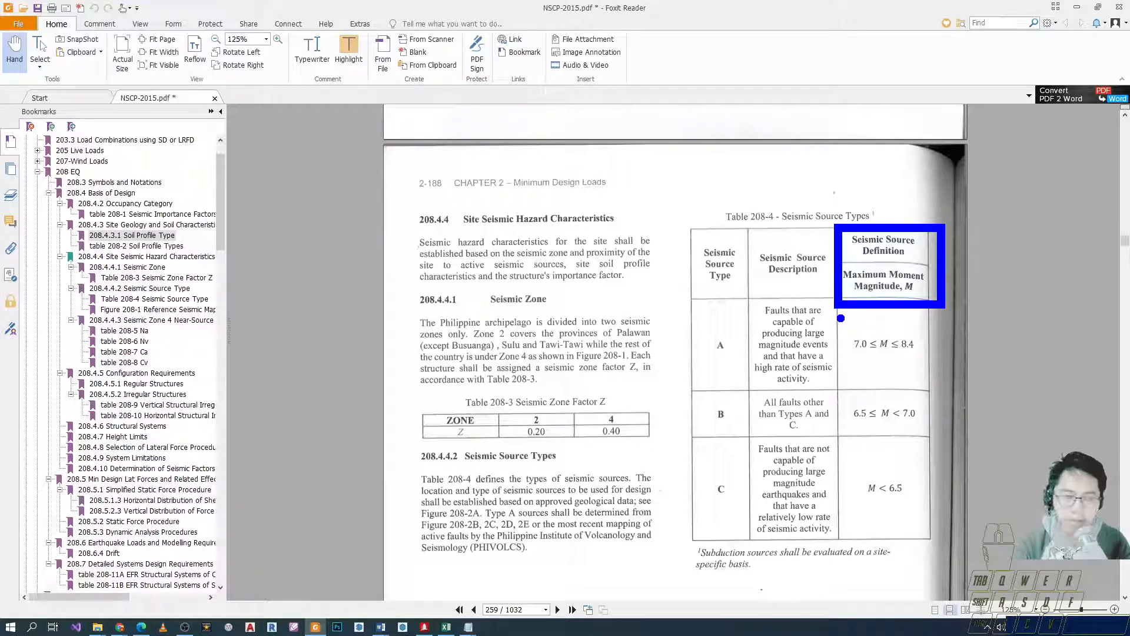
drag(843, 317, 962, 376)
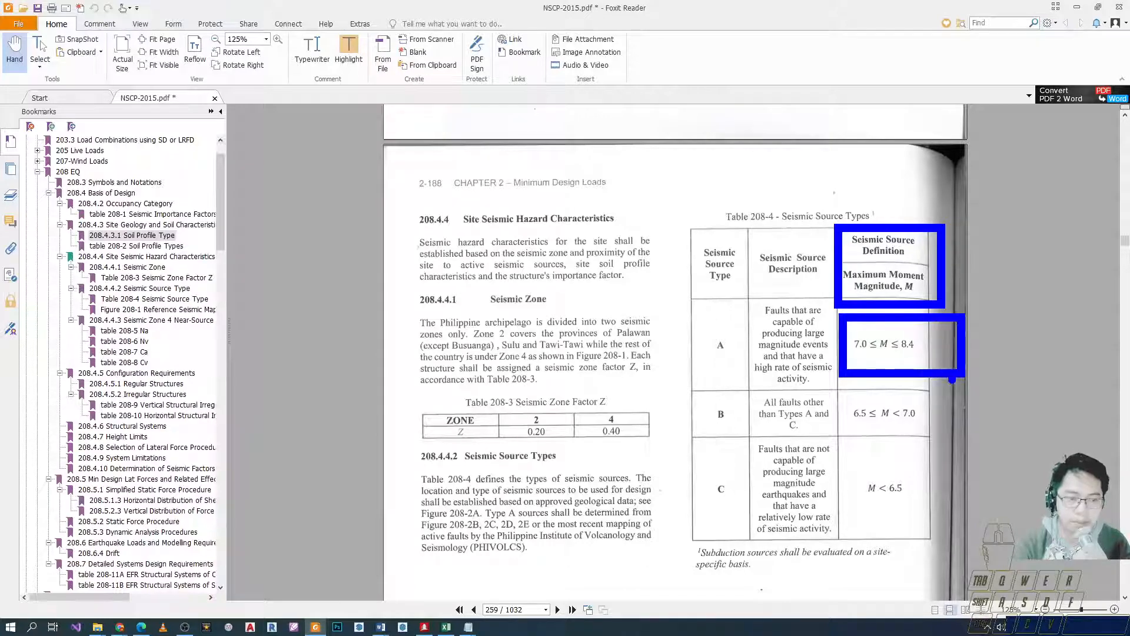
drag(888, 321, 937, 361)
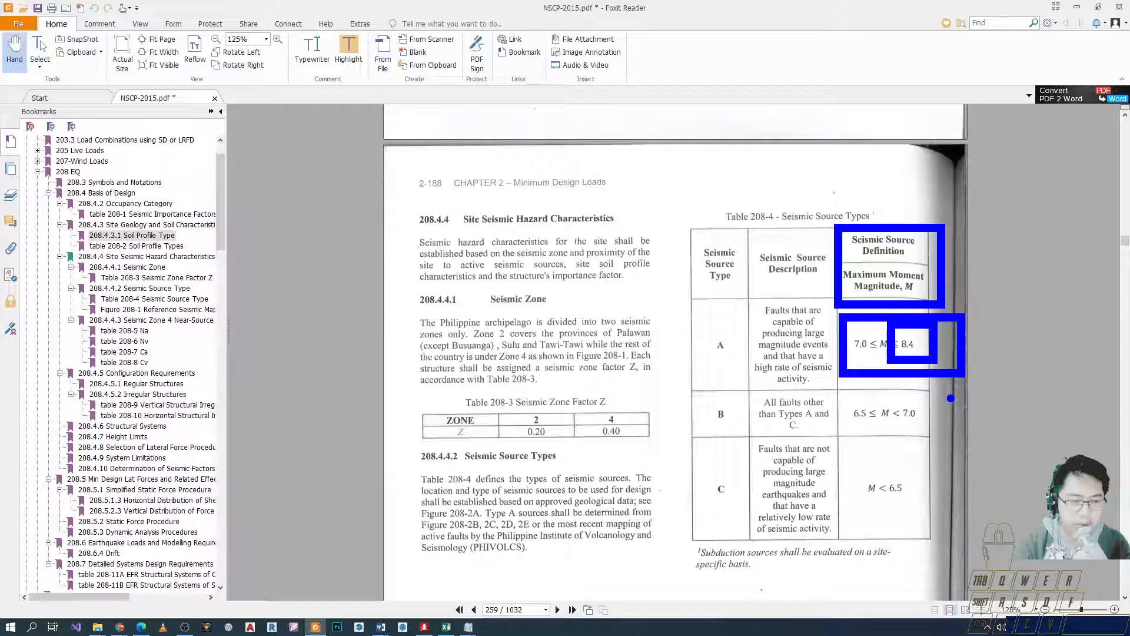
key(Escape)
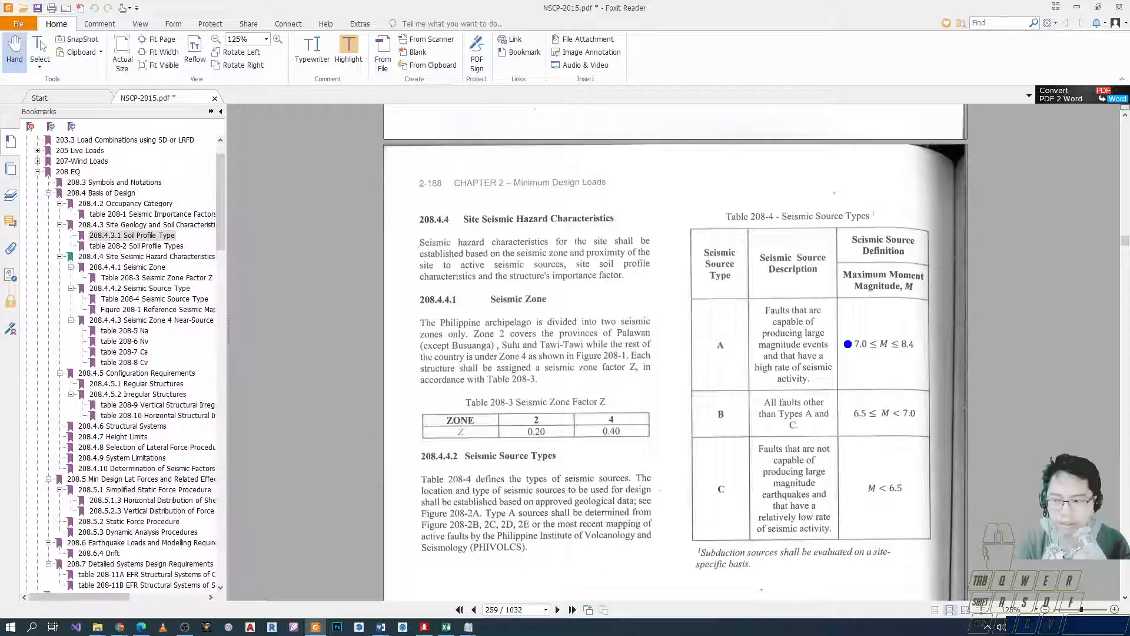
drag(843, 324, 956, 377)
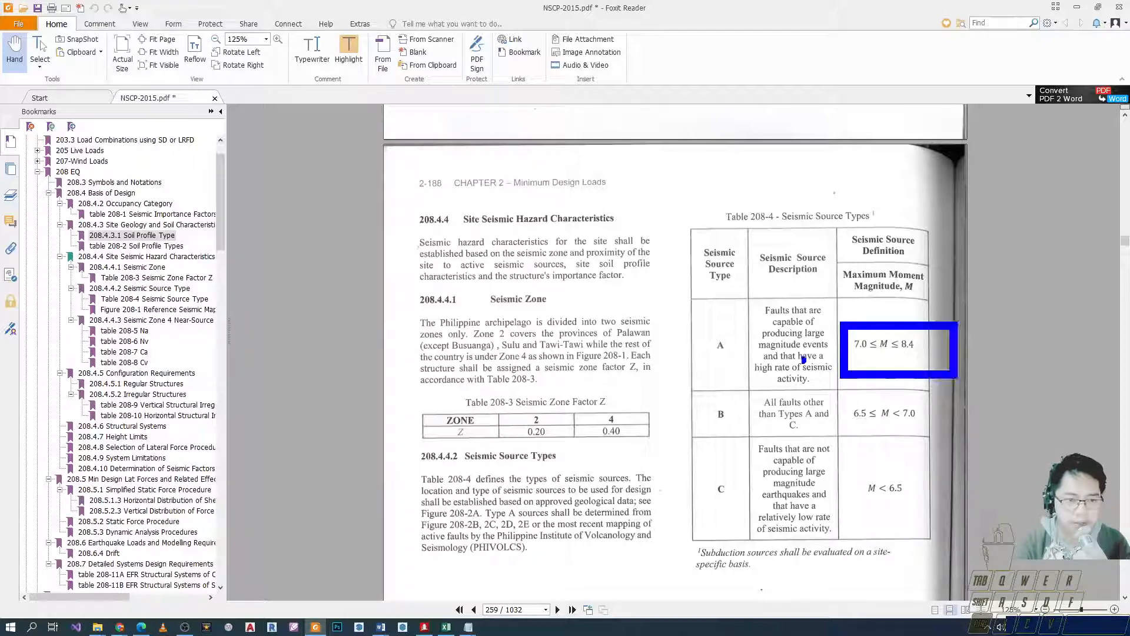
drag(701, 320, 747, 370)
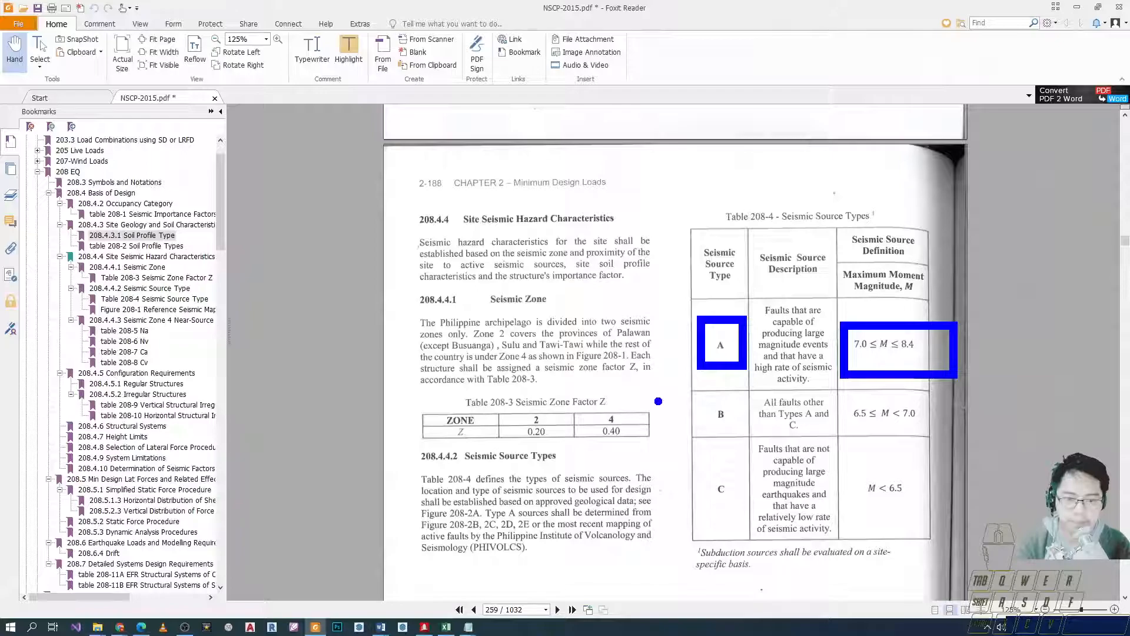
key(Escape)
Browse the Figure 208-2 maps of active faults and trenches, from the nationwide map through the regional ones to Region 4A.
scroll(653, 399, up, 10)
scroll(655, 385, down, 15)
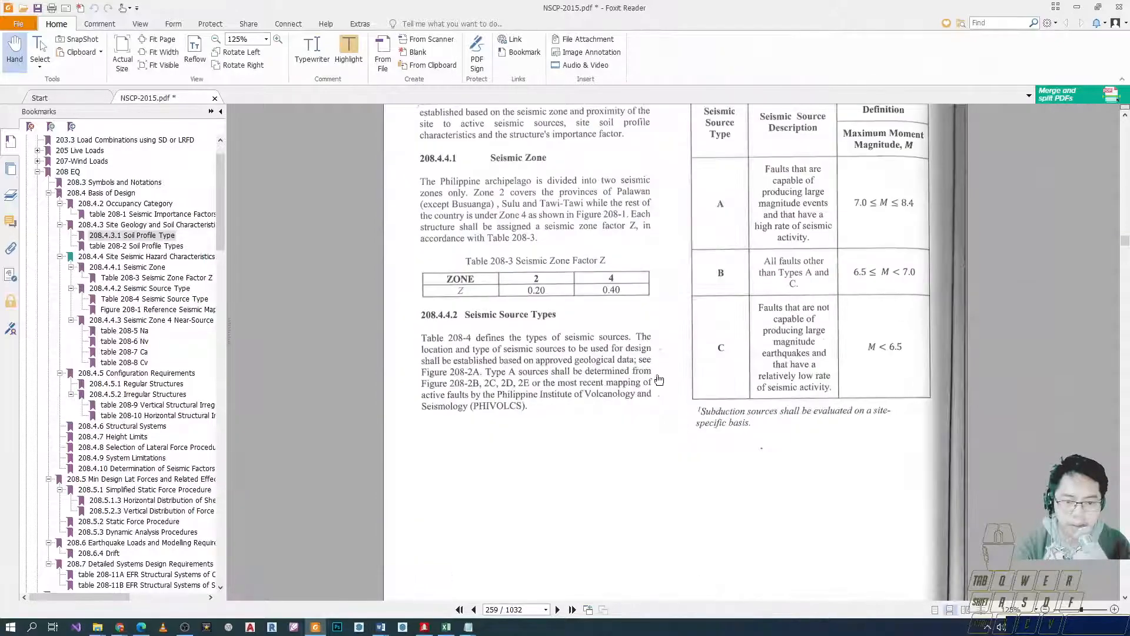
scroll(663, 390, down, 20)
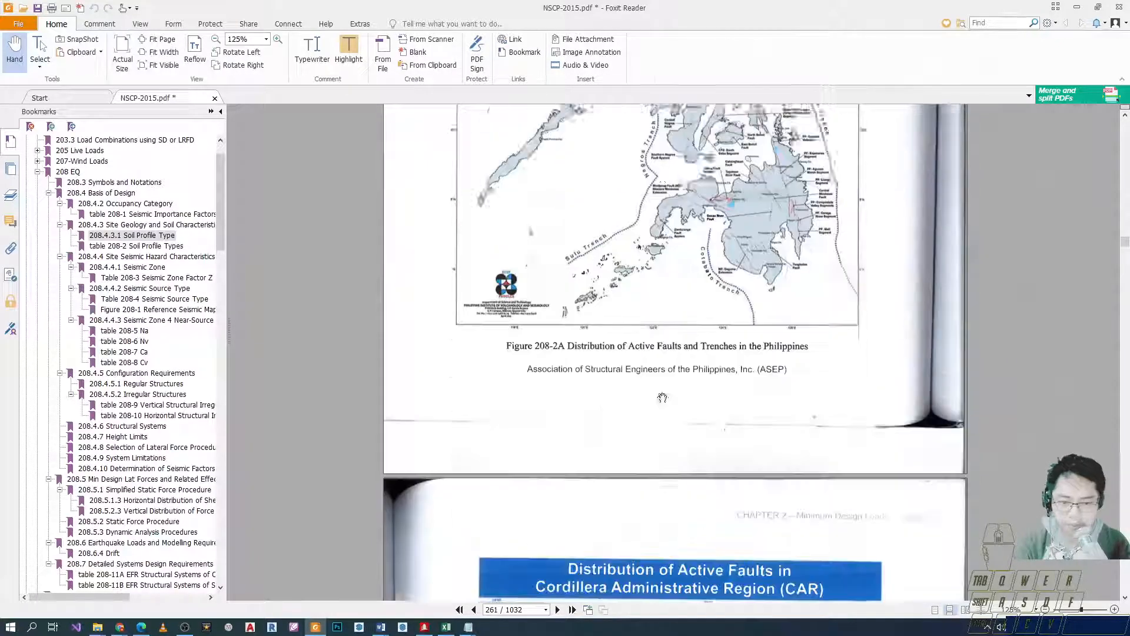
scroll(659, 412, down, 20)
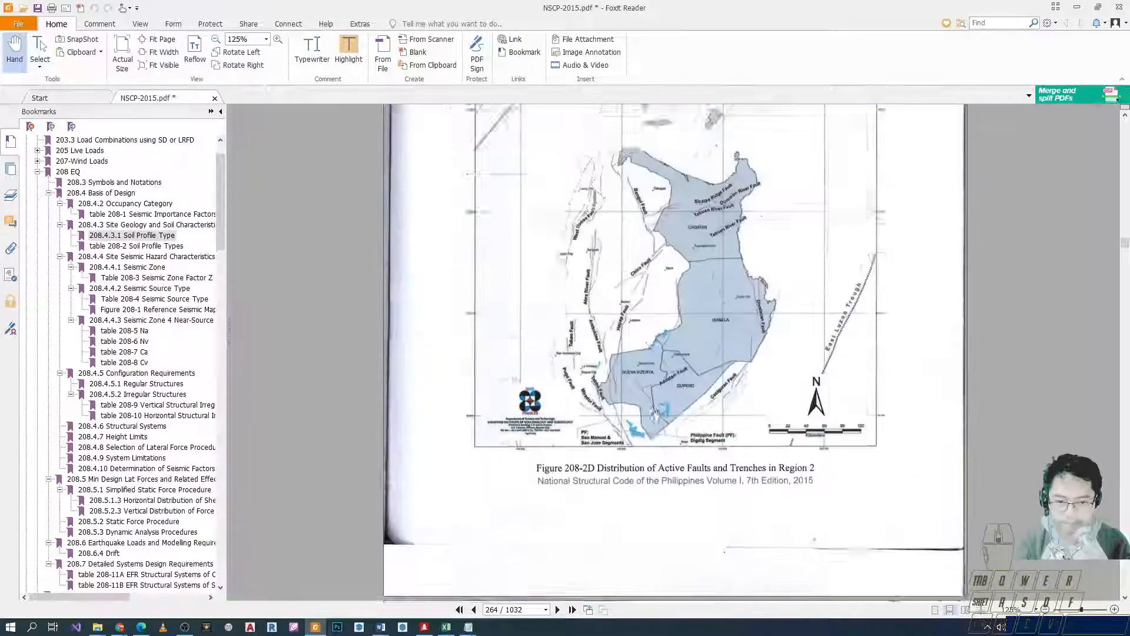
key(alt+Tab)
key(alt+Tab)
key(alt+Tab)
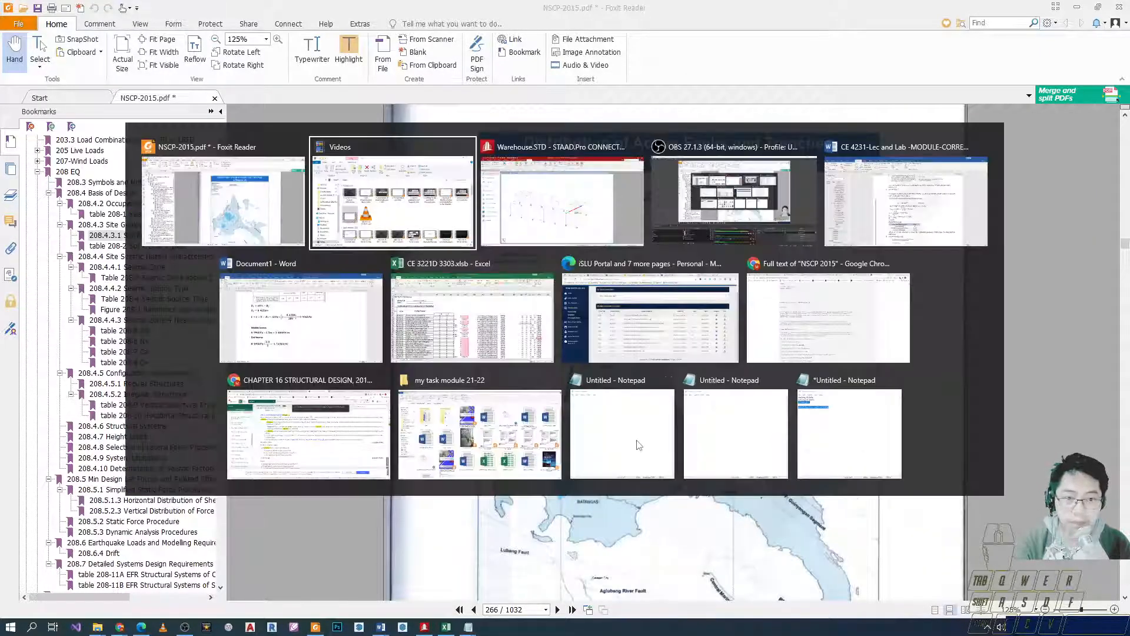
click(234, 194)
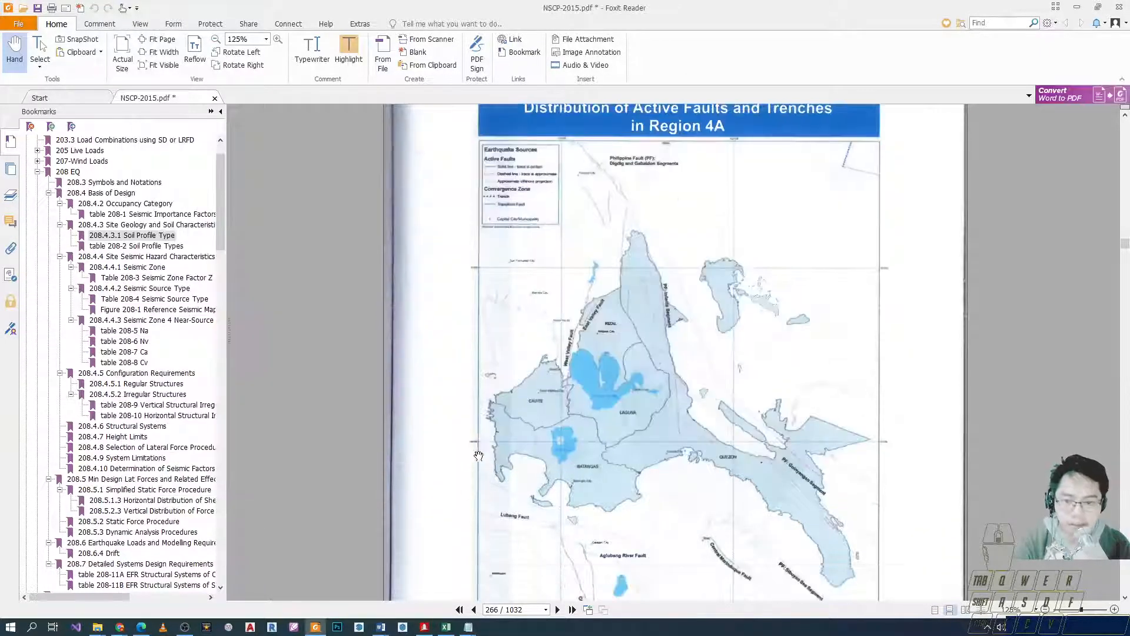
scroll(471, 443, down, 8)
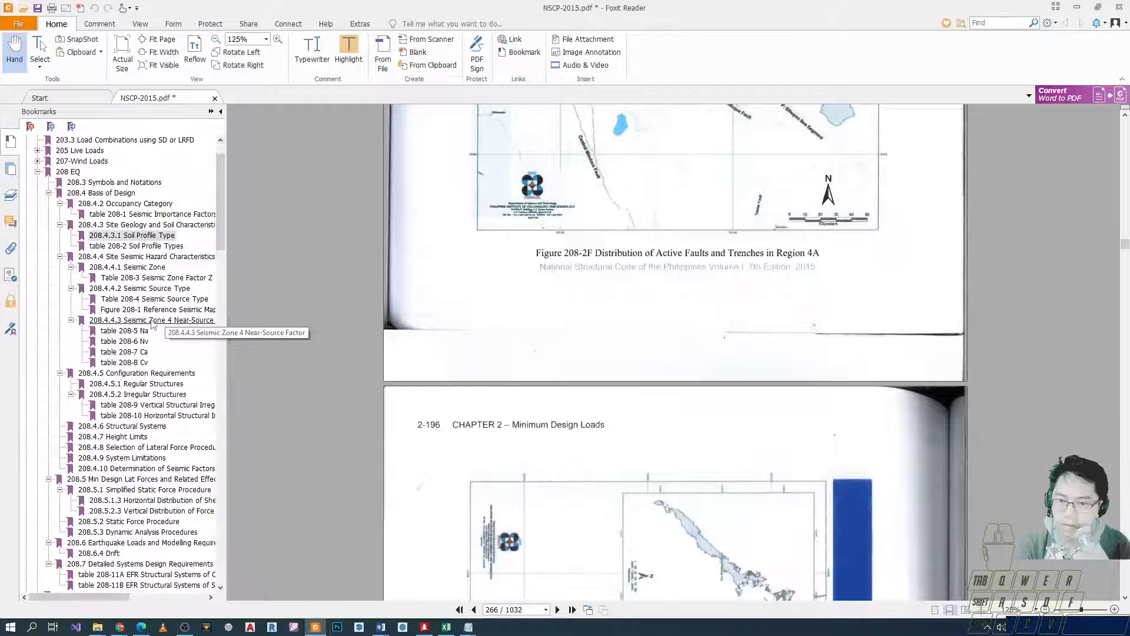
Open section 208.4.4.3 Seismic Zone 4 Near-Source Factor and examine Table 208-5 for Na by source type and distance to the seismic source.
click(152, 322)
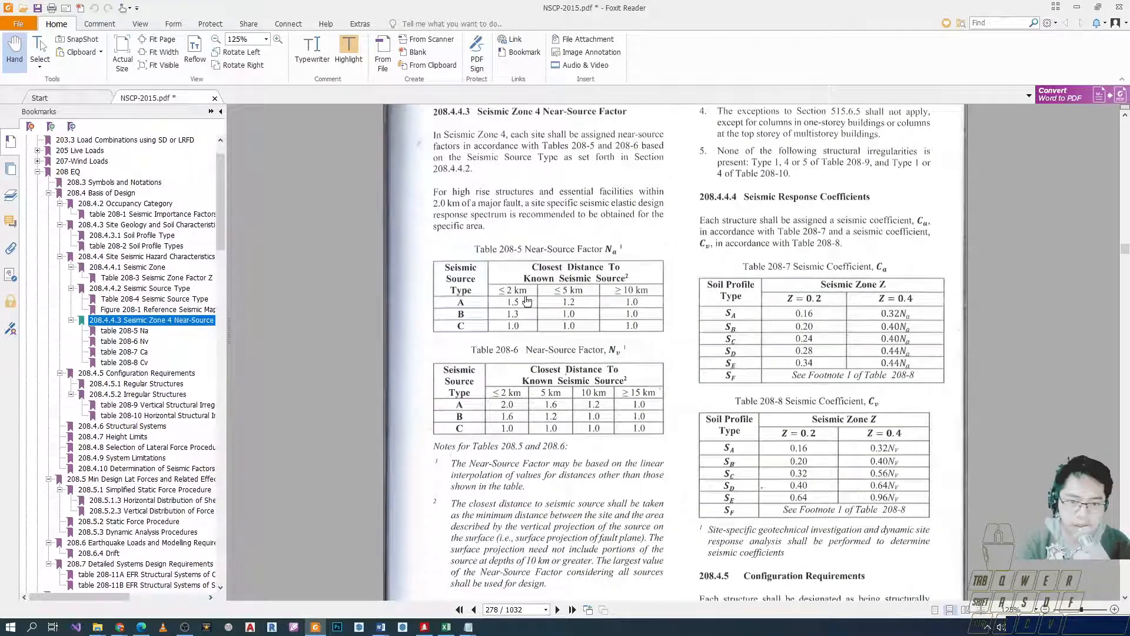
drag(444, 289, 481, 315)
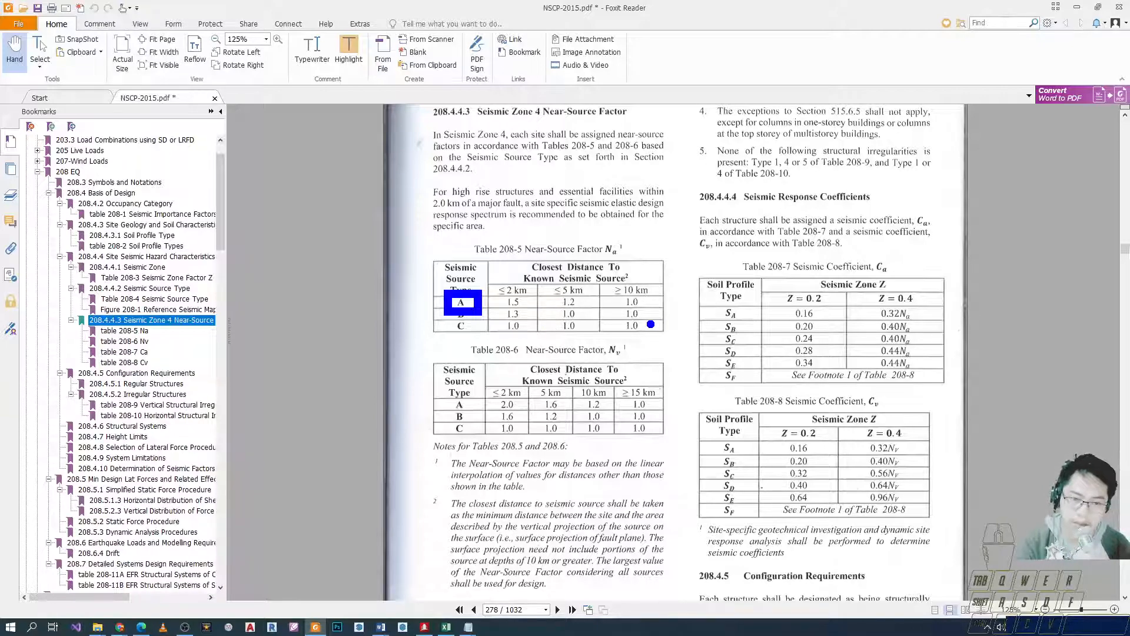
drag(542, 278, 586, 297)
key(Escape)
mouse_move(423, 242)
ctrl+mouse_down()
mouse_move(636, 352)
mouse_move(673, 346)
ctrl+mouse_up()
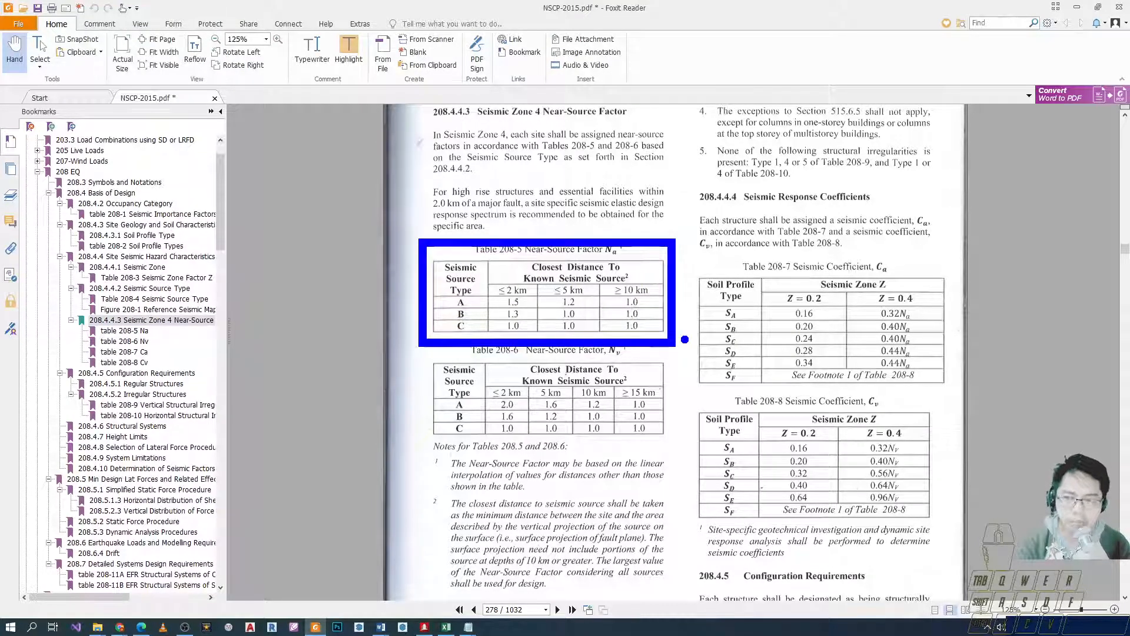
key(Escape)
Switch to the Edge browser, search the web for "fault finder phivolcs" and open the PHIVOLCS FaultFinder page.
click(145, 628)
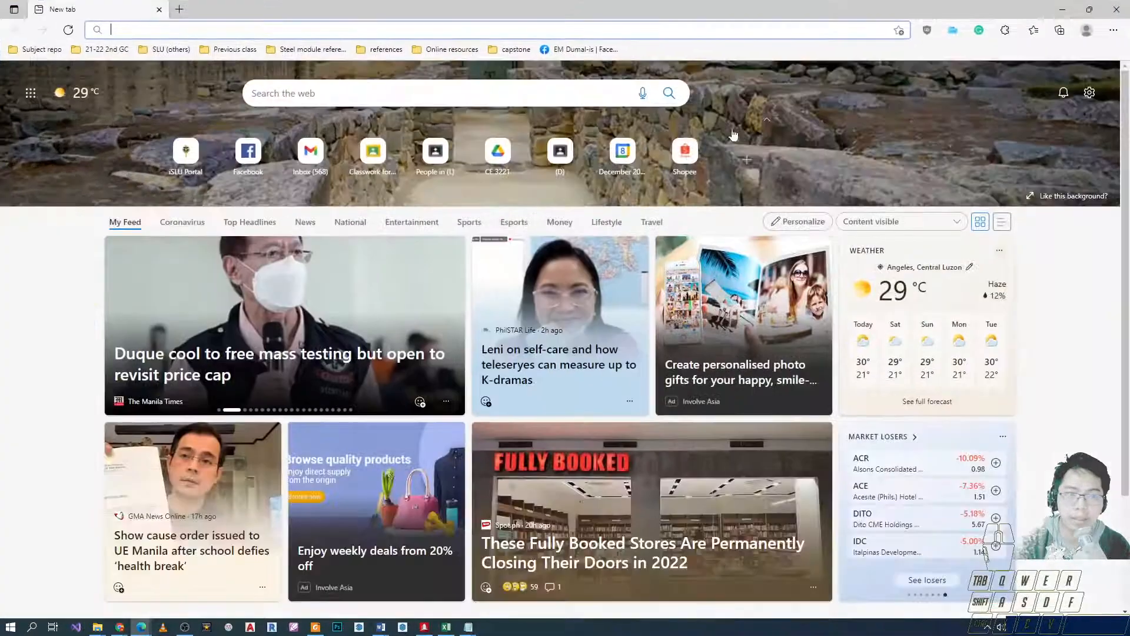
click(257, 28)
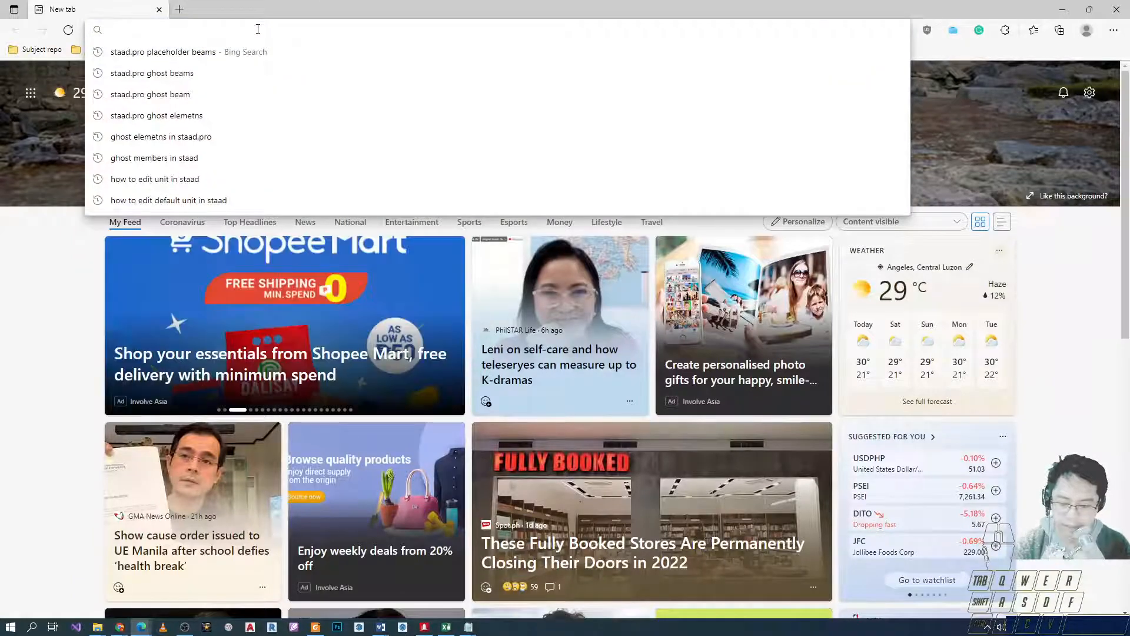
text(fault finder)
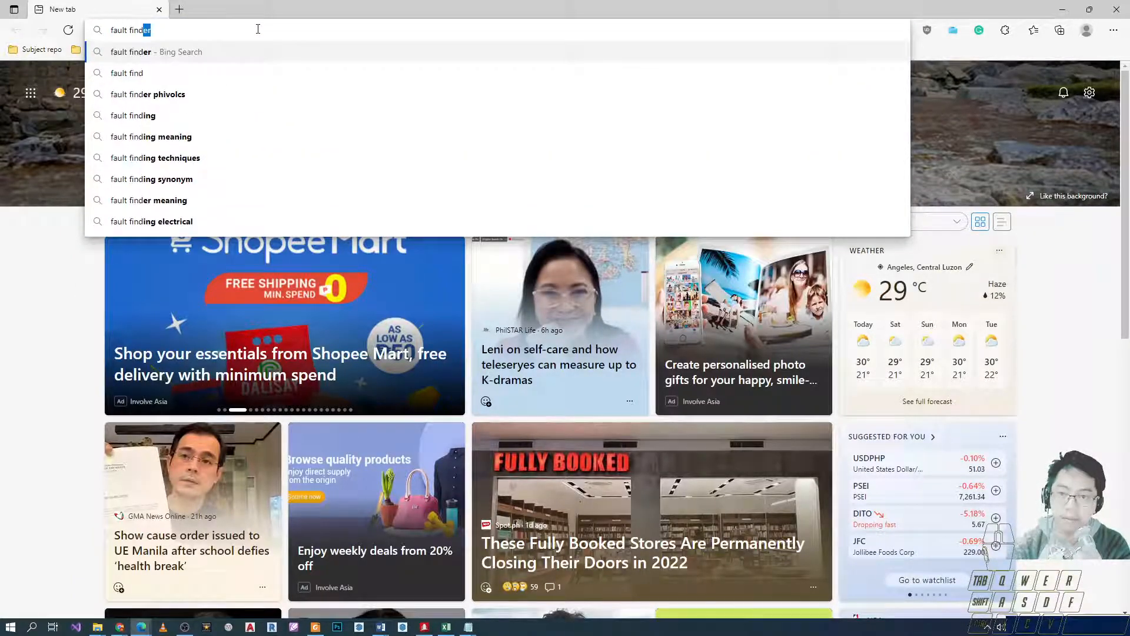
key(Down)
key(Return)
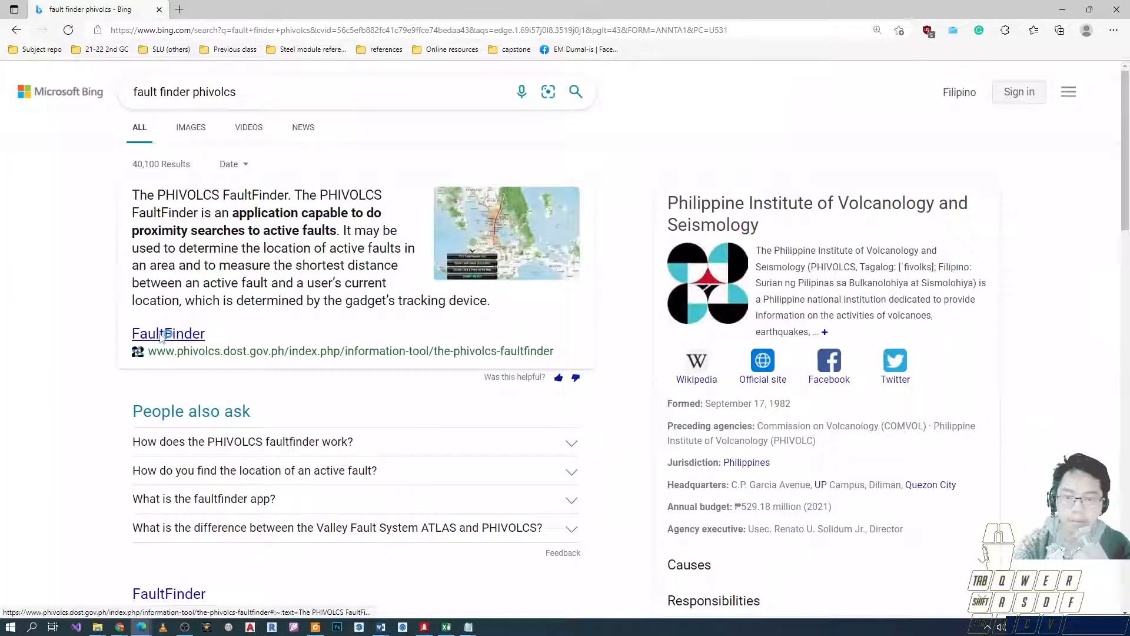
click(162, 334)
Examine the PHIVOLCS FaultFinder page for its description, sample maps and a way to launch the application.
scroll(456, 250, down, 8)
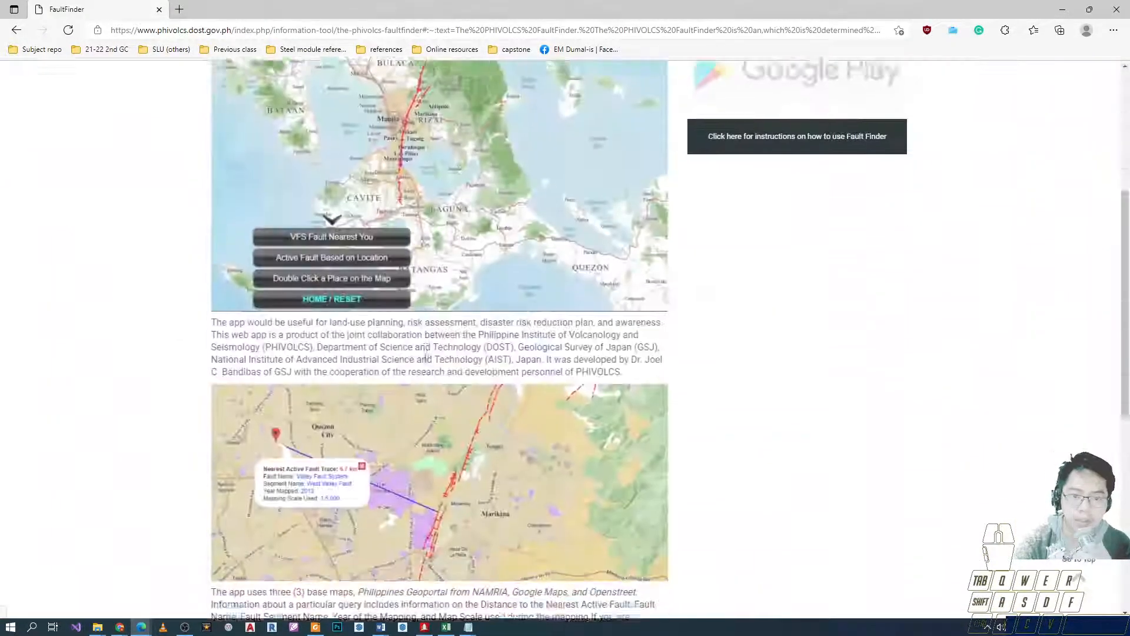
scroll(357, 243, down, 1)
scroll(359, 247, up, 10)
scroll(389, 298, down, 14)
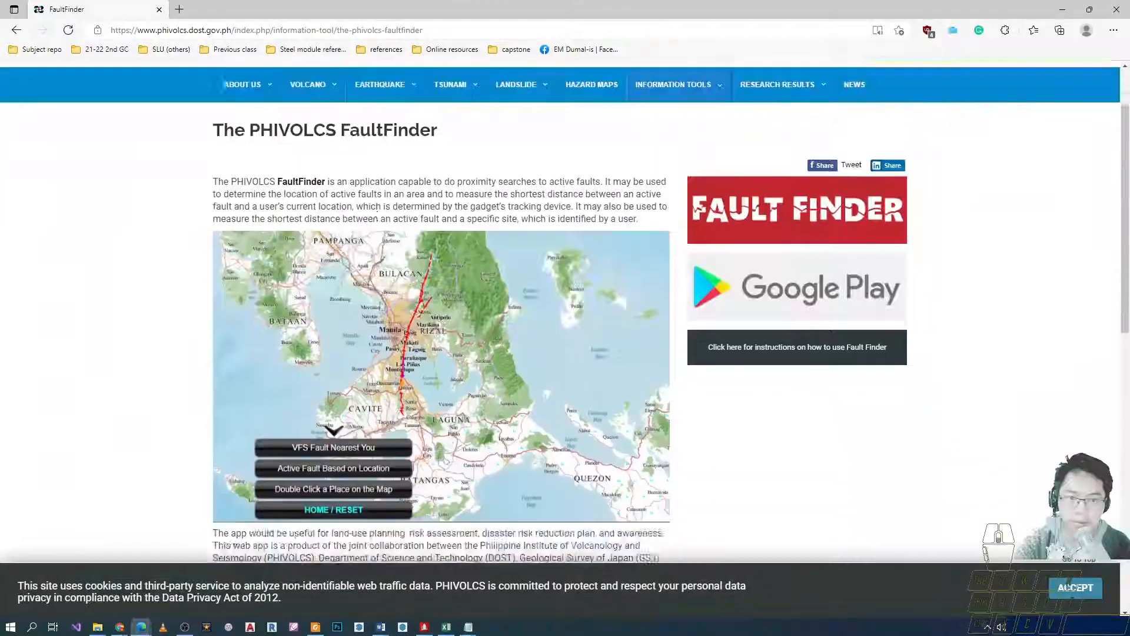
scroll(388, 299, up, 10)
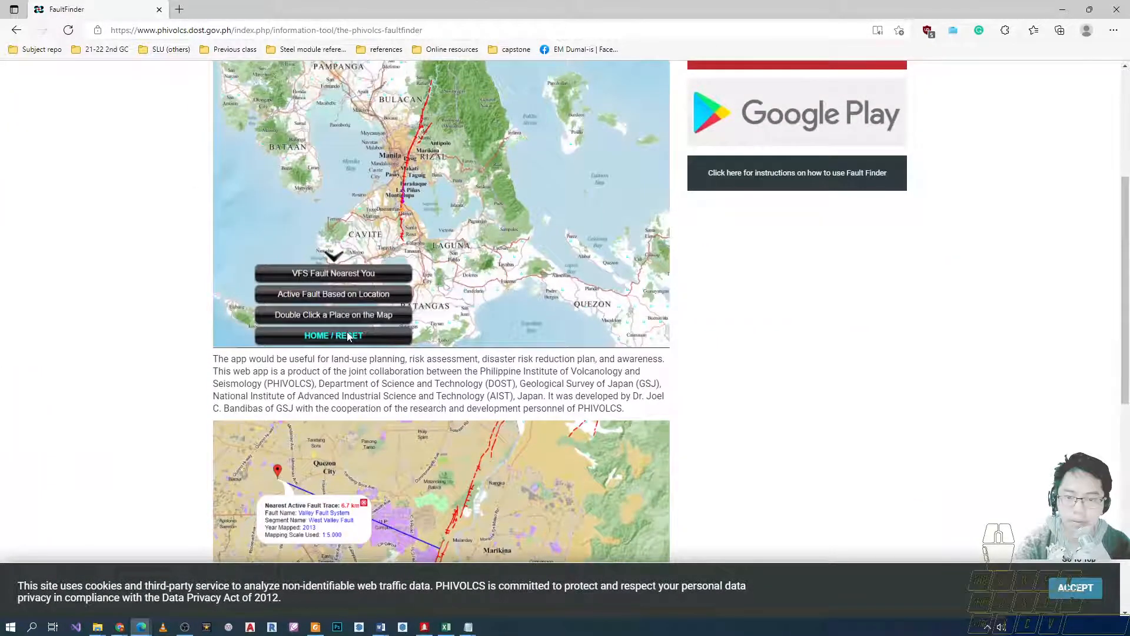
scroll(348, 336, up, 5)
scroll(330, 354, down, 7)
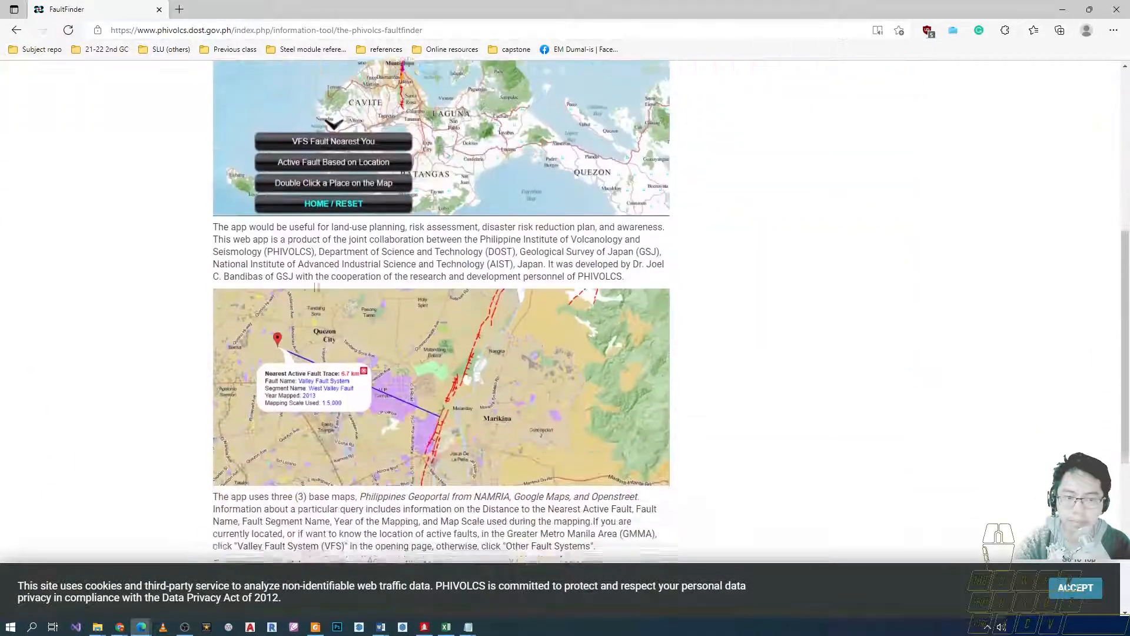
scroll(330, 311, down, 5)
scroll(347, 335, up, 15)
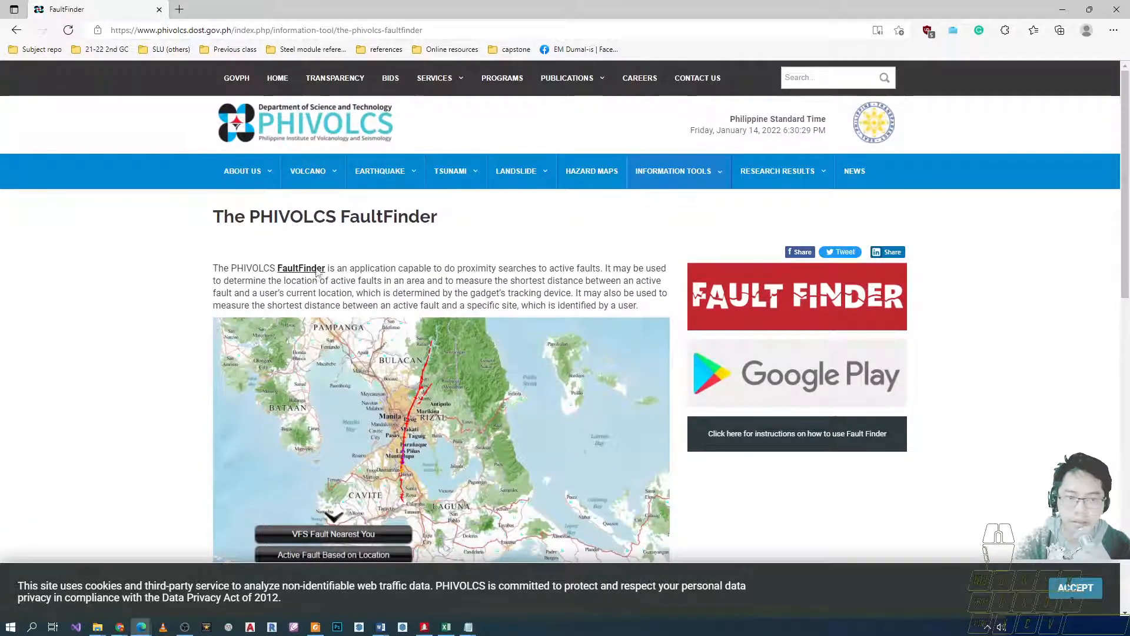
Open a FaultFinder link in a new tab, return to the original page and read its instructions for measuring distance to the nearest fault.
click(300, 323)
key(ctrl+shift+Tab)
scroll(335, 320, up, 4)
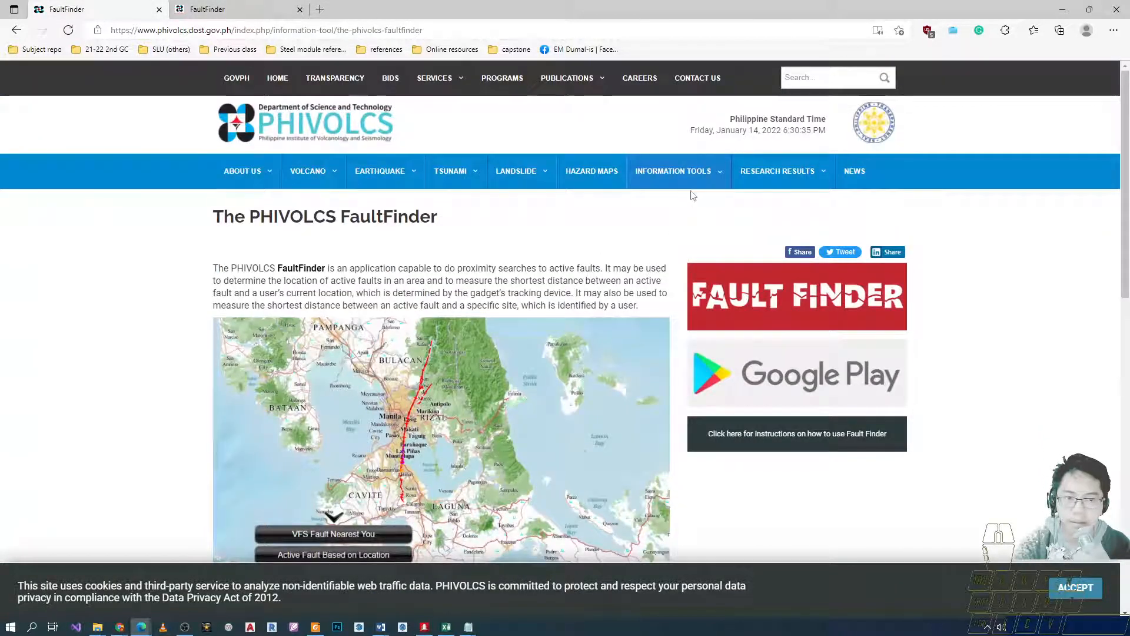
scroll(688, 236, down, 10)
scroll(439, 323, down, 2)
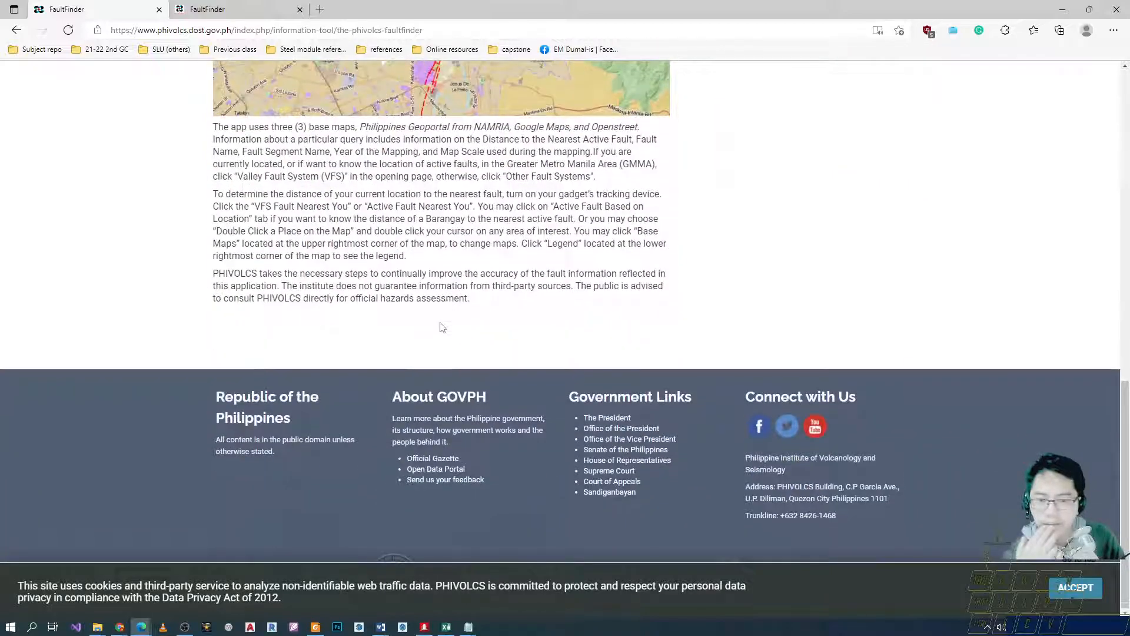
scroll(439, 323, up, 8)
scroll(410, 368, down, 6)
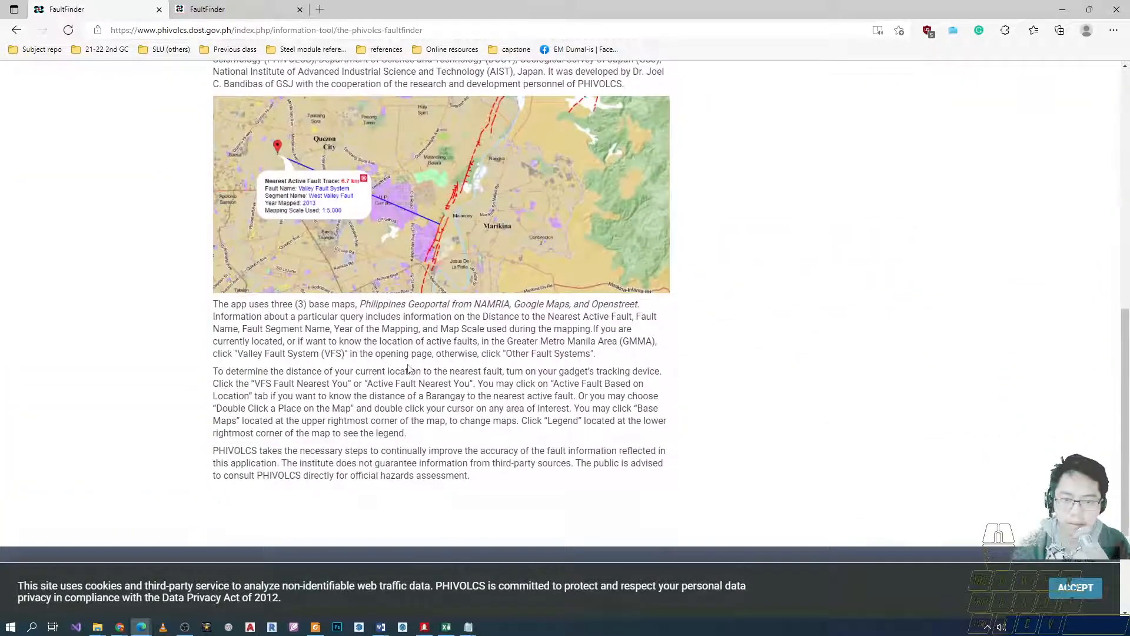
Launch the FaultFinder application from the PHIVOLCS site and read its notice about the web app's developers, closing it when done.
scroll(411, 367, up, 10)
click(18, 31)
scroll(329, 353, down, 7)
click(174, 181)
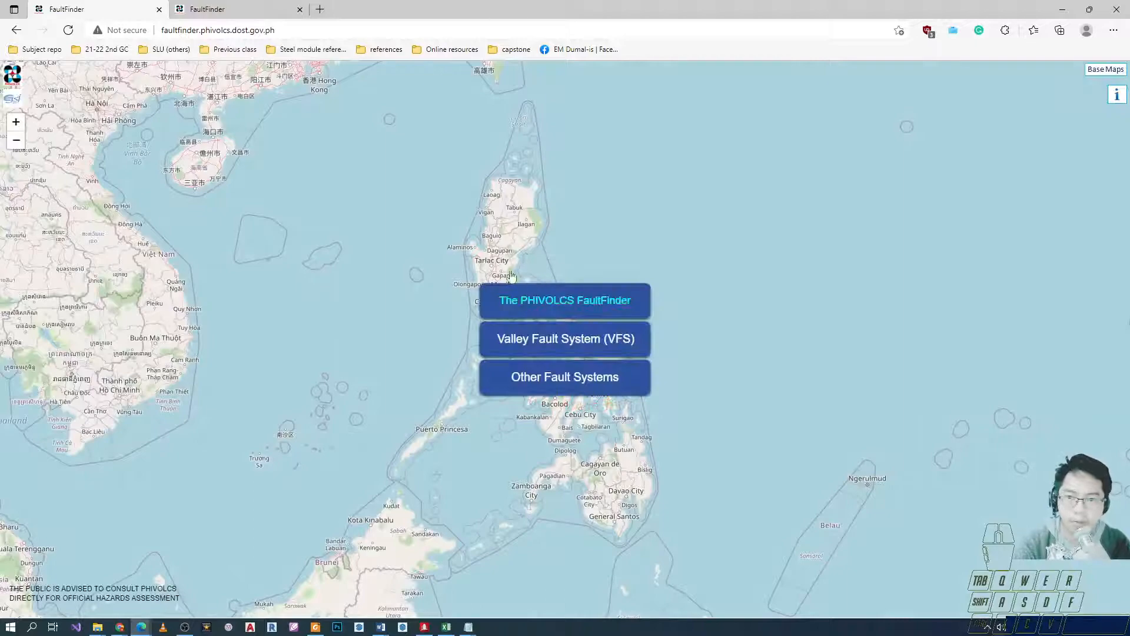
click(498, 294)
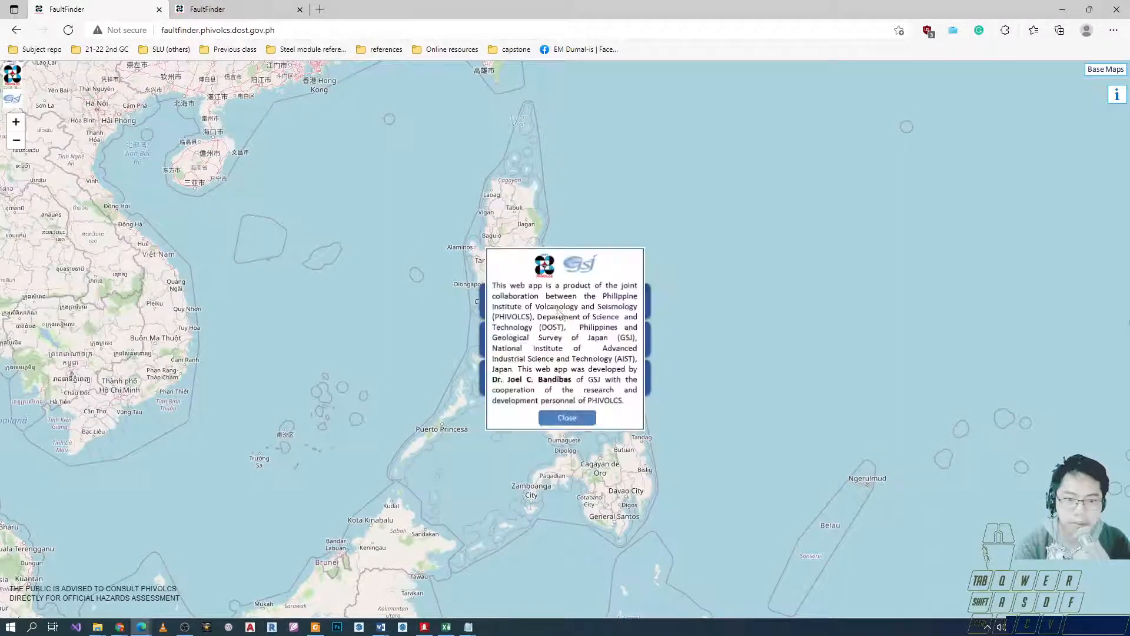
click(567, 416)
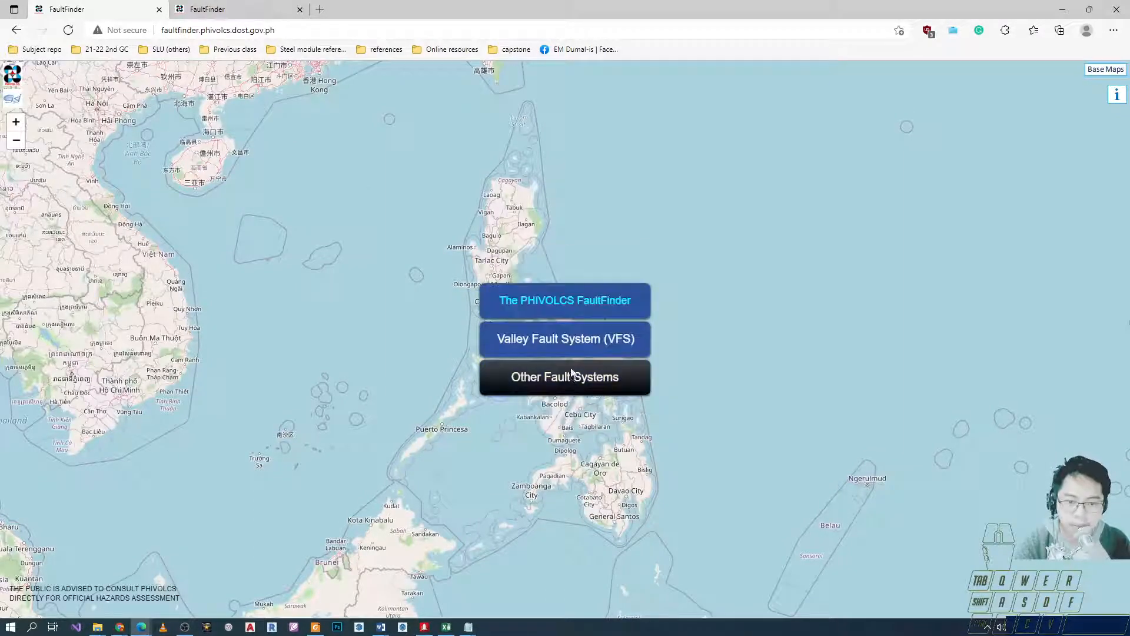
Open the Valley Fault System (VFS) map, accept its disclaimer and query the nearest active fault to a point at Baguio.
click(595, 351)
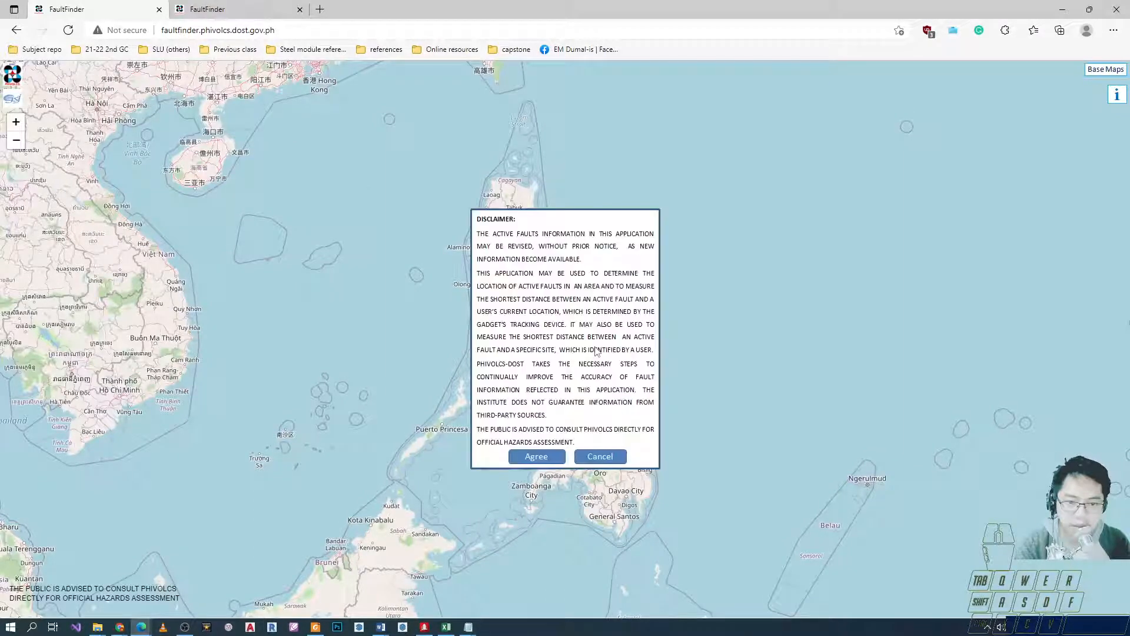
click(535, 456)
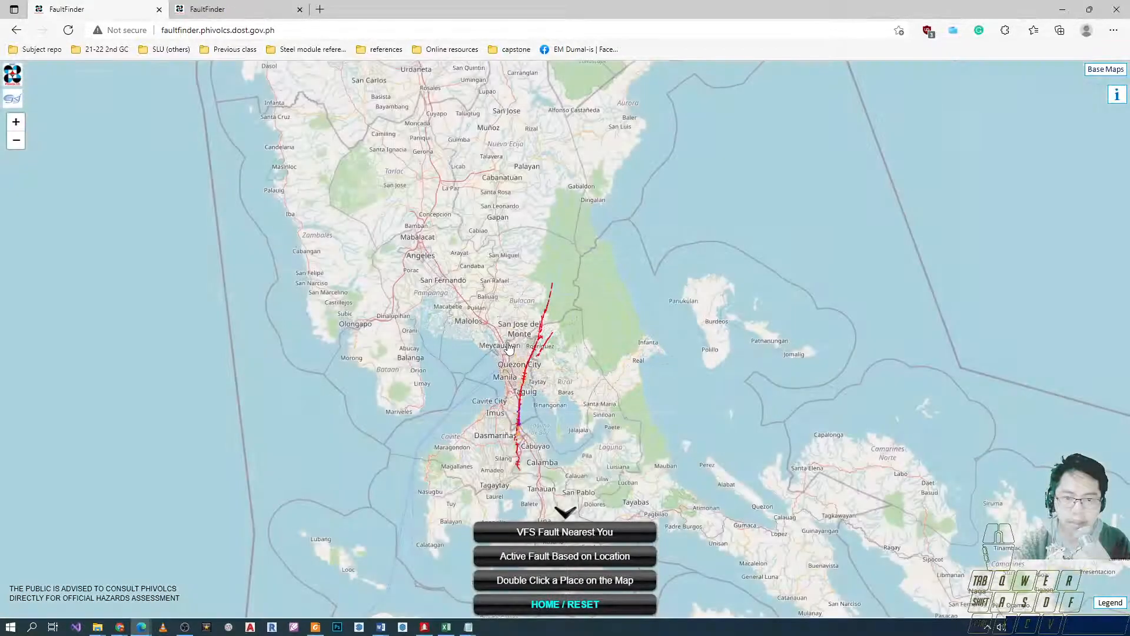
scroll(508, 348, up, 2)
scroll(536, 369, down, 2)
drag(444, 251, 472, 432)
drag(462, 218, 500, 353)
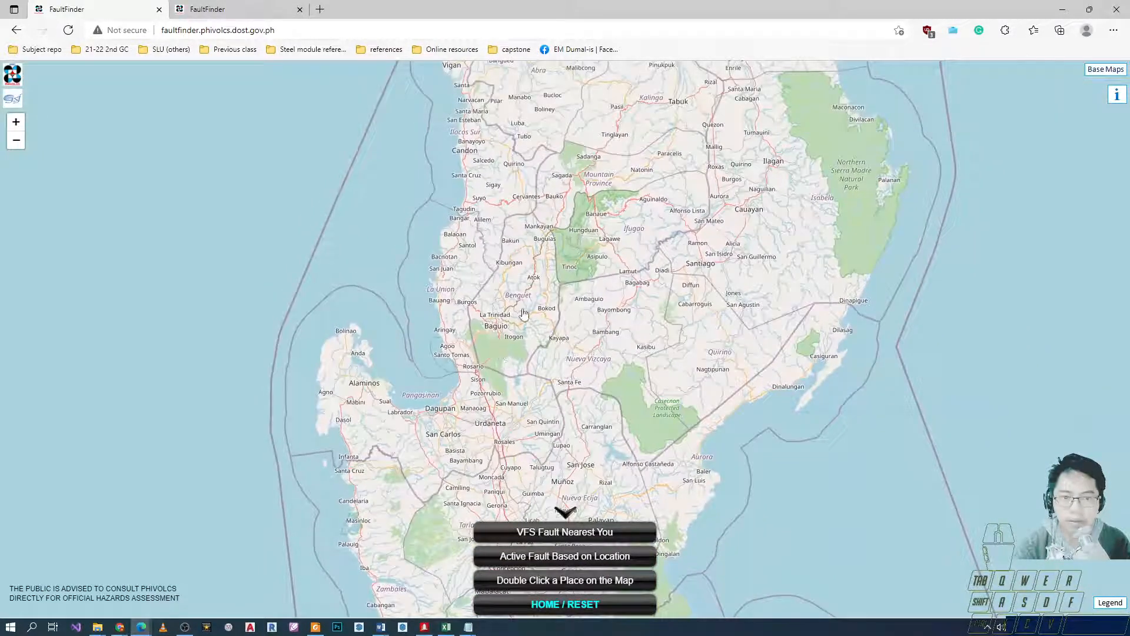
scroll(510, 321, up, 1)
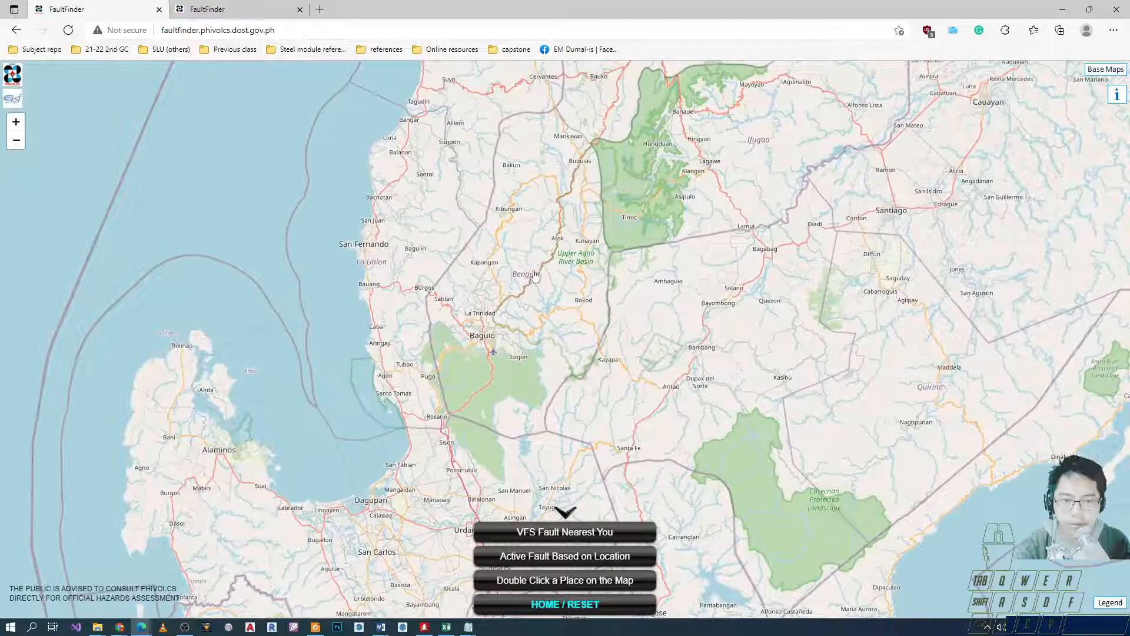
scroll(524, 263, up, 1)
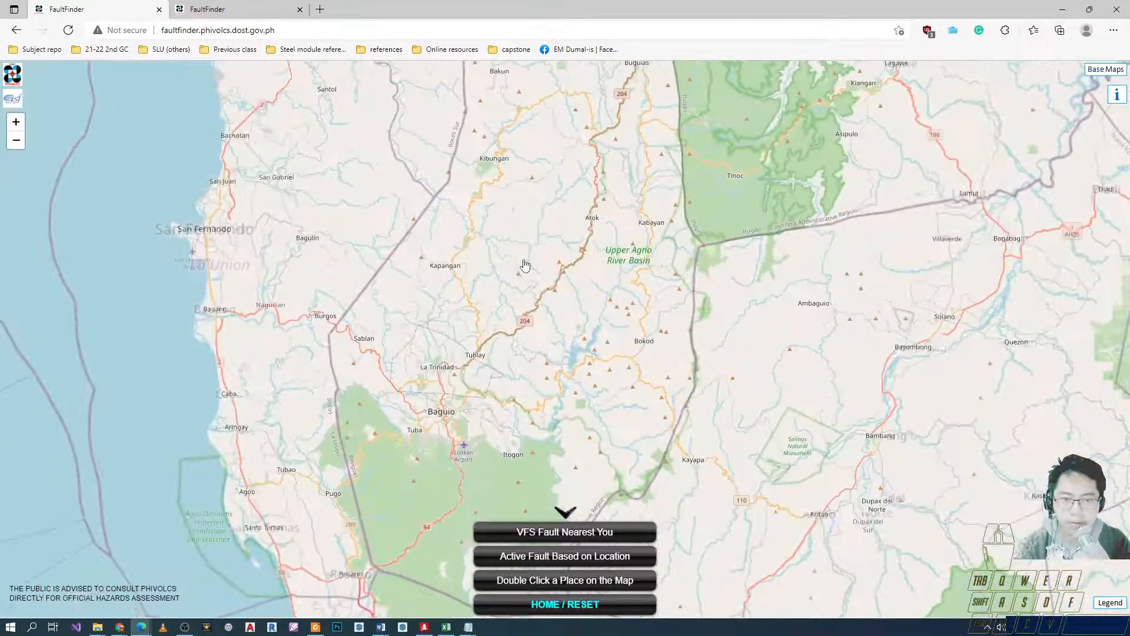
double_click(447, 443)
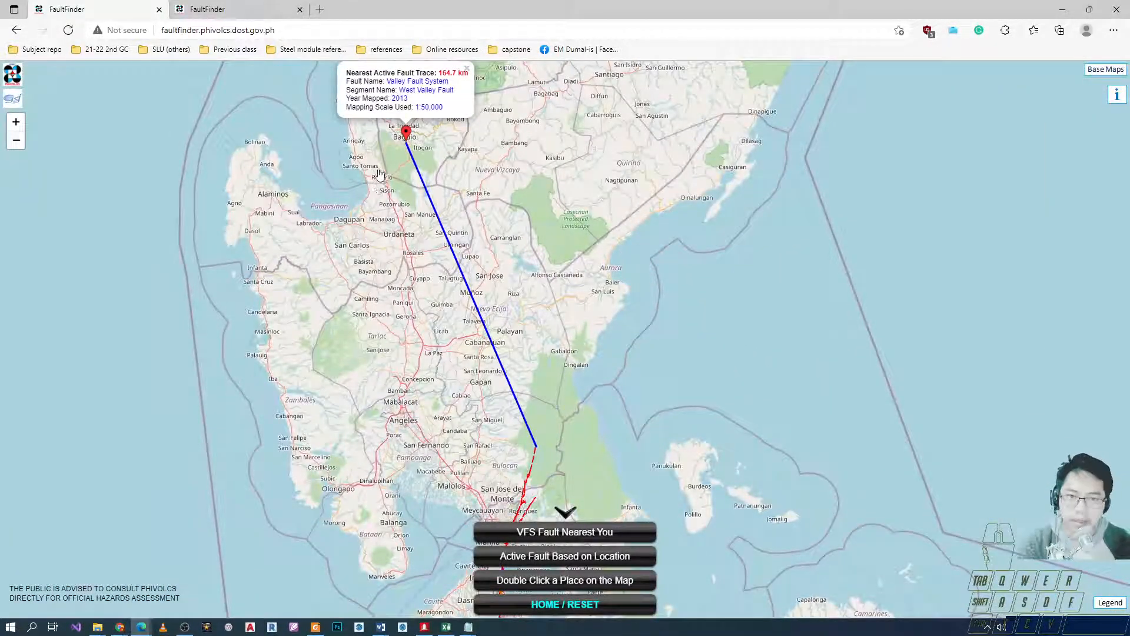
Highlight the nearest-fault distance in the Baguio result and read the fault name, segment and mapping details.
mouse_move(441, 75)
mouse_down()
mouse_move(348, 73)
mouse_move(470, 74)
mouse_up()
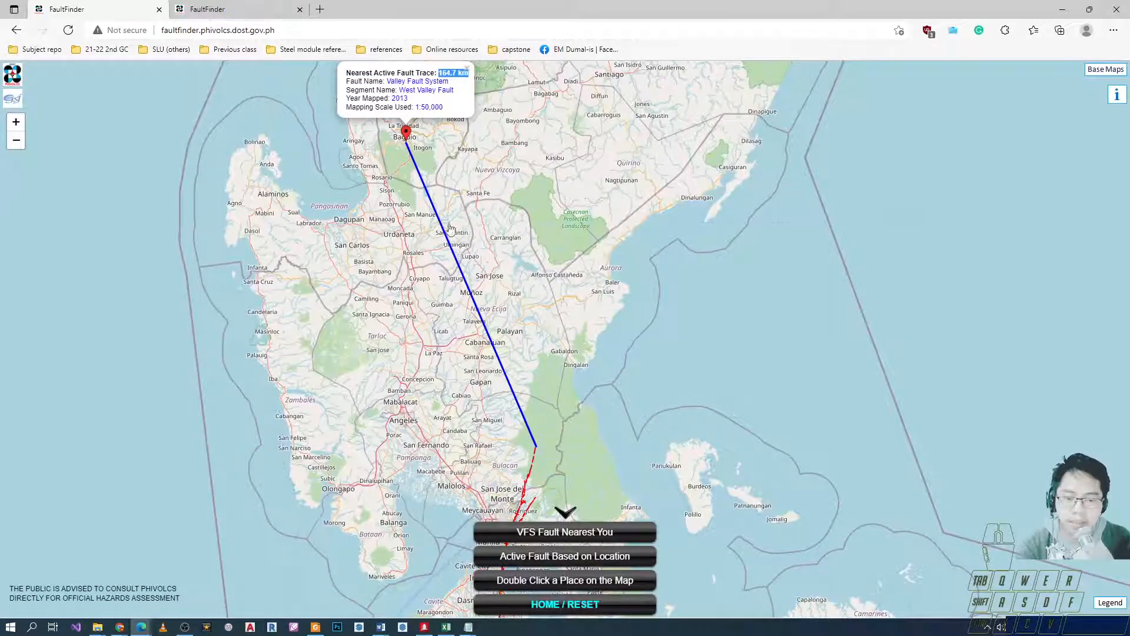
scroll(472, 291, down, 2)
scroll(472, 224, up, 2)
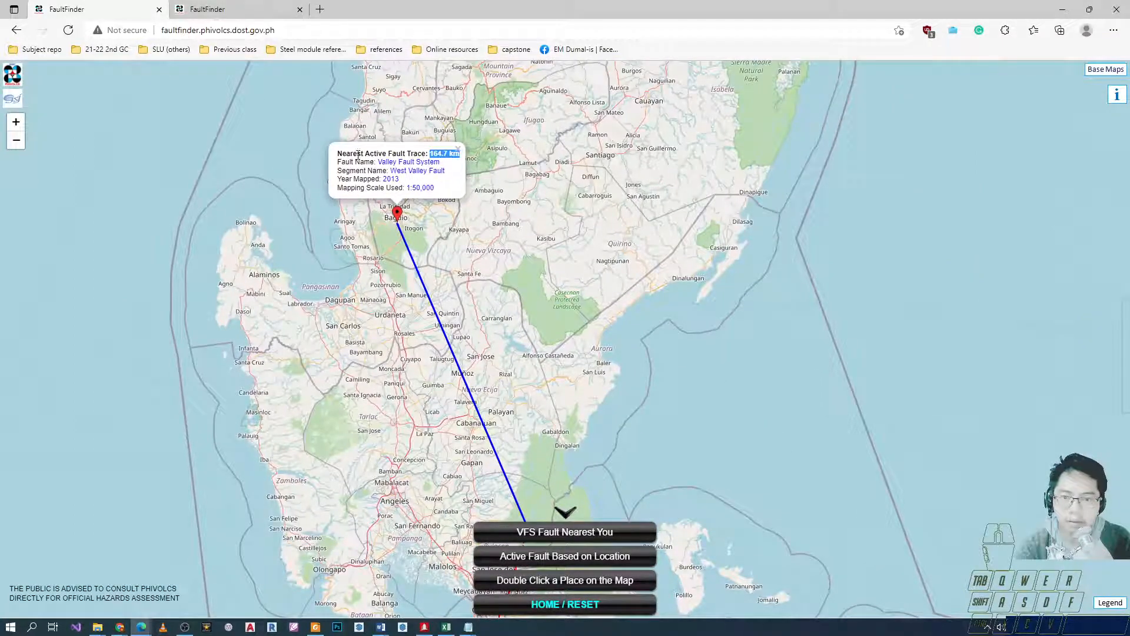
click(373, 164)
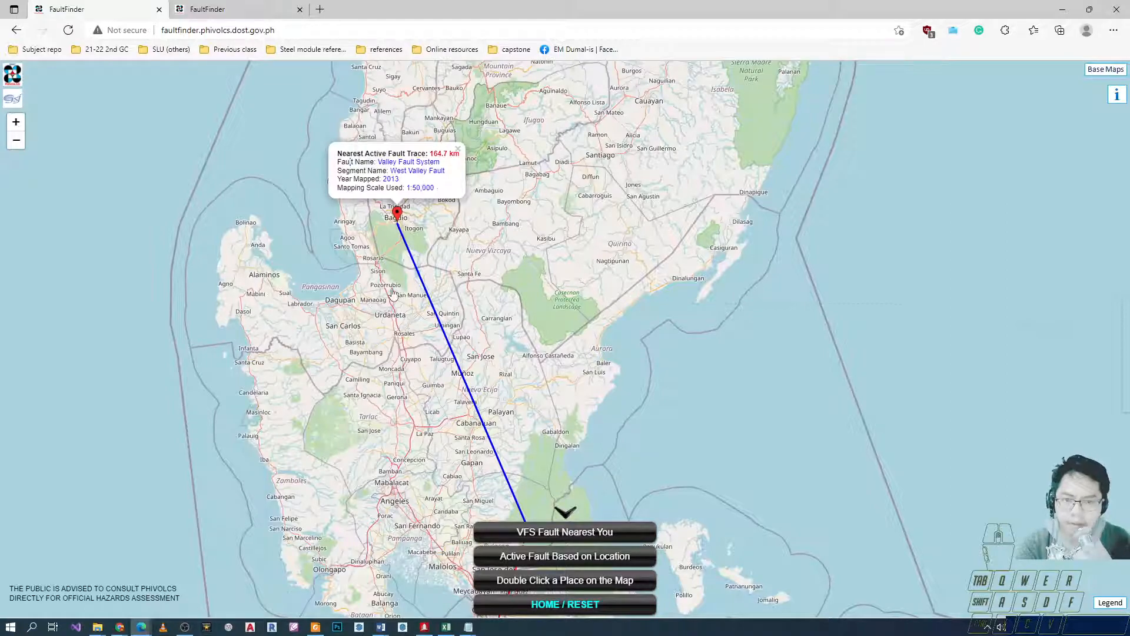
Examine the Valley Fault System line from Baguio and the fault coverage across Luzon, hiding the options to see the whole map.
scroll(391, 292, up, 1)
scroll(434, 302, down, 3)
scroll(405, 398, up, 1)
drag(406, 202, 441, 338)
scroll(433, 274, up, 1)
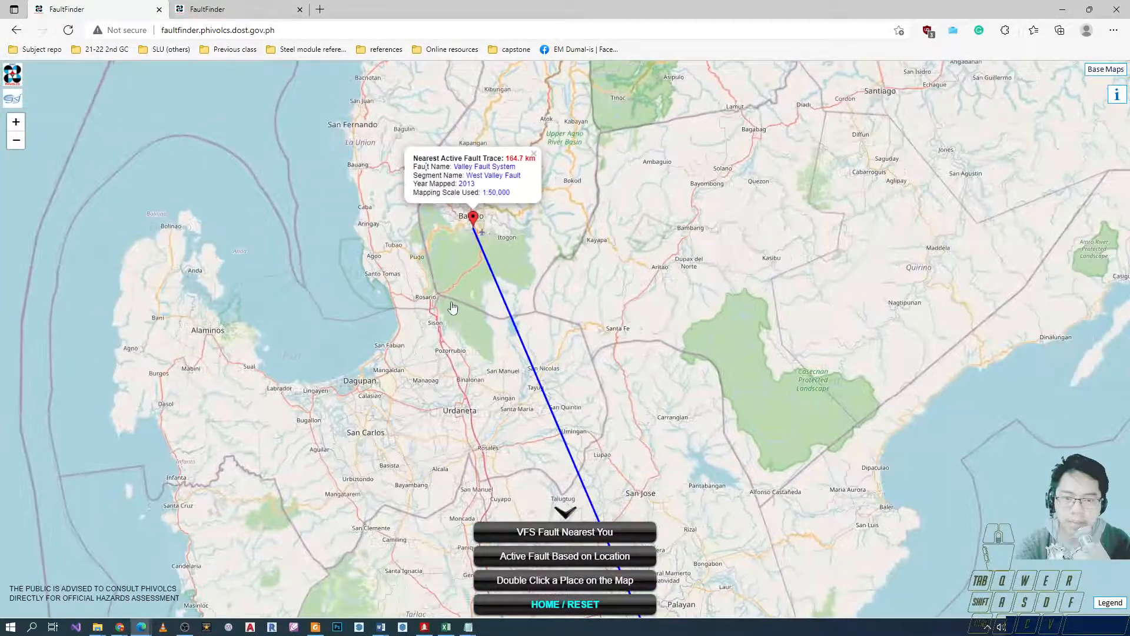
scroll(454, 307, down, 2)
scroll(453, 324, up, 2)
click(475, 435)
scroll(471, 430, down, 2)
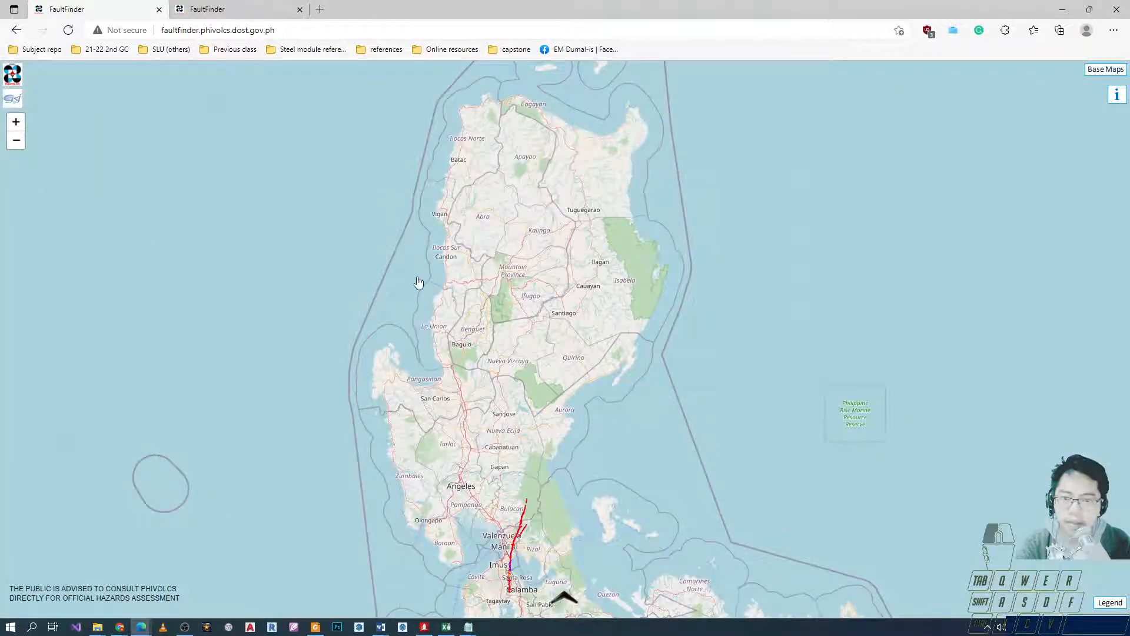
Return to the FaultFinder start screen, open Other Fault Systems and accept the disclaimer.
click(559, 604)
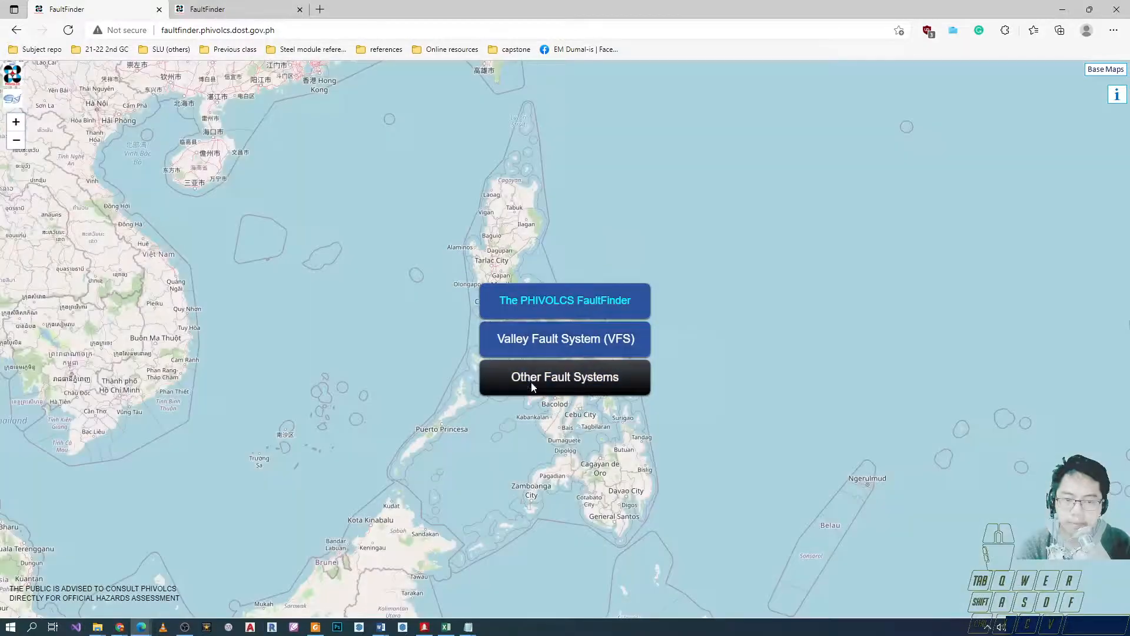
click(532, 383)
click(536, 458)
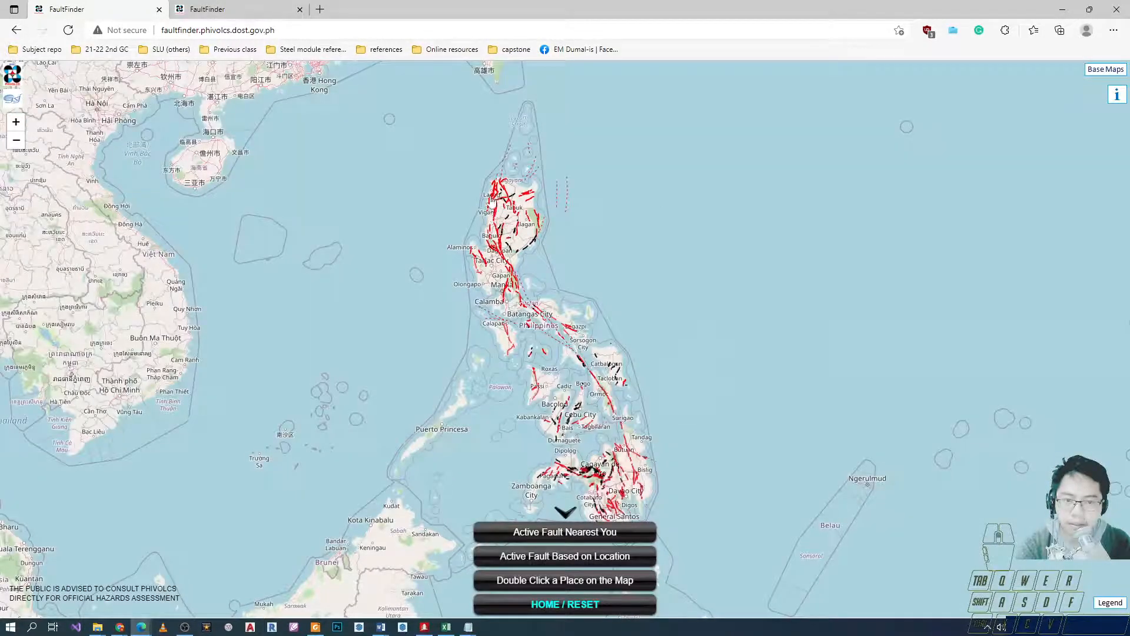
Query the nearest active fault to a site just north of central Baguio on the Other Fault Systems map.
scroll(491, 200, up, 3)
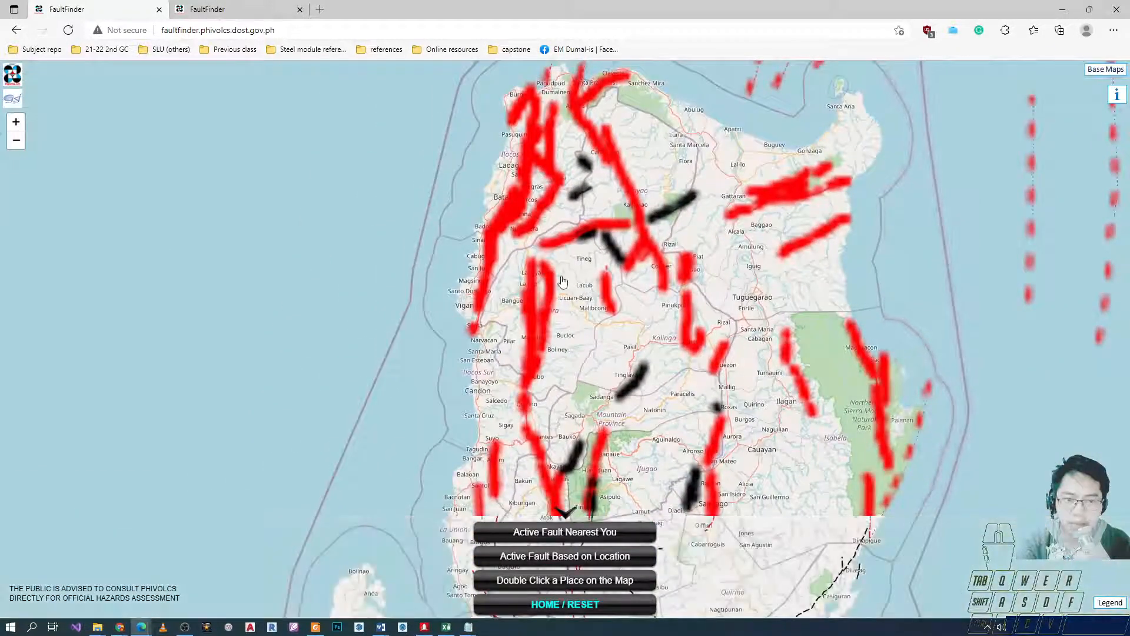
scroll(559, 291, down, 2)
scroll(552, 414, up, 2)
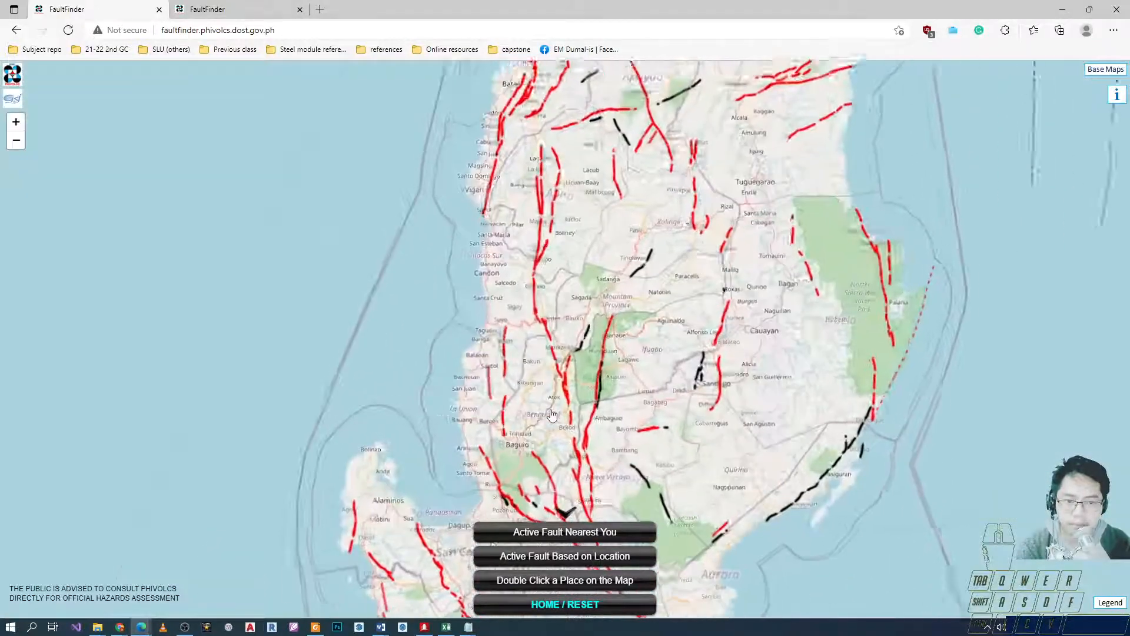
scroll(552, 414, up, 1)
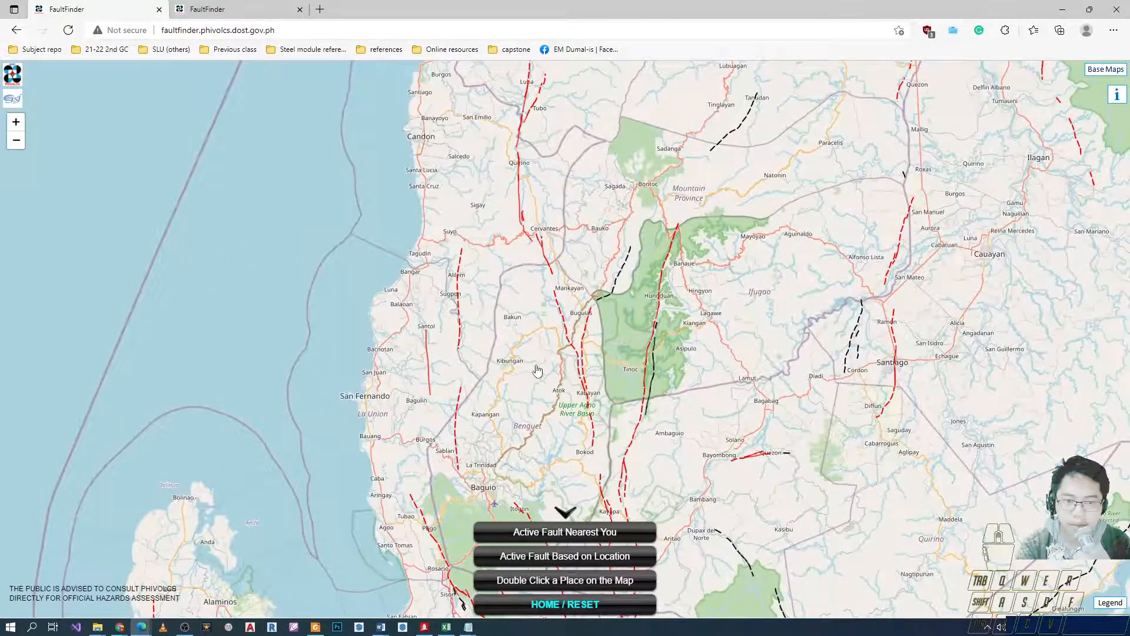
scroll(527, 341, up, 1)
scroll(518, 368, down, 2)
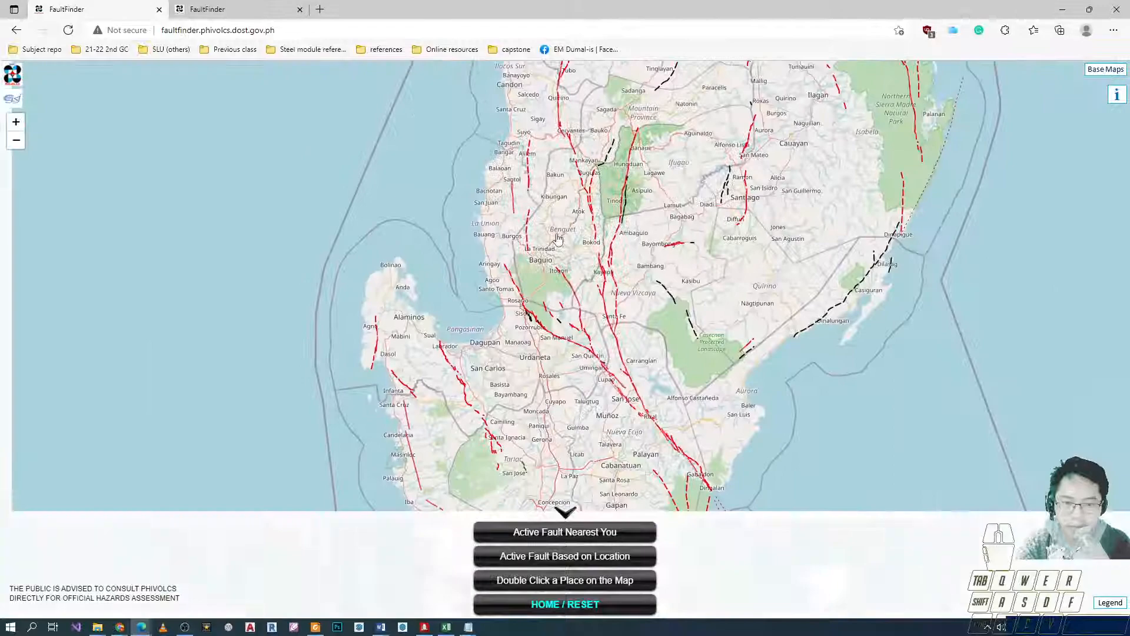
scroll(552, 250, up, 2)
double_click(510, 273)
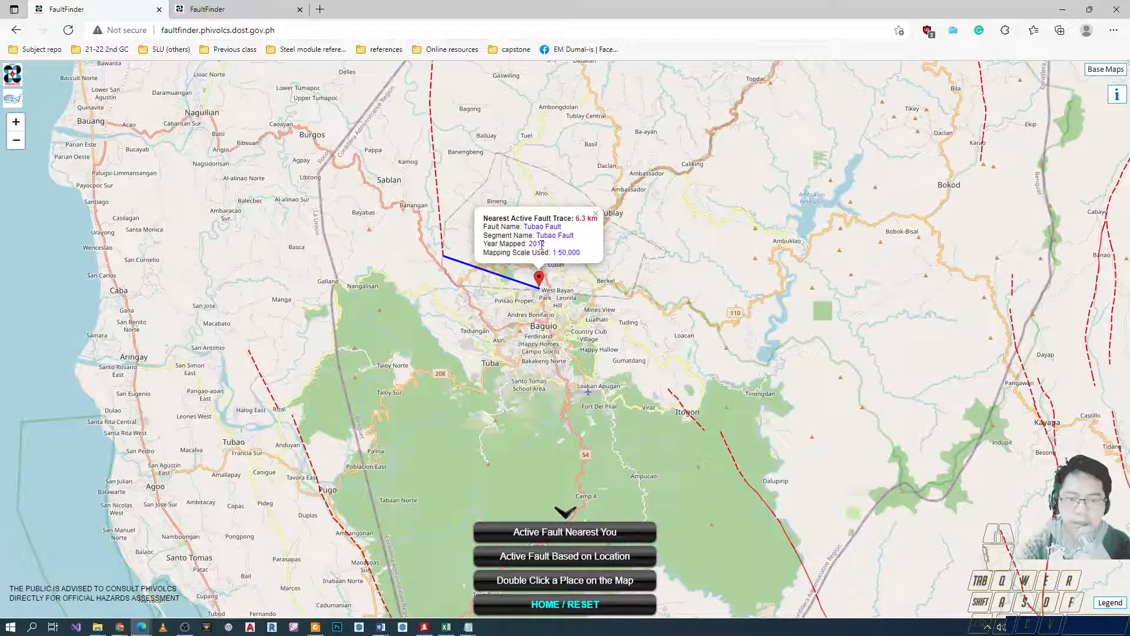
Highlight the year mapped in the nearest-fault result for the Baguio site.
drag(530, 246, 554, 248)
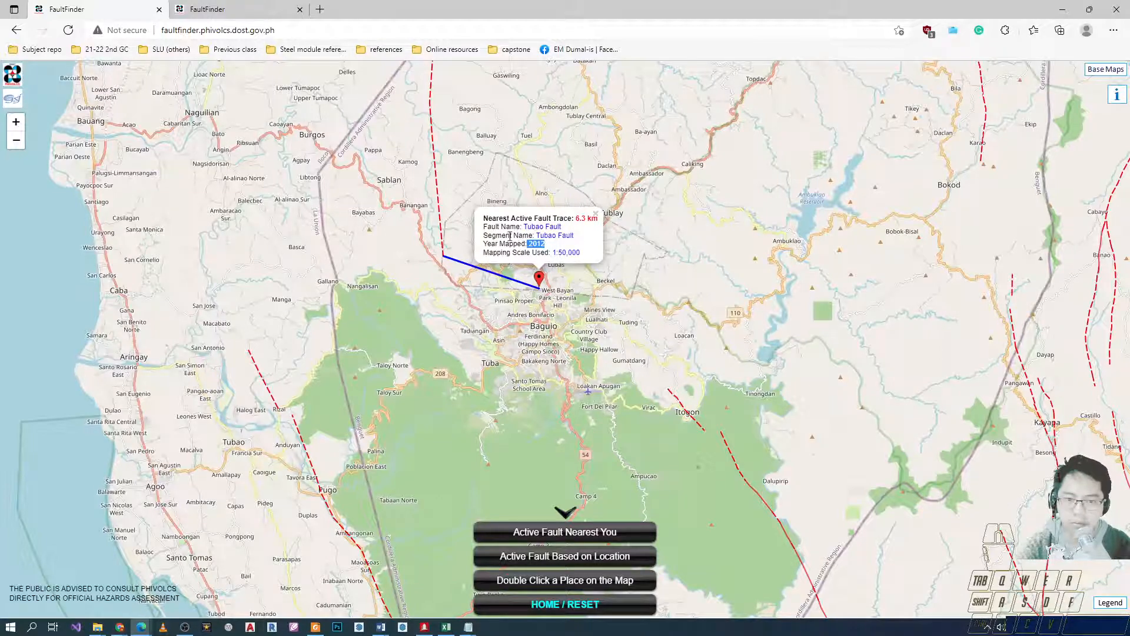
drag(526, 243, 546, 244)
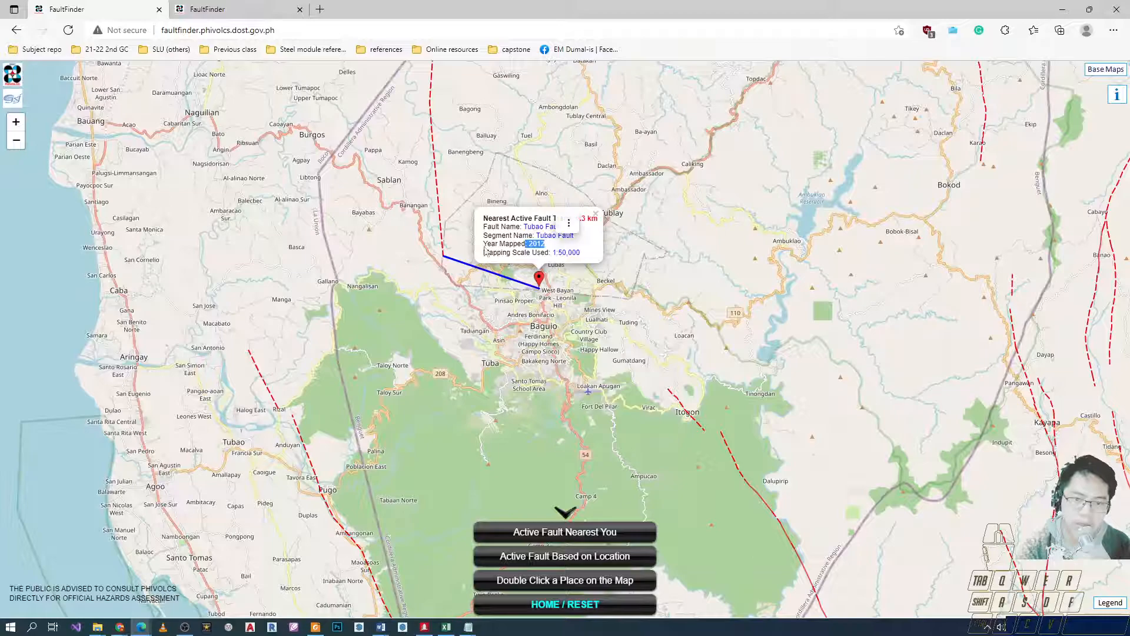
scroll(441, 253, down, 1)
Switch between FaultFinder and the NSCP-2015 PDF to compare the site's fault distance with the distance columns of Table 208-5.
key(alt+Tab)
key(alt+Tab)
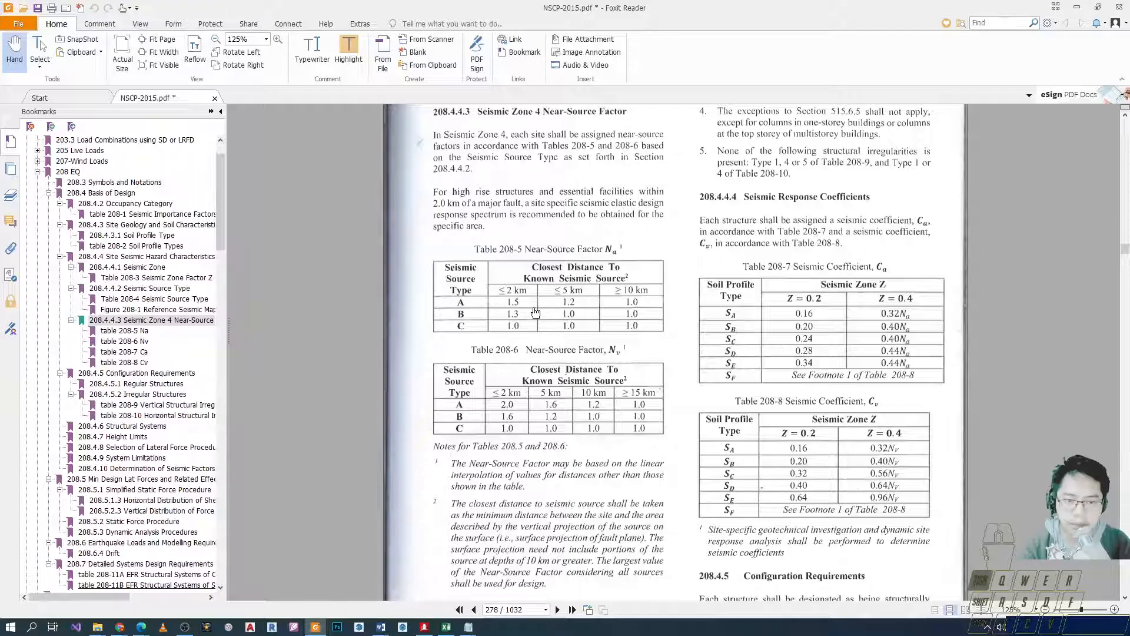
key(alt+Tab)
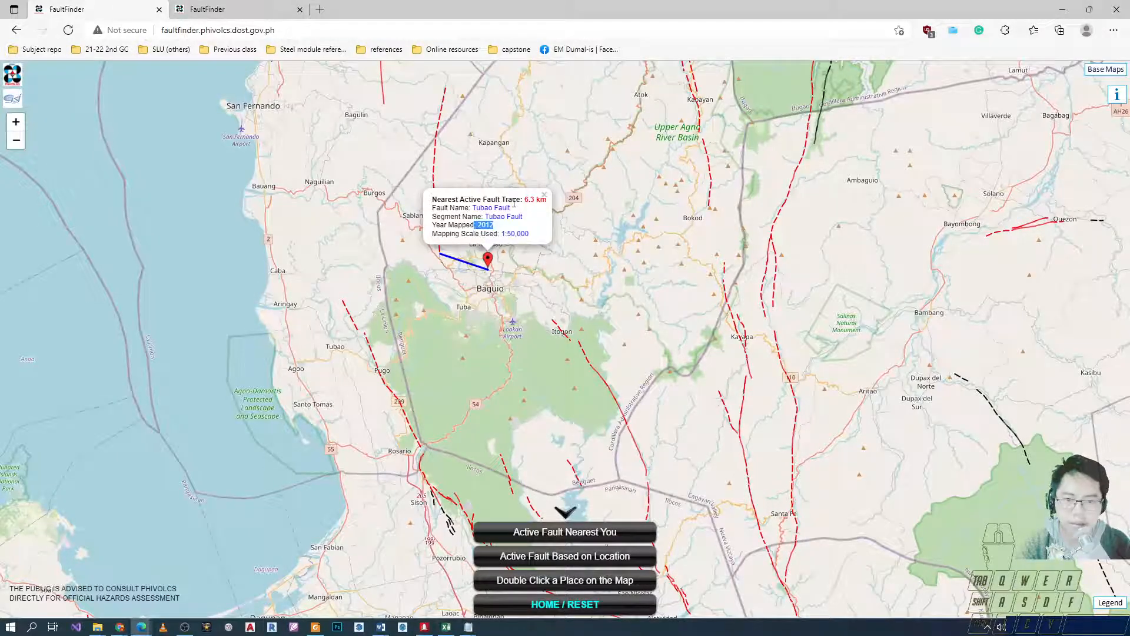
key(alt+Tab)
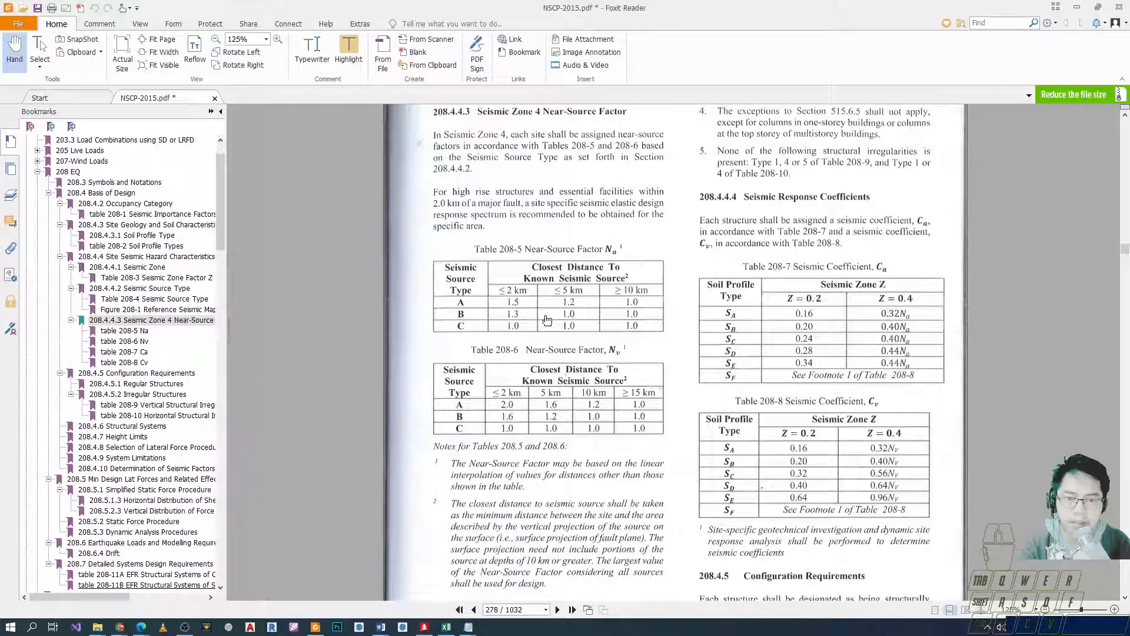
Annotate the screen with a box around the ≤ 5 km and ≥ 10 km columns of Table 208-5 and the numerator 1.2 − 1 above a fraction line.
key(ctrl+2)
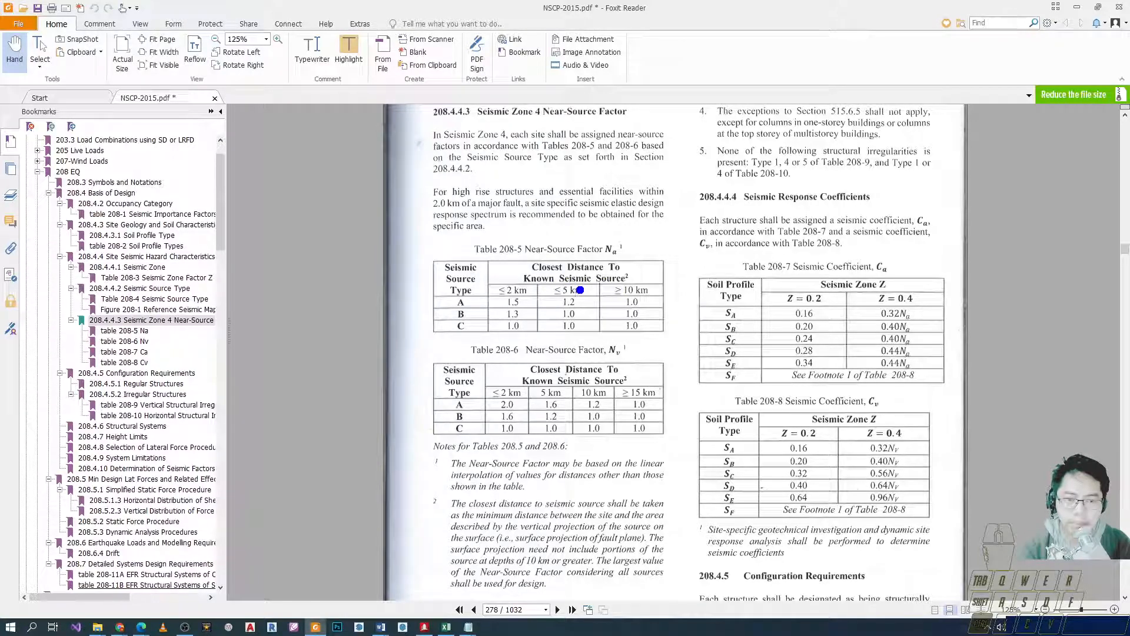
drag(540, 276, 672, 342)
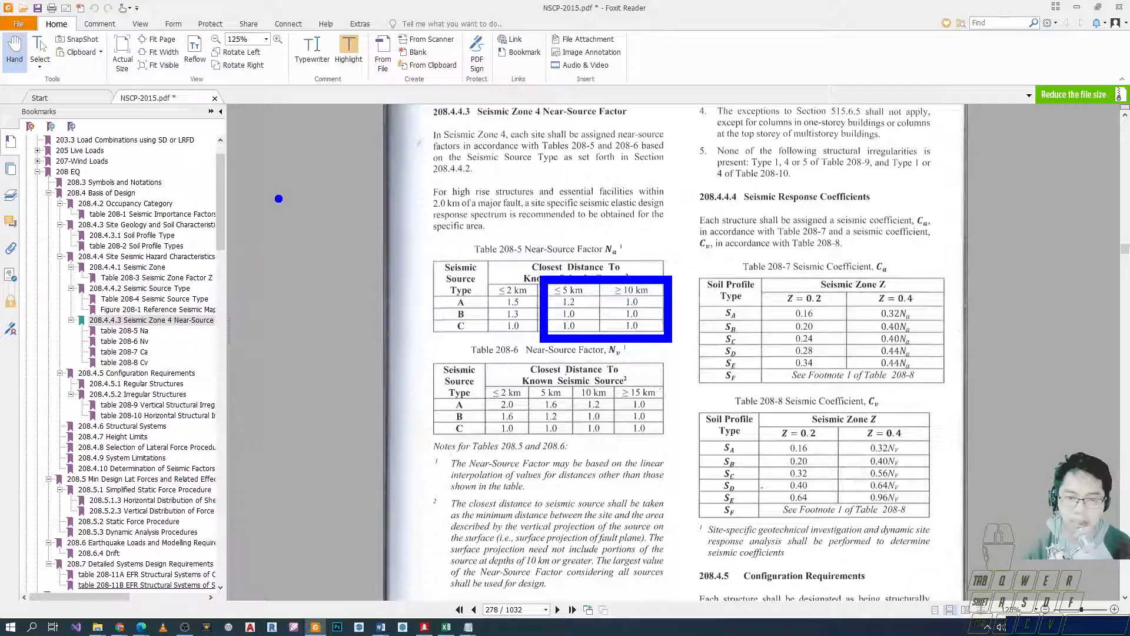
drag(273, 172, 272, 222)
click(290, 199)
mouse_move(305, 187)
mouse_down()
mouse_move(323, 187)
mouse_move(329, 222)
mouse_move(389, 199)
mouse_move(416, 220)
mouse_up()
drag(261, 242, 293, 241)
drag(420, 241, 428, 241)
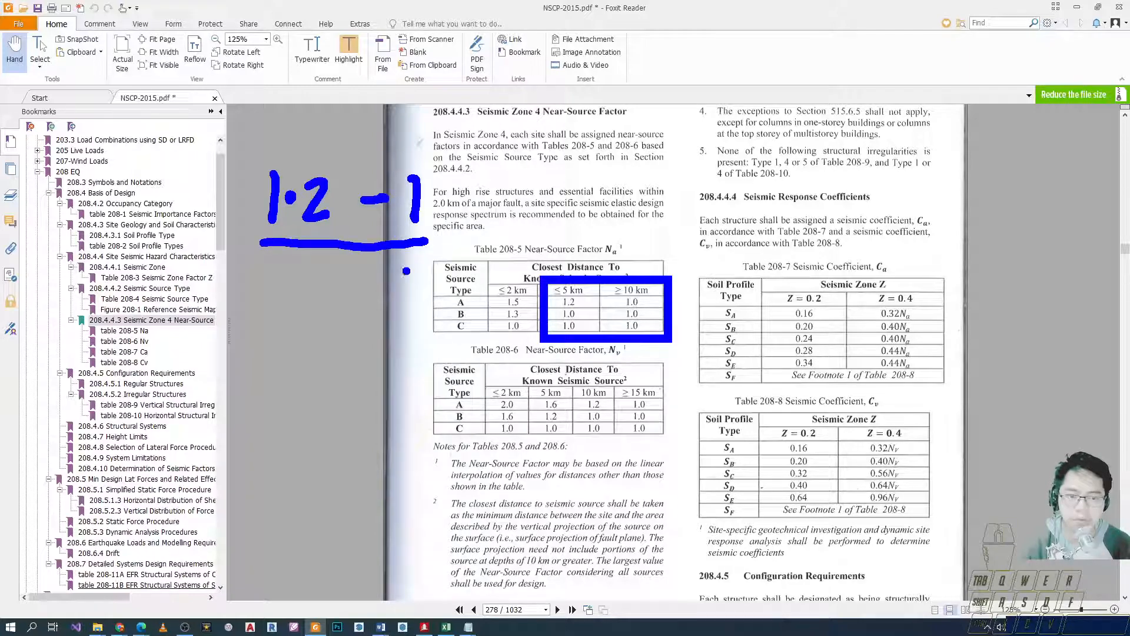
Handwrite the denominator 5 − 10 and an equals sign for the Na interpolation, and clear the screen annotations.
drag(279, 269, 280, 301)
drag(281, 270, 344, 281)
drag(372, 273, 373, 309)
drag(403, 281, 398, 284)
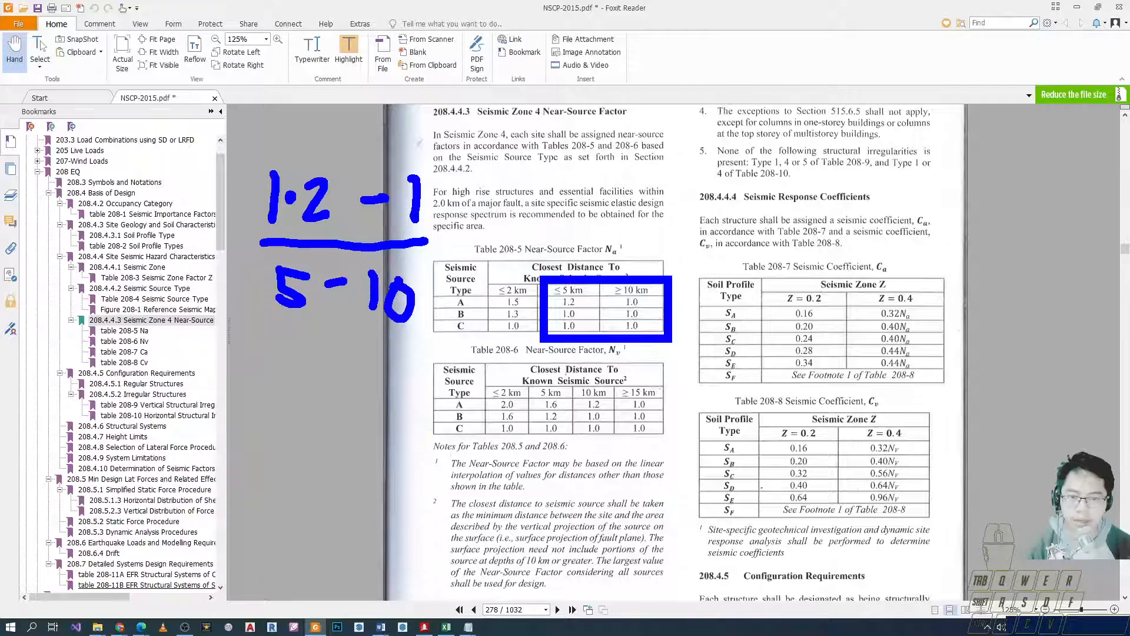
mouse_move(489, 233)
mouse_down()
mouse_move(468, 234)
mouse_move(493, 252)
mouse_up()
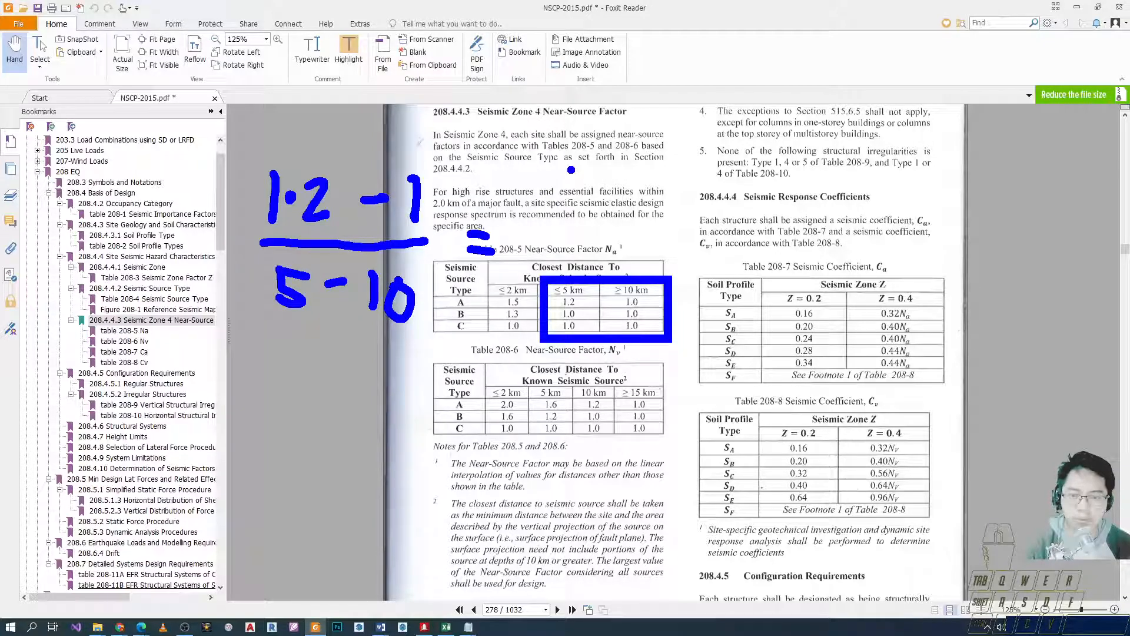
key(Escape)
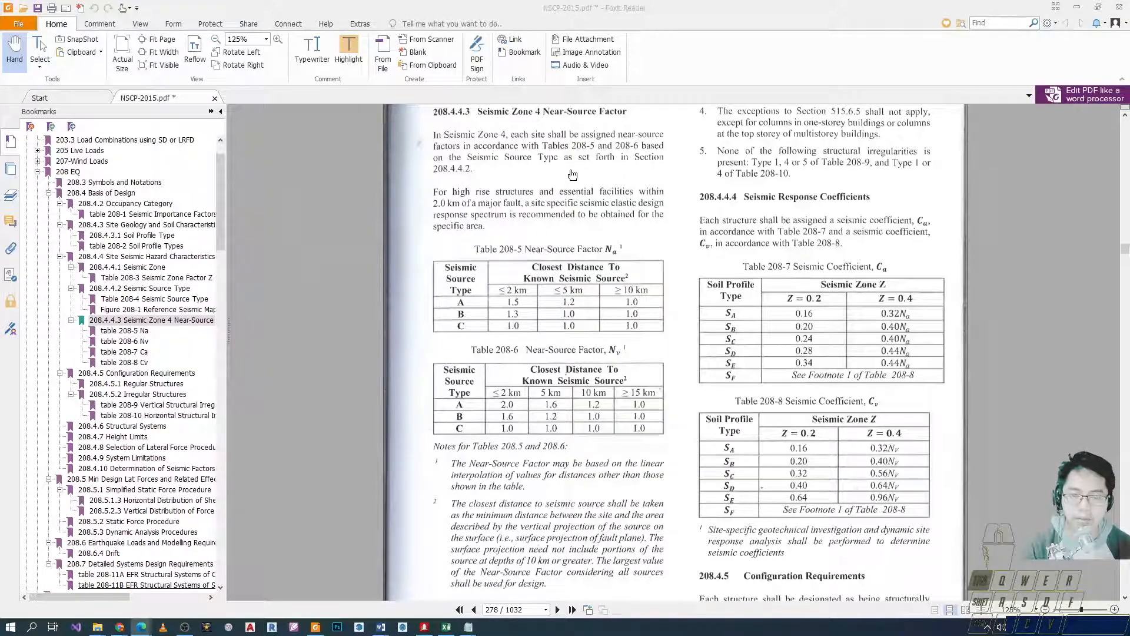
Check the nearest-fault distance for the Baguio site in FaultFinder and return to Table 208-5 in the NSCP-2015 PDF.
key(alt+Tab)
key(alt+Tab)
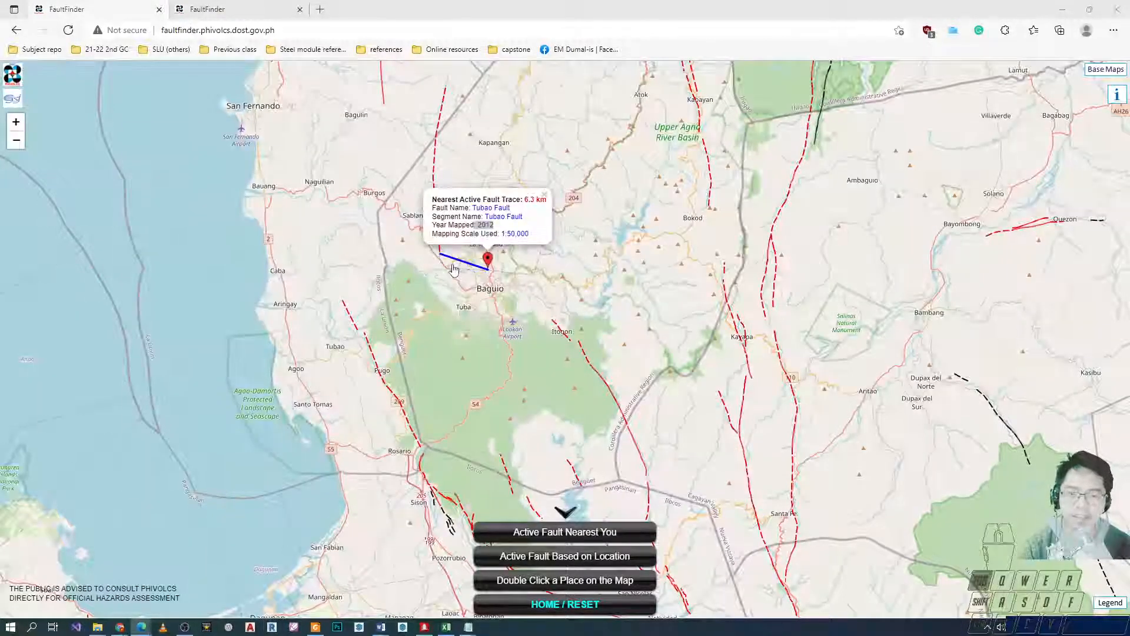
key(alt+Tab)
key(alt+Tab)
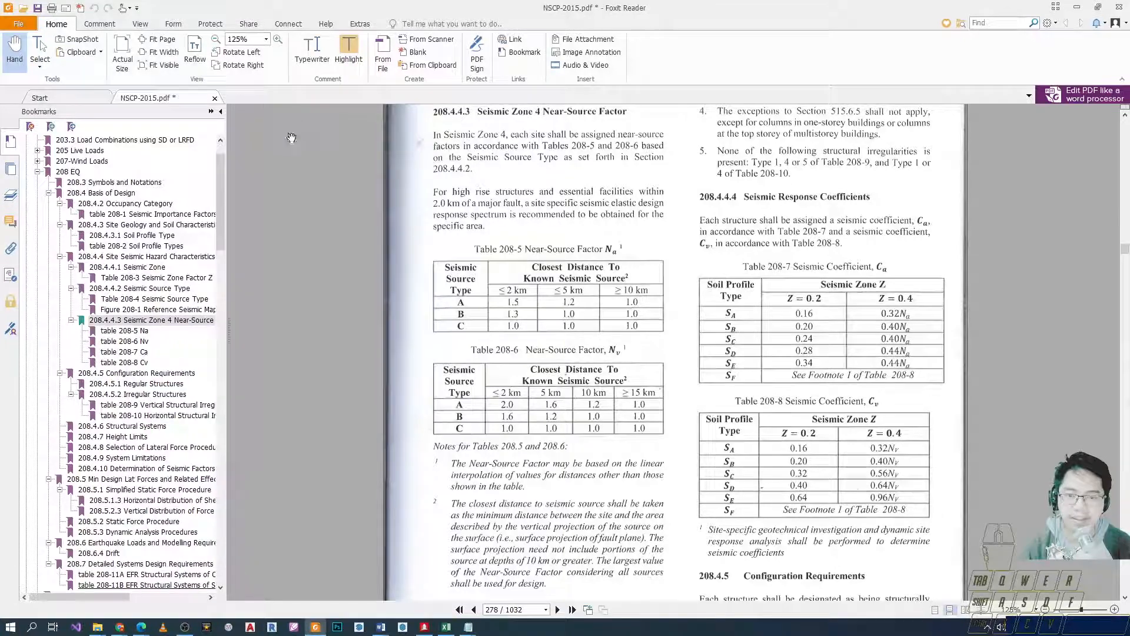
Handwrite the left side of the Na interpolation on screen as (1.2 − 1) over (5 − 10), followed by an equals sign.
click(301, 133)
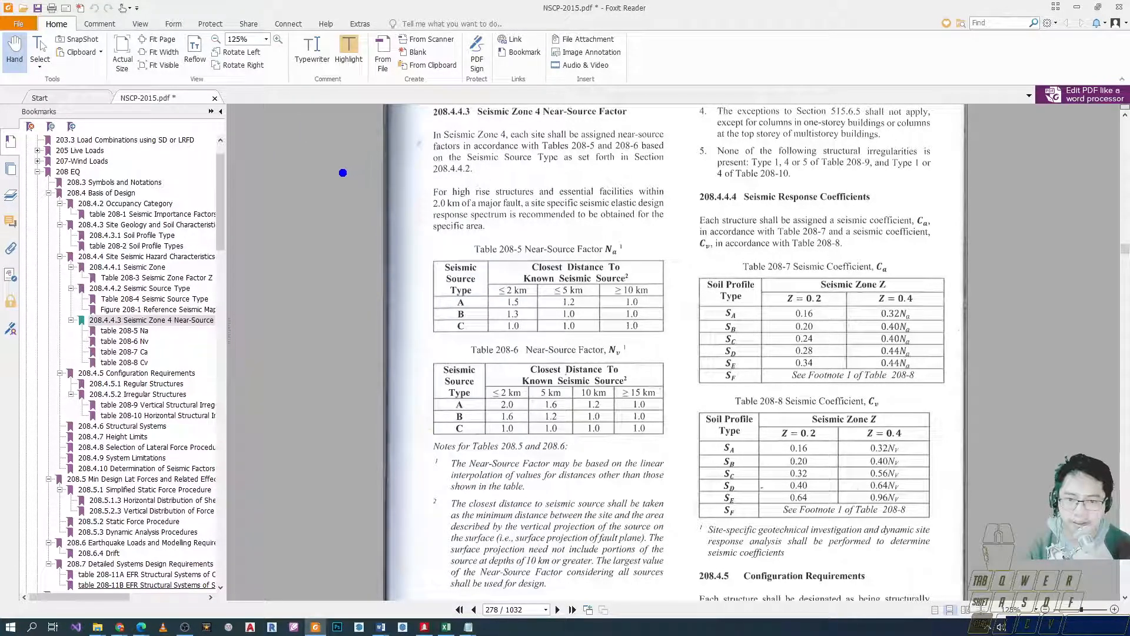
mouse_move(332, 157)
mouse_down()
mouse_move(328, 199)
mouse_move(385, 166)
mouse_move(407, 203)
mouse_up()
click(351, 184)
mouse_move(412, 184)
mouse_down()
mouse_move(440, 184)
mouse_move(457, 201)
mouse_up()
mouse_move(489, 221)
mouse_down()
mouse_move(318, 234)
mouse_move(347, 285)
mouse_up()
mouse_move(352, 250)
mouse_down()
mouse_move(376, 248)
mouse_move(382, 269)
mouse_up()
drag(425, 248, 420, 291)
mouse_move(448, 250)
mouse_down()
mouse_move(443, 302)
mouse_move(452, 252)
mouse_up()
mouse_move(500, 206)
mouse_down()
mouse_move(525, 201)
mouse_move(526, 221)
mouse_up()
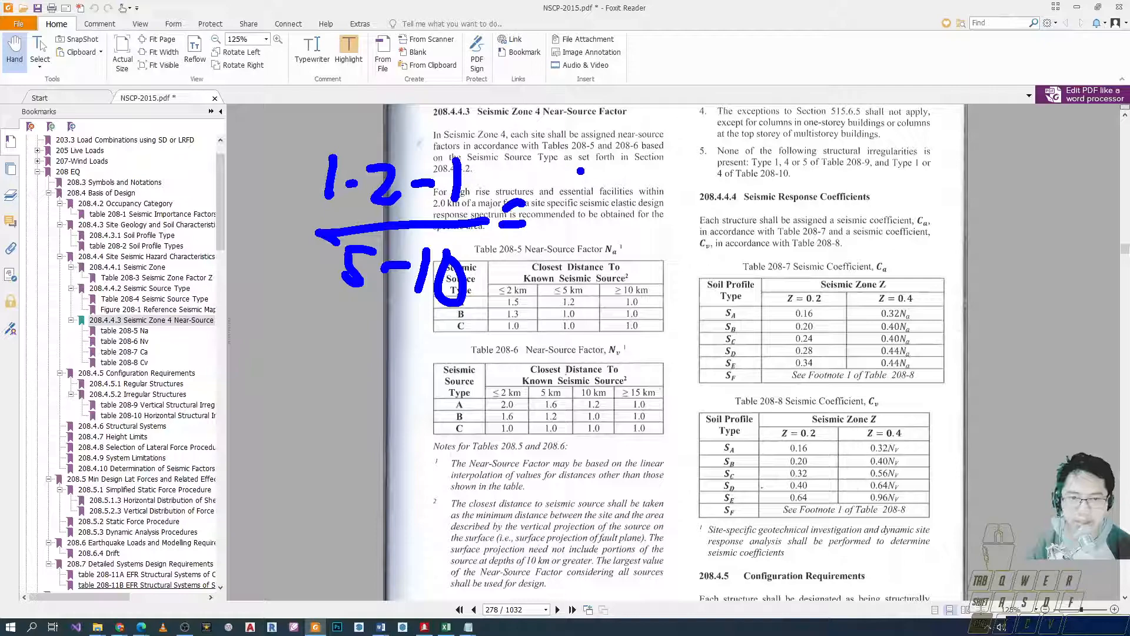
Handwrite the right side of the interpolation as (Na − 1) over (6.3 − 10), with a large check mark beside it.
mouse_move(578, 173)
mouse_down()
mouse_move(576, 213)
mouse_move(611, 143)
mouse_up()
mouse_move(634, 184)
mouse_down()
mouse_move(642, 212)
mouse_move(677, 186)
mouse_move(697, 209)
mouse_up()
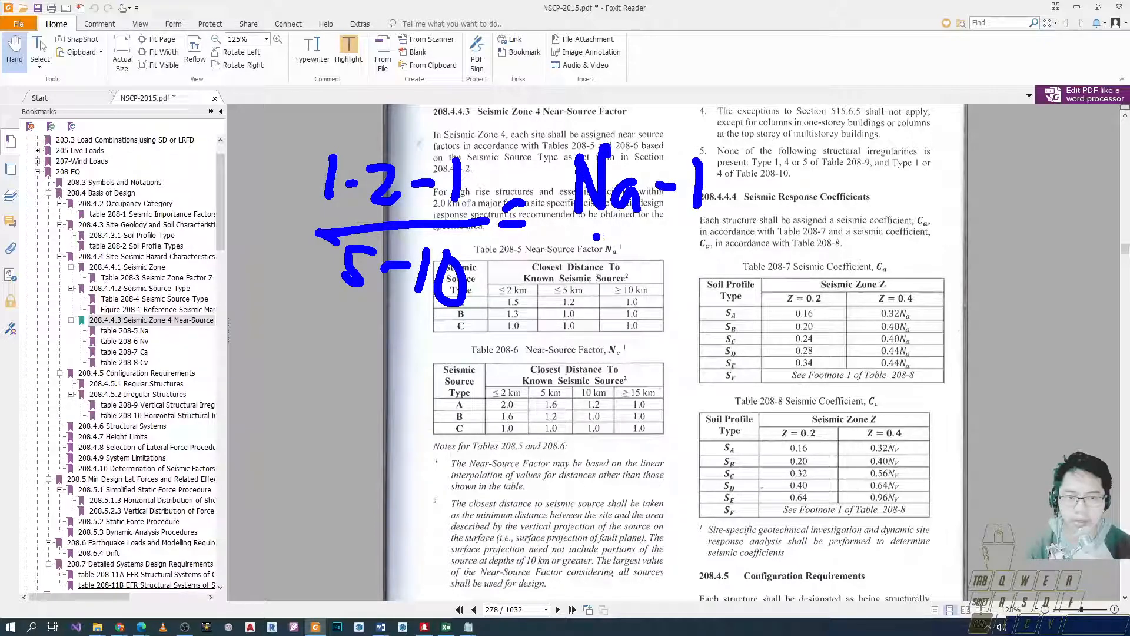
drag(568, 238, 737, 217)
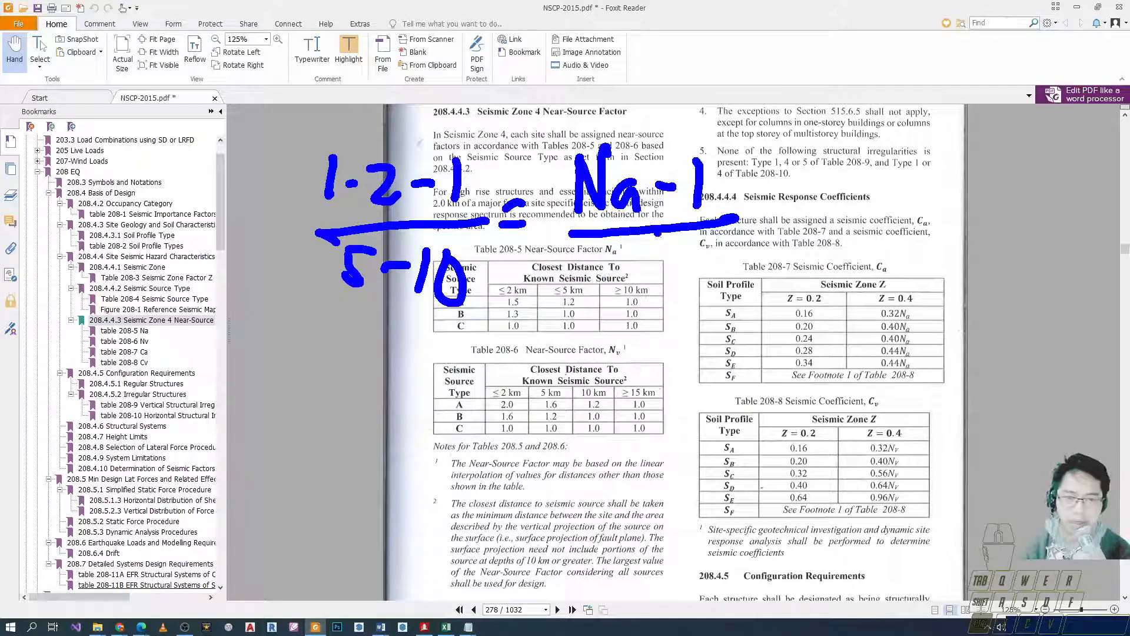
drag(763, 219, 929, 140)
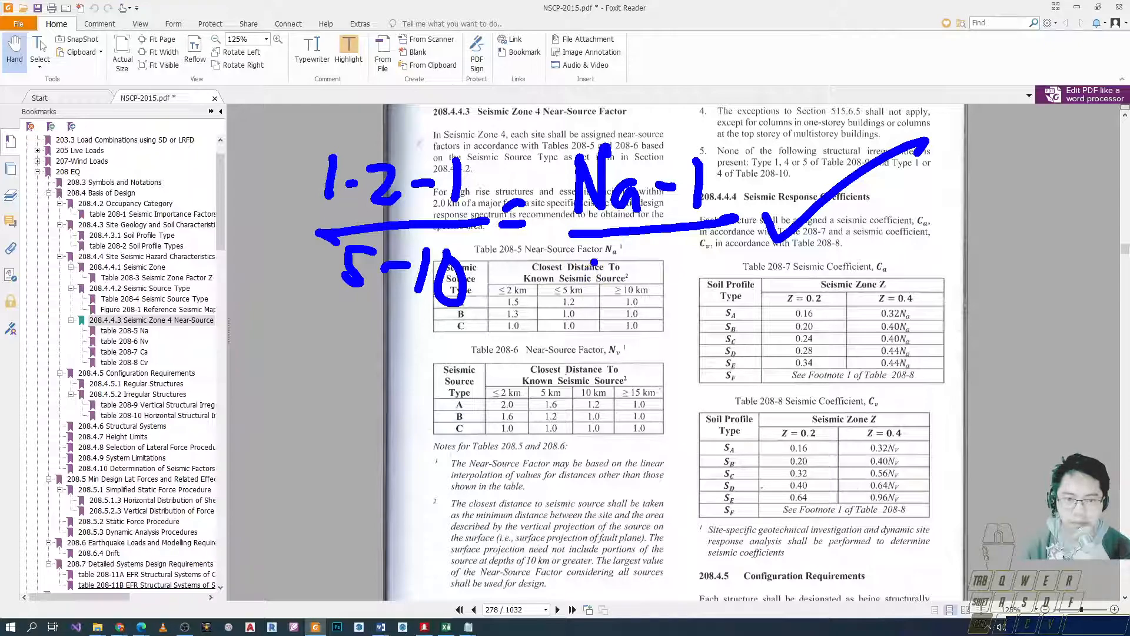
mouse_move(594, 252)
mouse_down()
mouse_move(587, 280)
mouse_move(639, 272)
mouse_move(621, 290)
mouse_up()
click(612, 278)
drag(648, 273, 670, 270)
drag(677, 252, 682, 292)
drag(713, 252, 717, 253)
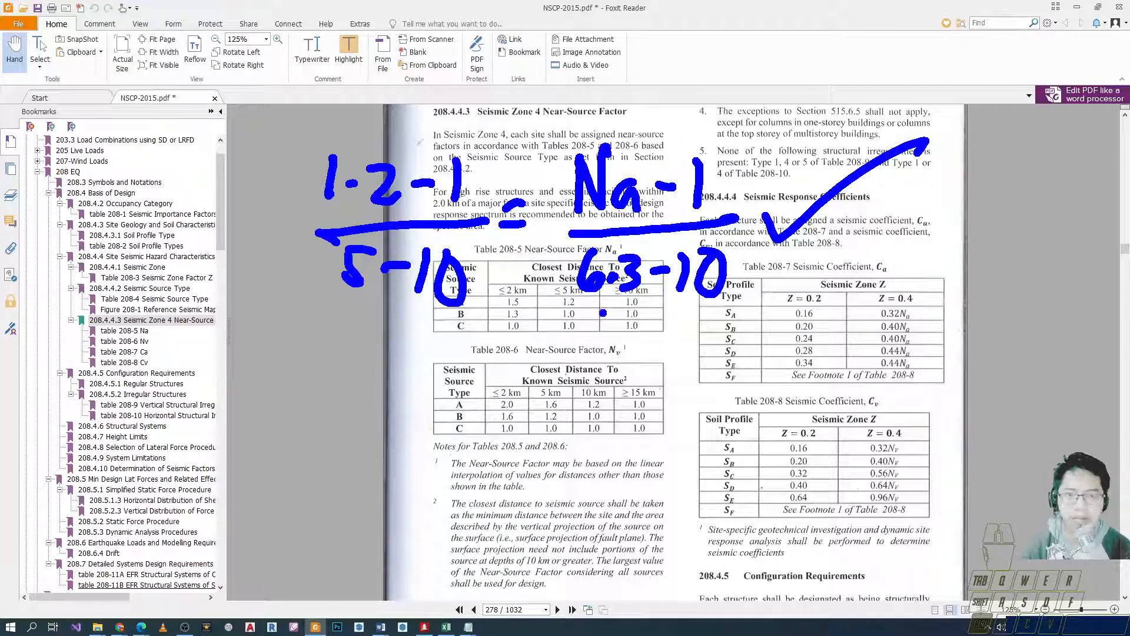
Circle Na and 1.2 in the handwritten equation, draw a line beneath it, and clear all screen annotations.
mouse_move(559, 117)
mouse_down()
mouse_move(676, 197)
mouse_move(557, 120)
mouse_up()
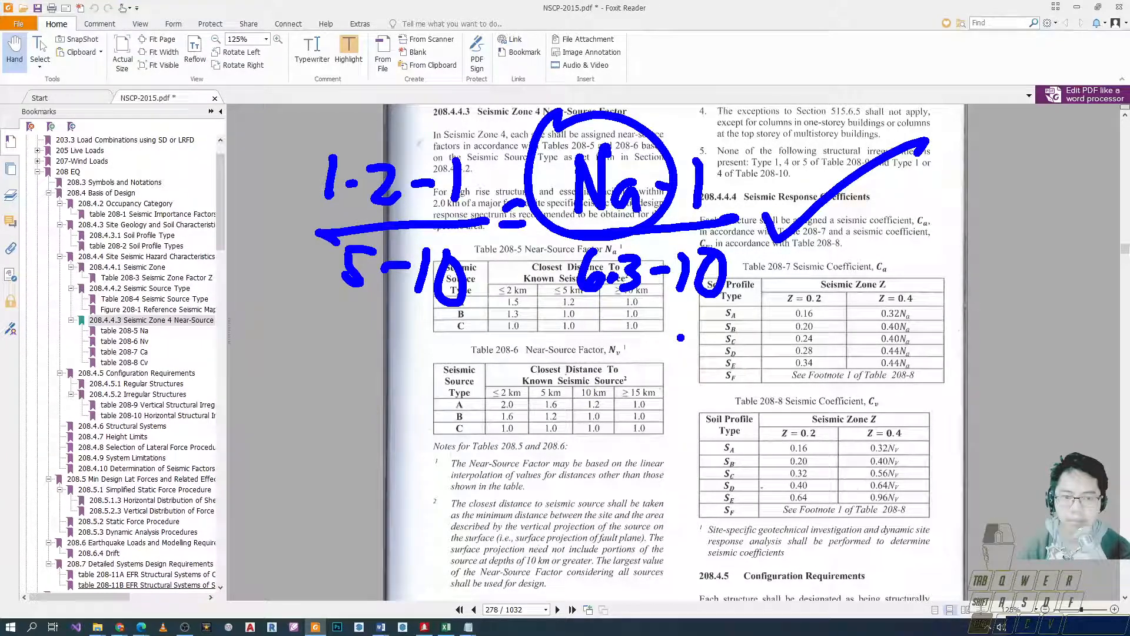
drag(424, 304, 681, 339)
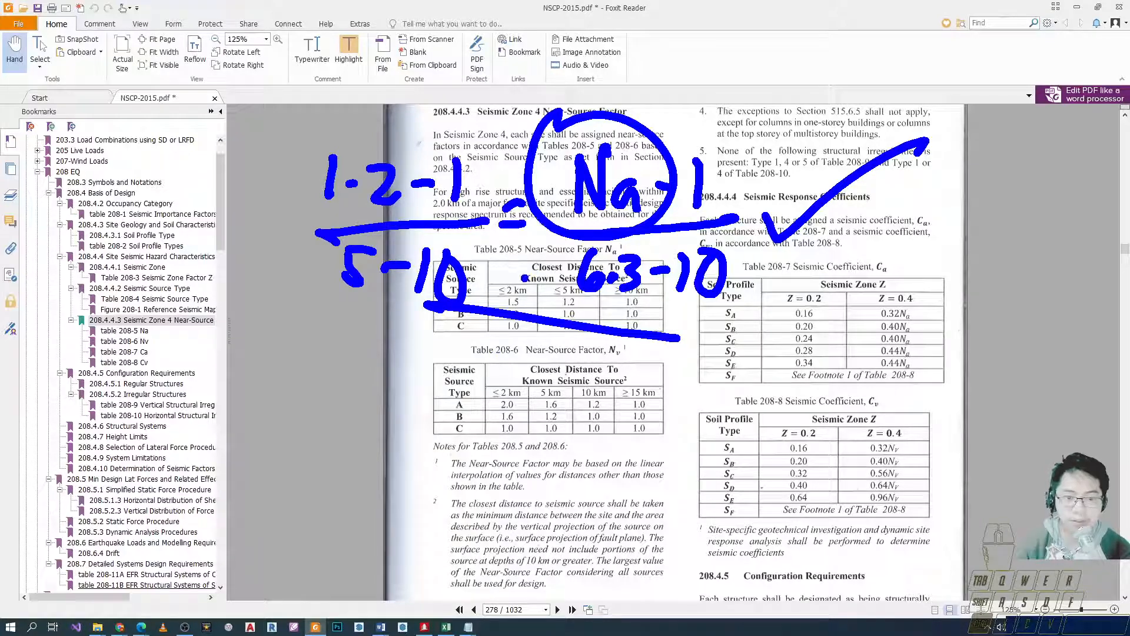
mouse_move(334, 139)
mouse_down()
mouse_move(309, 171)
mouse_move(333, 125)
mouse_up()
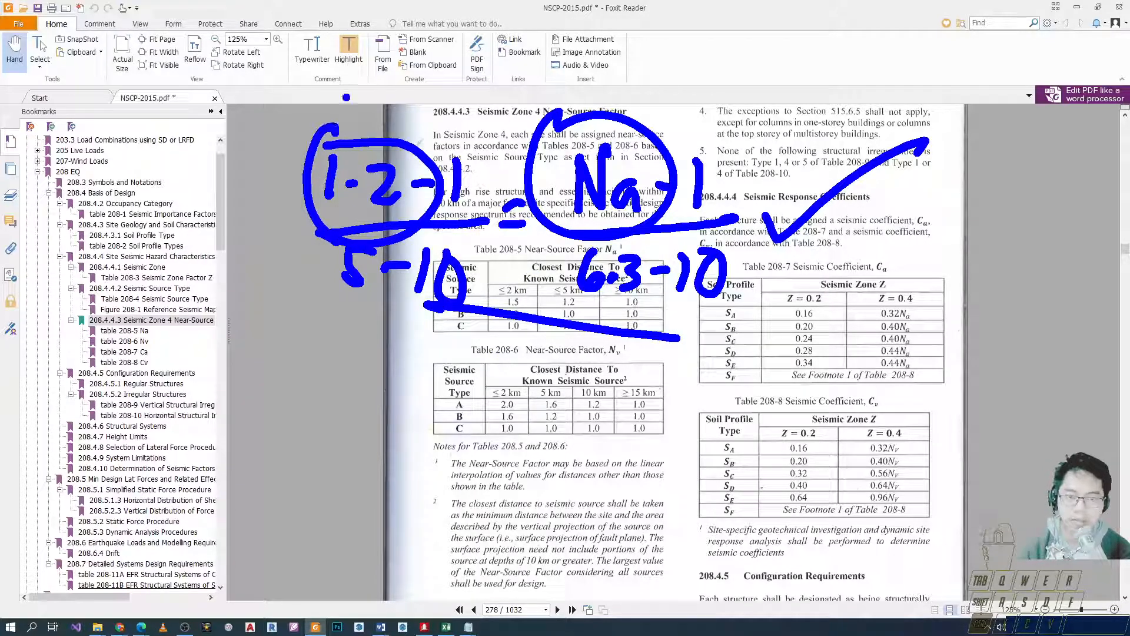
key(Escape)
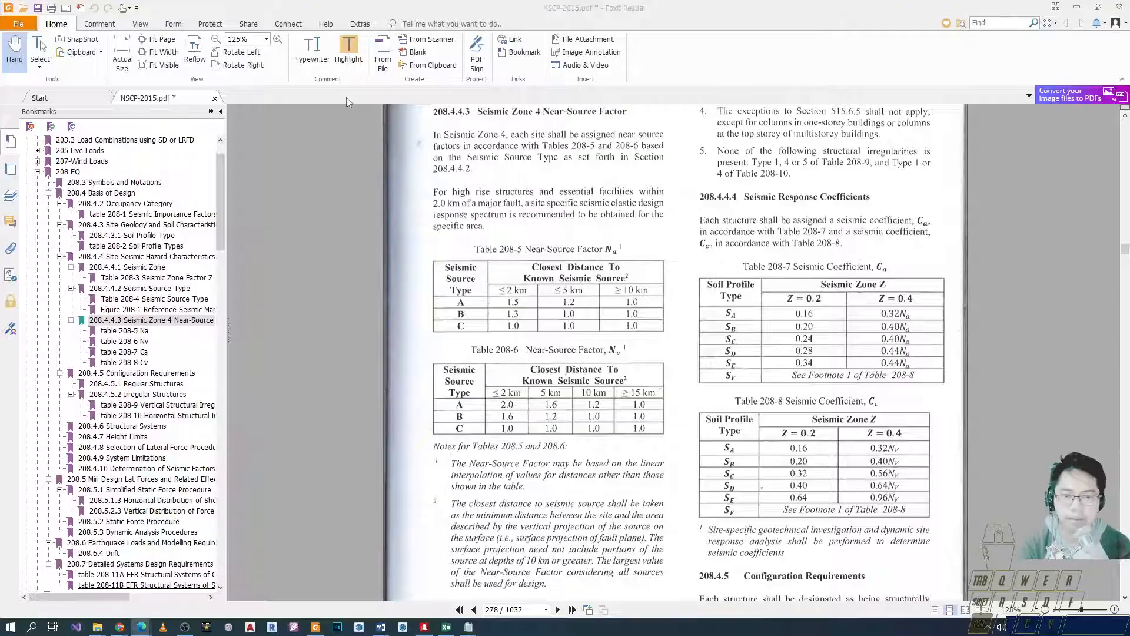
Compare the FaultFinder distance with Table 208-5 again and box the source type A value in the ≤ 5 km column.
key(alt+Tab)
key(alt+Tab)
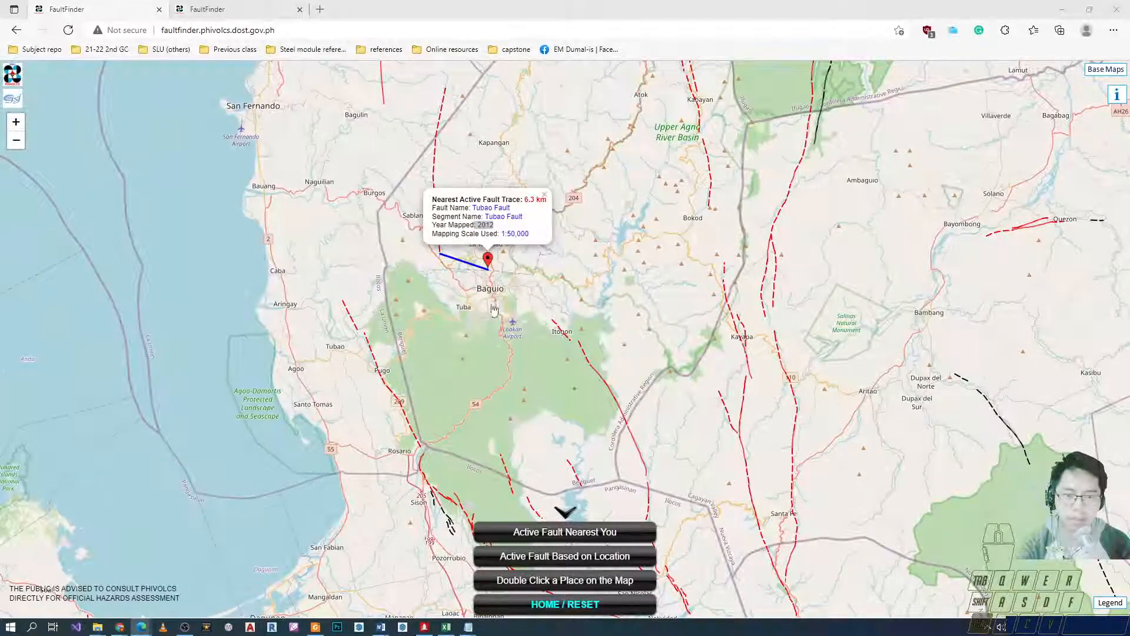
key(alt+Tab)
key(alt+Tab)
scroll(554, 307, up, 1)
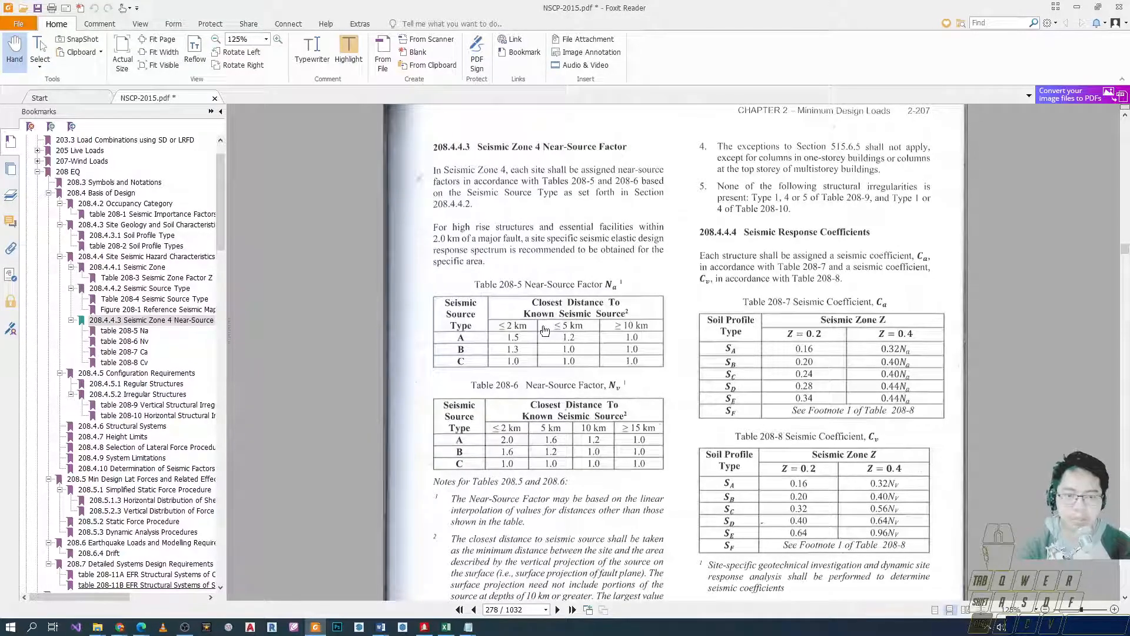
ctrl+drag(547, 324, 590, 352)
key(alt+Tab)
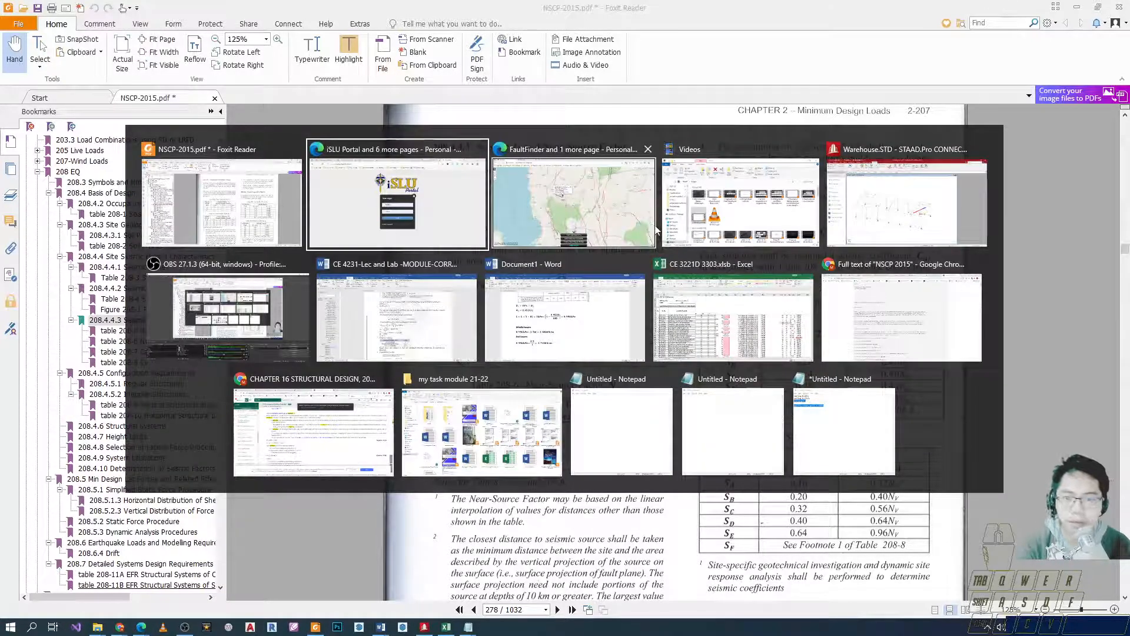
key(Escape)
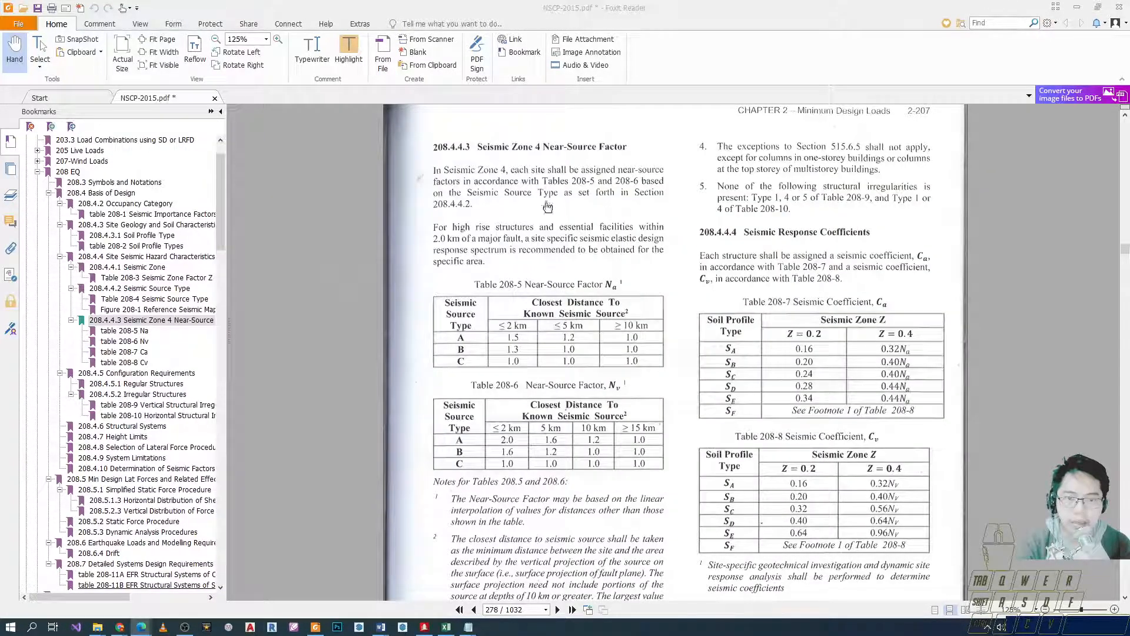
Box the Na symbol in the Table 208-5 title, and set near source factor Na to 1.2 in STAAD.Pro's seismic parameters.
ctrl+drag(592, 266, 618, 305)
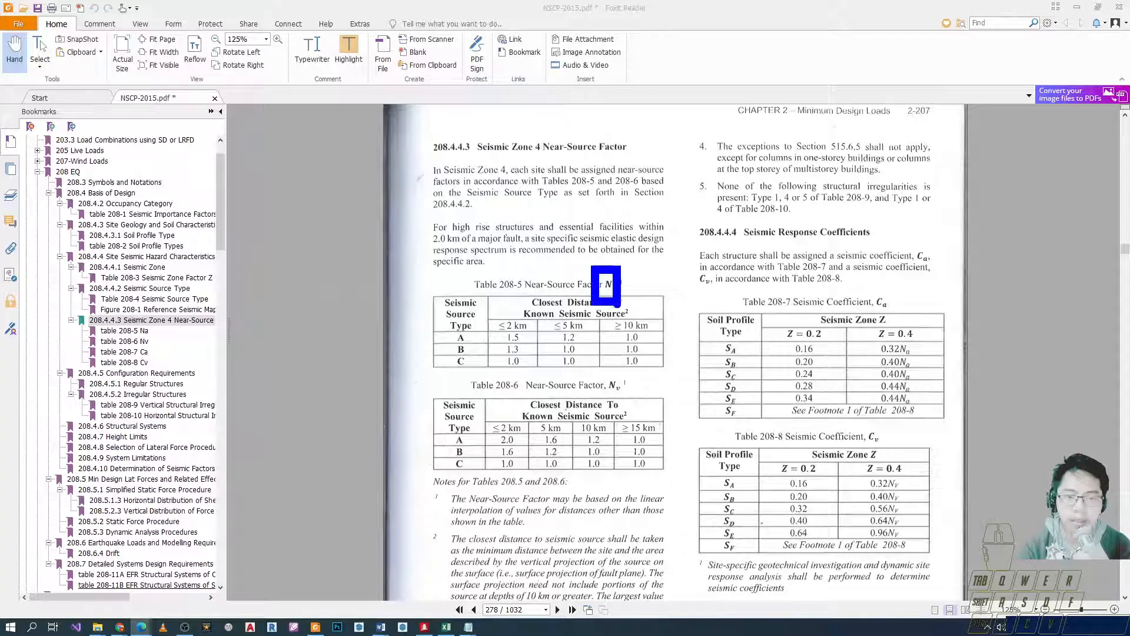
key(alt+Tab)
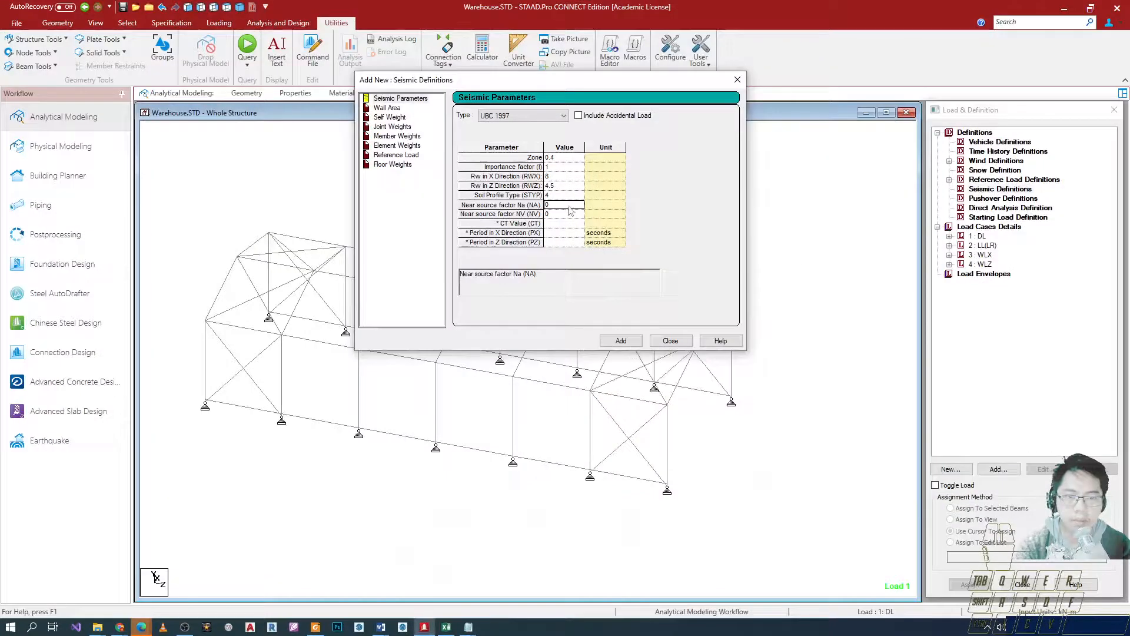
text(.2)
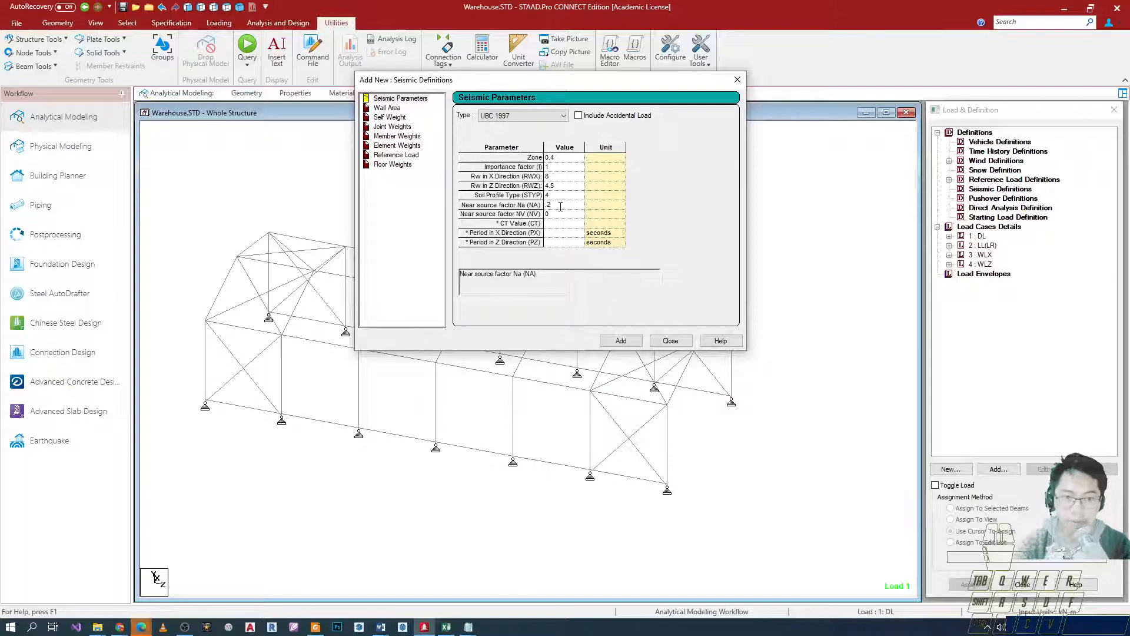
Box Table 208-6 and its source type A row in the NSCP-2015 PDF, and return to STAAD.Pro.
key(alt+Tab)
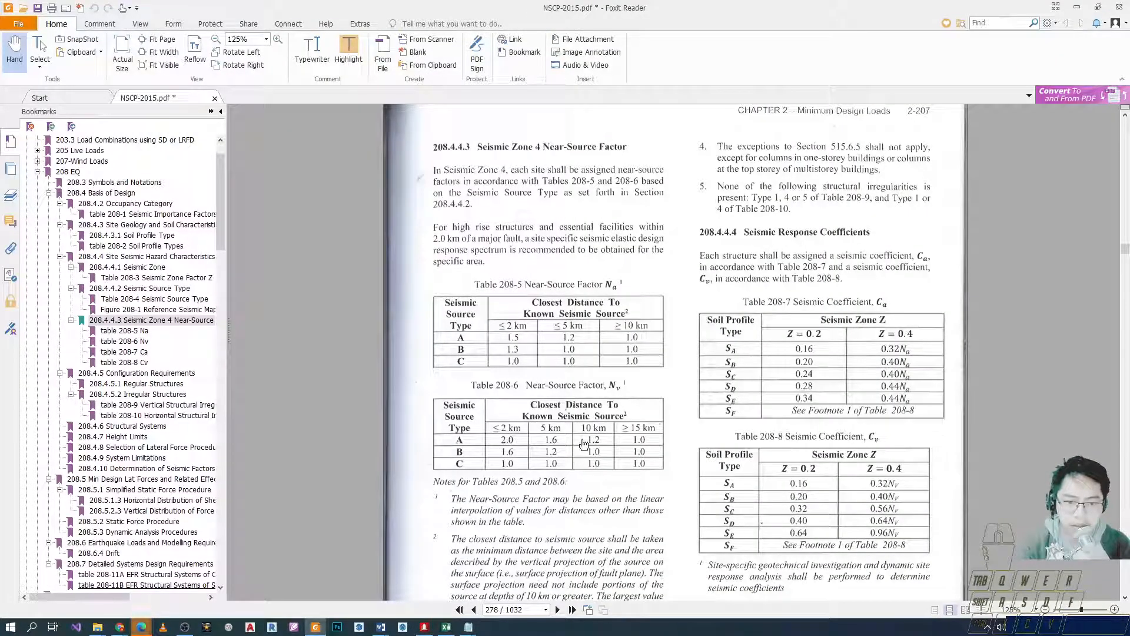
drag(420, 384, 686, 483)
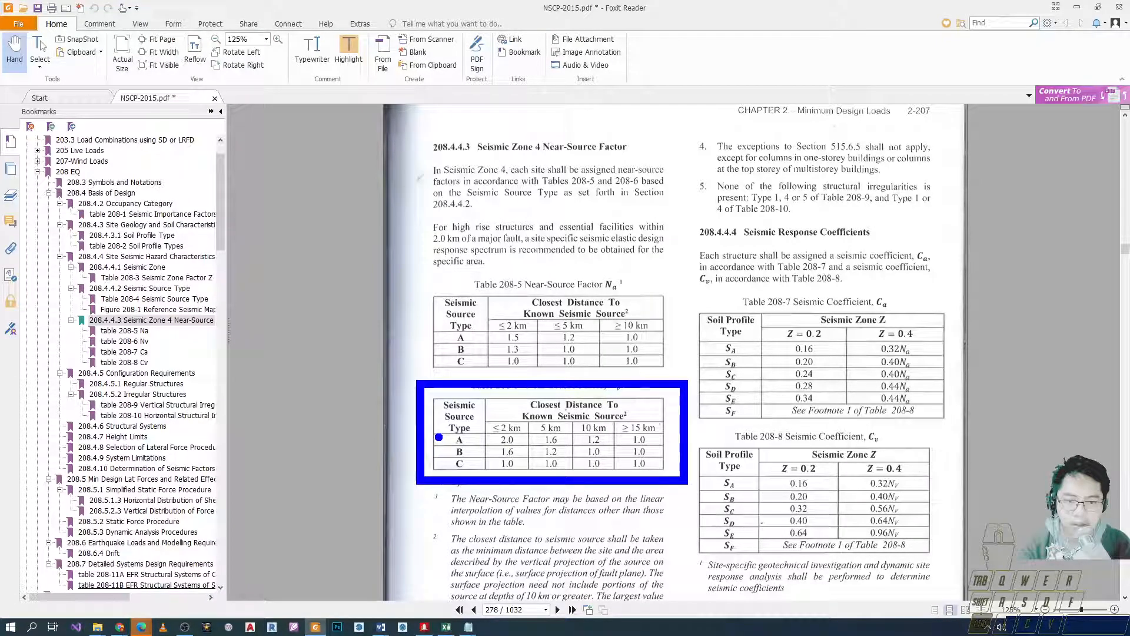
drag(440, 433, 644, 452)
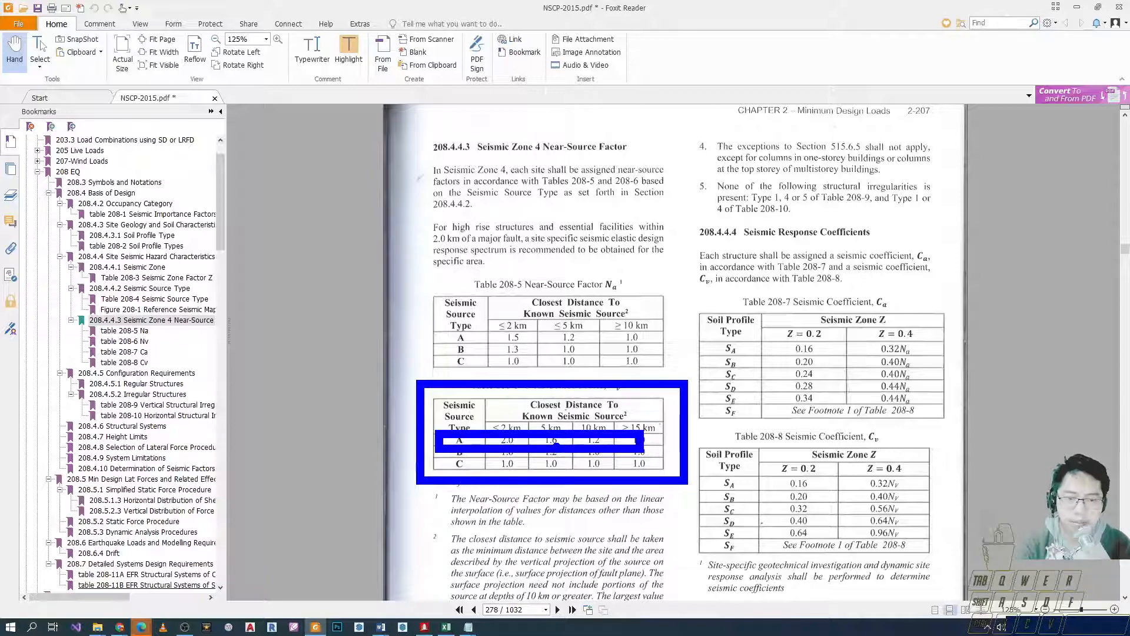
key(alt+Tab)
key(alt+Tab)
key(alt+Tab)
key(alt+Tab)
key(alt+Tab)
key(alt+Tab)
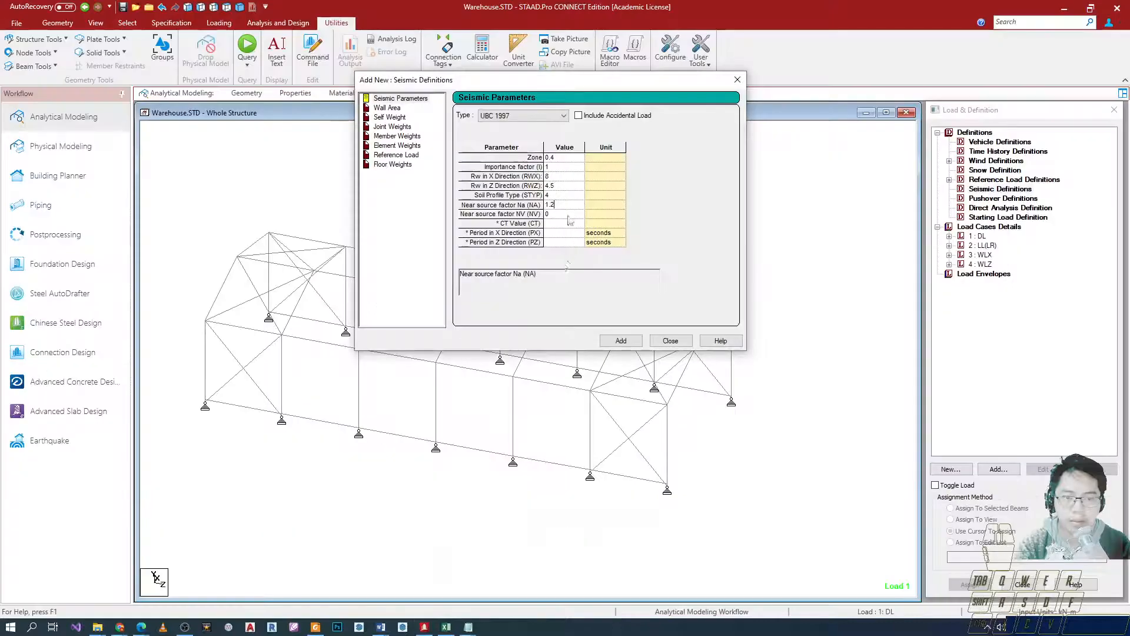
Set near source factor NV to 1.6 in the UBC 1997 seismic parameters.
click(568, 221)
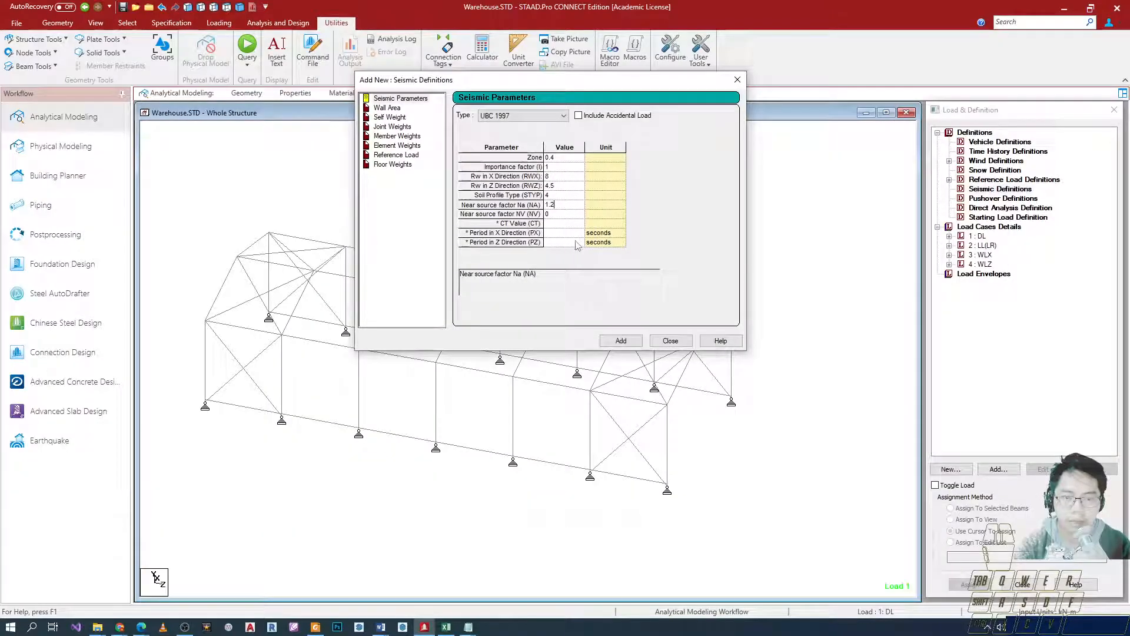
click(576, 214)
text(1.6)
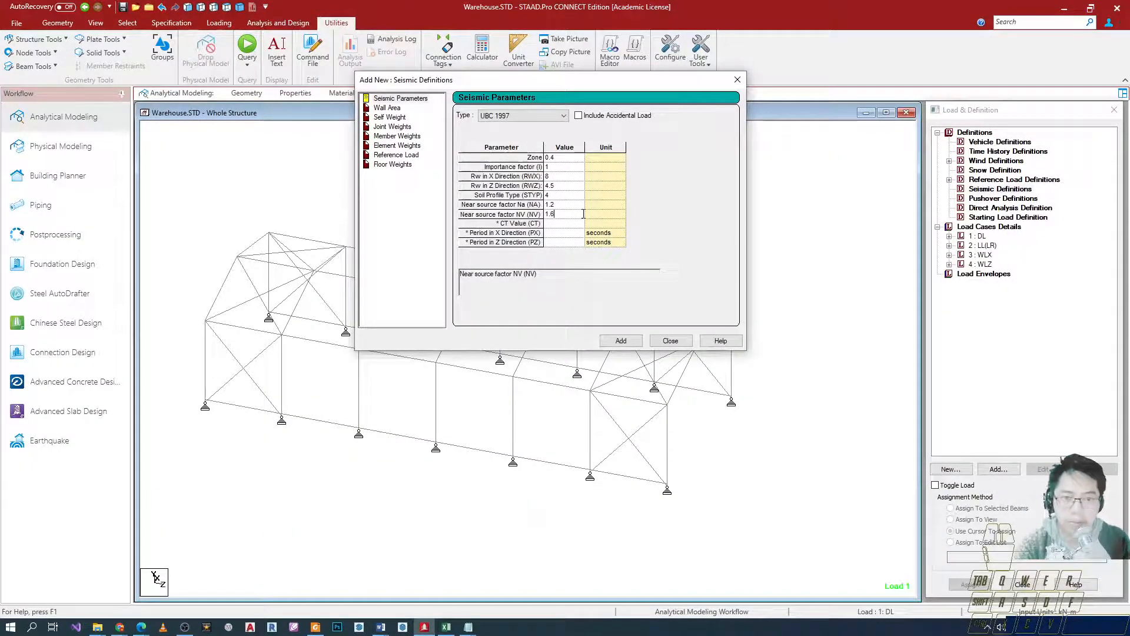
Select the CT value, draw a box around the optional CT, PX and PZ rows, and clear the annotation.
click(565, 224)
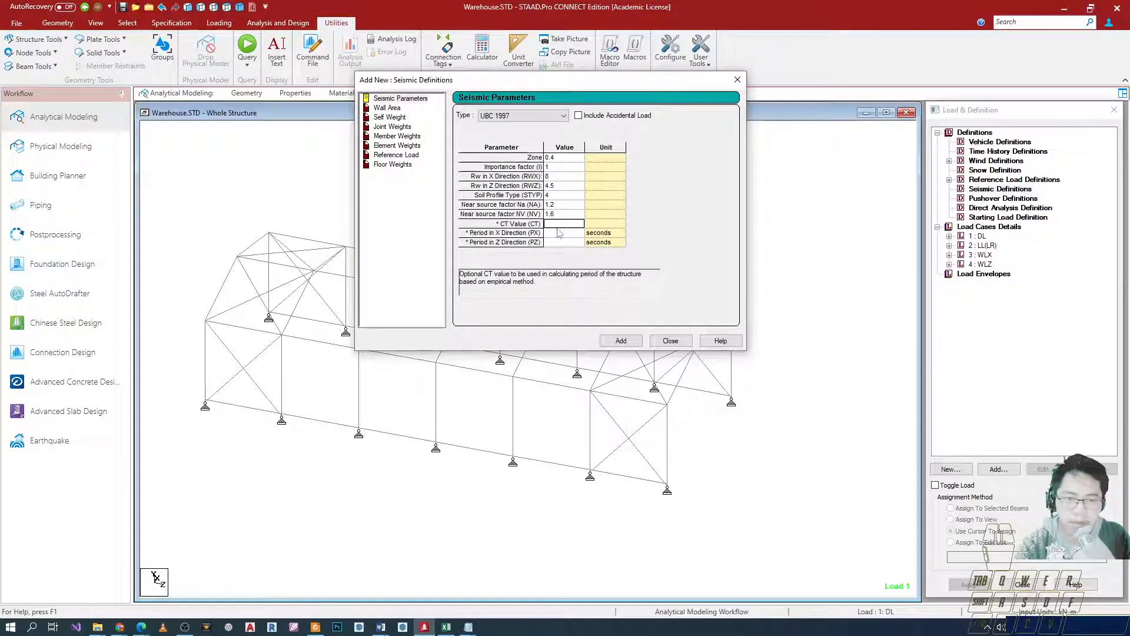
key(ctrl+2)
mouse_move(447, 212)
ctrl+mouse_down()
mouse_move(662, 265)
mouse_move(646, 260)
ctrl+mouse_up()
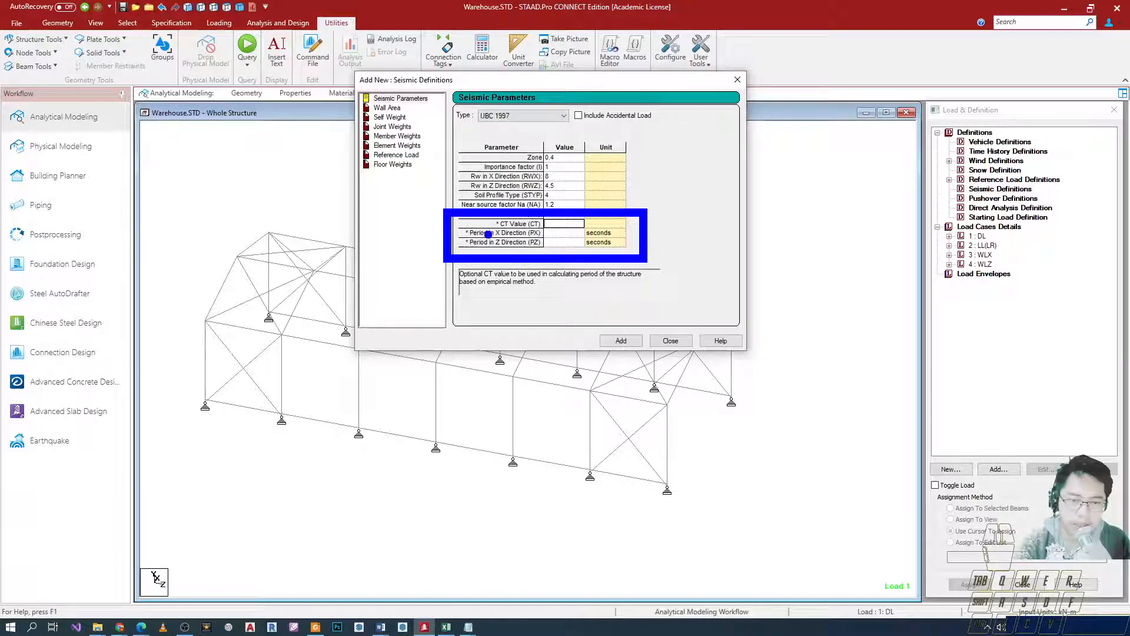
key(Escape)
Find Method A in the NSCP-2015 PDF and box Equation 208-12 and the Ct value 0.0853 for steel moment-resisting frames.
key(alt+Tab)
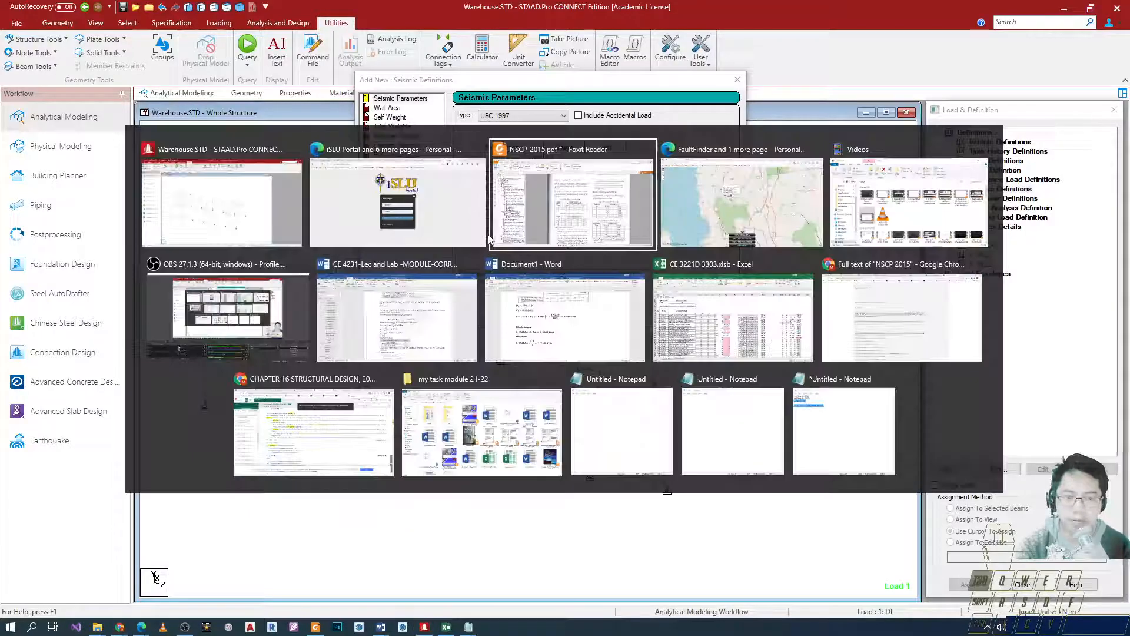
scroll(540, 283, down, 3)
scroll(553, 306, up, 3)
scroll(568, 337, down, 8)
scroll(569, 337, down, 20)
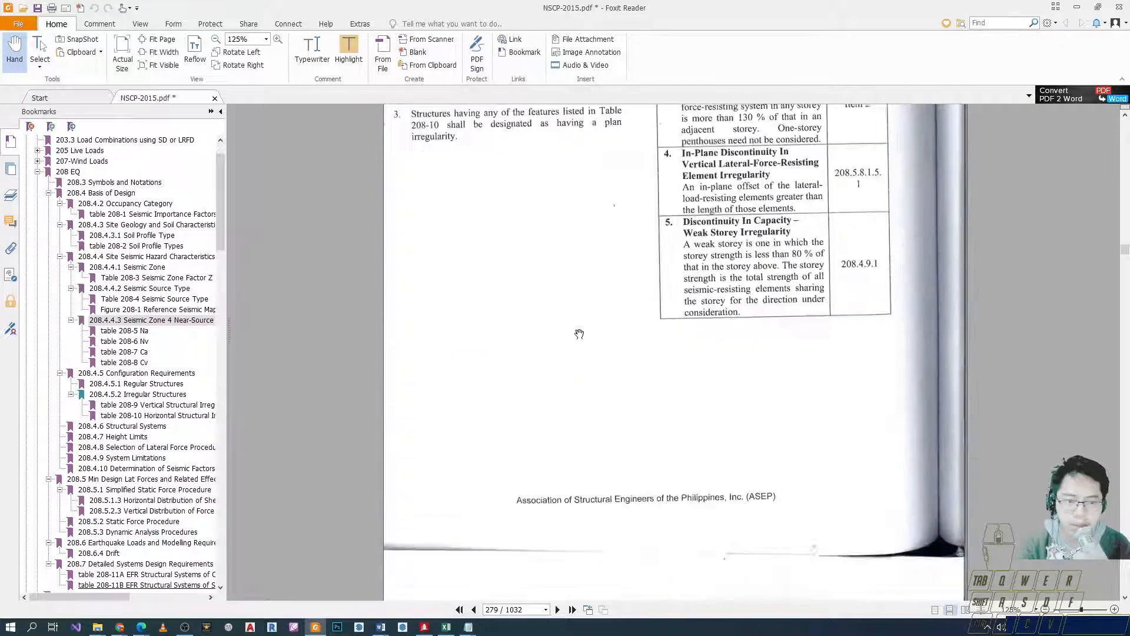
scroll(575, 342, down, 20)
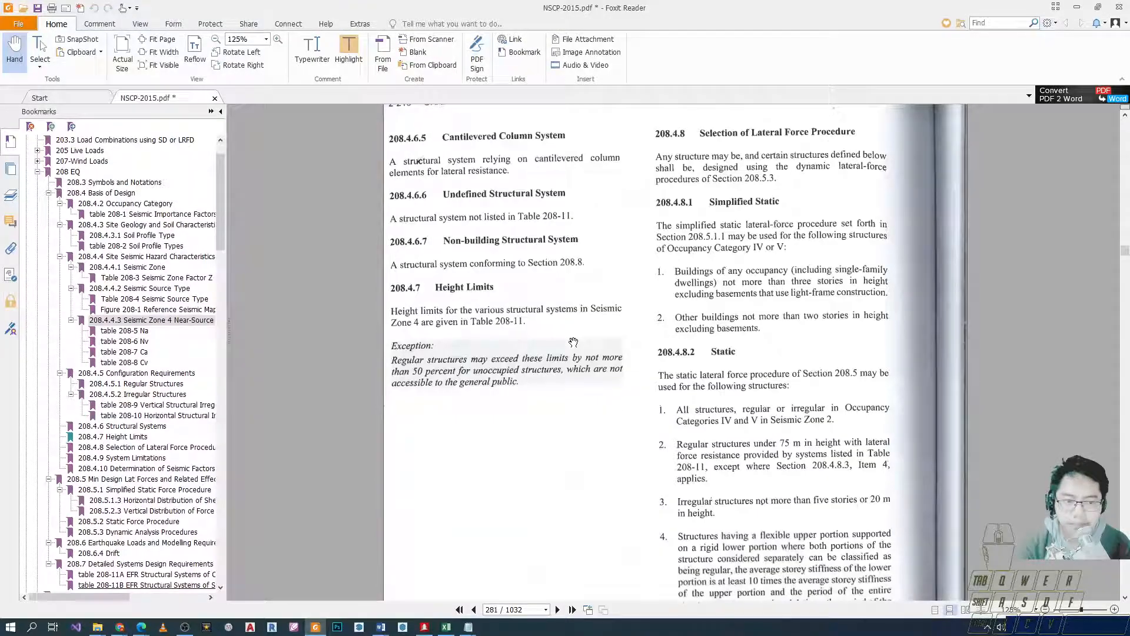
scroll(575, 343, down, 20)
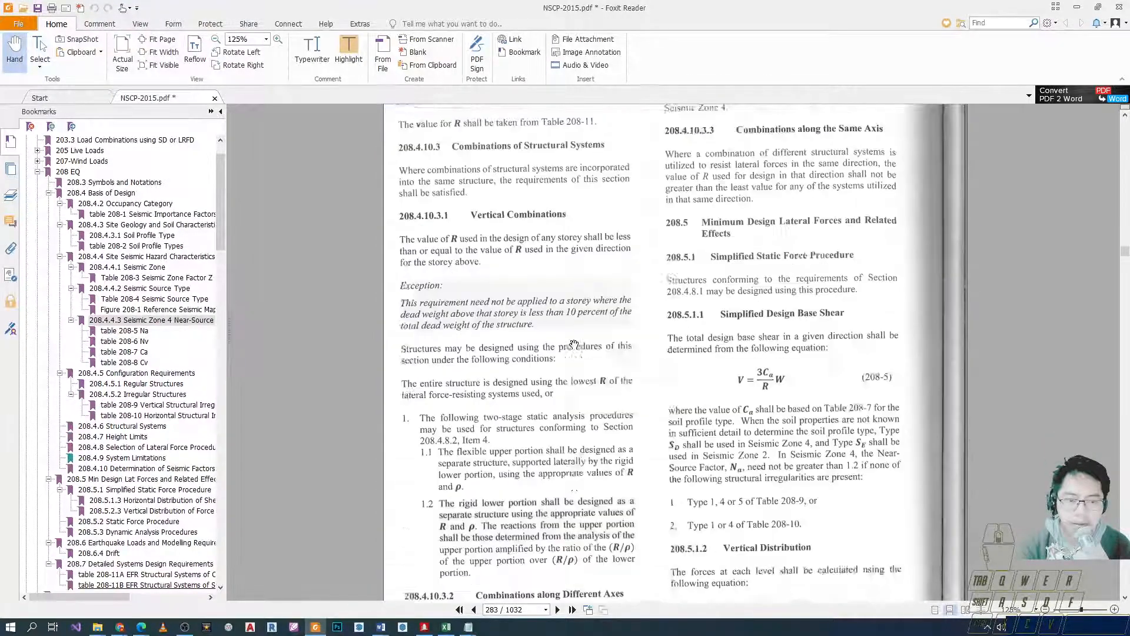
scroll(575, 343, down, 20)
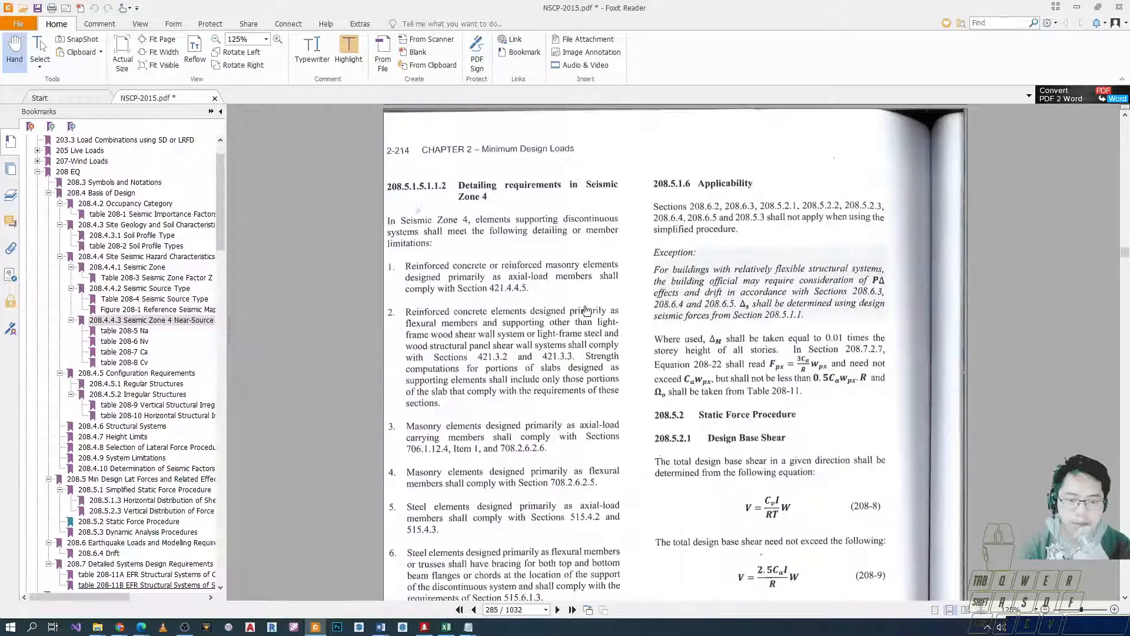
scroll(587, 310, down, 6)
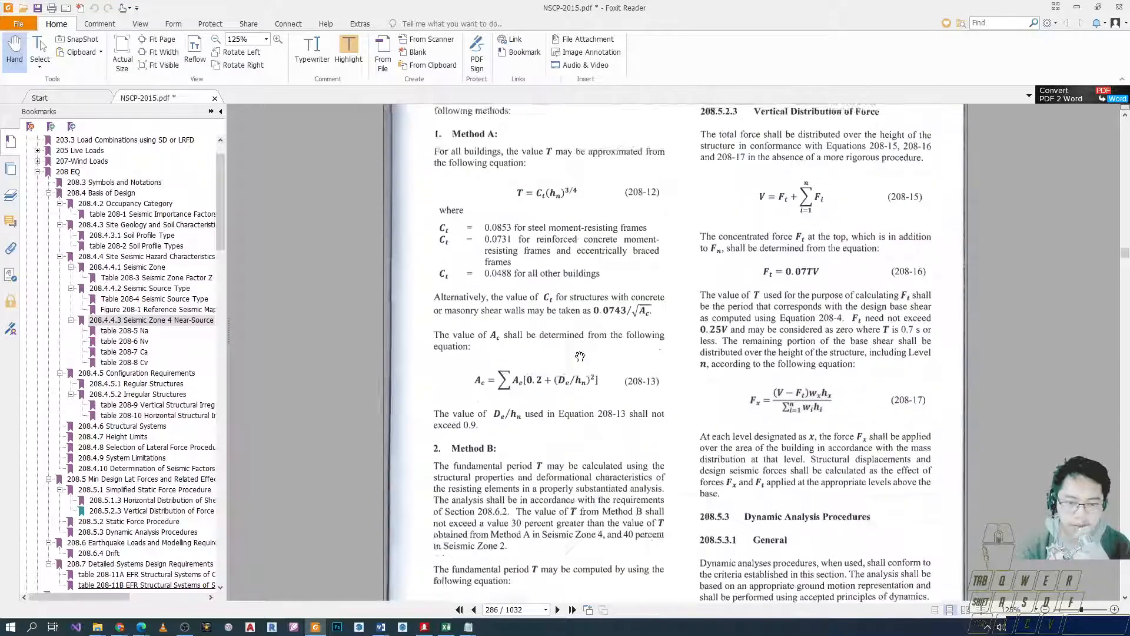
scroll(583, 360, up, 5)
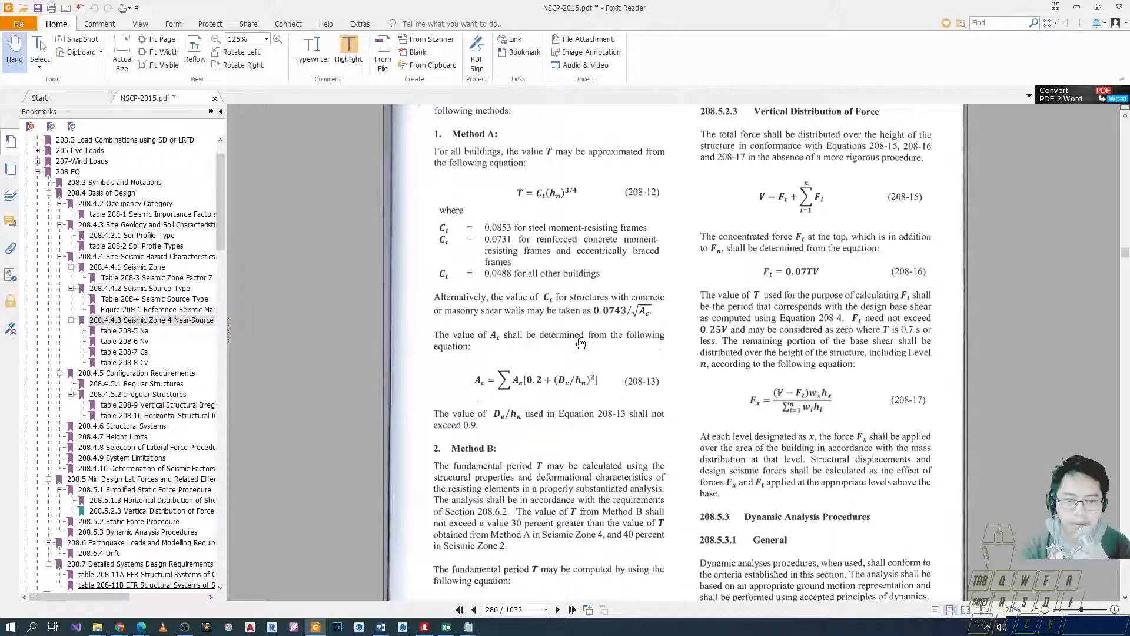
mouse_move(406, 165)
mouse_down()
mouse_move(638, 241)
mouse_move(638, 222)
mouse_move(702, 218)
mouse_up()
drag(403, 205, 670, 240)
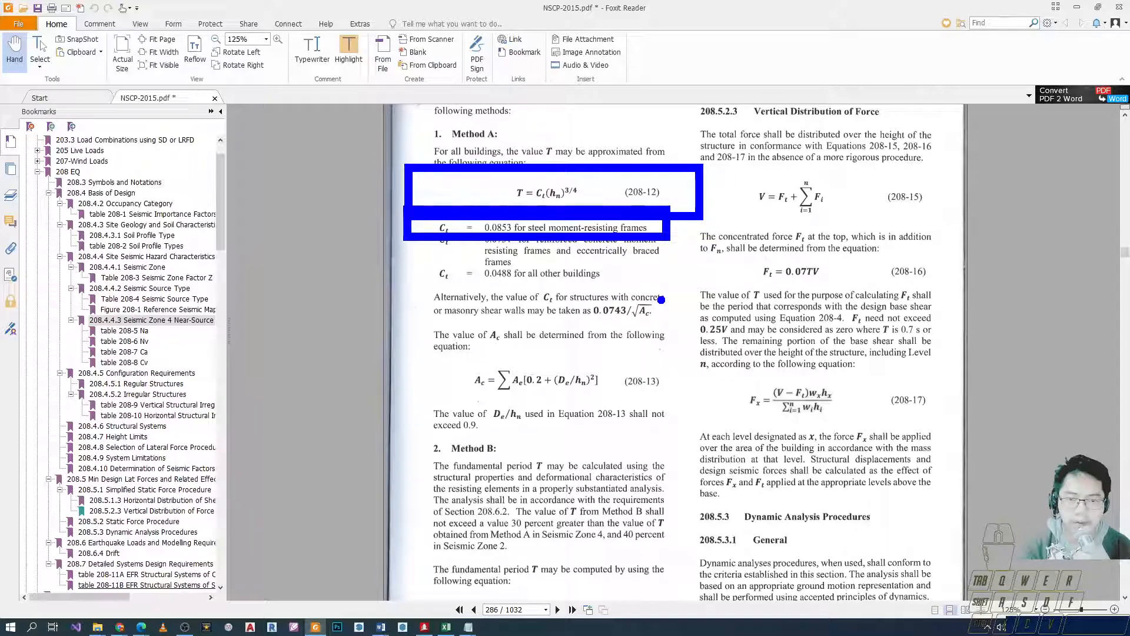
Clear the annotation in the NSCP-2015 PDF, return to STAAD.Pro and set the CT value to .0853.
key(Escape)
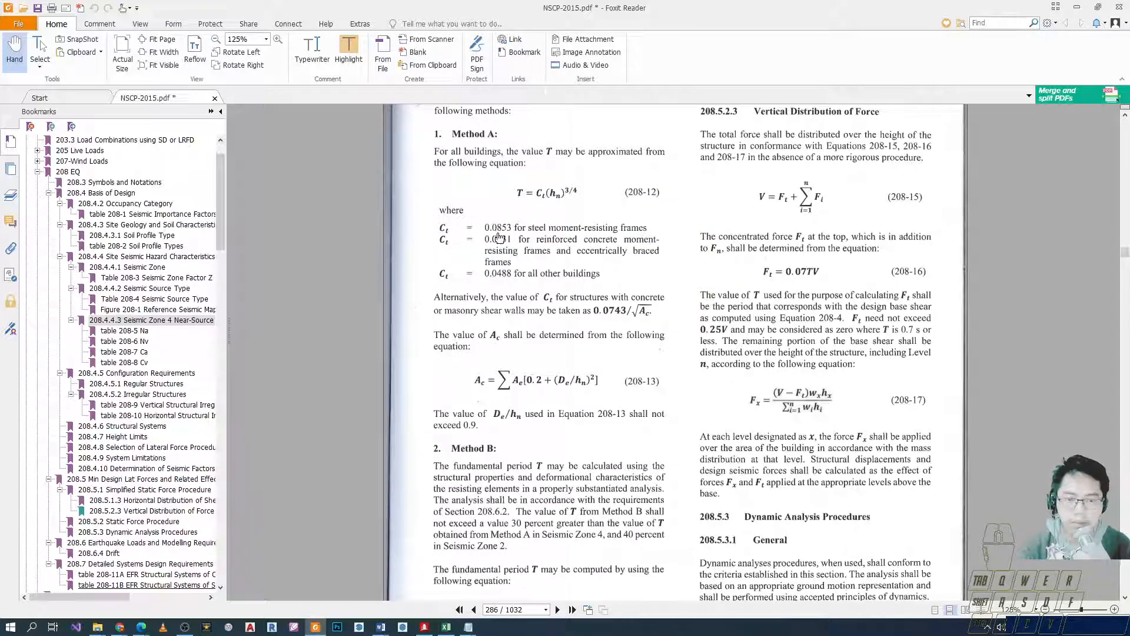
key(alt+Tab)
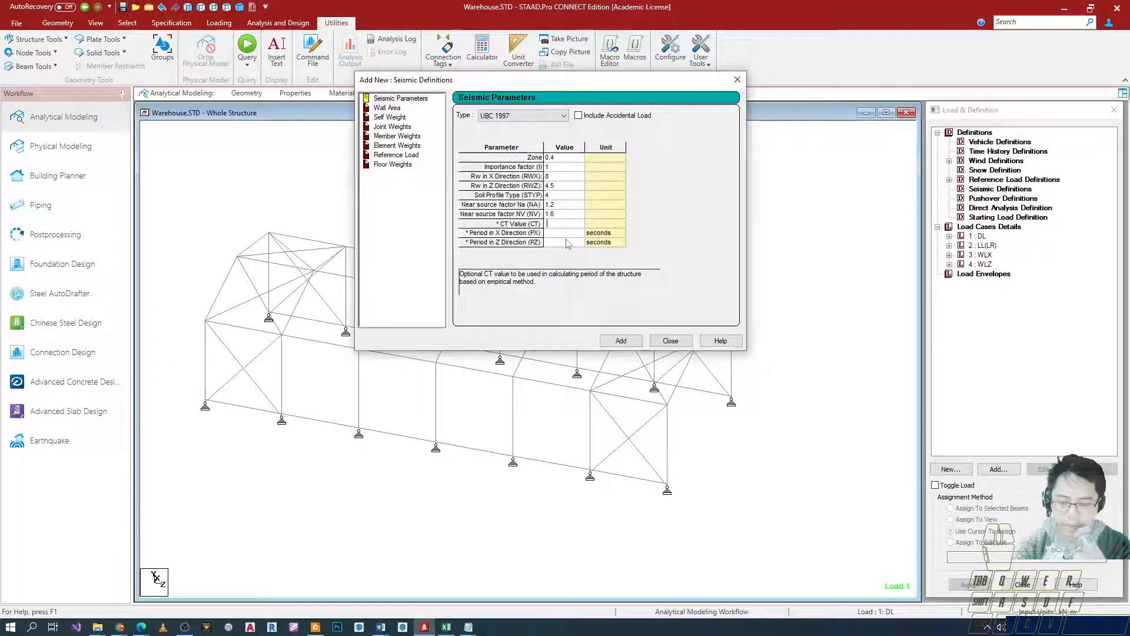
text(.0853)
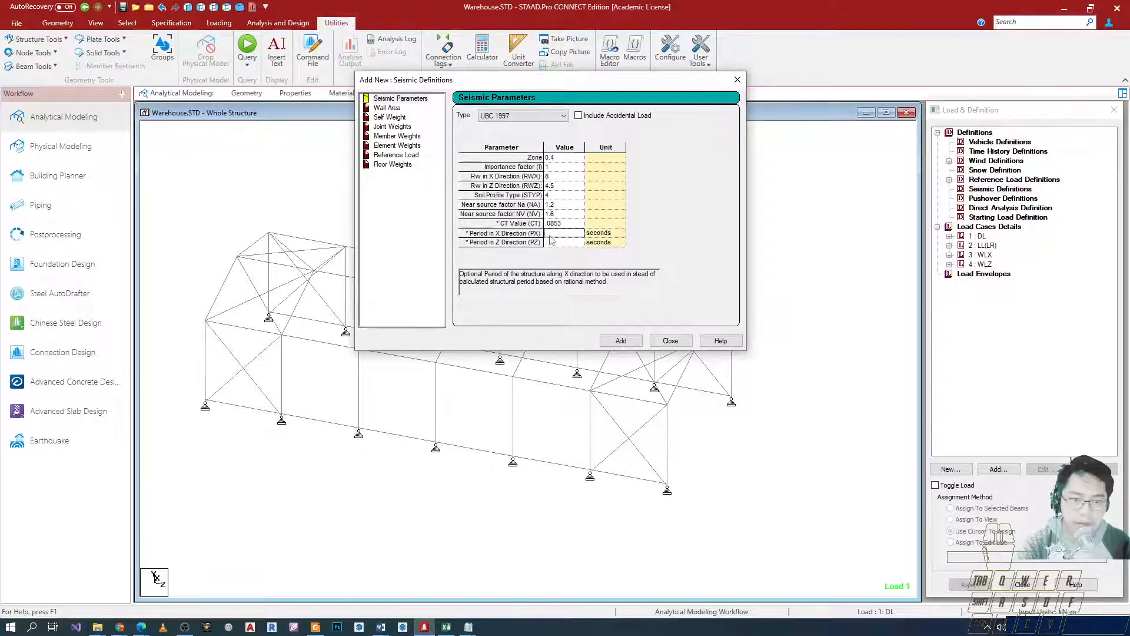
Box the period T in Equation 208-12 and the Ct symbols in the NSCP-2015 PDF, and return to STAAD.Pro.
key(alt+Tab)
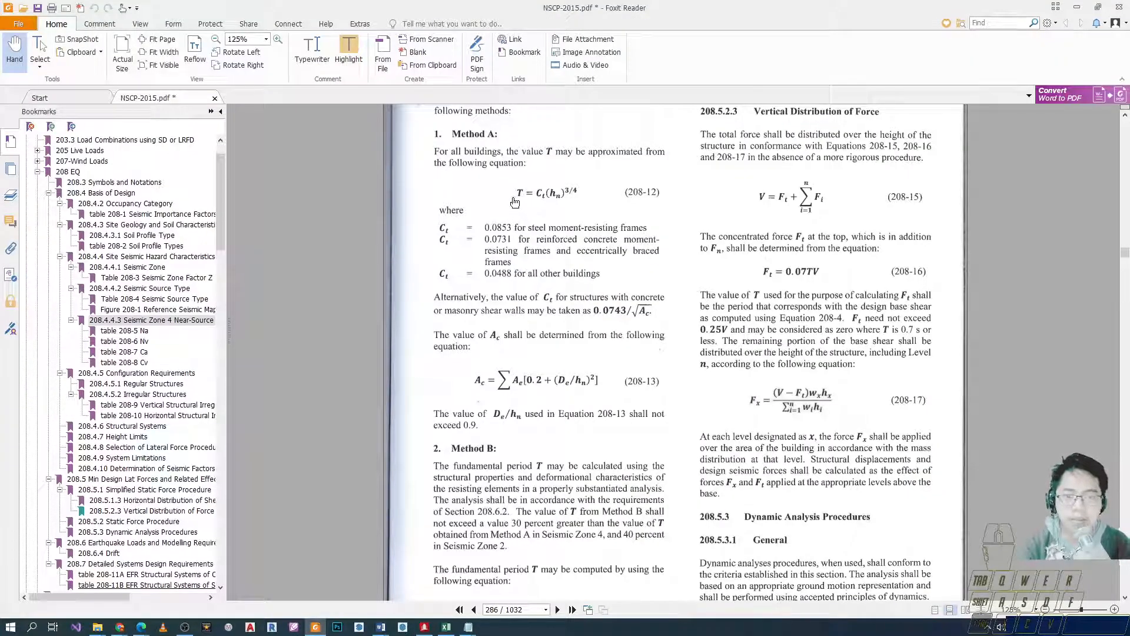
double_click(519, 192)
ctrl+drag(526, 209, 528, 209)
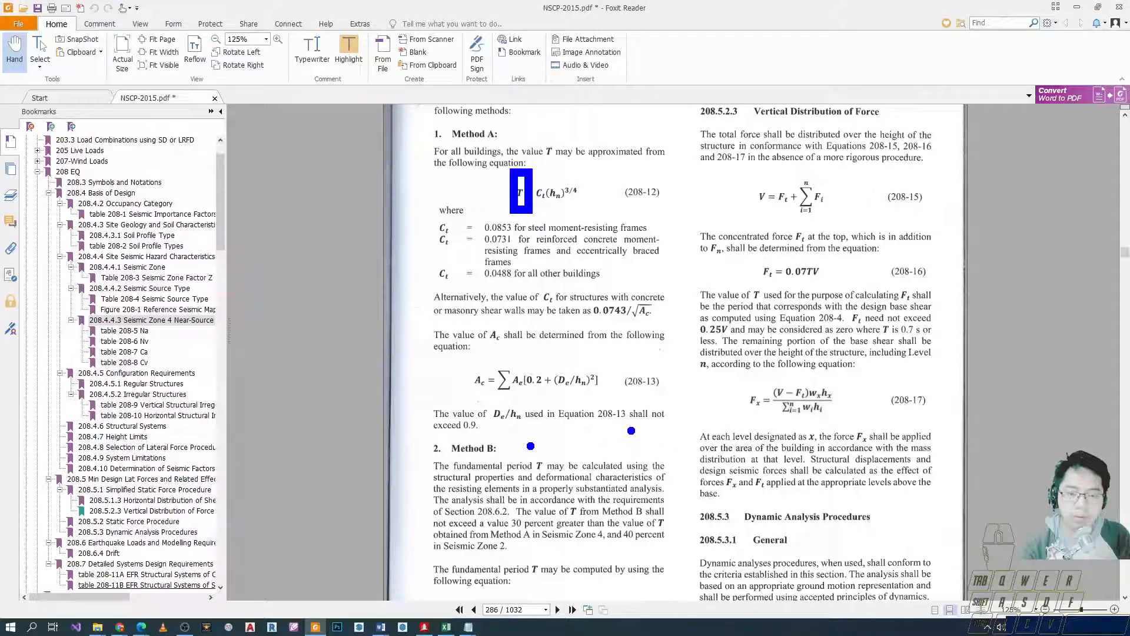
key(Escape)
key(ctrl+shift+2)
ctrl+drag(415, 217, 488, 291)
key(alt+Tab)
key(alt+Tab)
key(alt+Tab)
key(alt+Tab)
key(alt+Tab)
key(alt+Tab)
Box the optional PX and PZ rows, clear the annotation, and add the UBC 1997 parameters with both periods left blank.
click(588, 194)
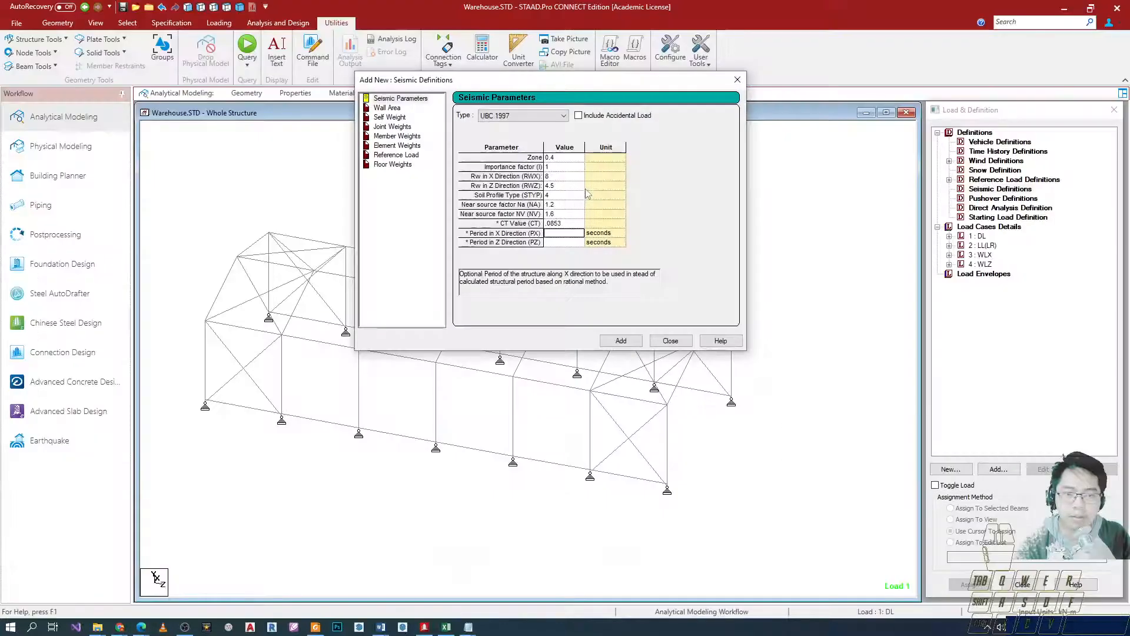
ctrl+drag(449, 221, 629, 256)
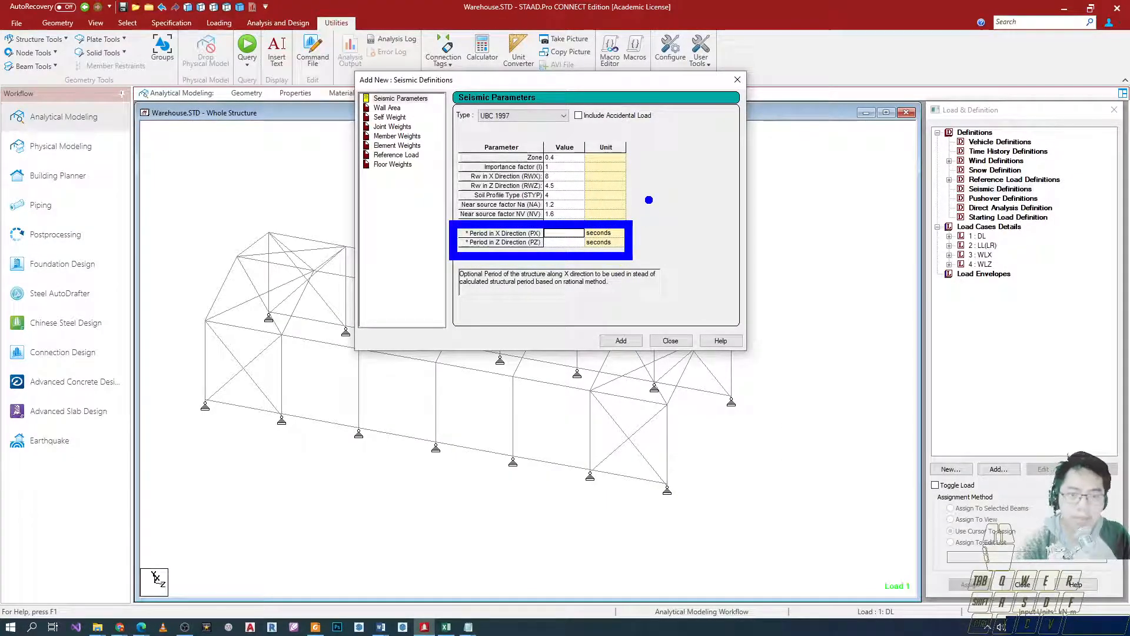
key(Escape)
click(621, 342)
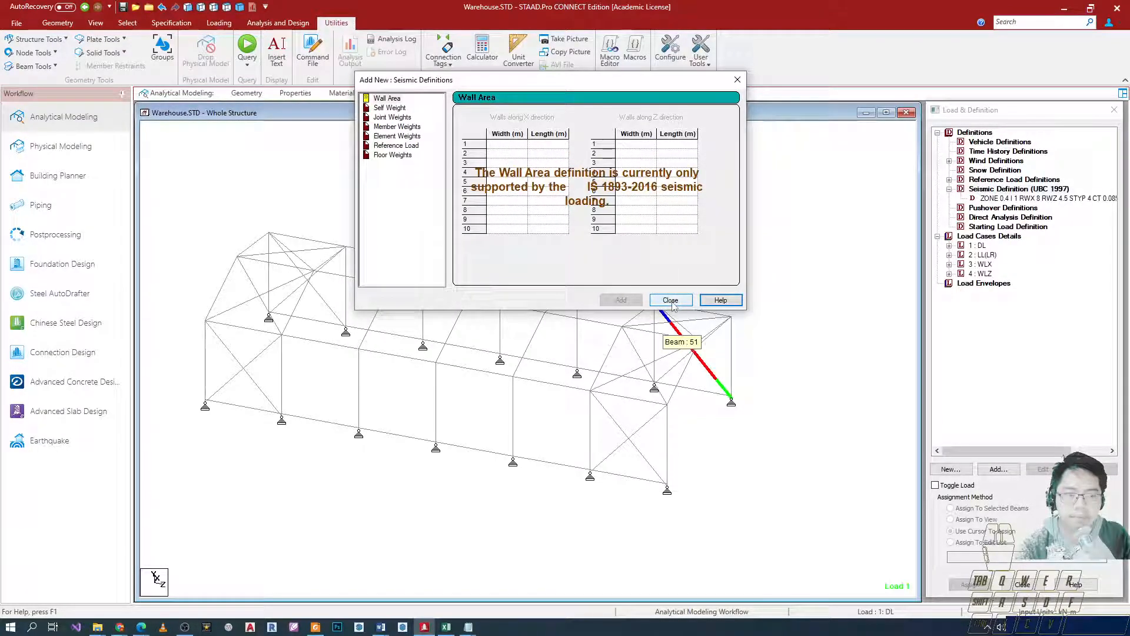
click(671, 301)
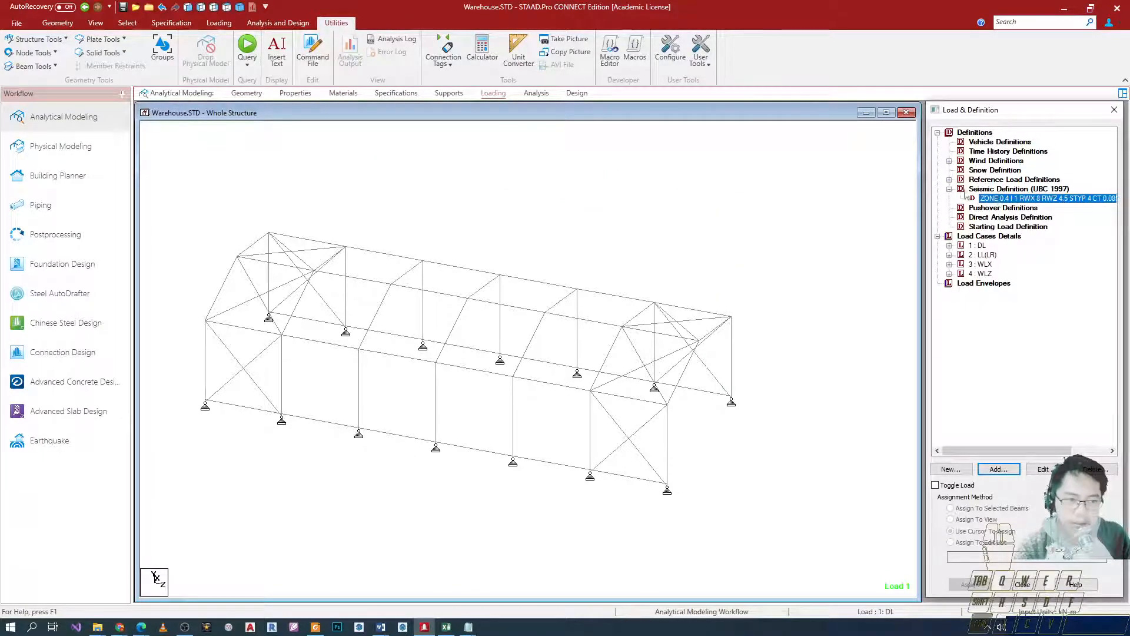
Start a Reference Load entry under the UBC 1997 parameters and move R1: DEADWEIGHT into the referenced loads.
click(1001, 471)
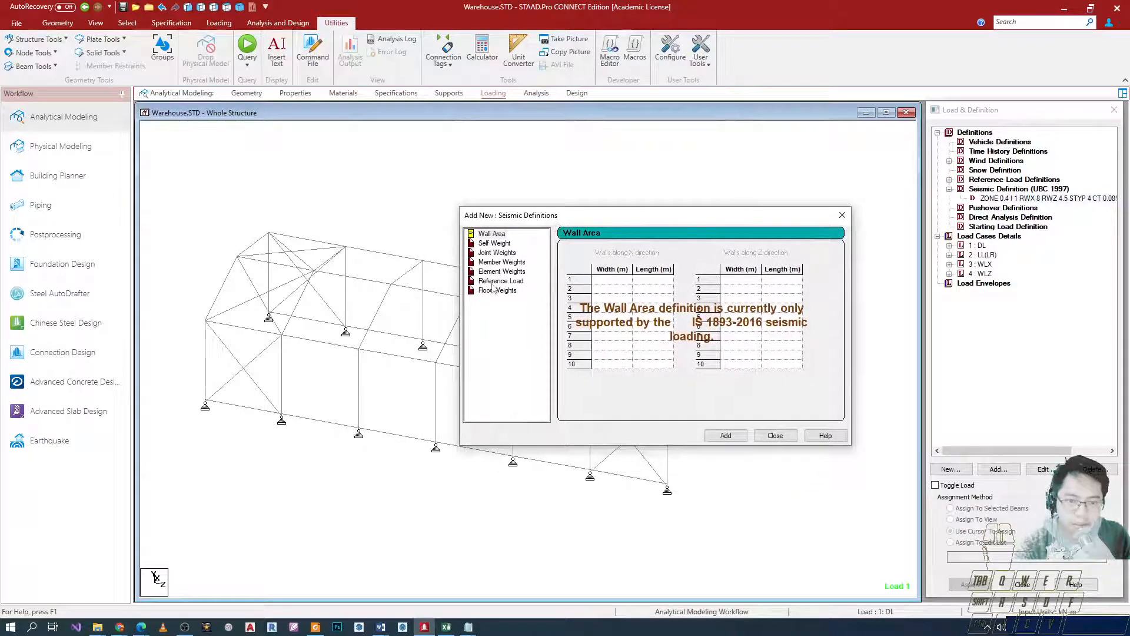
ctrl+drag(461, 273, 531, 290)
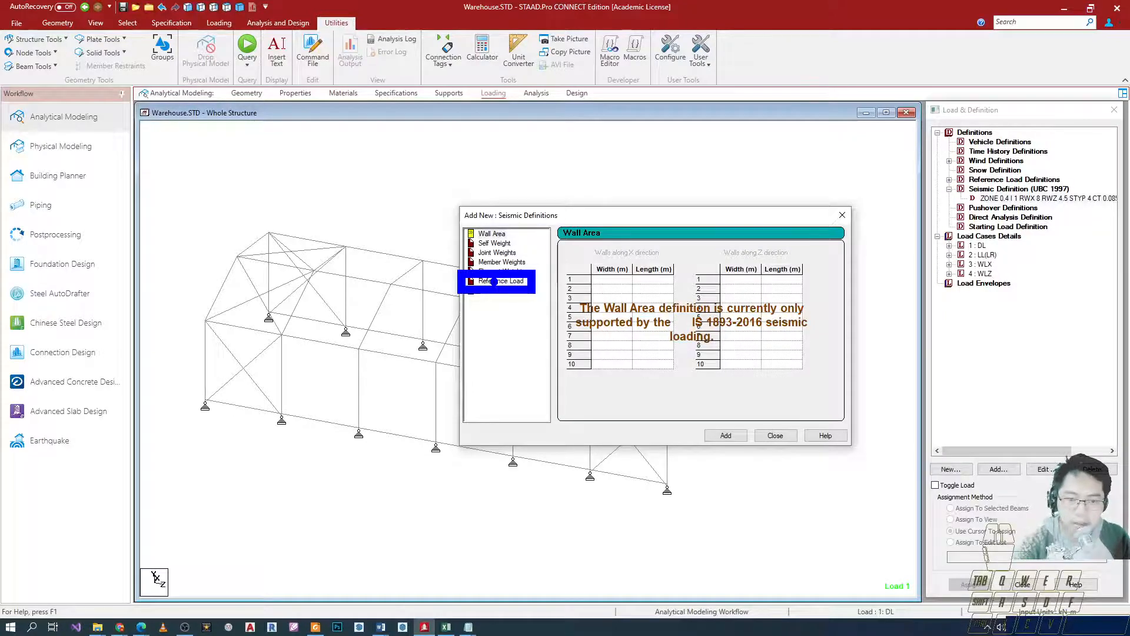
key(Escape)
click(495, 281)
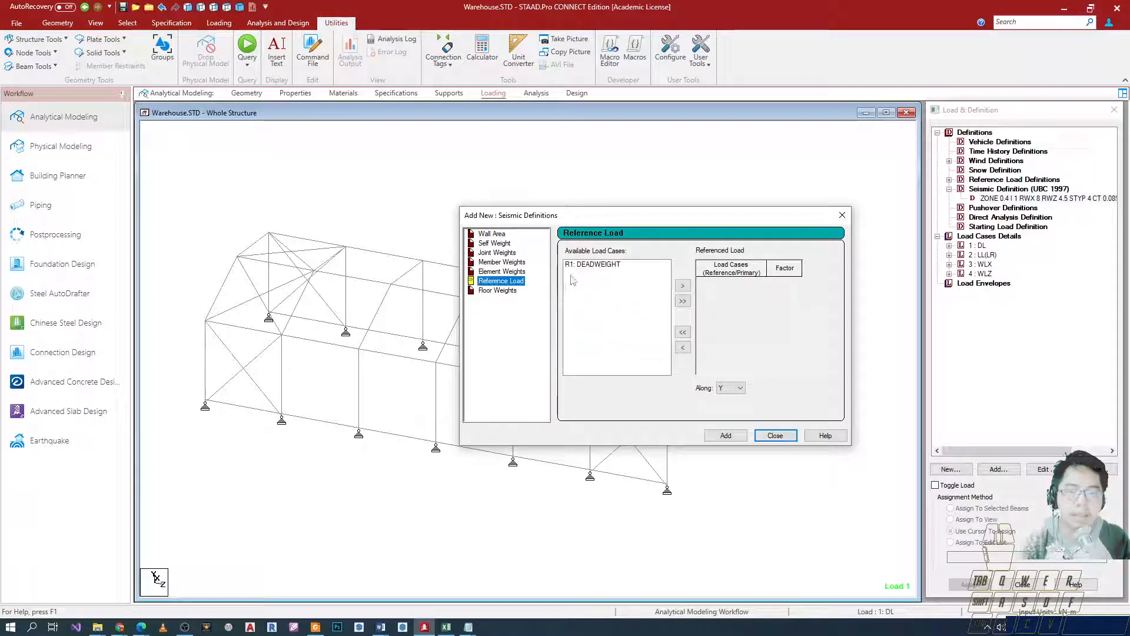
click(590, 264)
click(683, 286)
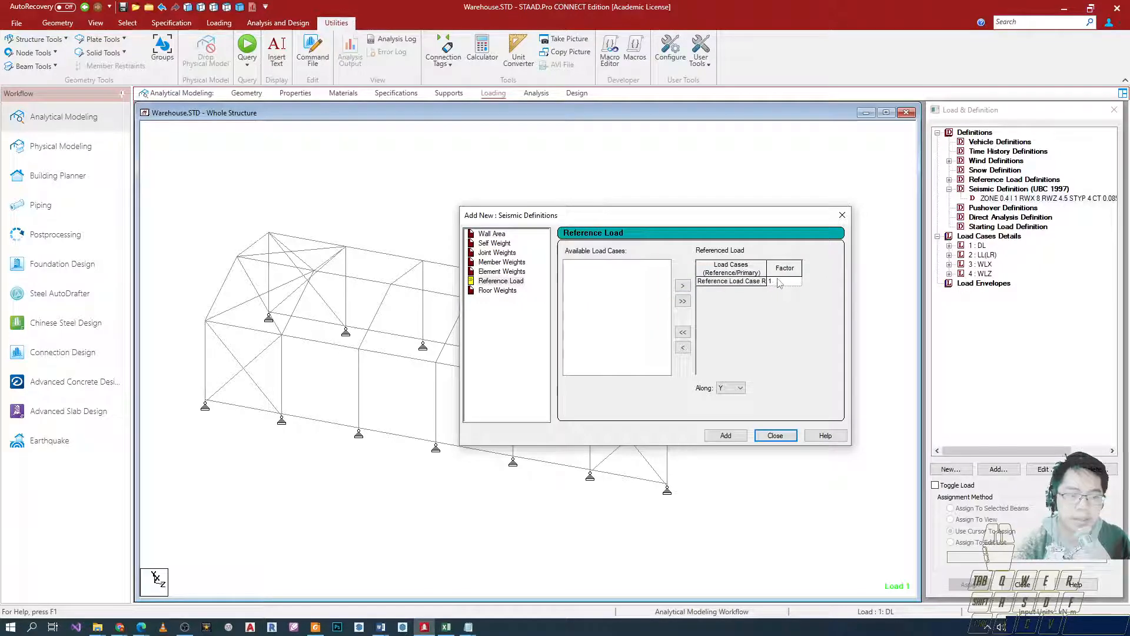
Annotate the load factor, a circled W, a downward arrow labelled g and the DL load case, and clear the annotations.
mouse_move(739, 262)
mouse_down()
mouse_move(787, 312)
mouse_move(862, 301)
mouse_up()
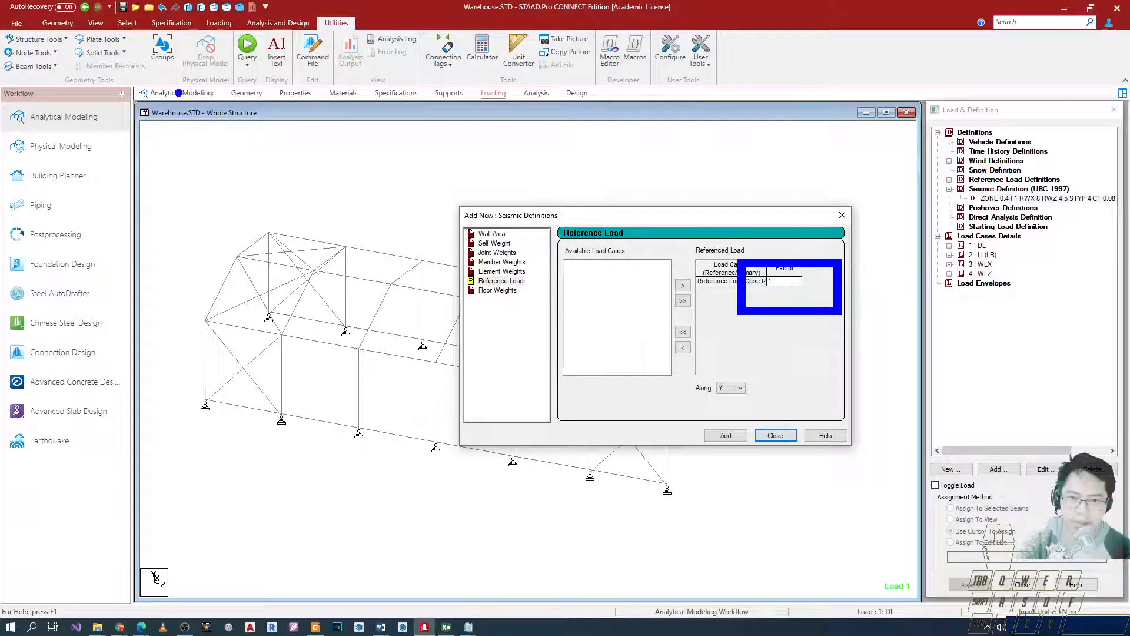
mouse_move(238, 132)
mouse_down()
mouse_move(233, 193)
mouse_move(306, 122)
mouse_up()
mouse_move(196, 133)
mouse_down()
mouse_move(274, 232)
mouse_move(267, 73)
mouse_up()
mouse_move(372, 185)
mouse_down()
mouse_move(304, 169)
mouse_move(327, 184)
mouse_up()
mouse_move(205, 210)
mouse_down()
mouse_move(332, 243)
mouse_move(236, 223)
mouse_up()
drag(382, 264, 375, 390)
mouse_move(366, 351)
mouse_down()
mouse_move(389, 372)
mouse_move(405, 348)
mouse_up()
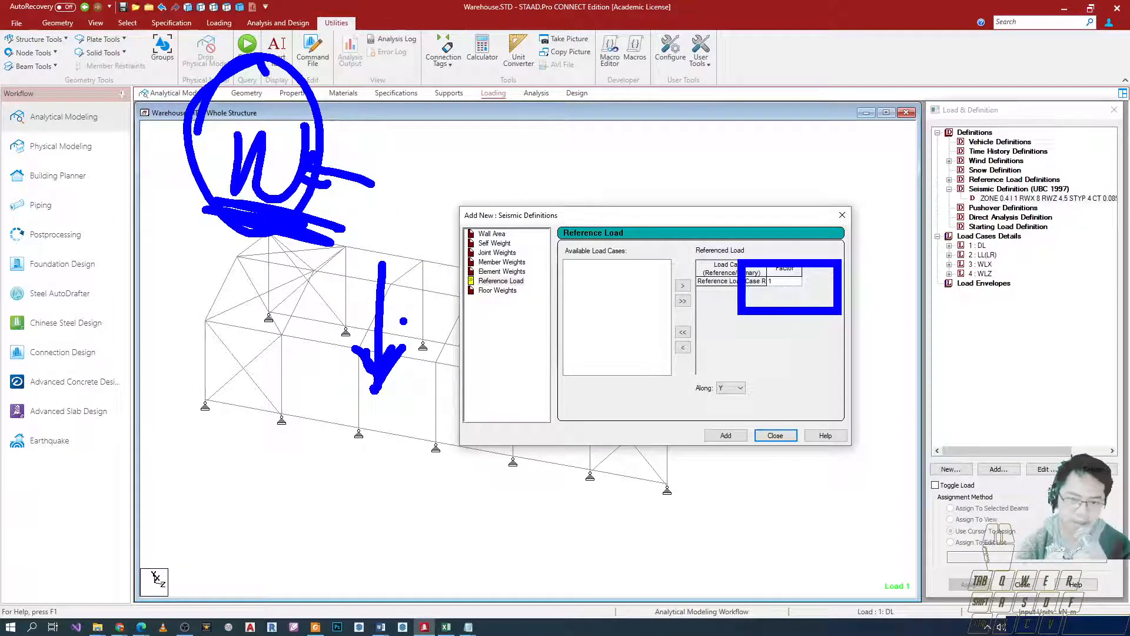
mouse_move(379, 383)
mouse_down()
mouse_move(356, 353)
mouse_move(389, 383)
mouse_move(376, 400)
mouse_up()
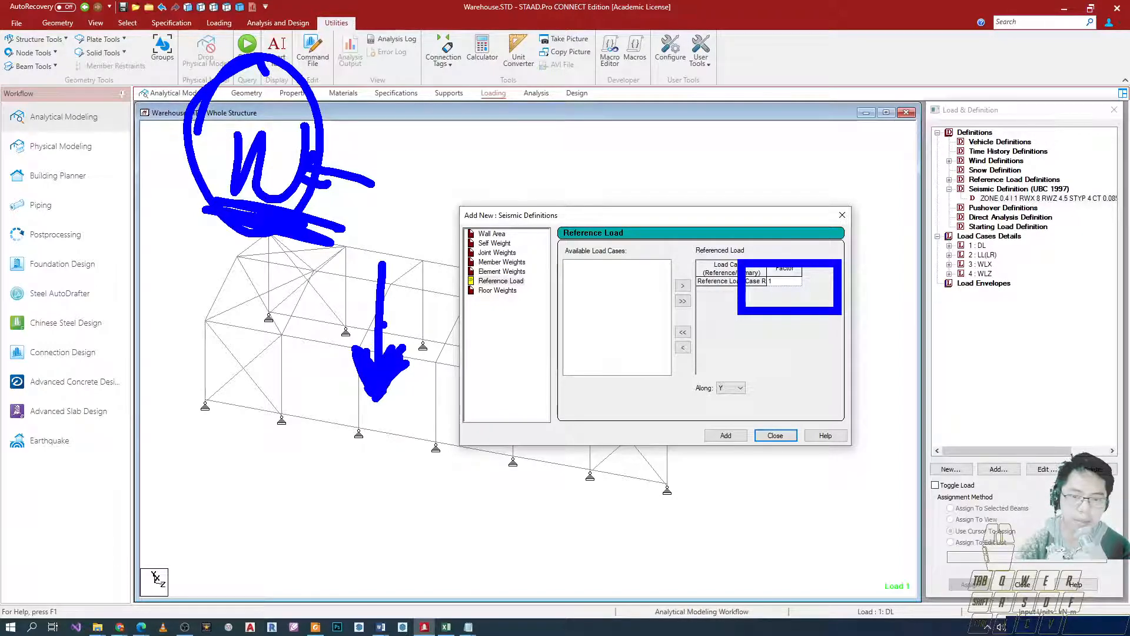
drag(333, 343, 321, 386)
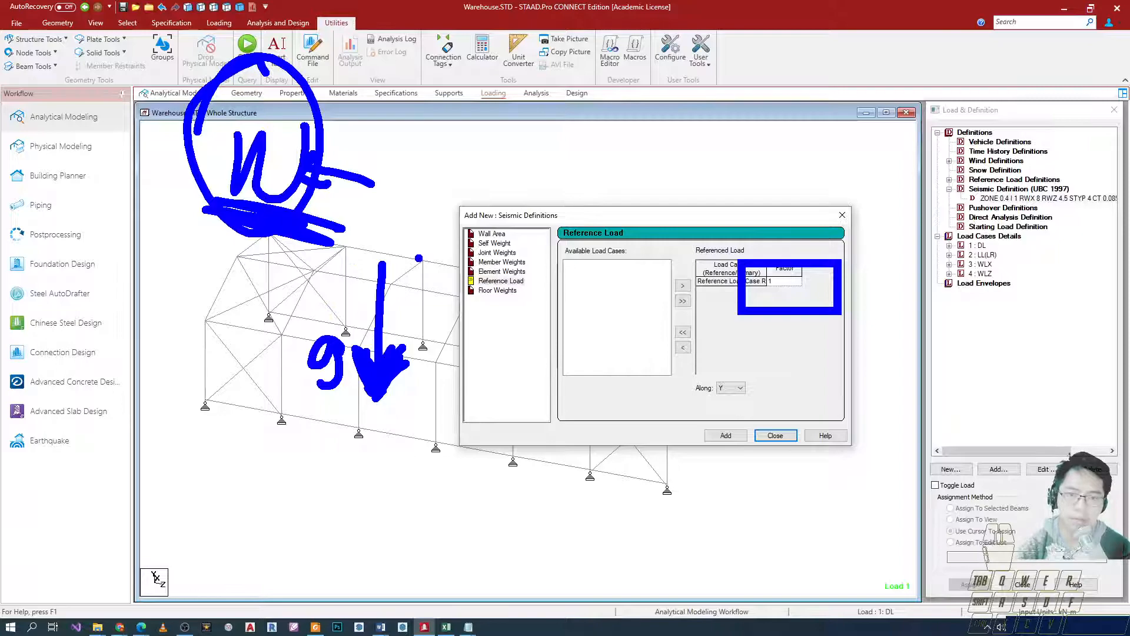
mouse_move(309, 121)
mouse_down()
mouse_move(203, 121)
mouse_move(219, 103)
mouse_move(239, 129)
mouse_up()
drag(792, 247, 789, 292)
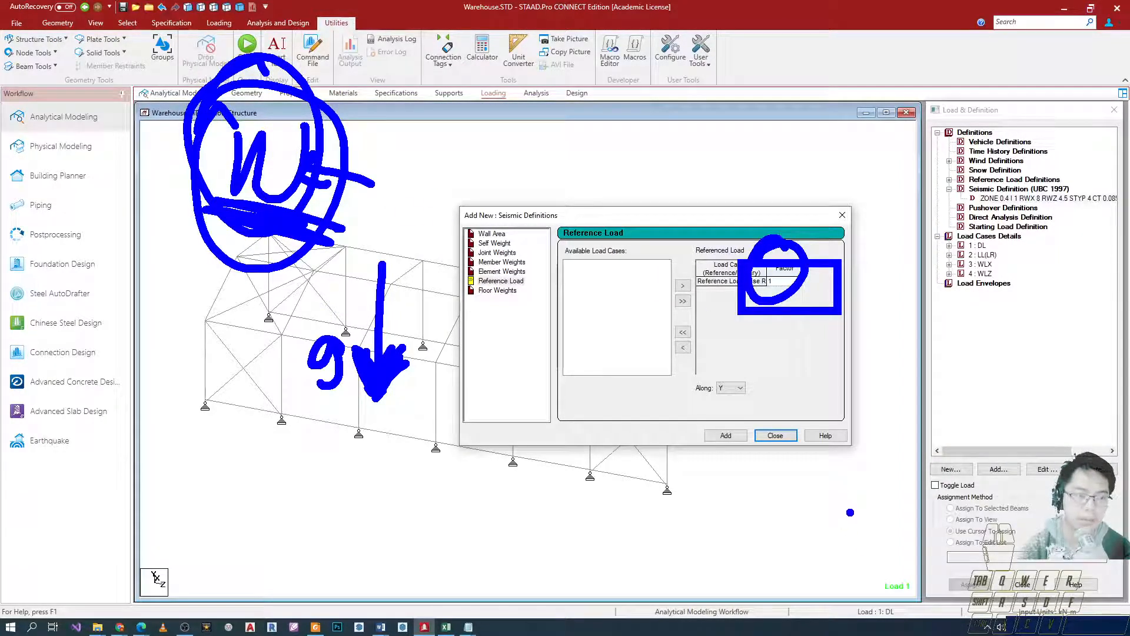
drag(961, 228, 965, 223)
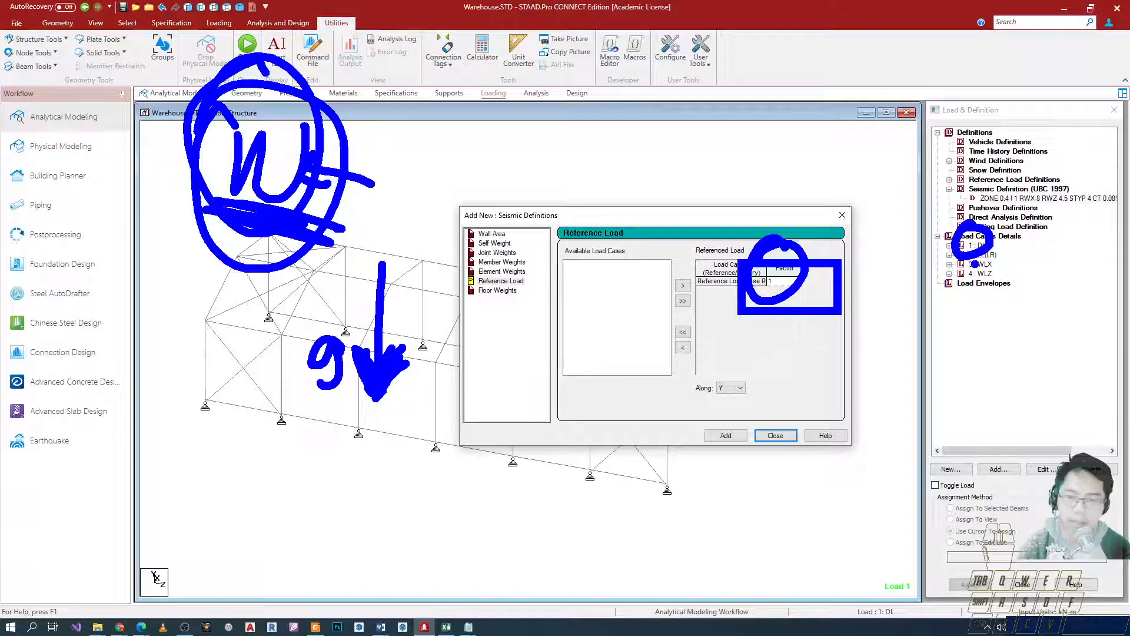
key(Escape)
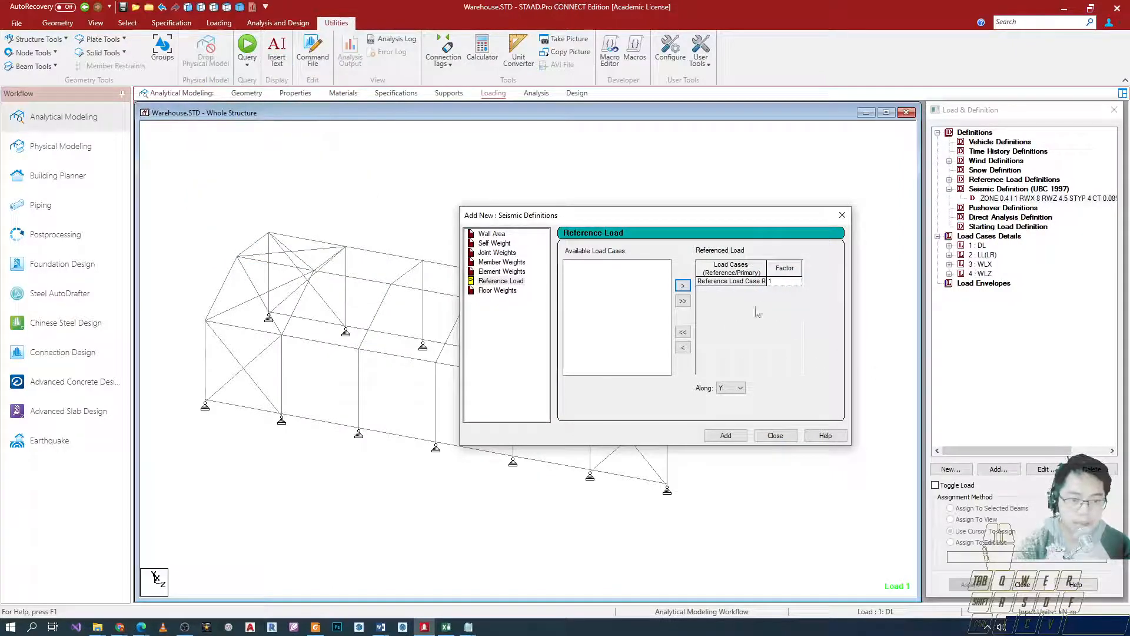
Try a factor of 1.1 for reference load R1, glance through the NSCP-2015 PDF and return to STAAD.Pro.
click(775, 283)
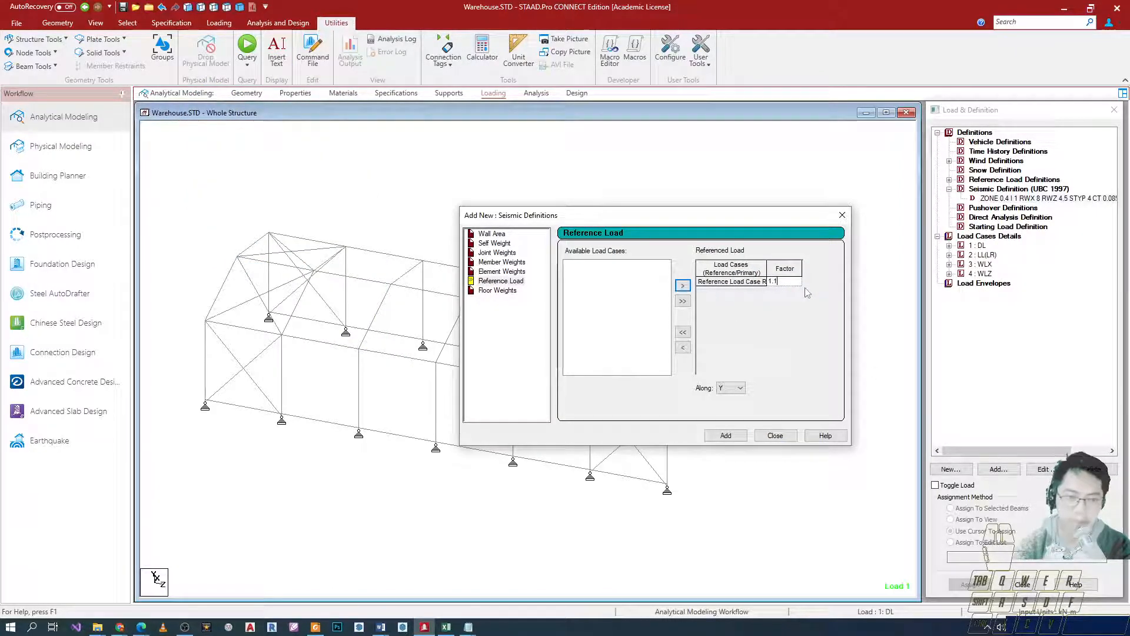
key(alt+Tab)
key(alt+Tab)
key(Tab)
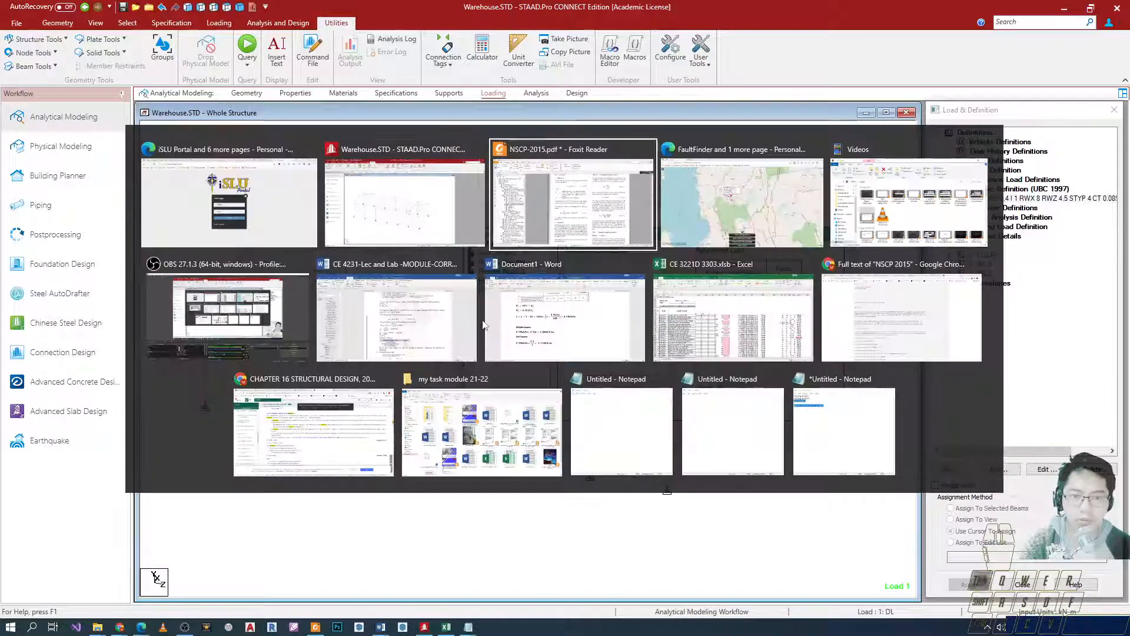
scroll(573, 266, down, 10)
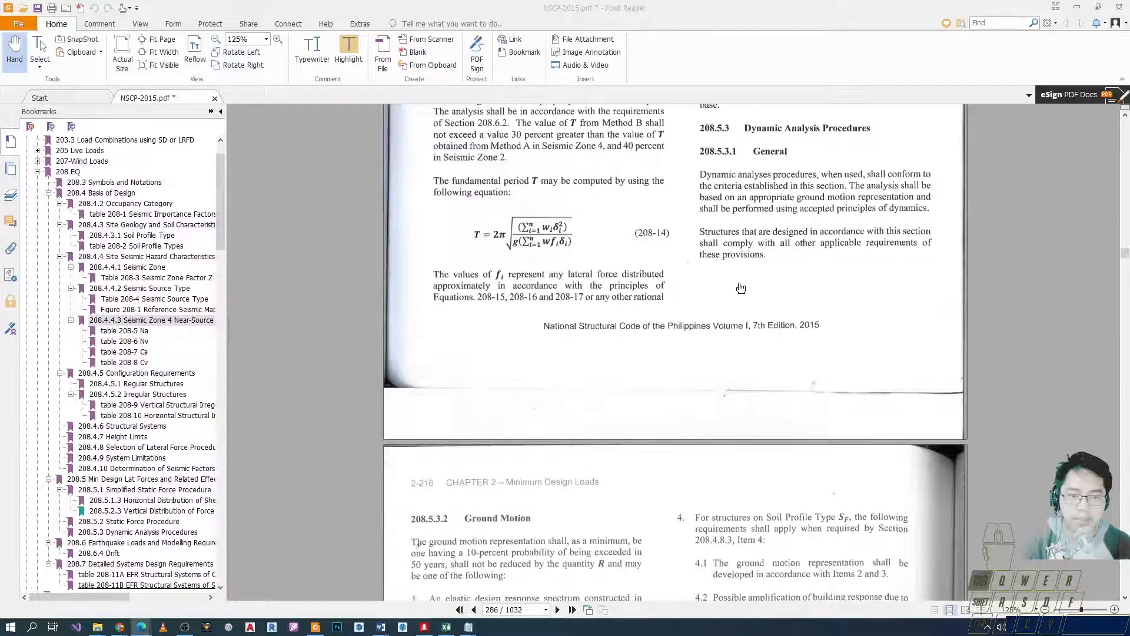
key(alt+Tab)
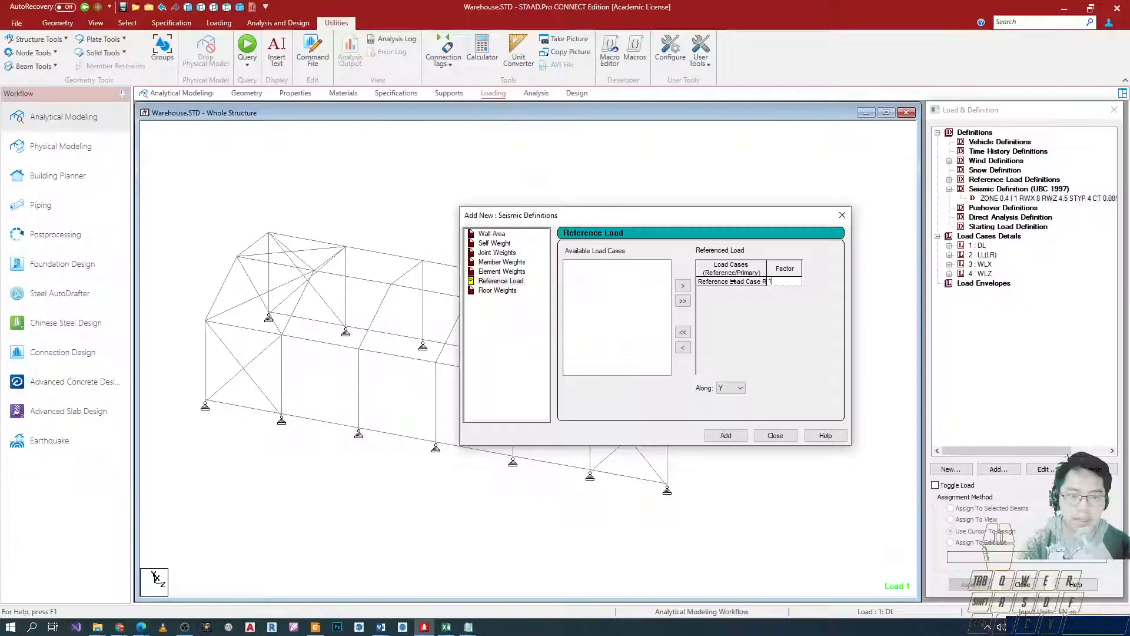
Add reference load R1 with factor 1 along Y to the seismic definition and close the dialog.
click(737, 392)
click(739, 393)
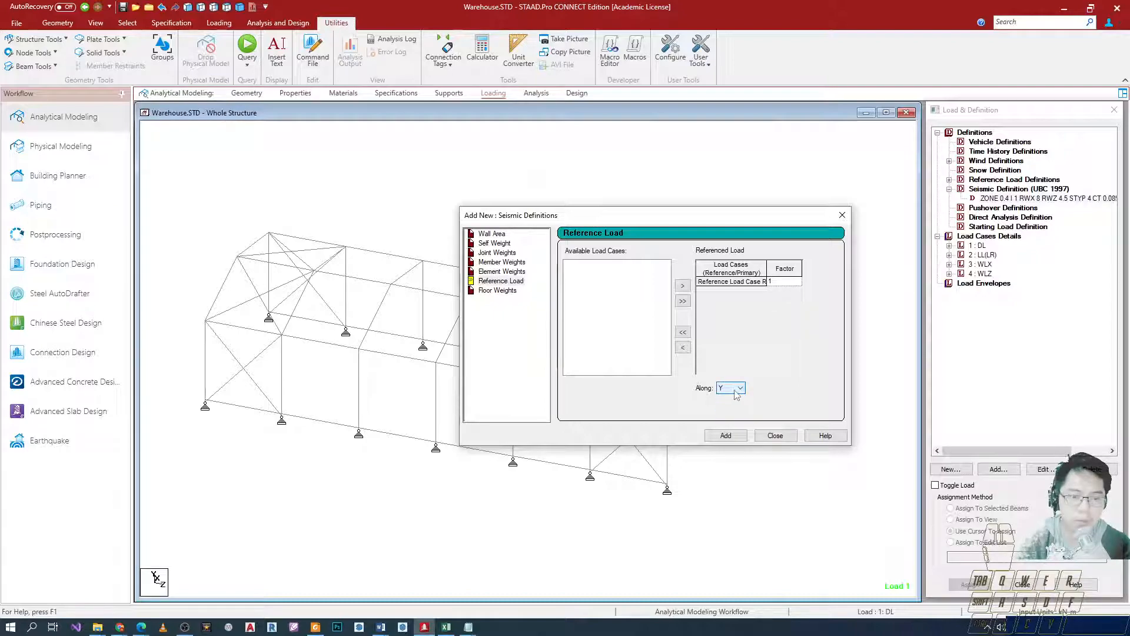
click(726, 436)
click(776, 435)
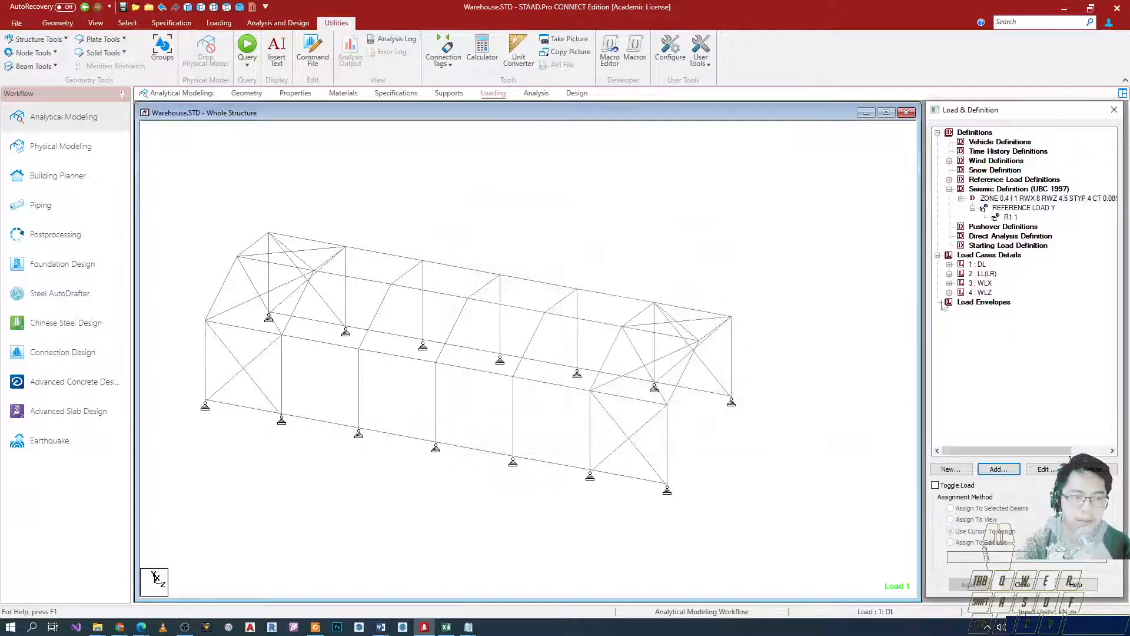
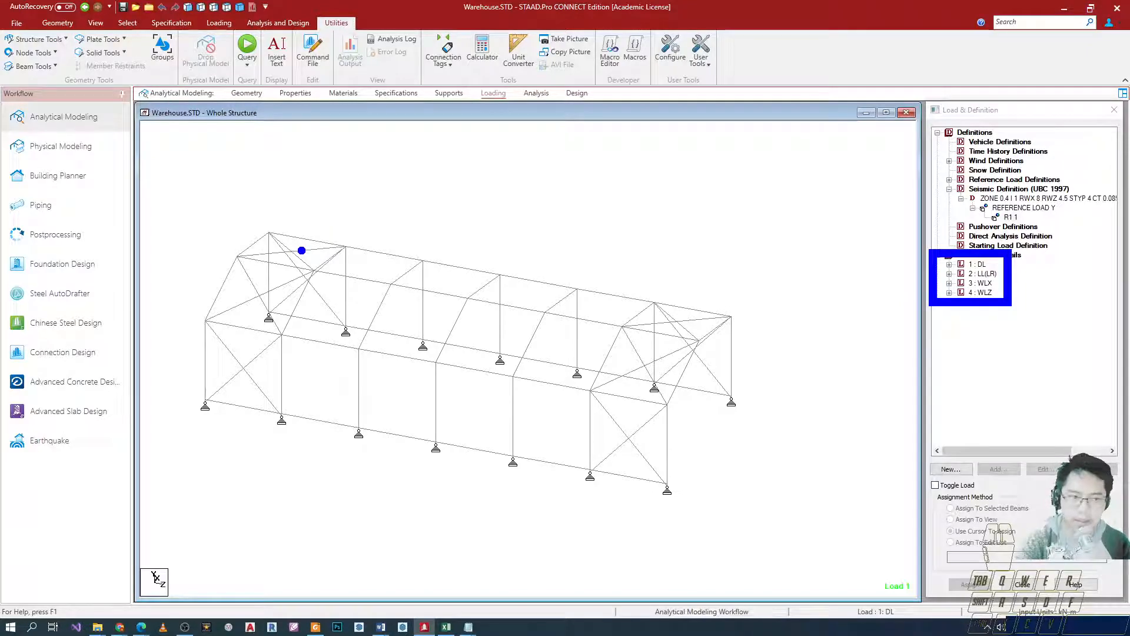
Box the UBC 1997 seismic definition and the DL, LL(LR), WLX and WLZ load cases, and clear the annotations.
scroll(451, 401, up, 2)
middle_drag(453, 399, 580, 330)
scroll(663, 312, up, 1)
middle_drag(663, 312, 569, 338)
scroll(604, 299, down, 2)
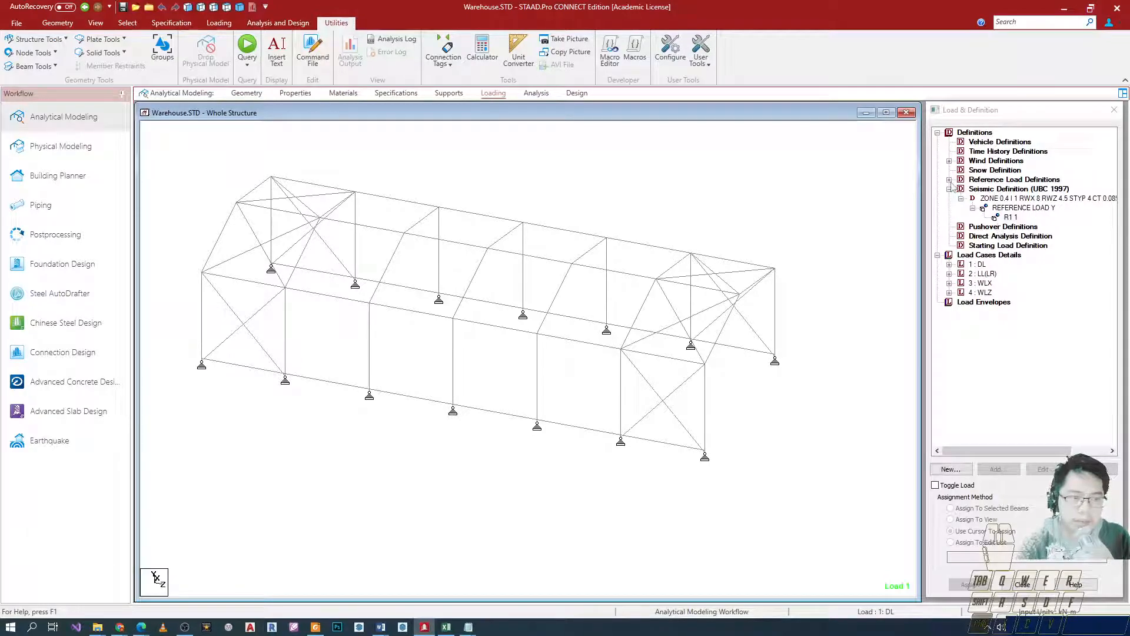
drag(941, 178, 1120, 233)
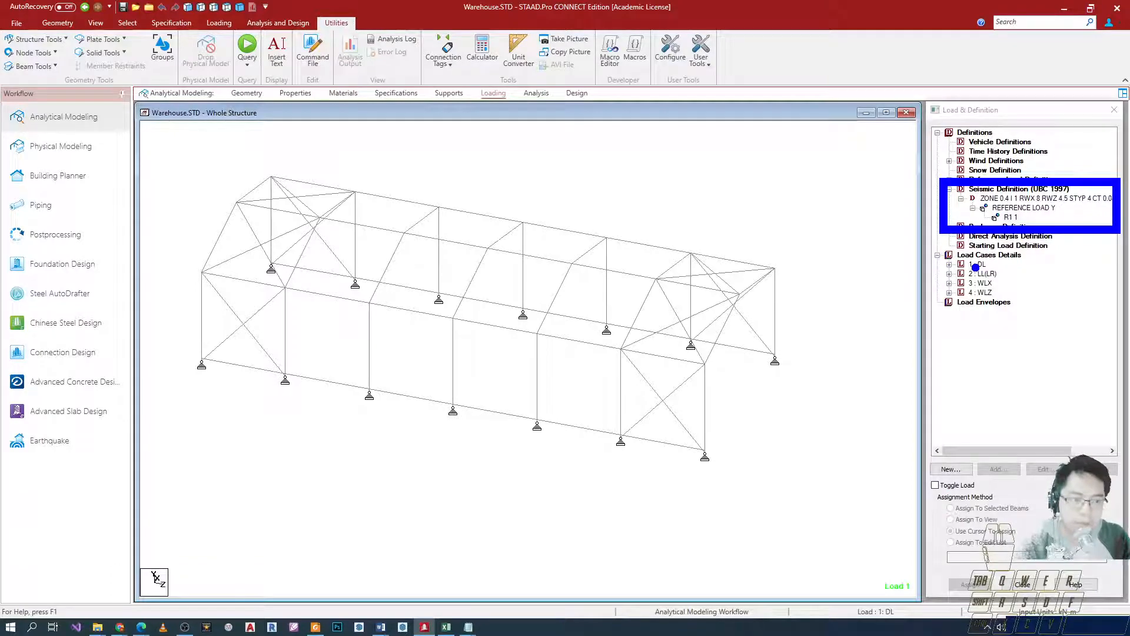
drag(933, 252, 1010, 306)
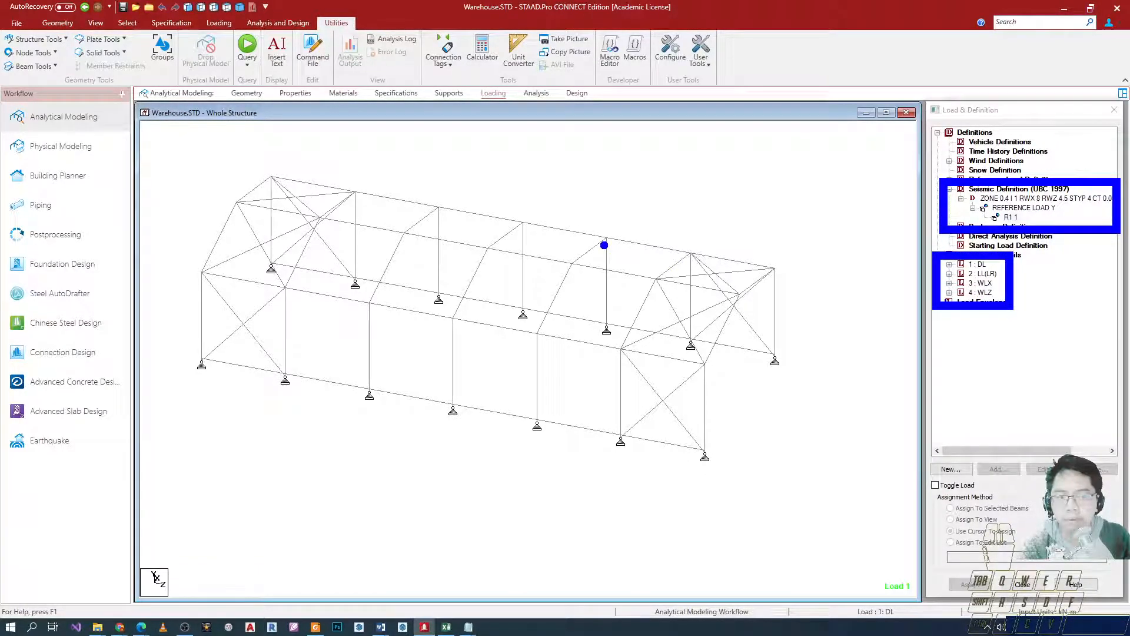
key(Escape)
Create primary load case 5 with loading type Seismic-H and title SL, and close the dialog.
click(990, 254)
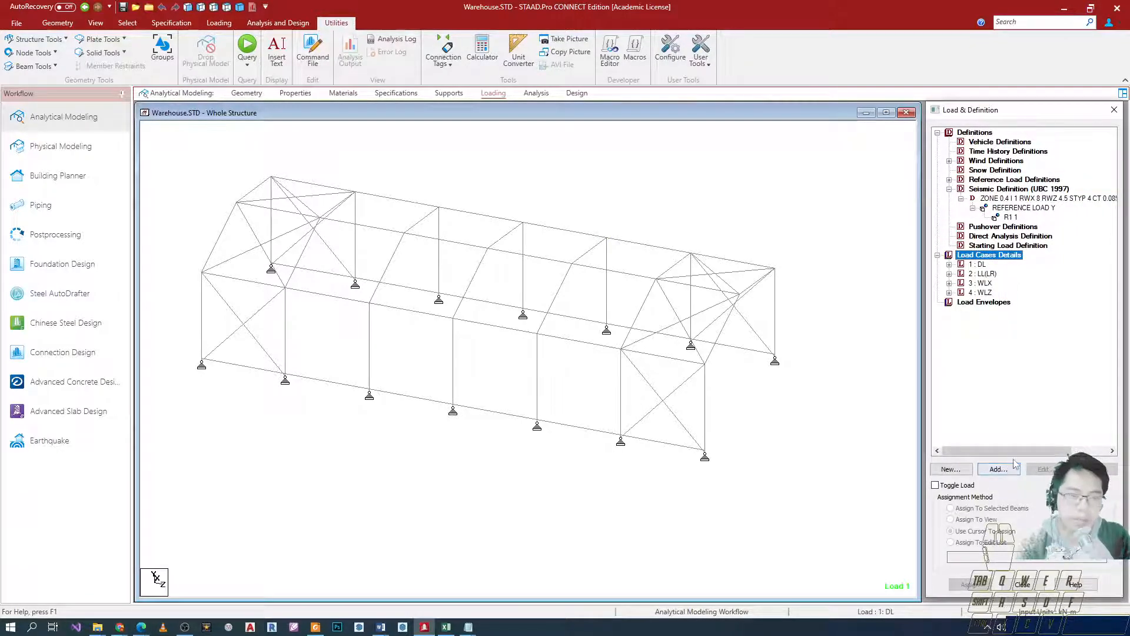
click(999, 469)
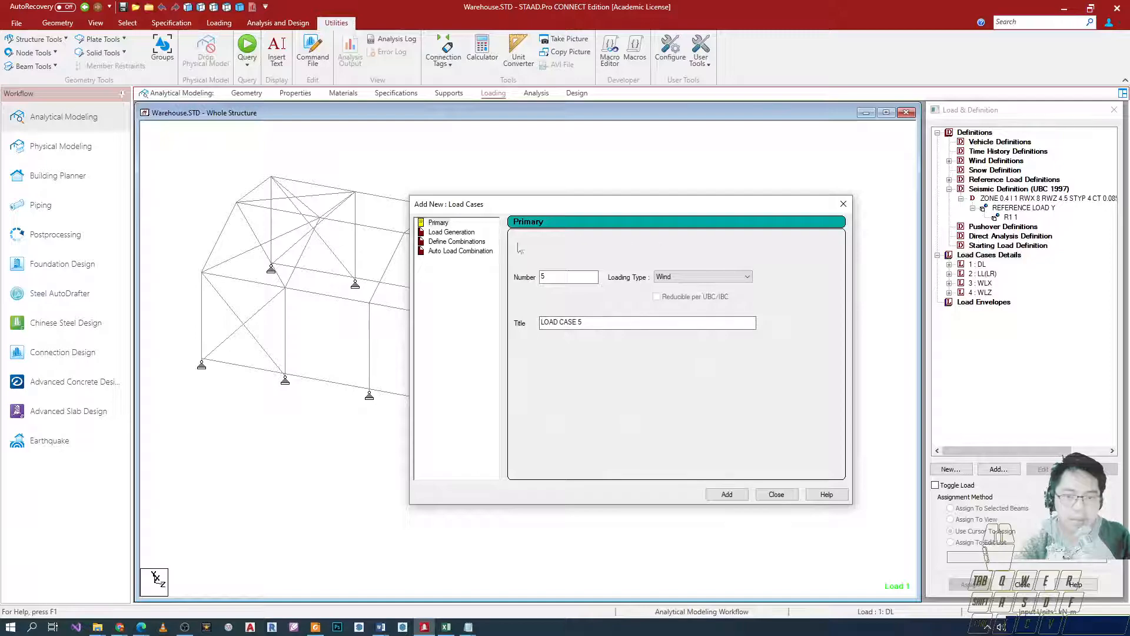
click(661, 277)
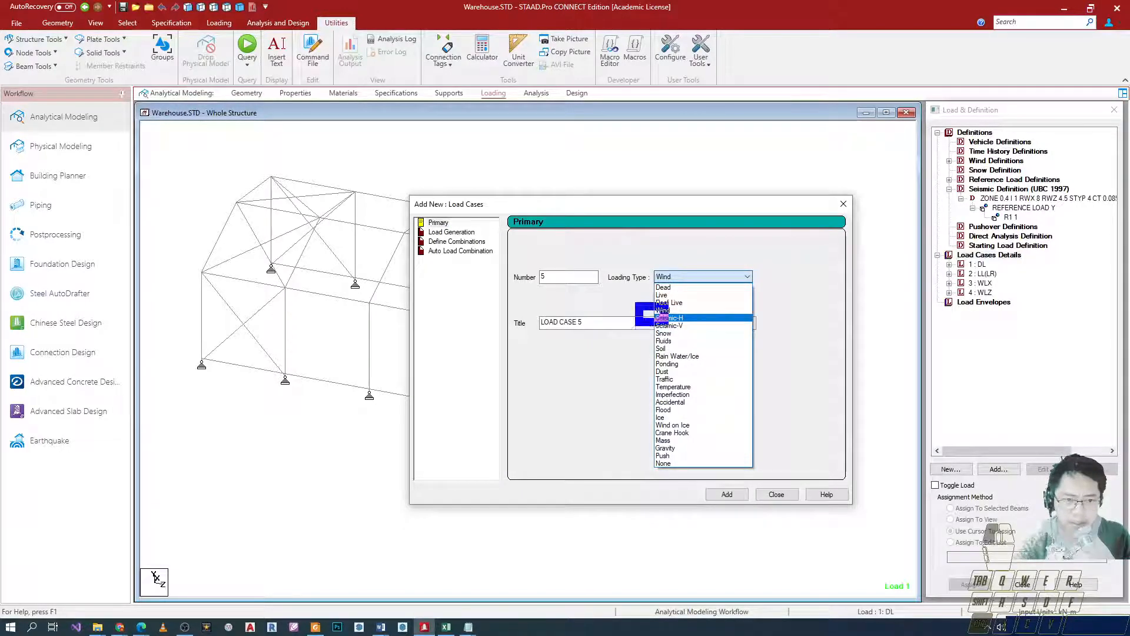
key(Escape)
click(681, 277)
click(677, 318)
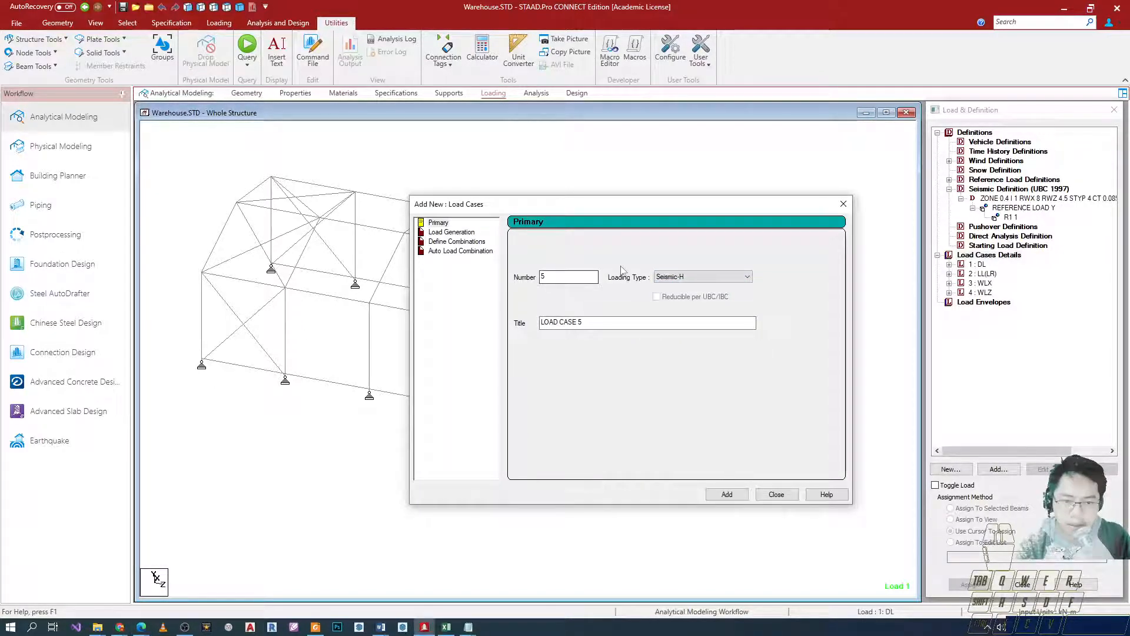
key(Tab)
text(S)
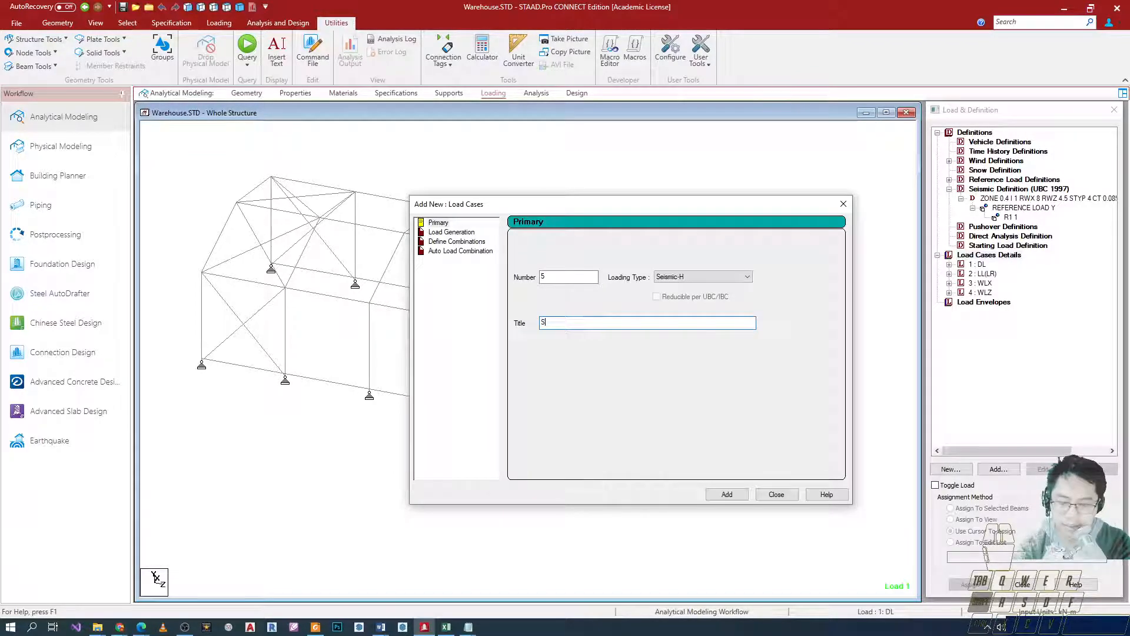
text(L)
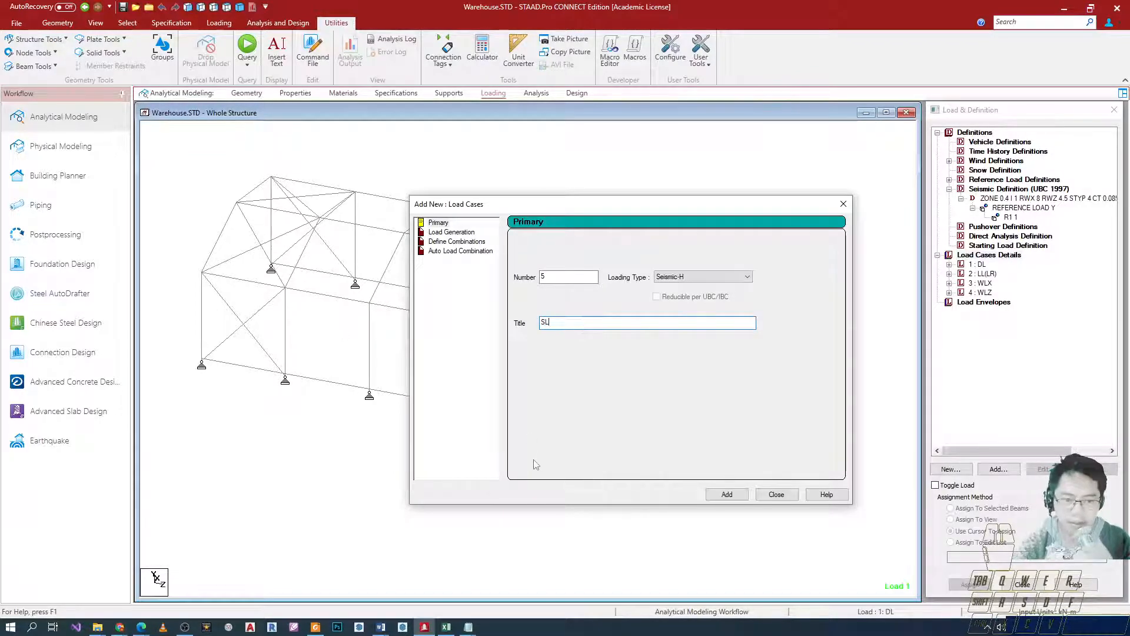
click(728, 495)
click(776, 494)
Open the seismic factor and direction settings for a new load item in load case SL.
click(979, 302)
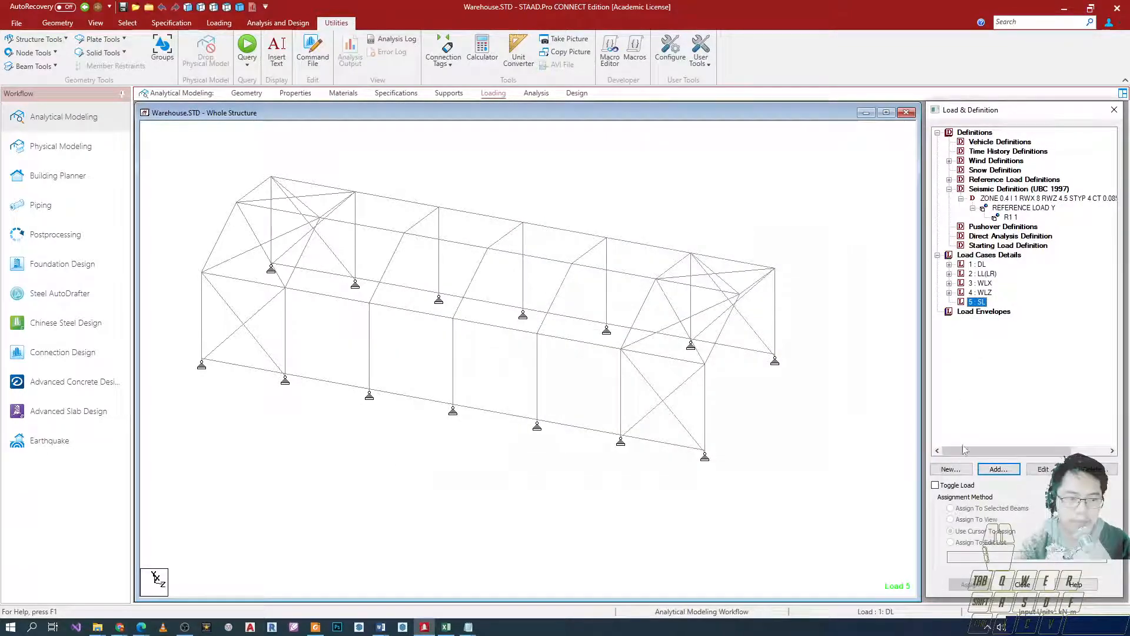
double_click(983, 303)
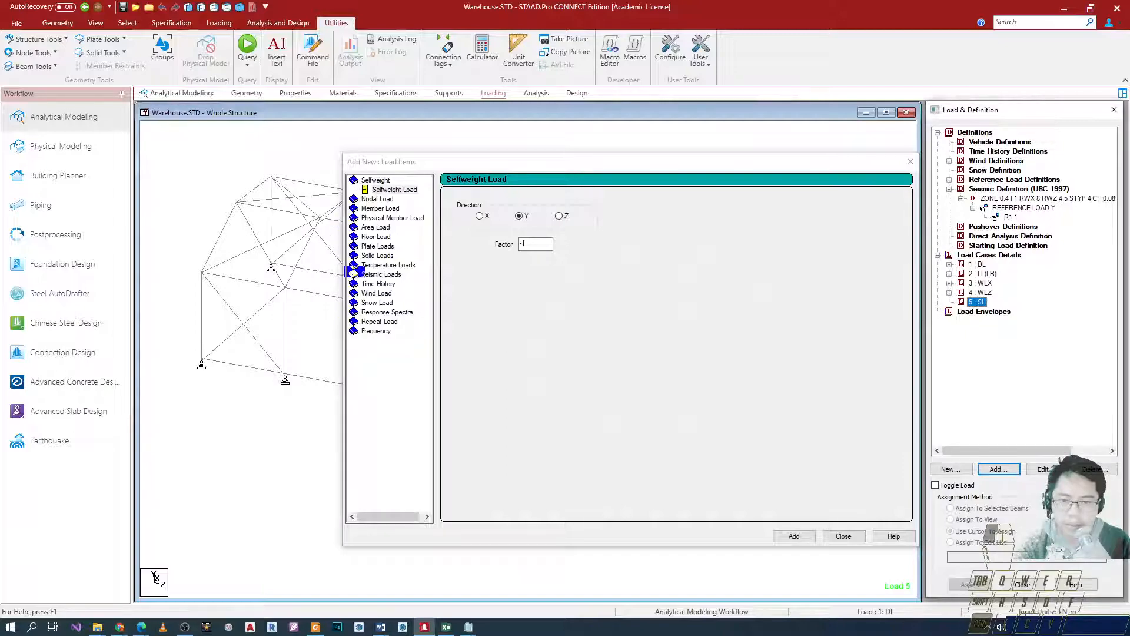
click(376, 275)
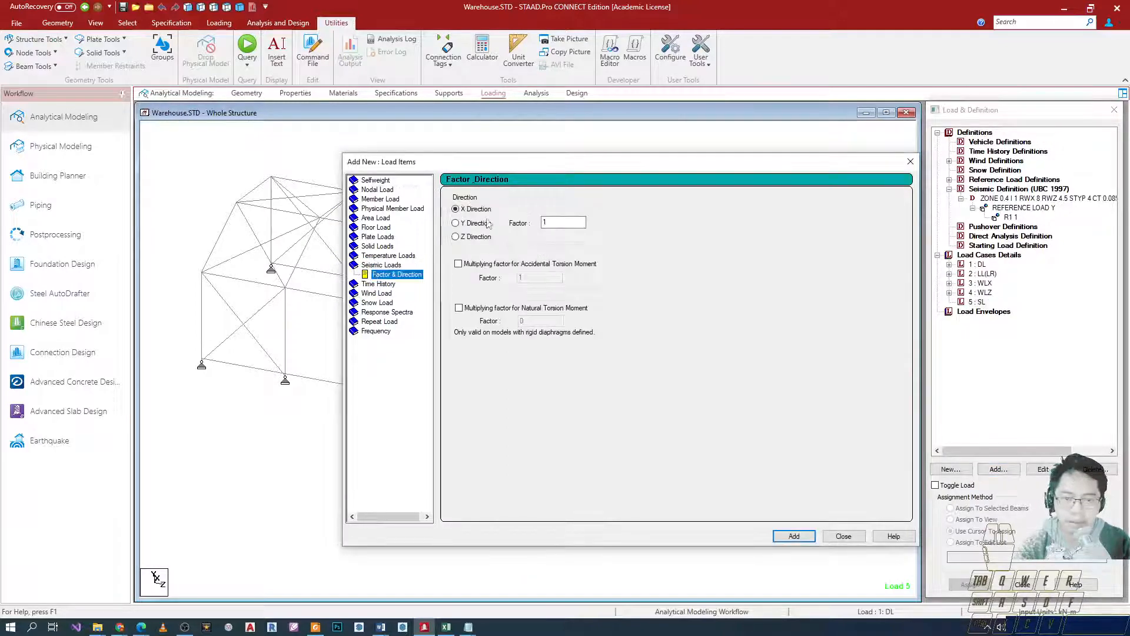
drag(580, 162, 595, 133)
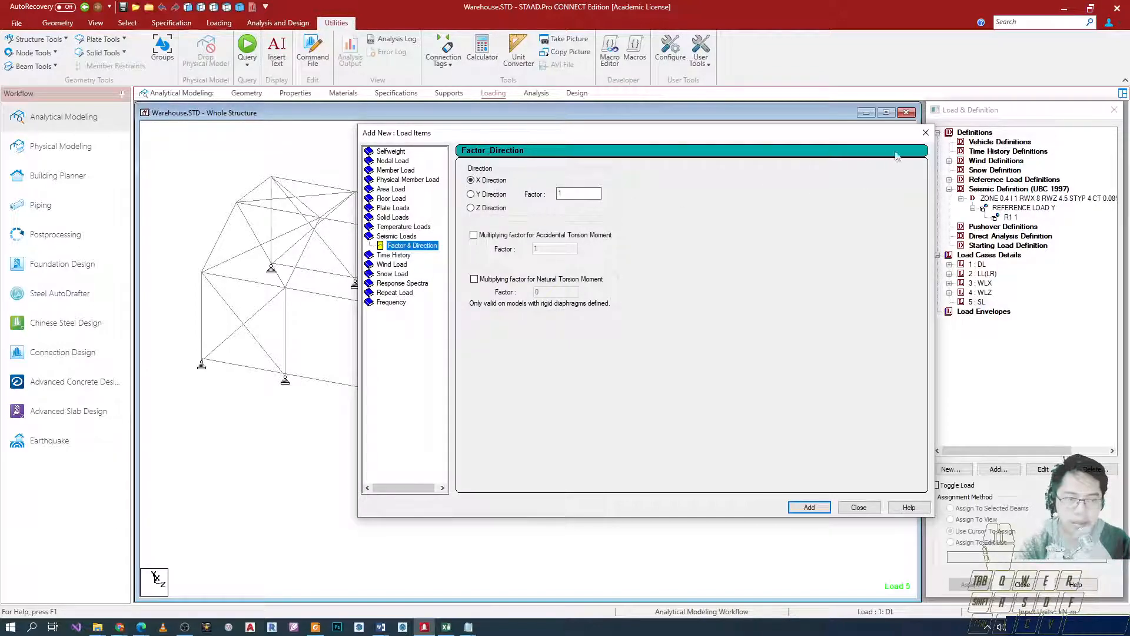
Box the UBC 1997 seismic definition and the wind definitions in the load tree, and clear the annotations.
key(ctrl+2)
ctrl+drag(951, 181, 1097, 243)
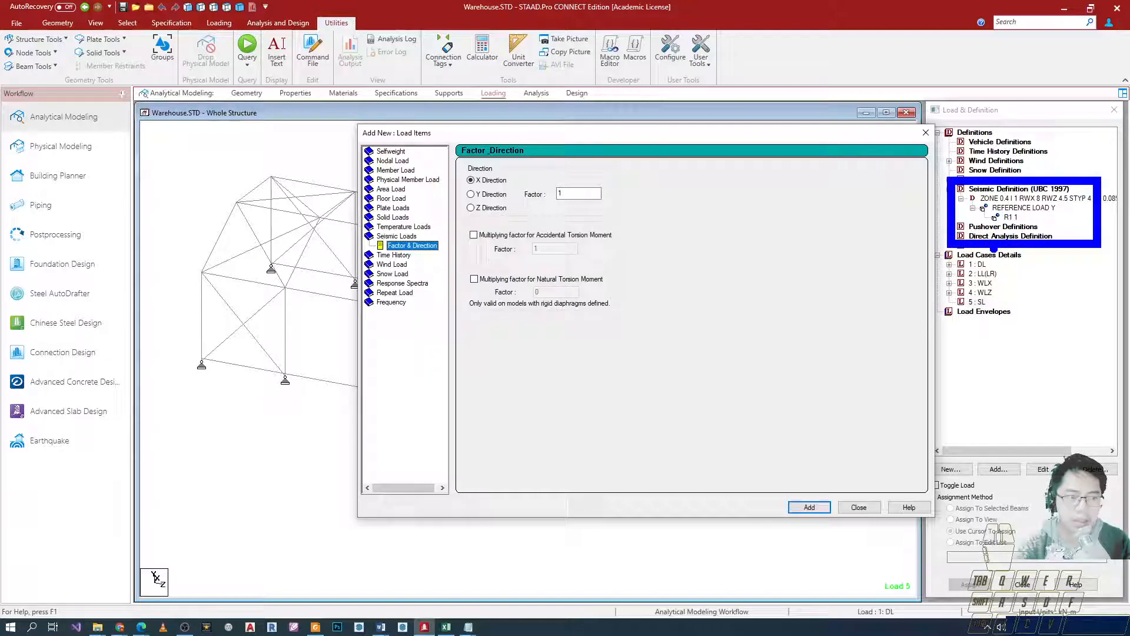
key(Escape)
key(ctrl+2)
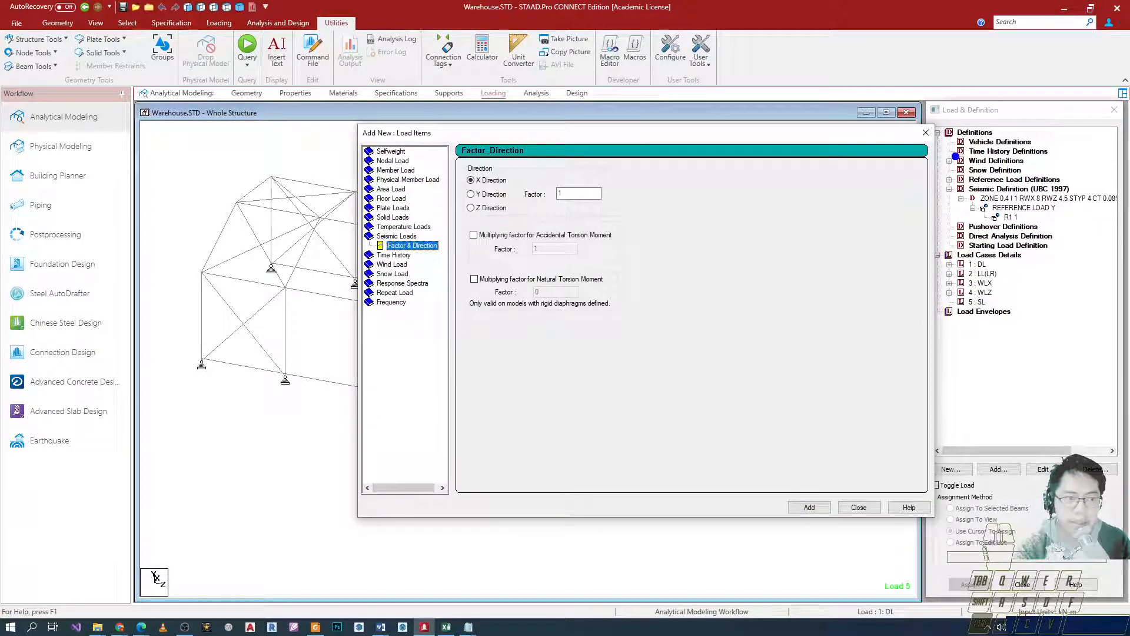
ctrl+drag(954, 152, 1062, 183)
key(Escape)
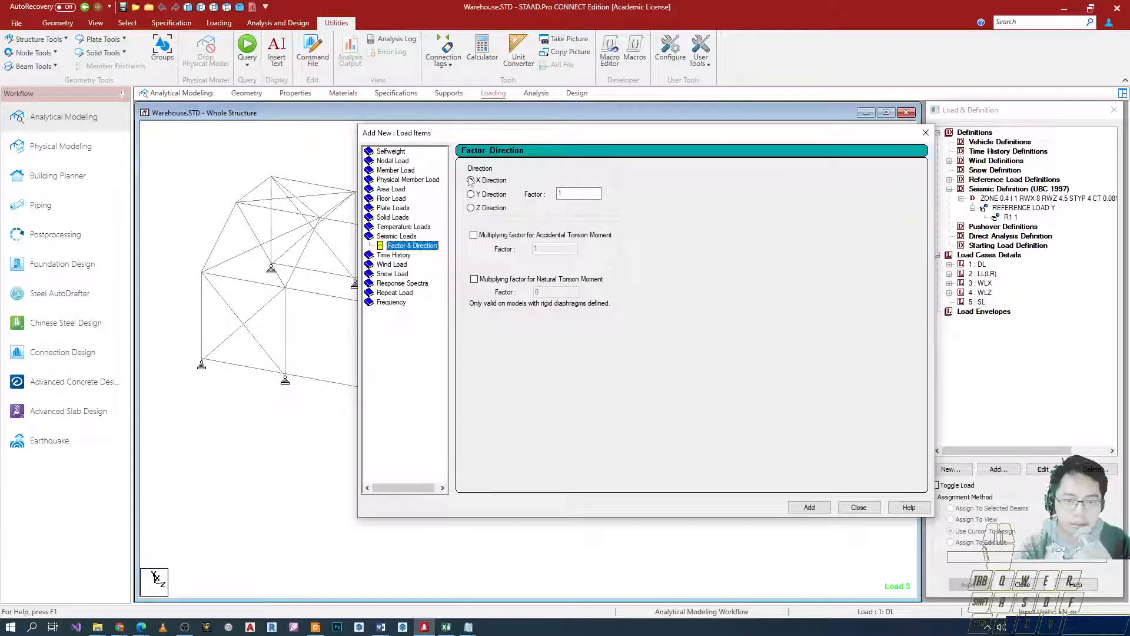
Box the accidental and natural torsion moment multiplying factors in the seismic load settings, and clear the annotations.
drag(585, 140, 576, 157)
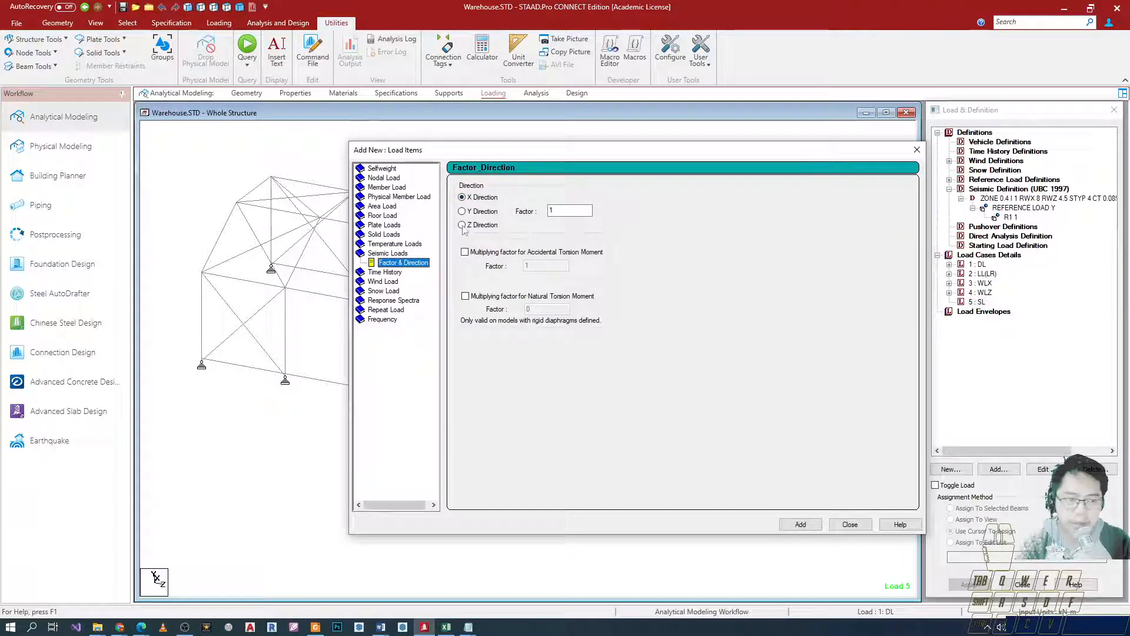
double_click(583, 210)
key(ctrl+2)
ctrl+drag(448, 240, 645, 279)
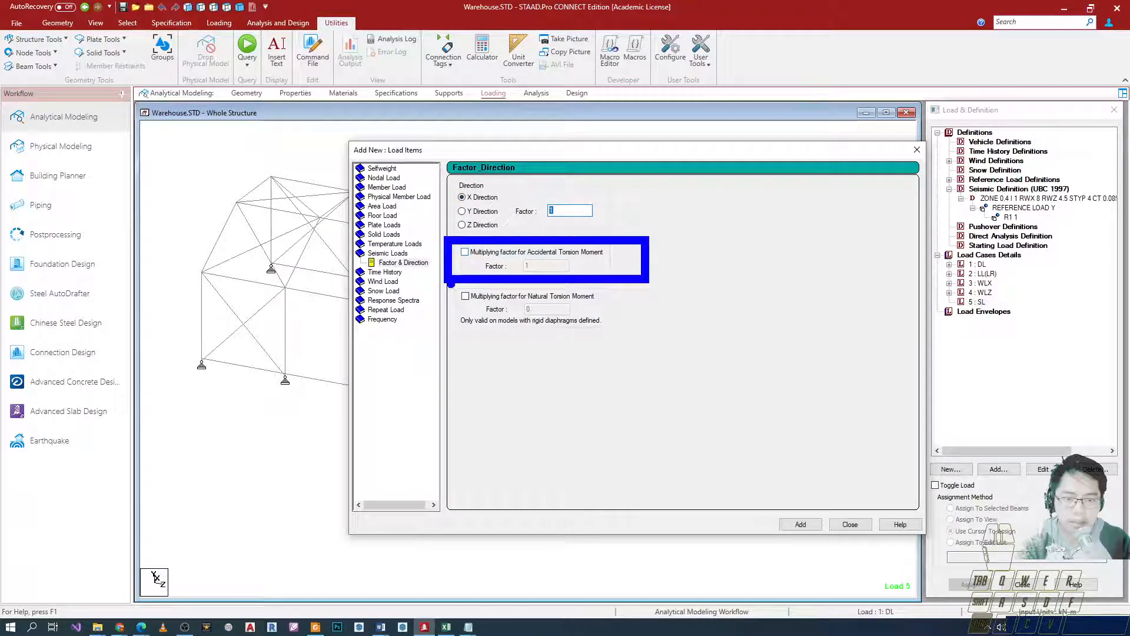
ctrl+drag(449, 284, 641, 321)
key(Escape)
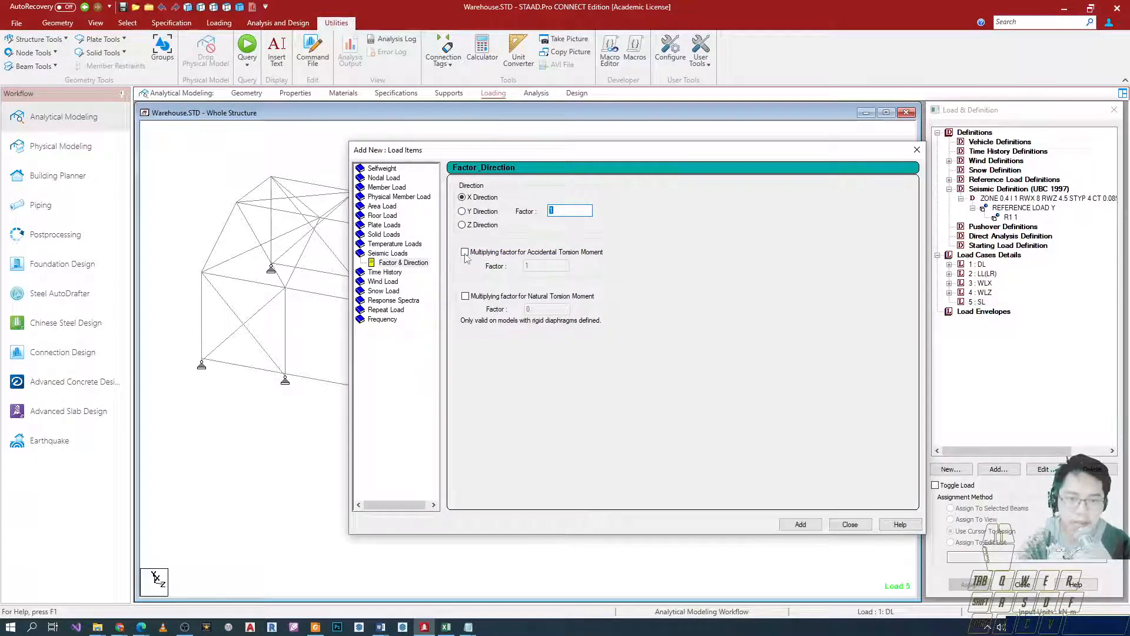
Glance through the ground motion provisions in the NSCP-2015 PDF and return to STAAD.Pro.
key(alt+Tab)
scroll(518, 414, down, 10)
scroll(518, 414, up, 12)
scroll(511, 425, down, 9)
key(alt+Tab)
key(alt+Tab)
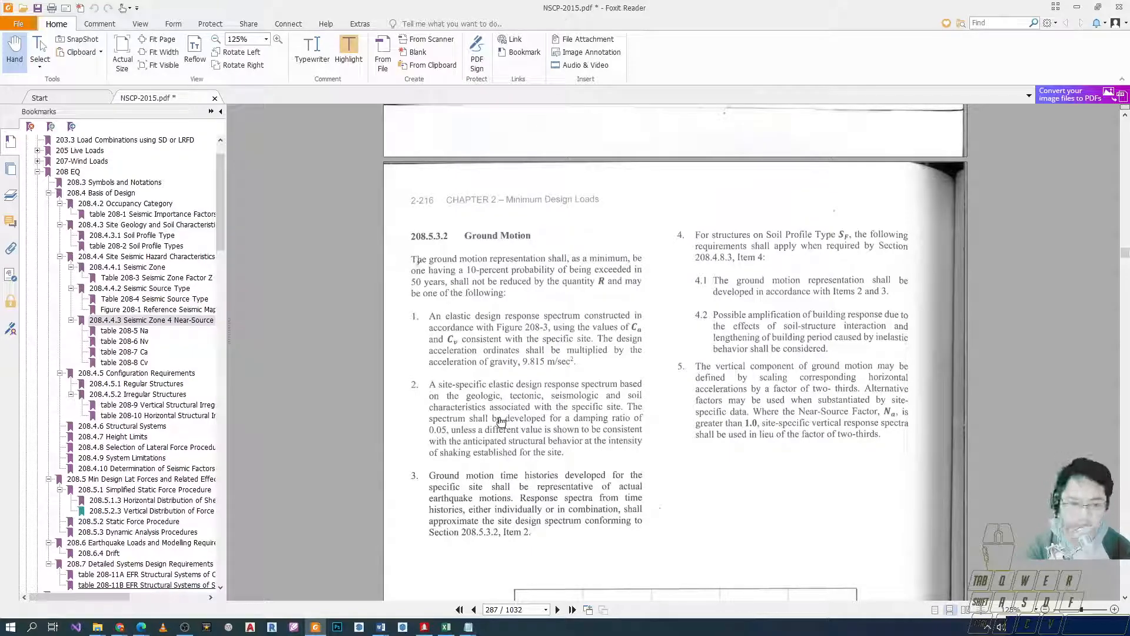
key(alt+Tab)
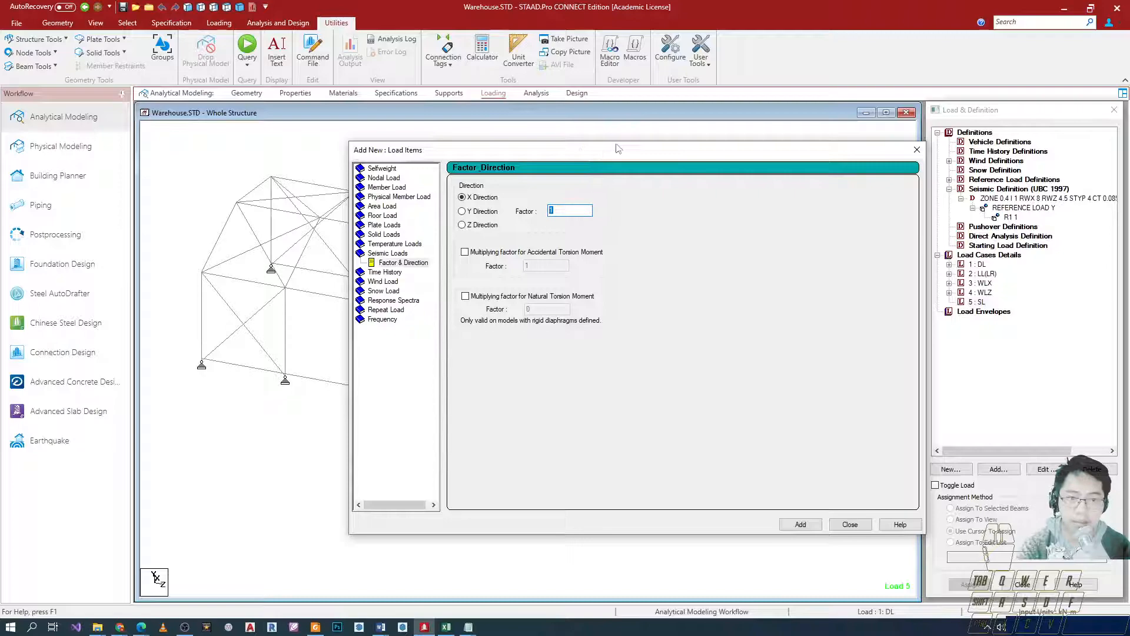
Box the torsion factors, add the seismic load in the X direction with factor 1 to load case SL, and close the dialog.
drag(617, 148, 616, 49)
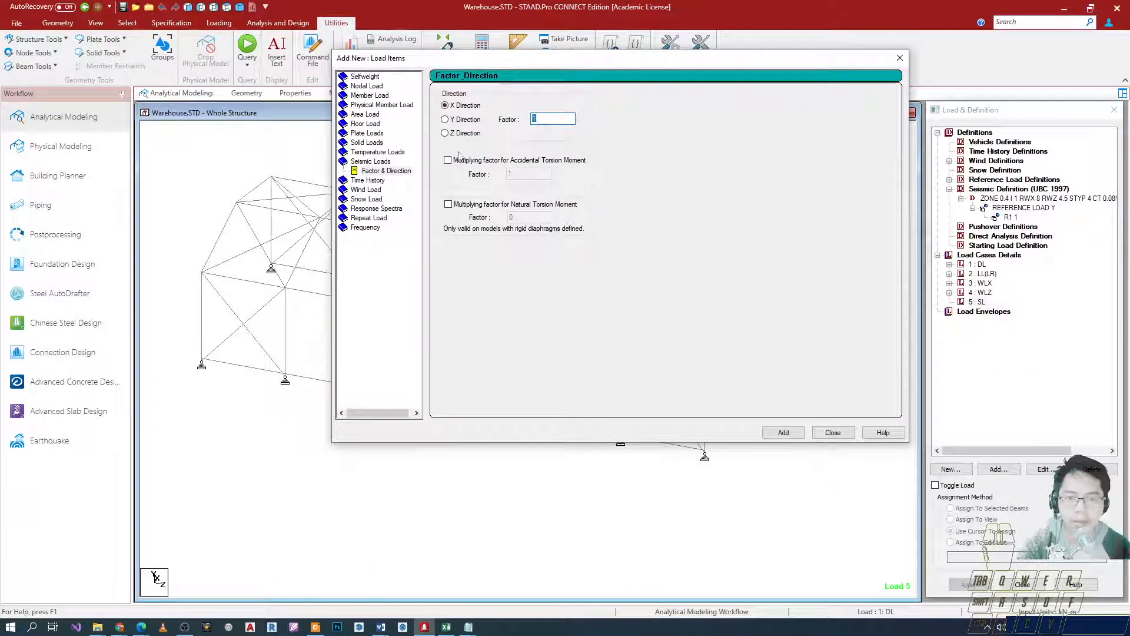
drag(435, 152, 623, 279)
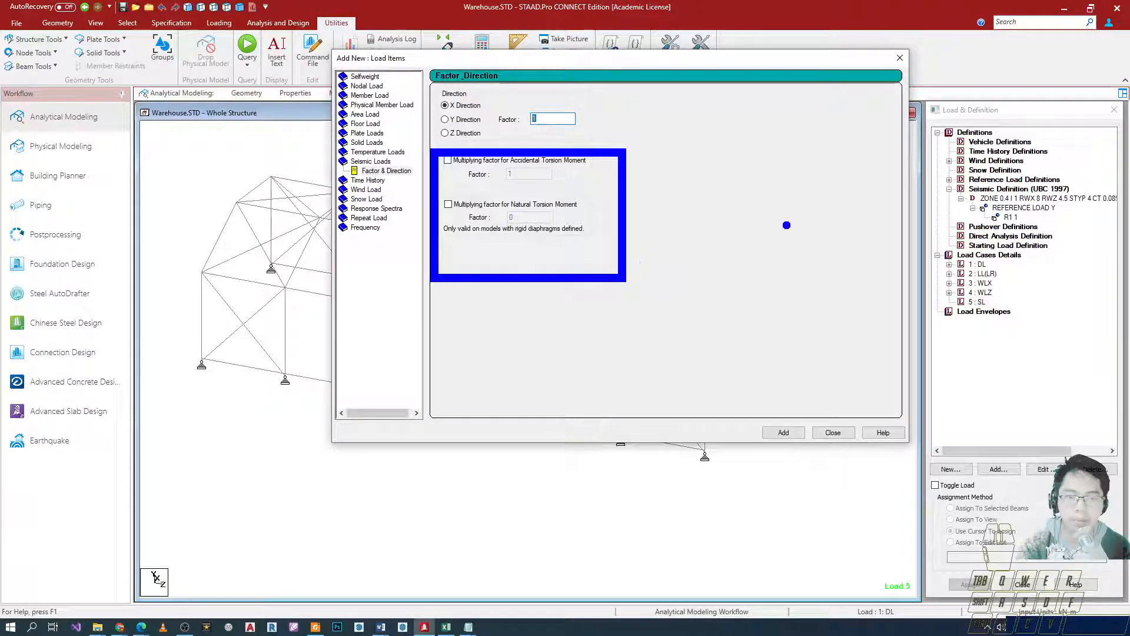
click(784, 432)
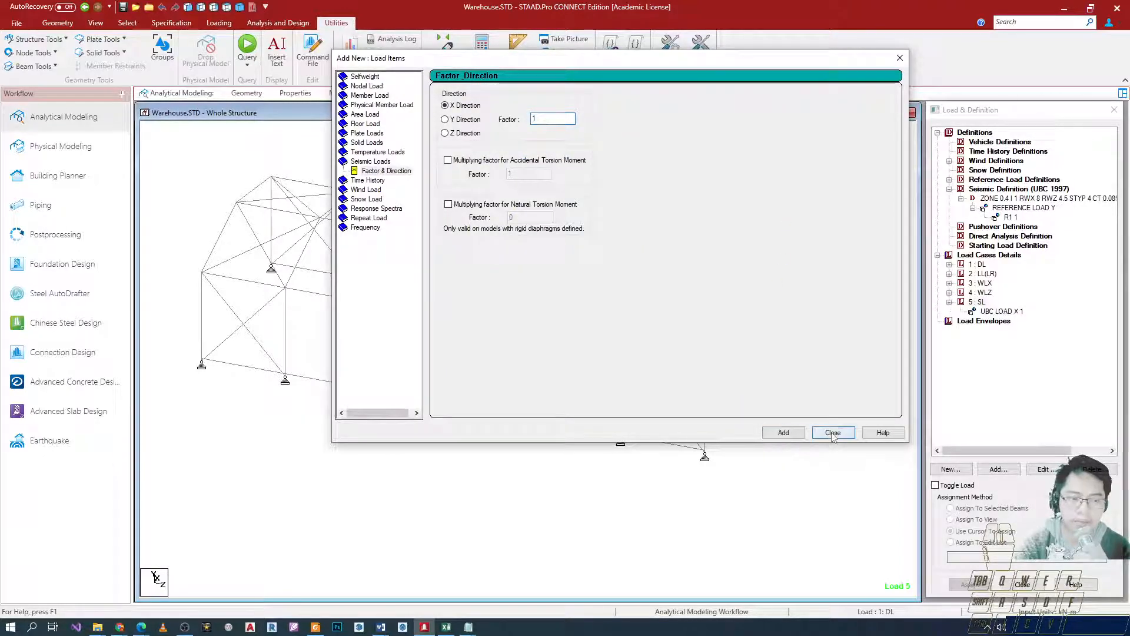
click(833, 432)
Select all members of the warehouse frame, and collapse load case SL in the load tree.
scroll(813, 344, down, 1)
click(980, 311)
click(875, 361)
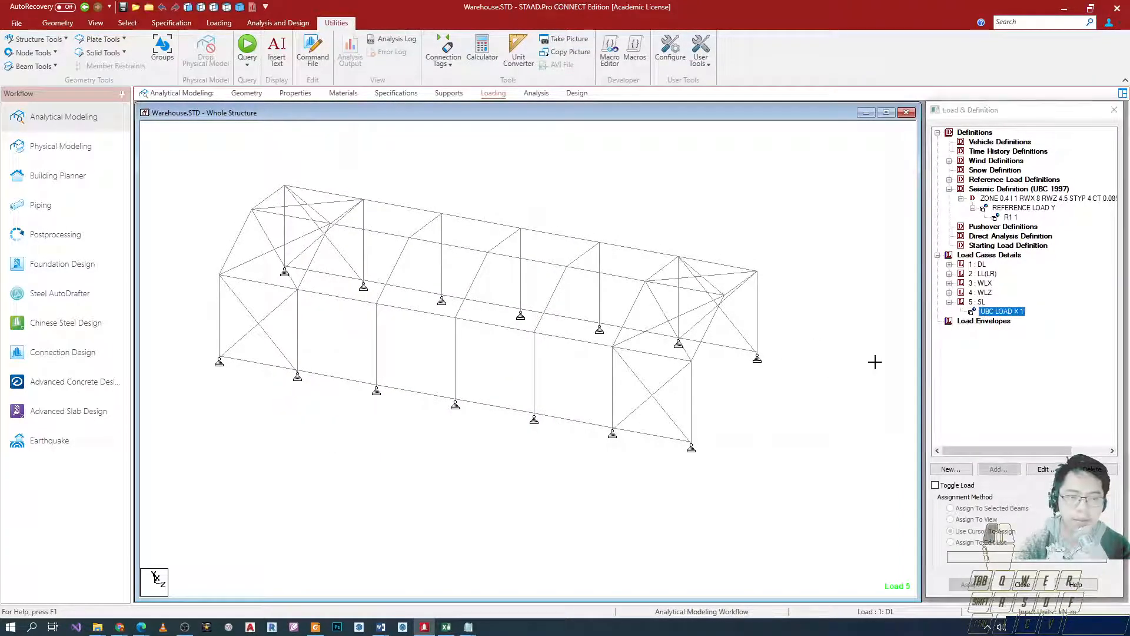
scroll(617, 296, down, 1)
drag(236, 167, 726, 454)
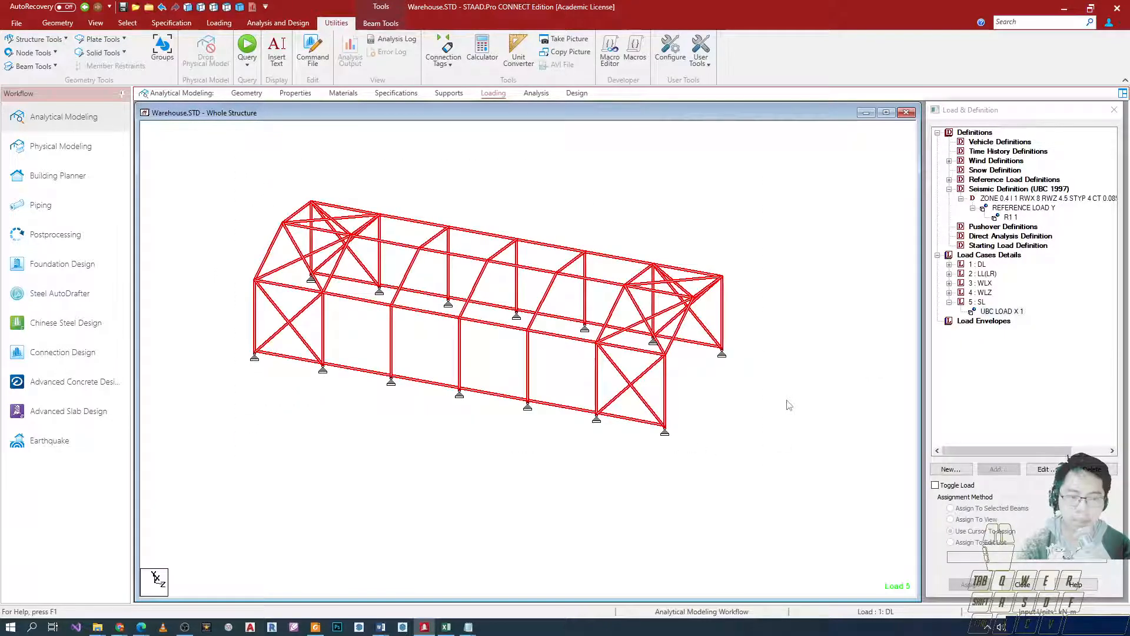
click(951, 305)
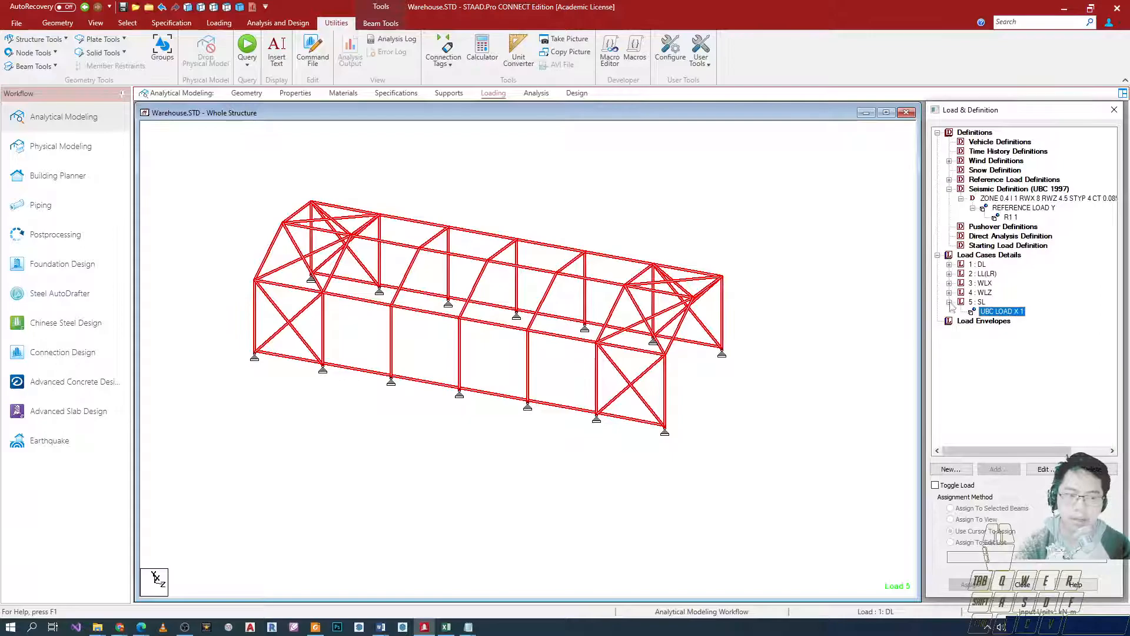
click(949, 303)
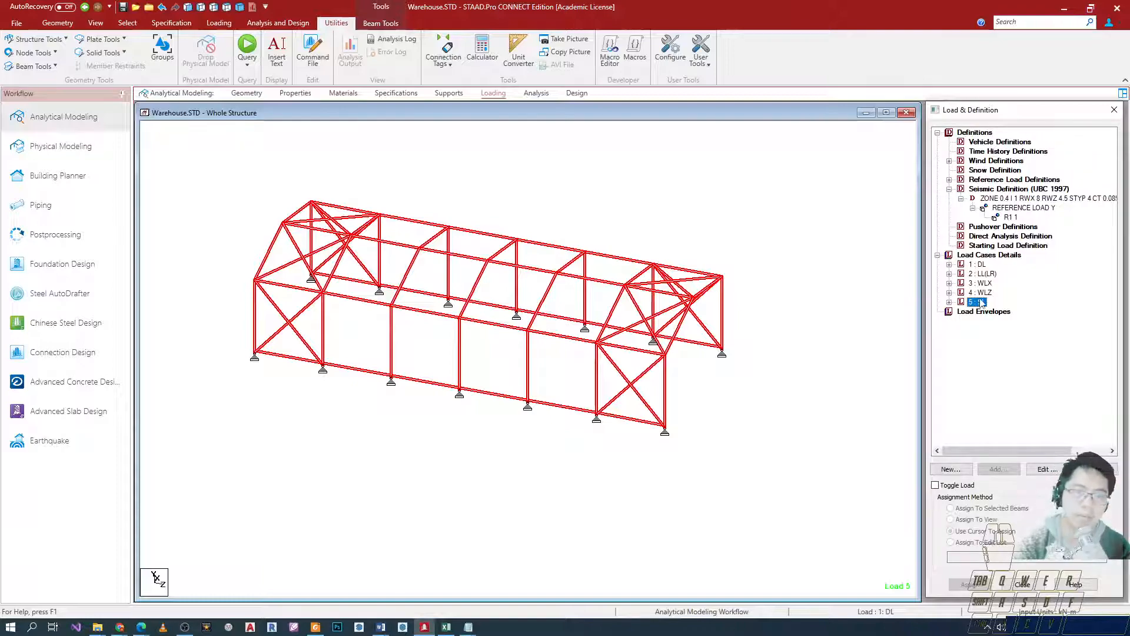
Box the load cases, write an outlined WRONG beside them, clear it, box the load cases again and clear the annotations.
key(ctrl+2)
ctrl+drag(932, 237, 1037, 325)
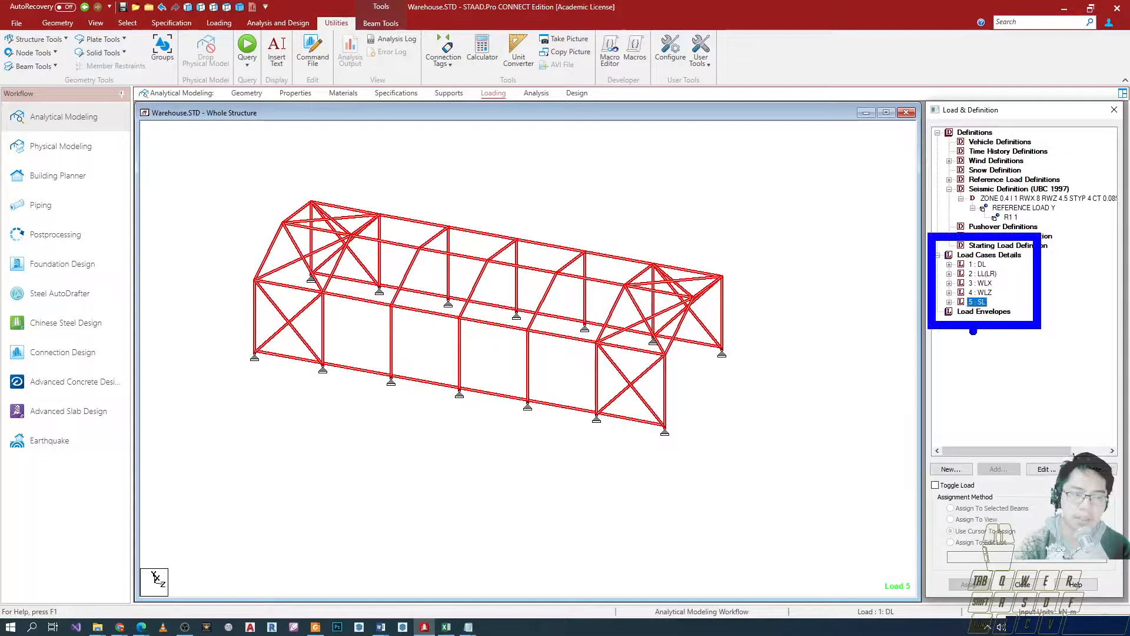
mouse_move(859, 329)
mouse_down()
mouse_move(898, 336)
mouse_move(968, 380)
mouse_move(1015, 359)
mouse_move(1036, 415)
mouse_up()
mouse_move(1042, 461)
mouse_down()
mouse_move(825, 369)
mouse_move(1010, 363)
mouse_move(1059, 436)
mouse_up()
mouse_move(874, 313)
mouse_down()
mouse_move(913, 271)
mouse_move(887, 248)
mouse_move(882, 296)
mouse_up()
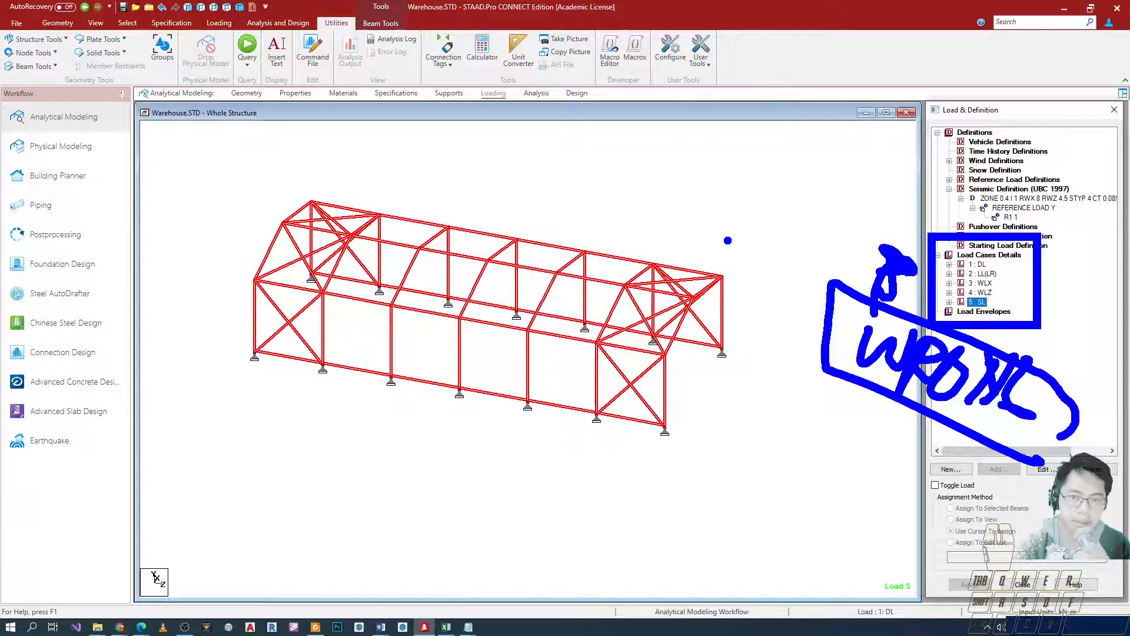
key(Escape)
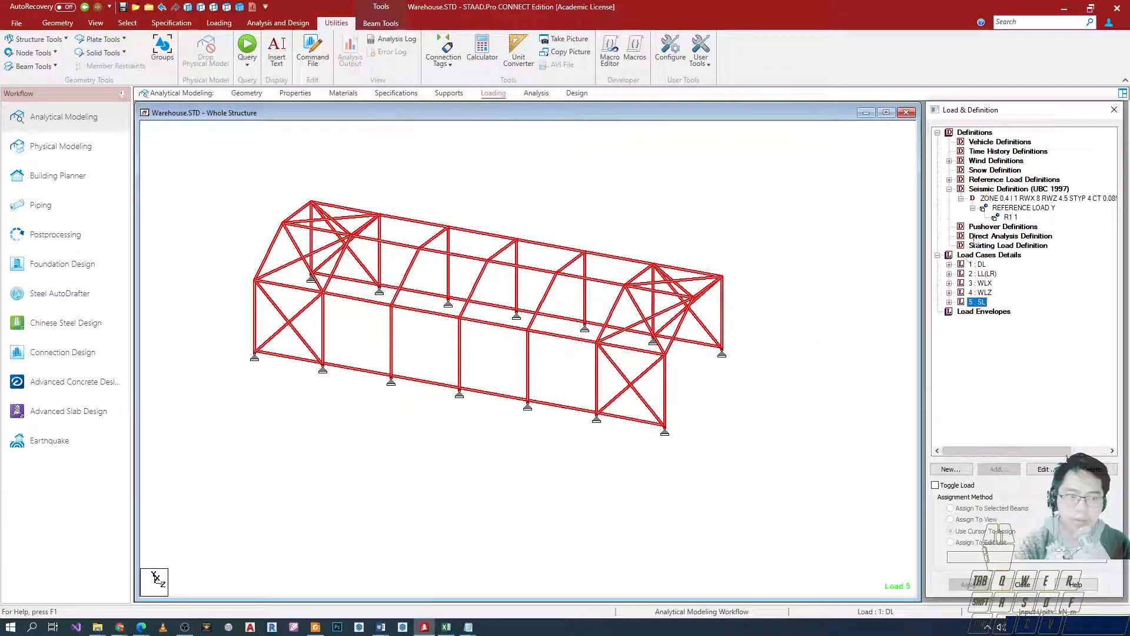
key(ctrl+2)
ctrl+drag(933, 249, 1032, 347)
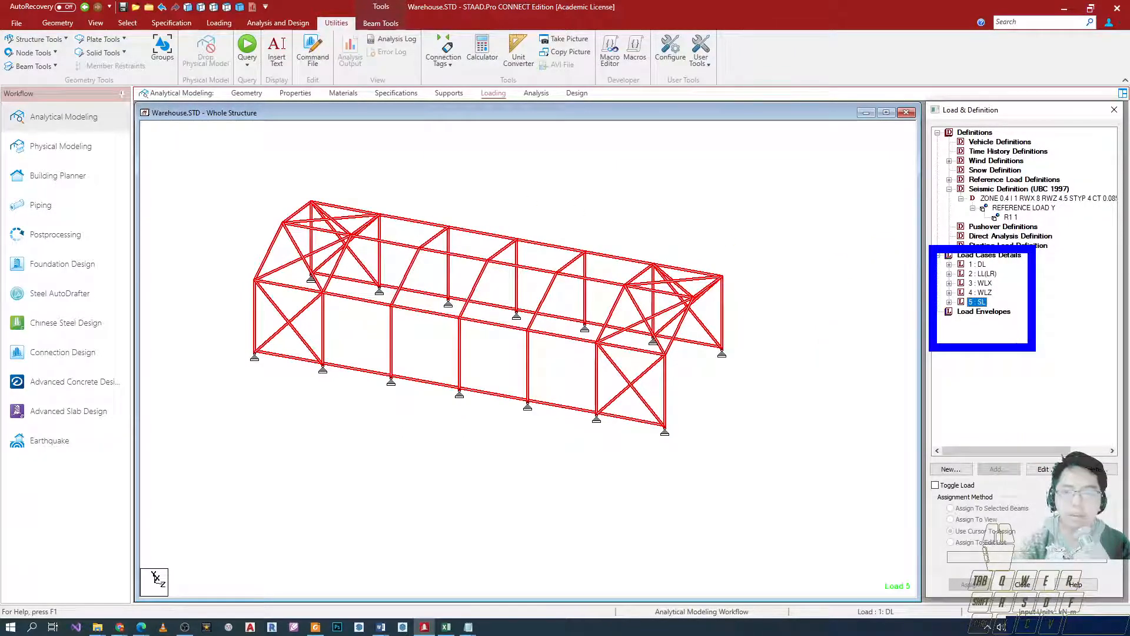
key(Escape)
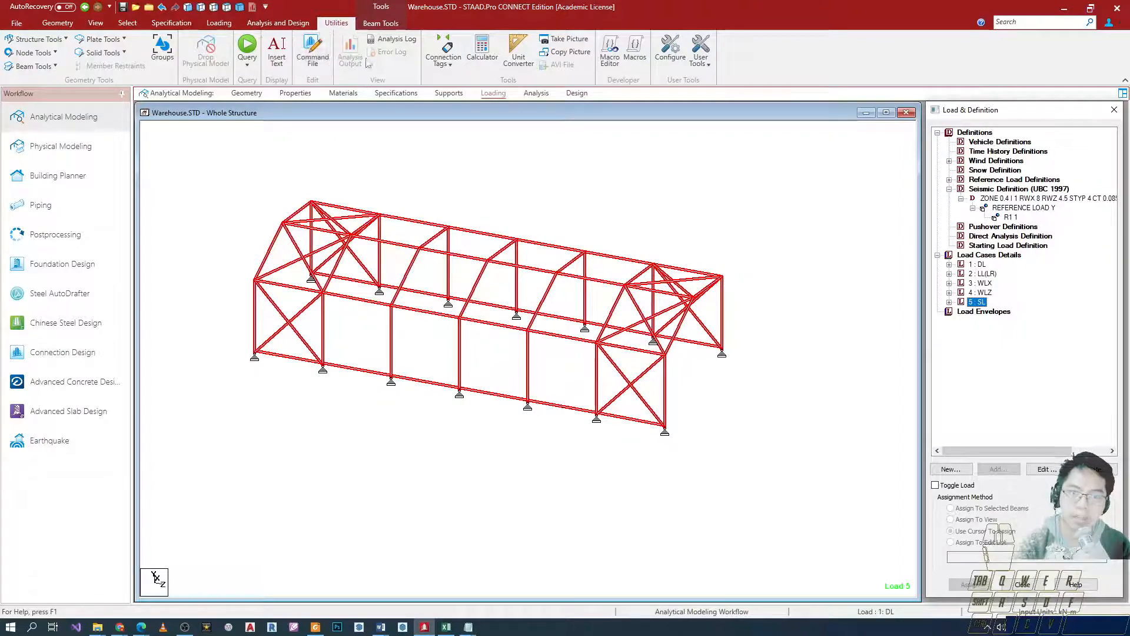
Mark where the analysis commands are found, clear the annotations, and open the Analysis/Print Commands dialog.
key(ctrl+2)
ctrl+drag(231, 3, 347, 47)
key(Escape)
click(277, 23)
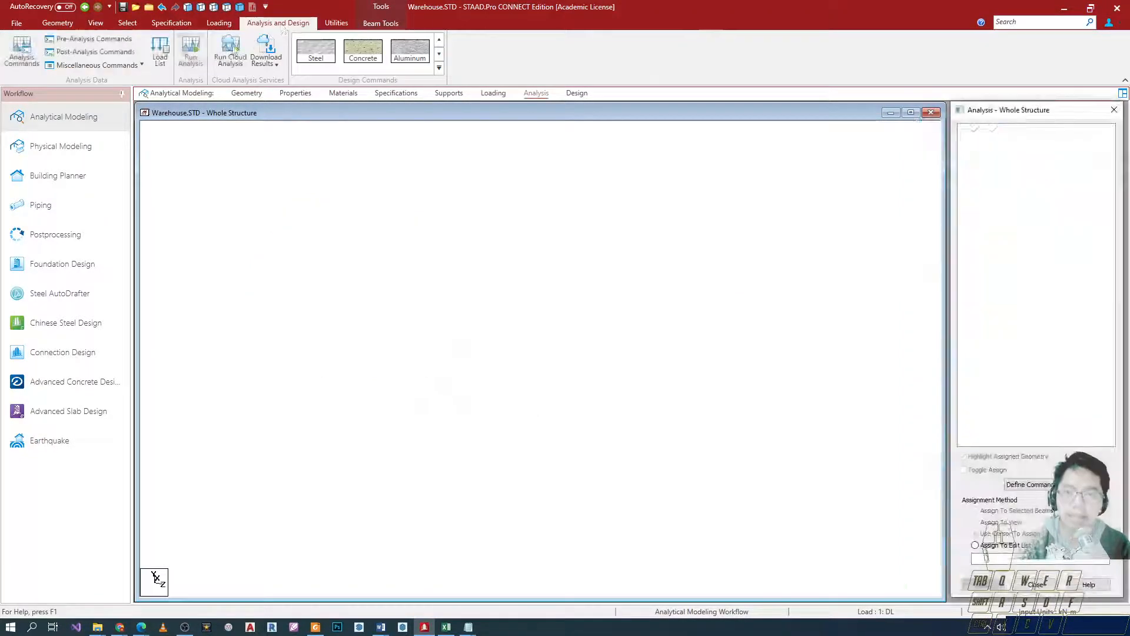
key(ctrl+2)
ctrl+drag(4, 24, 66, 85)
key(Escape)
click(20, 57)
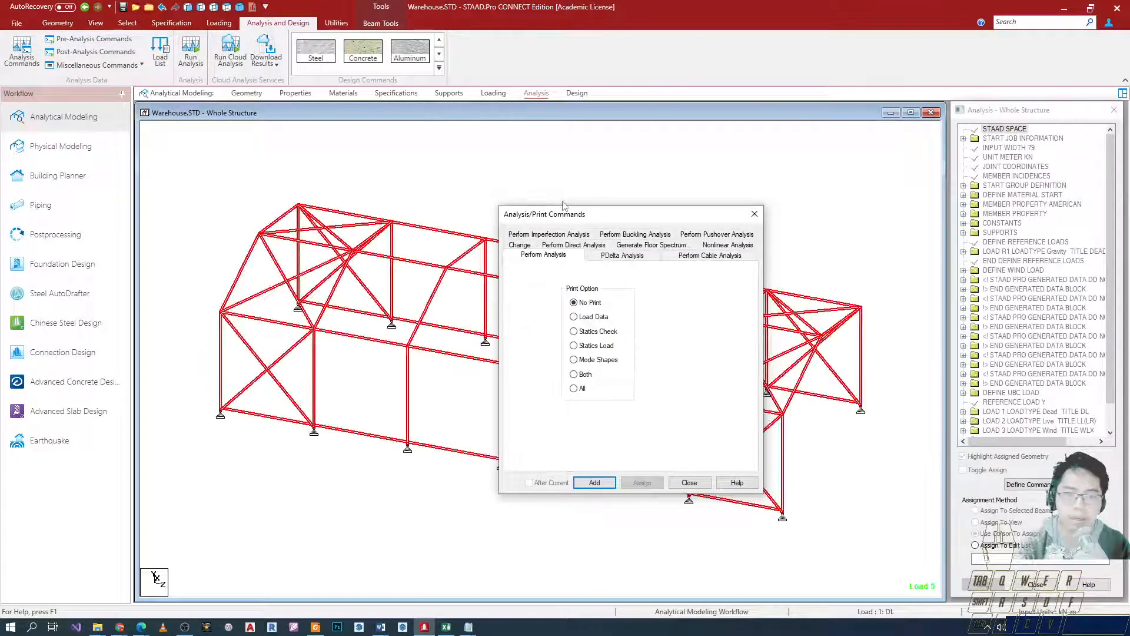
Box the Perform Analysis and No Print choices, clear the annotations, add the Perform Analysis command with No Print, and close the dialog.
drag(480, 169, 431, 132)
key(ctrl+2)
ctrl+drag(370, 159, 455, 184)
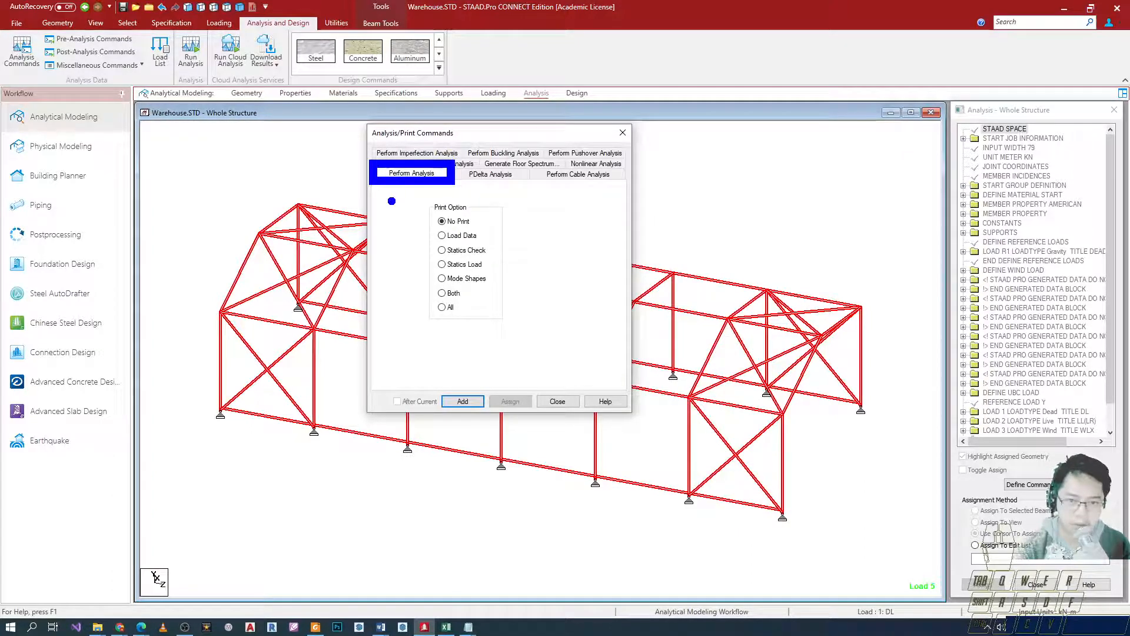
ctrl+drag(420, 195, 500, 240)
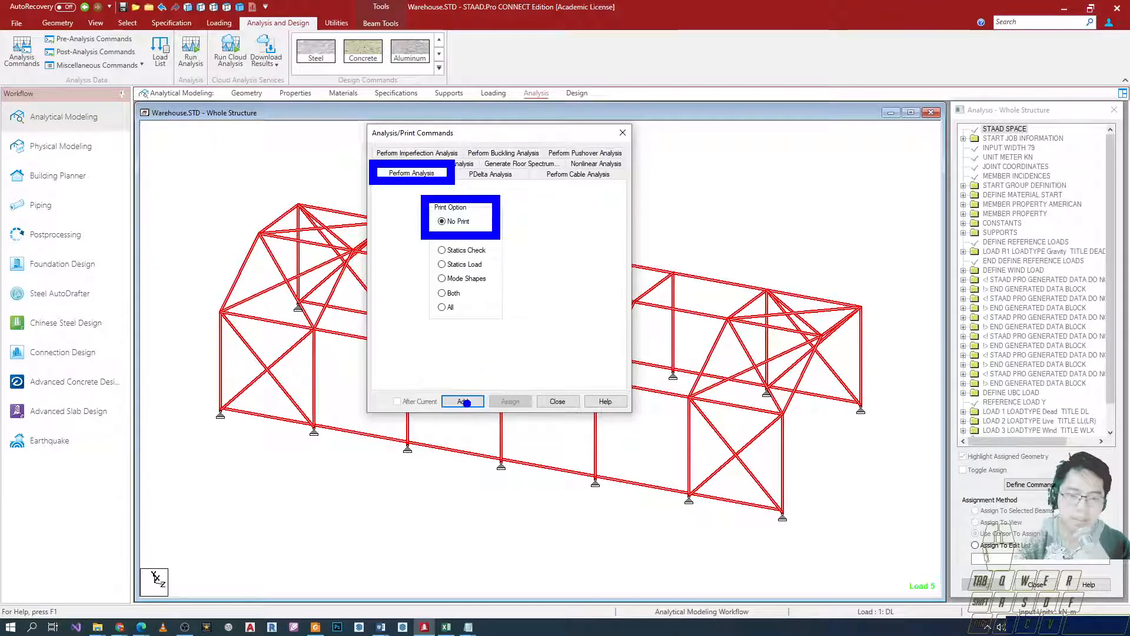
key(Escape)
click(463, 401)
click(557, 401)
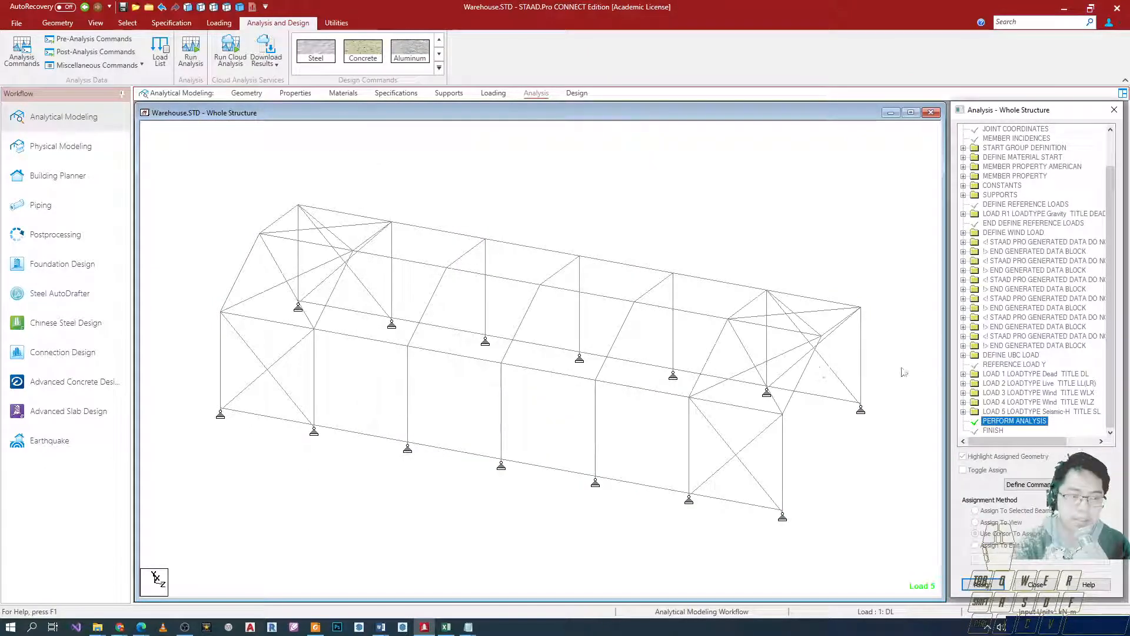
Box the PERFORM ANALYSIS command in the command tree, clear it, box the Run Analysis command and clear the annotations.
click(987, 430)
mouse_move(934, 401)
ctrl+mouse_down()
mouse_move(965, 423)
mouse_move(1073, 435)
ctrl+mouse_up()
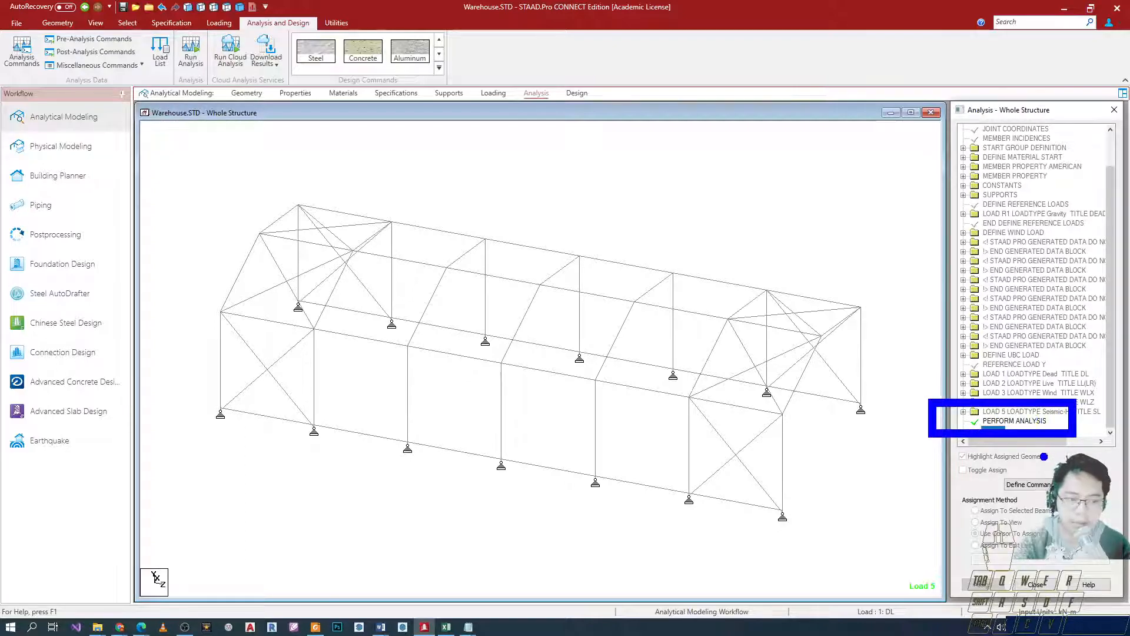
key(Escape)
click(495, 160)
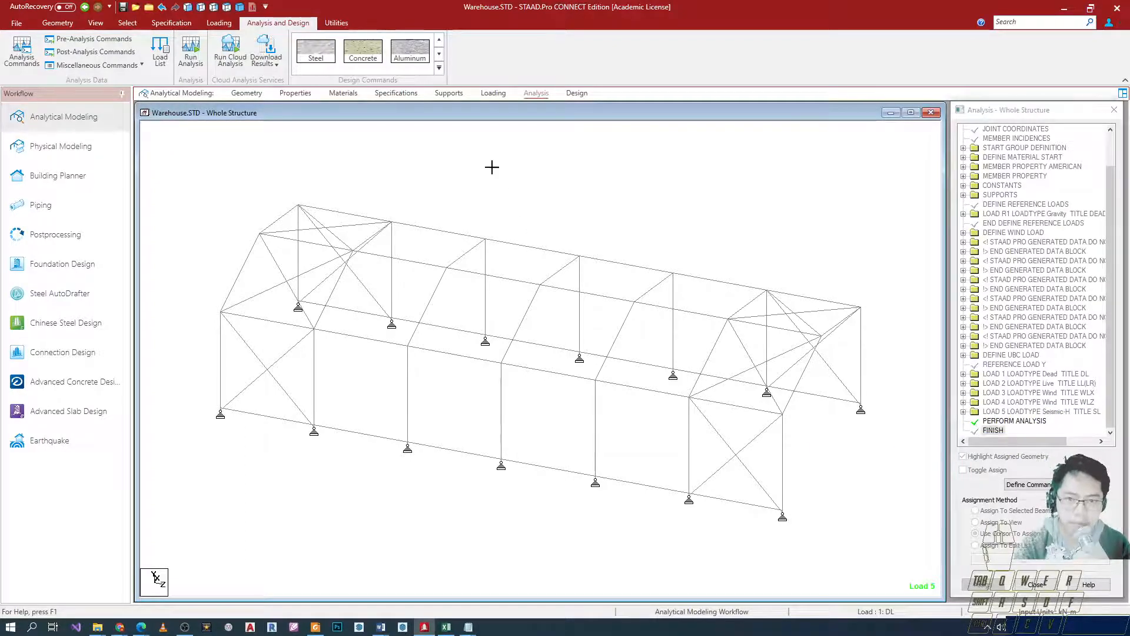
scroll(469, 283, down, 3)
scroll(731, 432, up, 1)
key(ctrl+2)
ctrl+drag(156, 25, 197, 67)
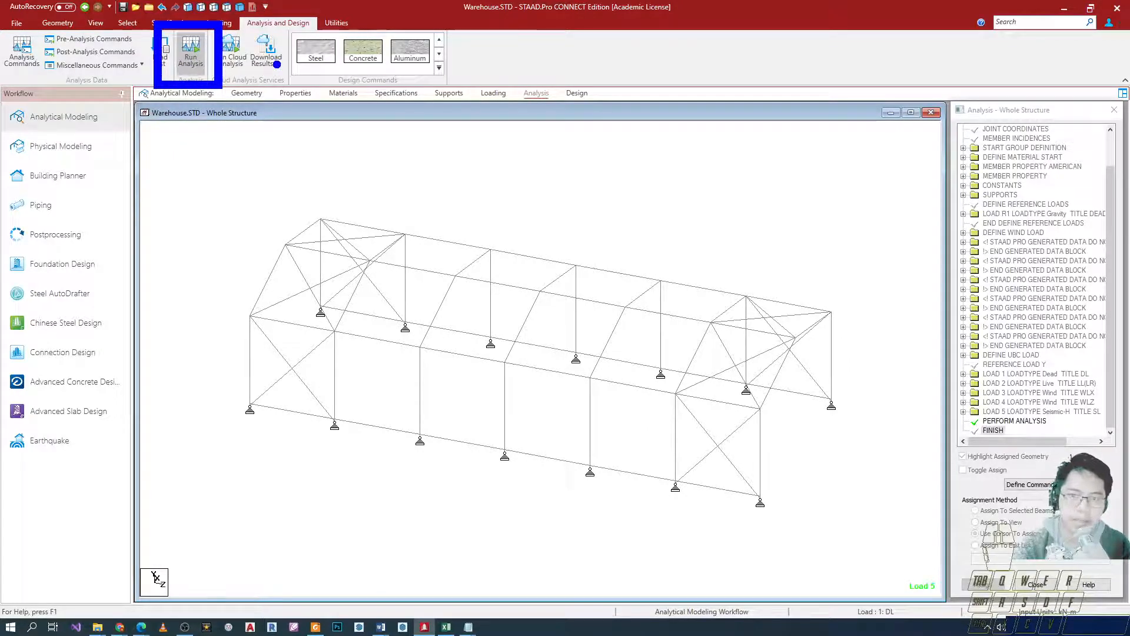
key(Escape)
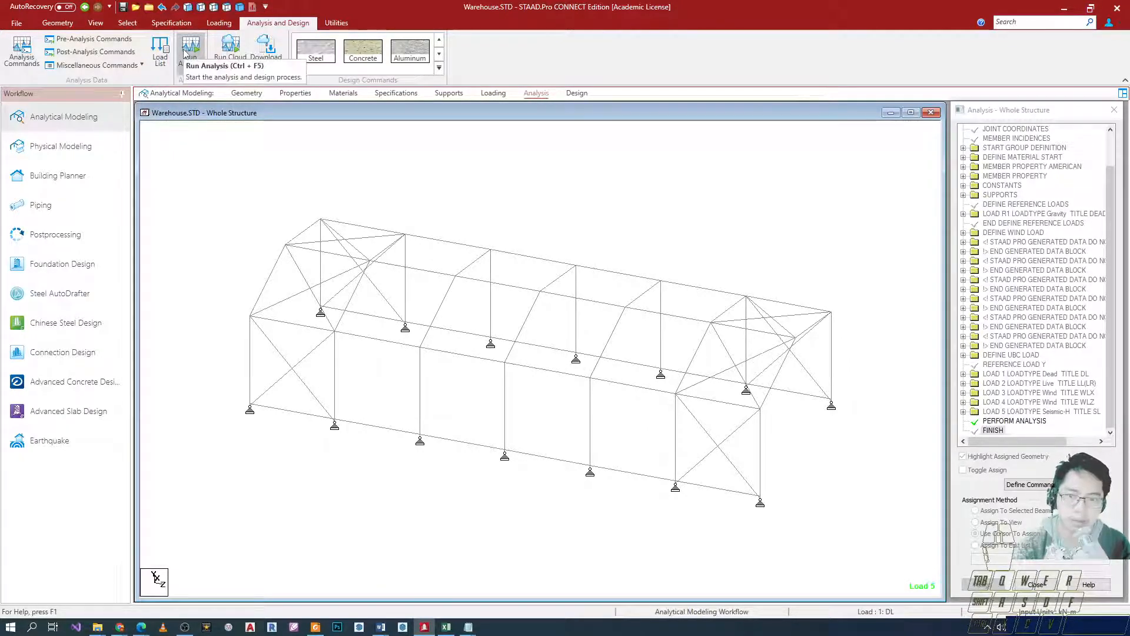
Run the analysis and open its output file.
click(188, 52)
key(Return)
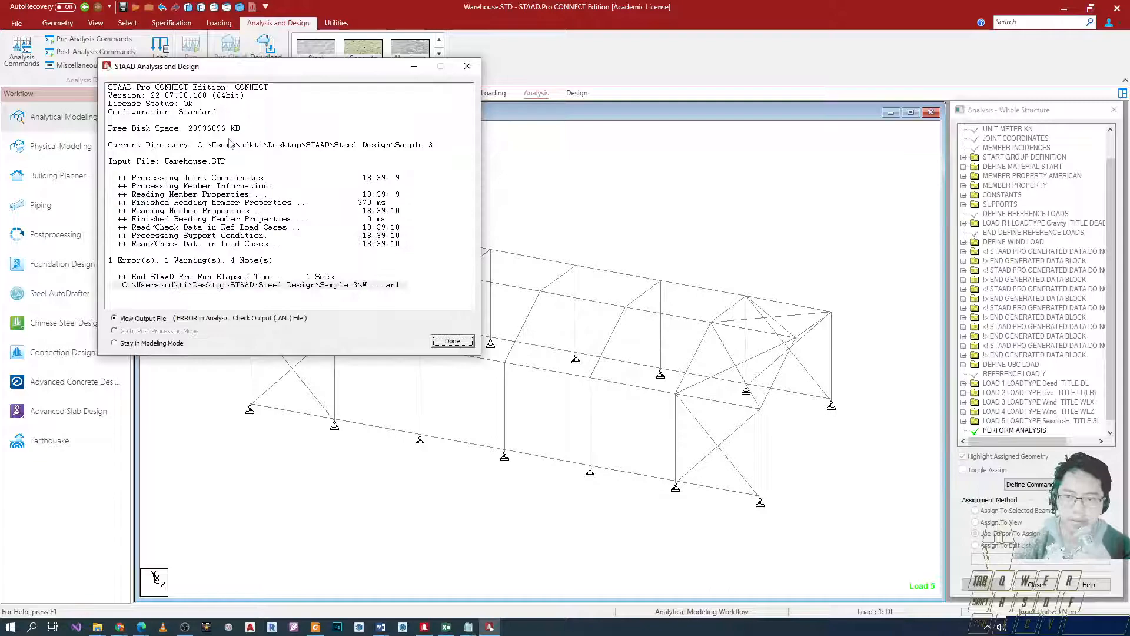
click(462, 341)
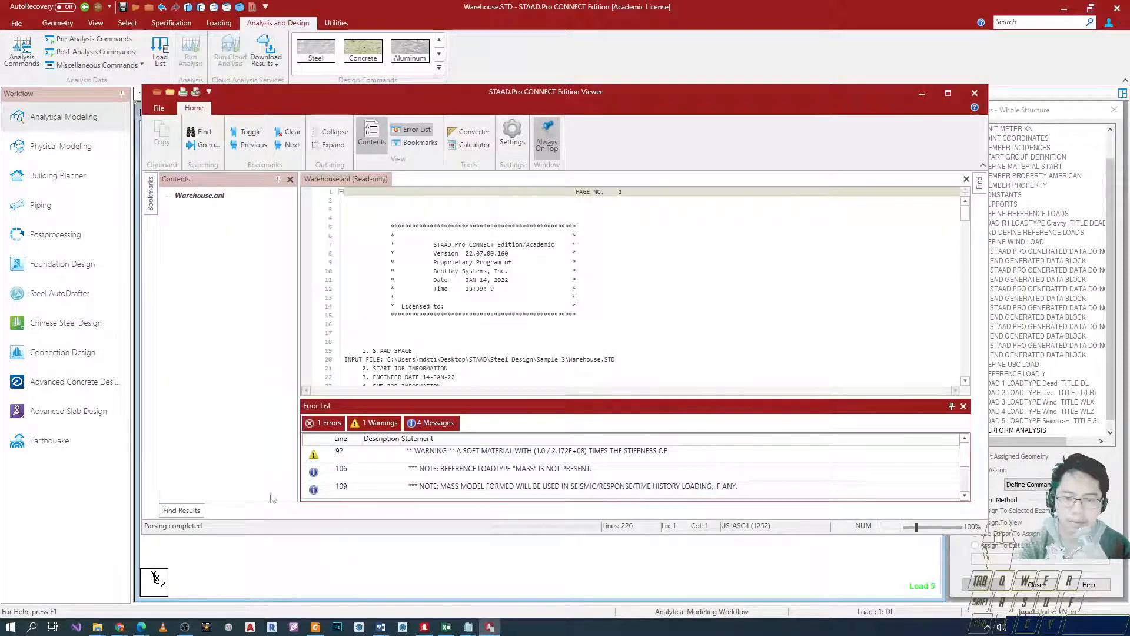
Box the error about the UBC load case order in the output's error list, clear the annotation and close the viewer.
drag(388, 476, 699, 503)
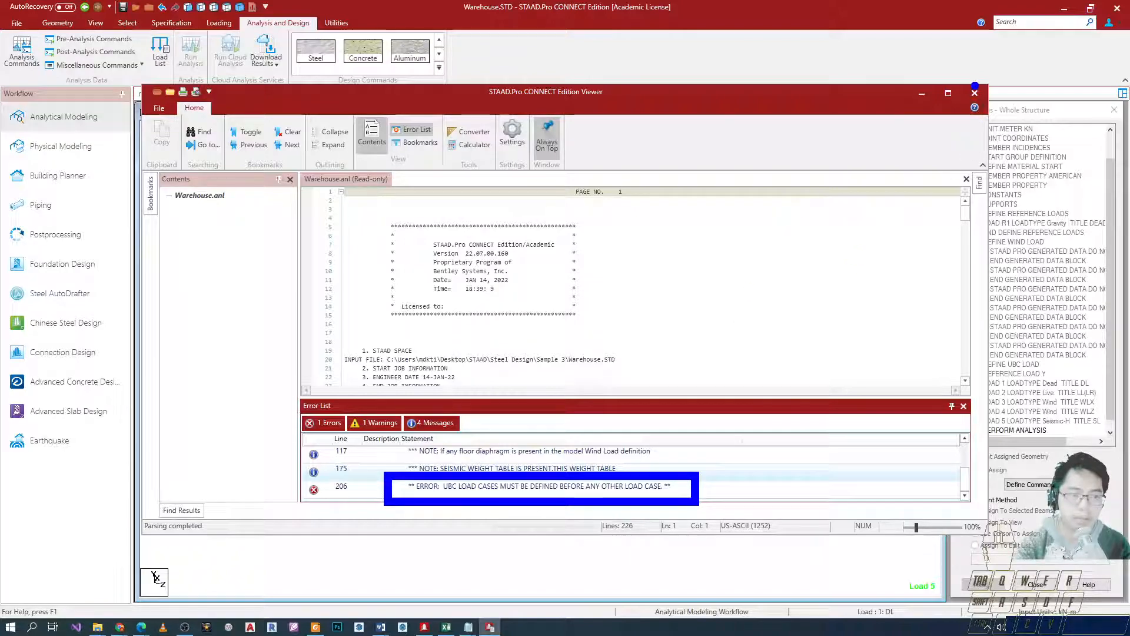
key(Escape)
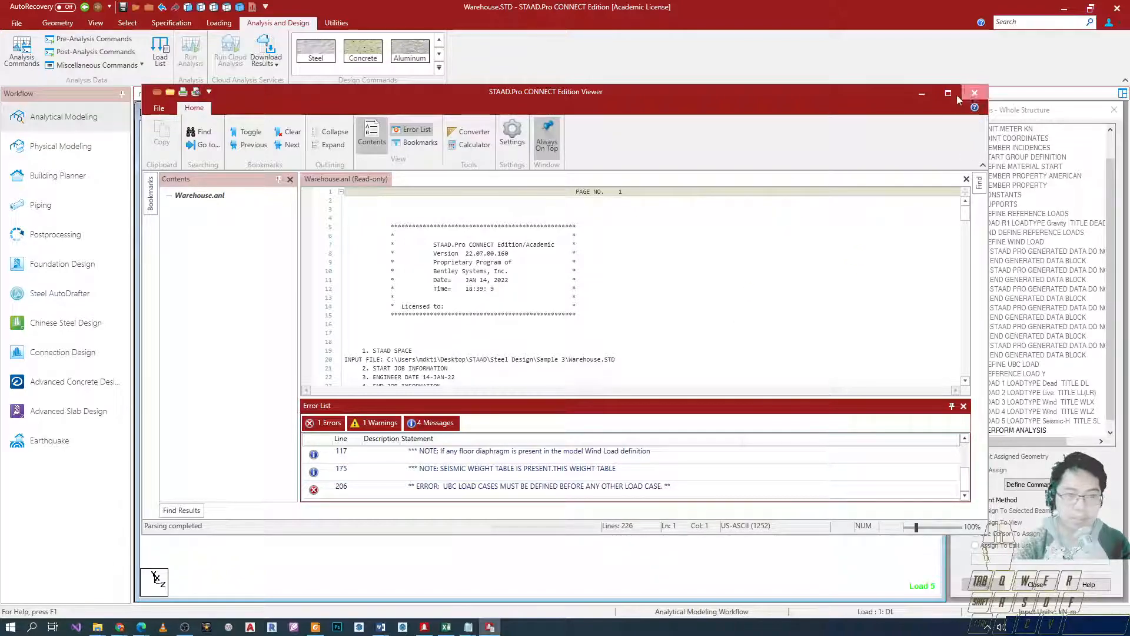
click(974, 92)
scroll(391, 270, up, 1)
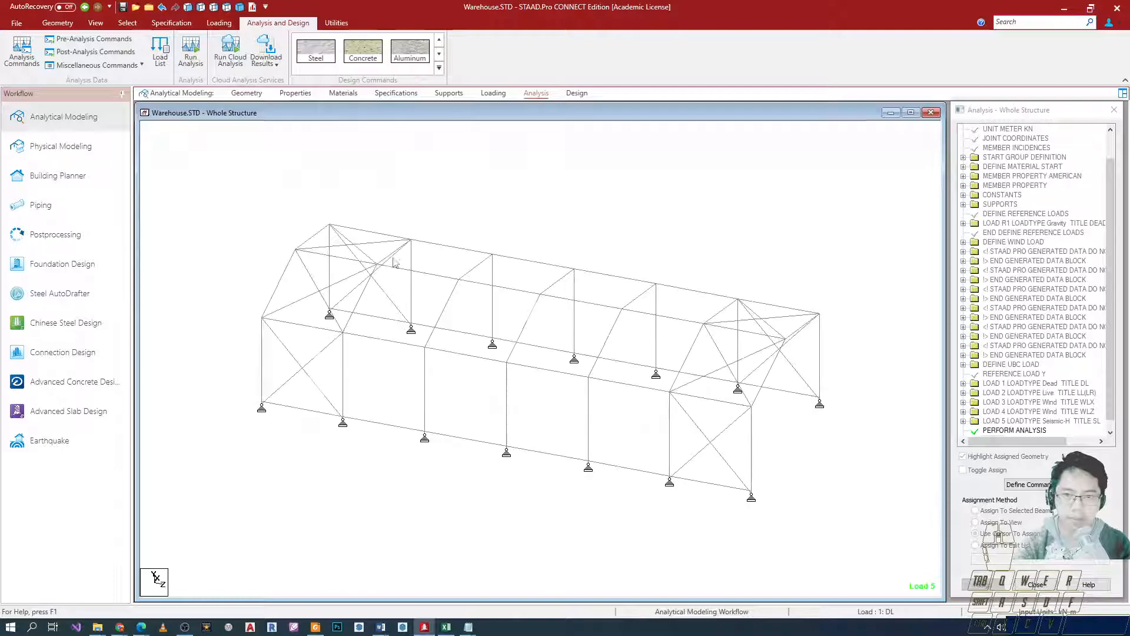
Open the Warehouse.STD command file in the editor and go to the load cases at its end.
click(71, 25)
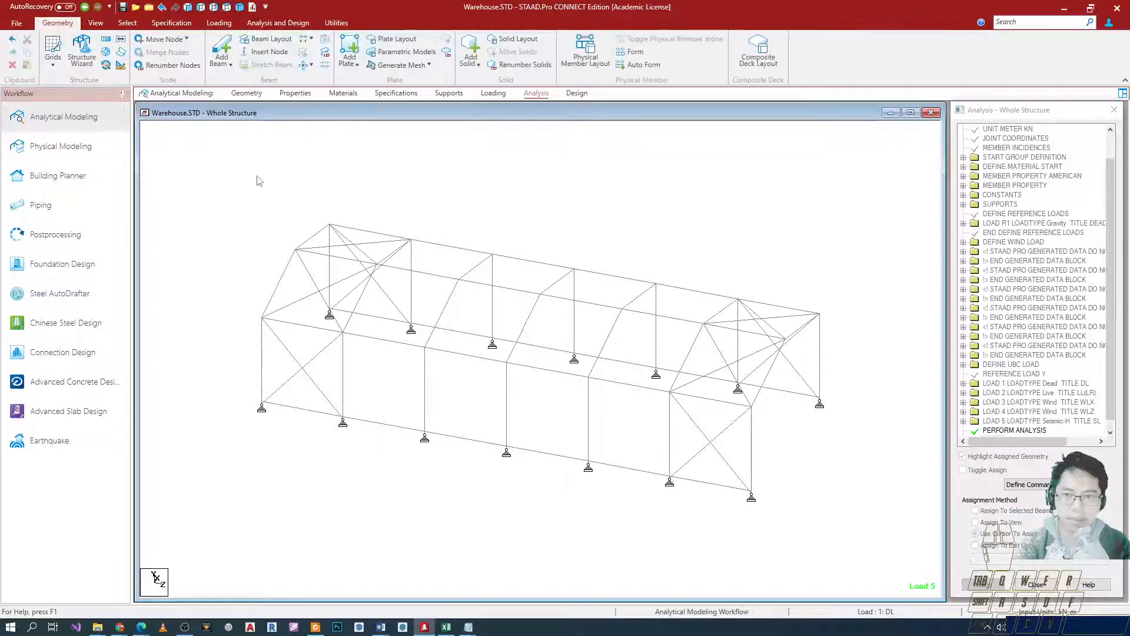
click(336, 22)
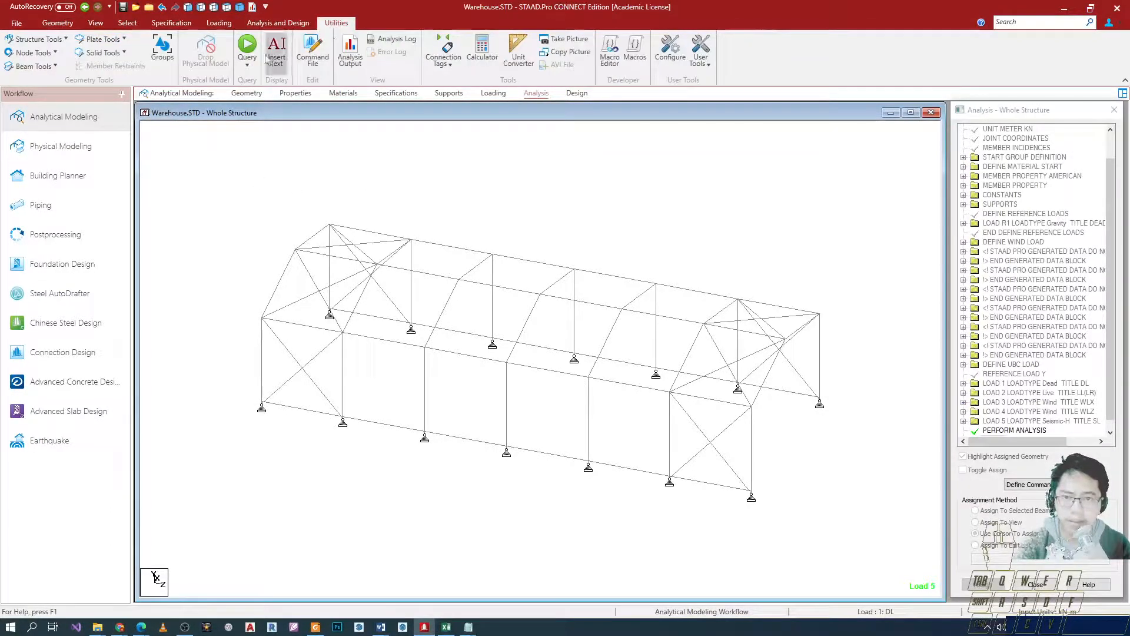
click(312, 53)
scroll(535, 340, down, 20)
scroll(423, 265, up, 2)
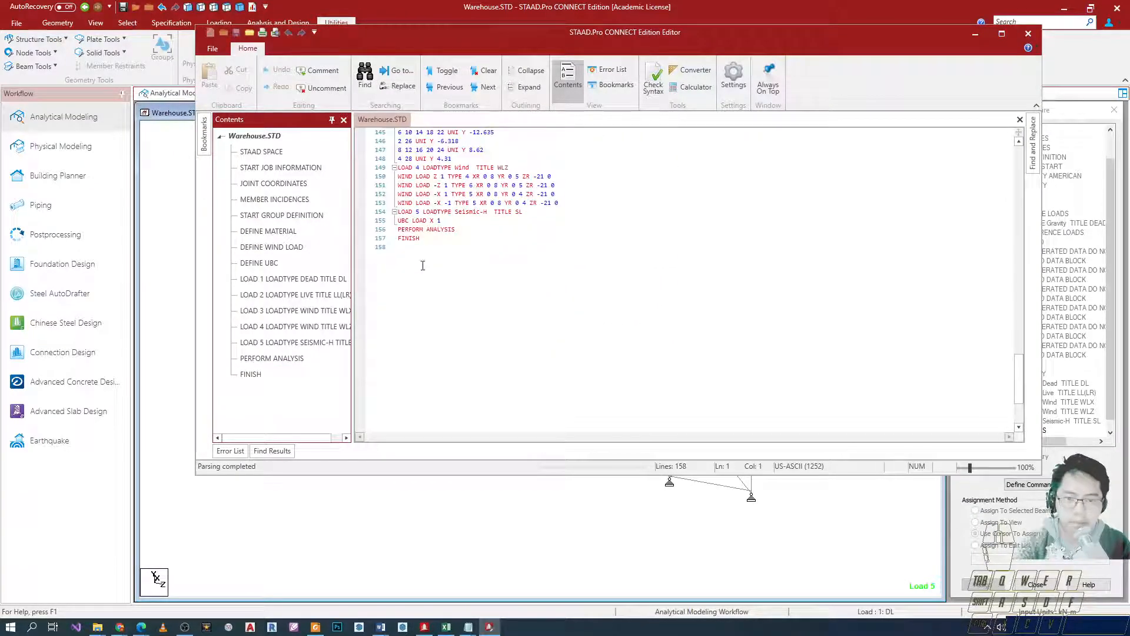
Copy the LOAD 5 Seismic-H SL block with its UBC LOAD X 1 line, and delete it from the end of the load cases.
scroll(423, 266, up, 3)
click(431, 298)
click(458, 295)
drag(458, 302, 397, 291)
key(ctrl+c)
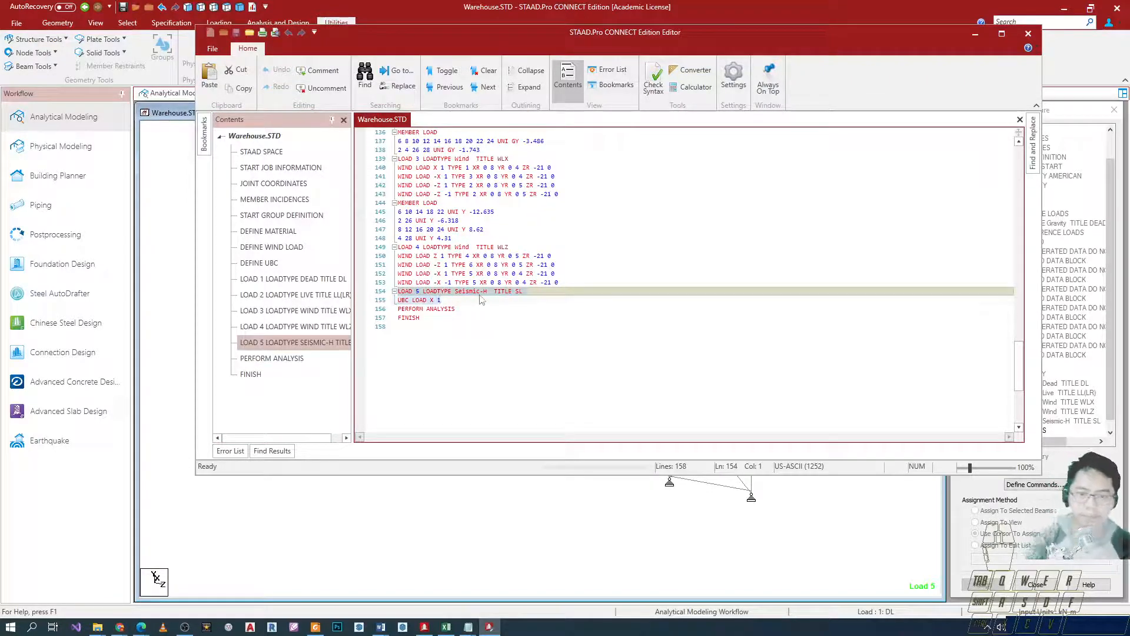
click(445, 300)
drag(411, 295, 392, 291)
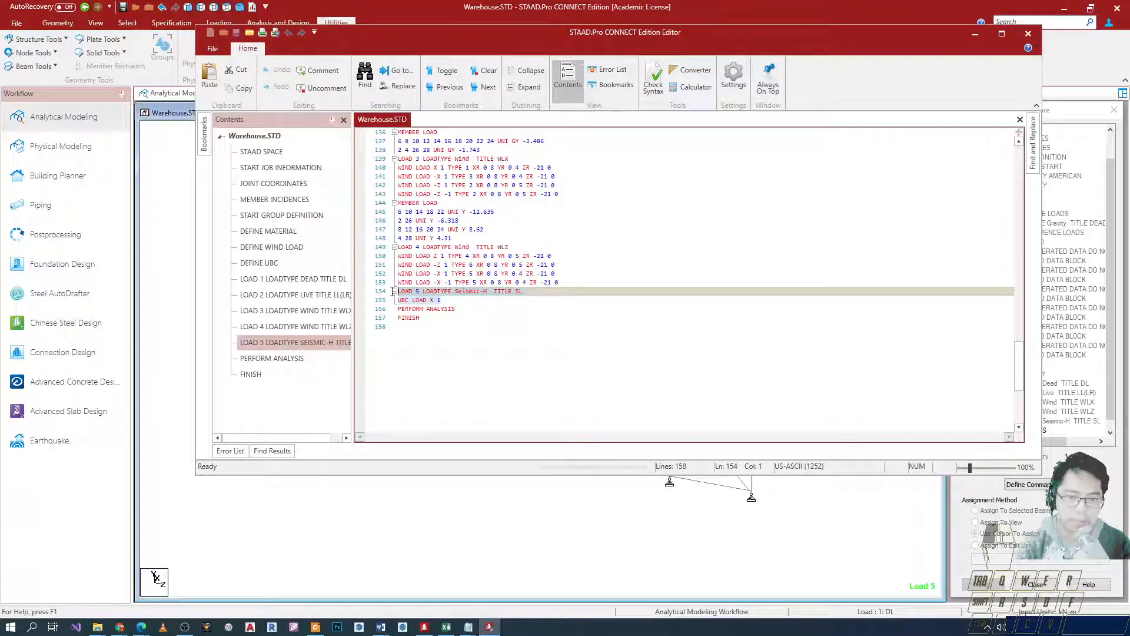
key(Delete)
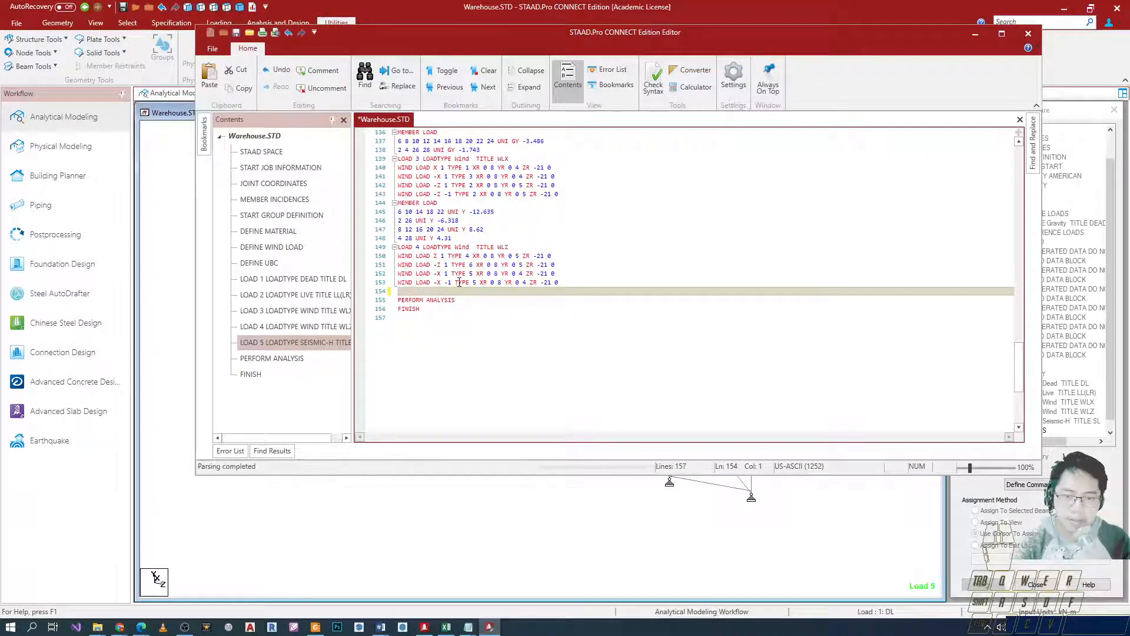
Insert the copied seismic load block directly above the LOAD 1 Dead case, after the R1 1.0 line.
scroll(452, 265, up, 3)
scroll(450, 259, up, 2)
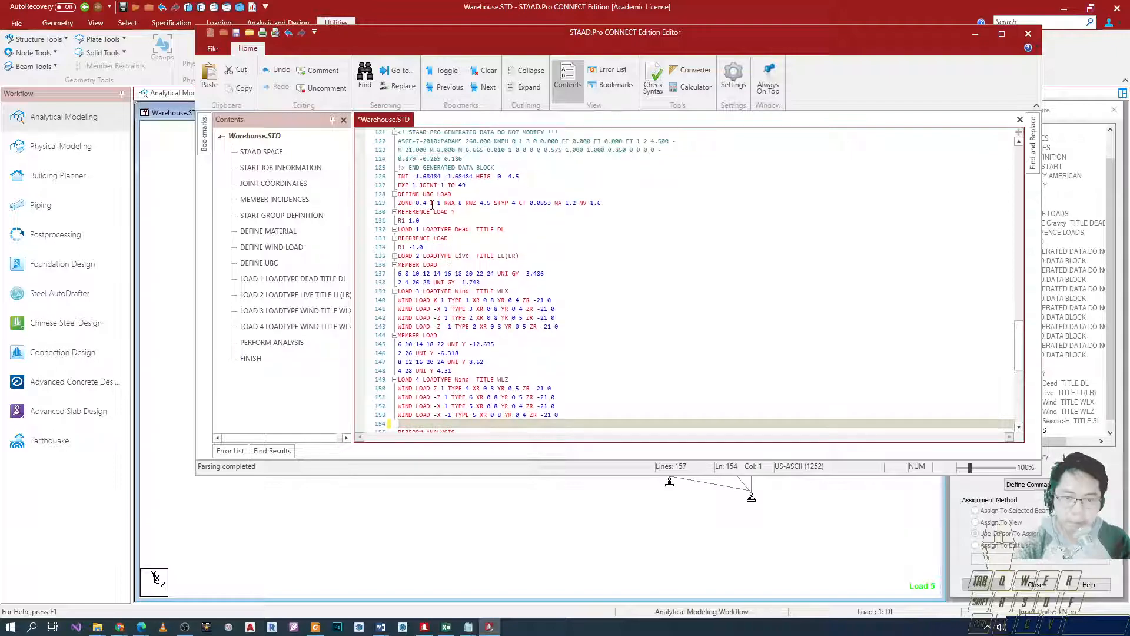
scroll(432, 205, up, 3)
scroll(435, 300, down, 3)
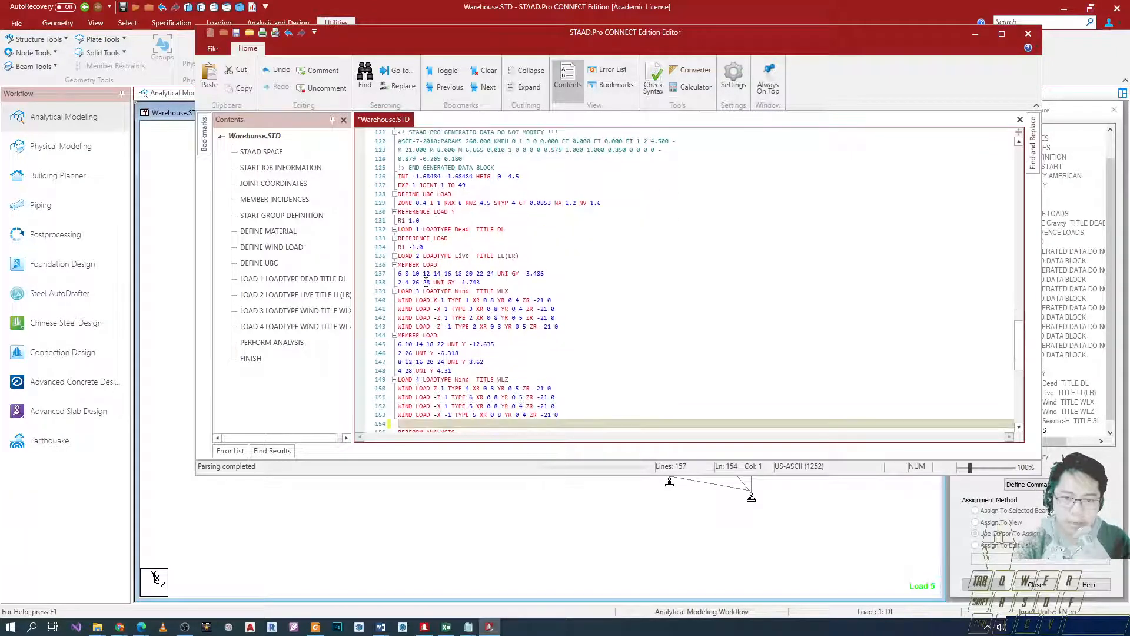
click(410, 257)
click(431, 230)
click(431, 222)
click(395, 230)
click(394, 229)
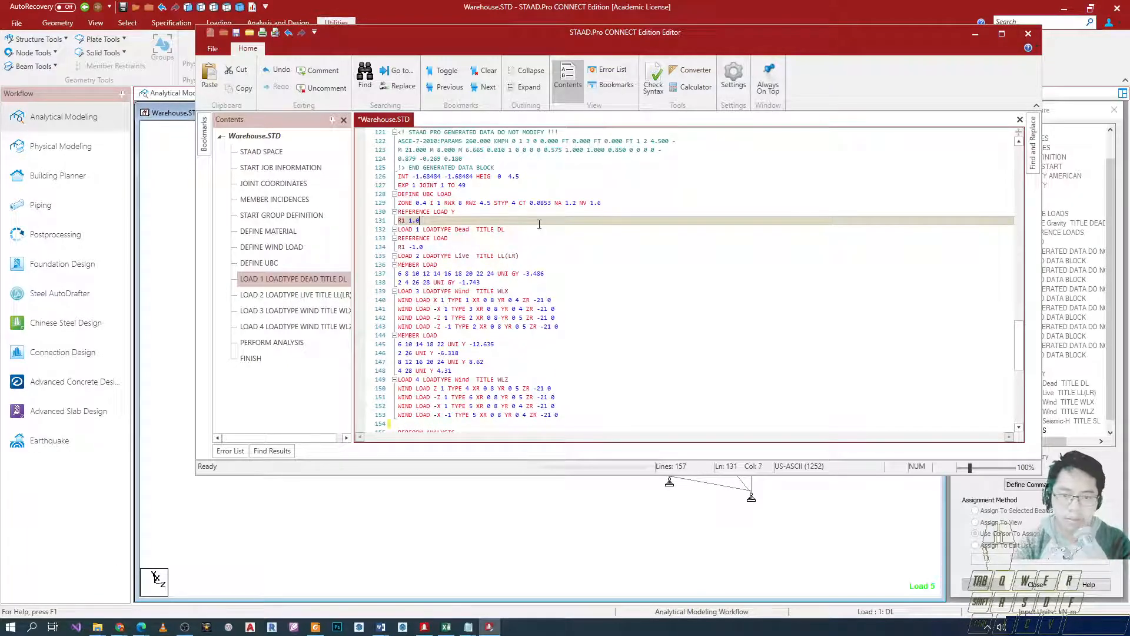
key(Return)
key(ctrl+v)
key(Left)
Renumber the load cases in file order: SL as 1, DL as 2, LL(LR) as 3, WLX as 4 and WLZ as 5.
click(418, 229)
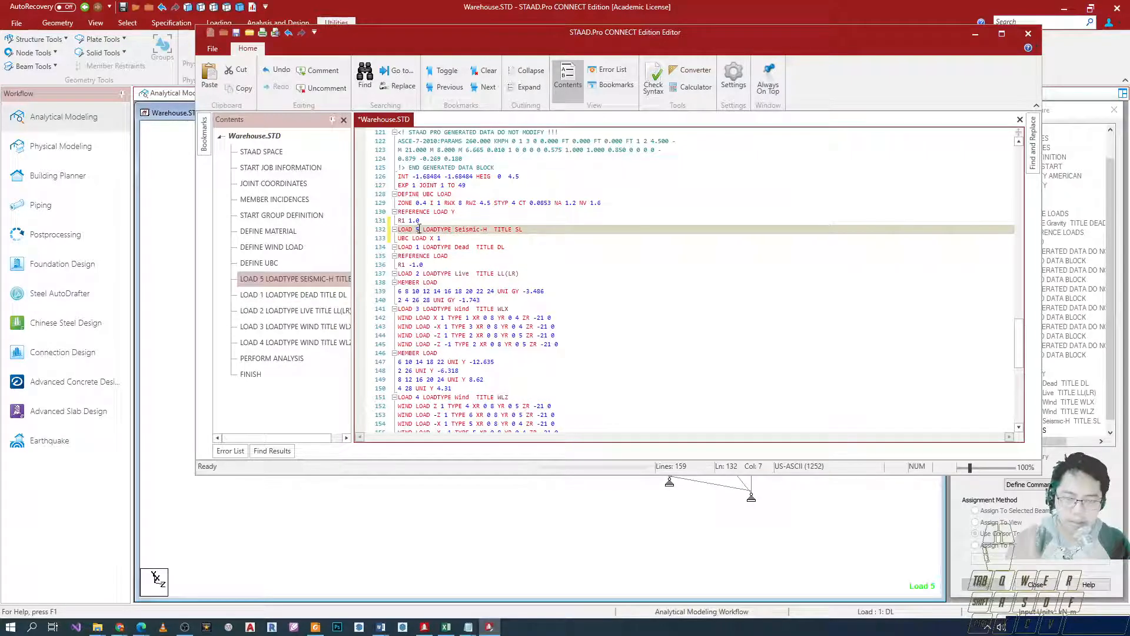
scroll(420, 229, down, 2)
scroll(429, 231, up, 2)
key(BackSpace)
text(1)
key(Down)
key(Down)
key(Down)
key(Down)
key(Down)
key(Down)
key(Down)
key(Down)
key(Down)
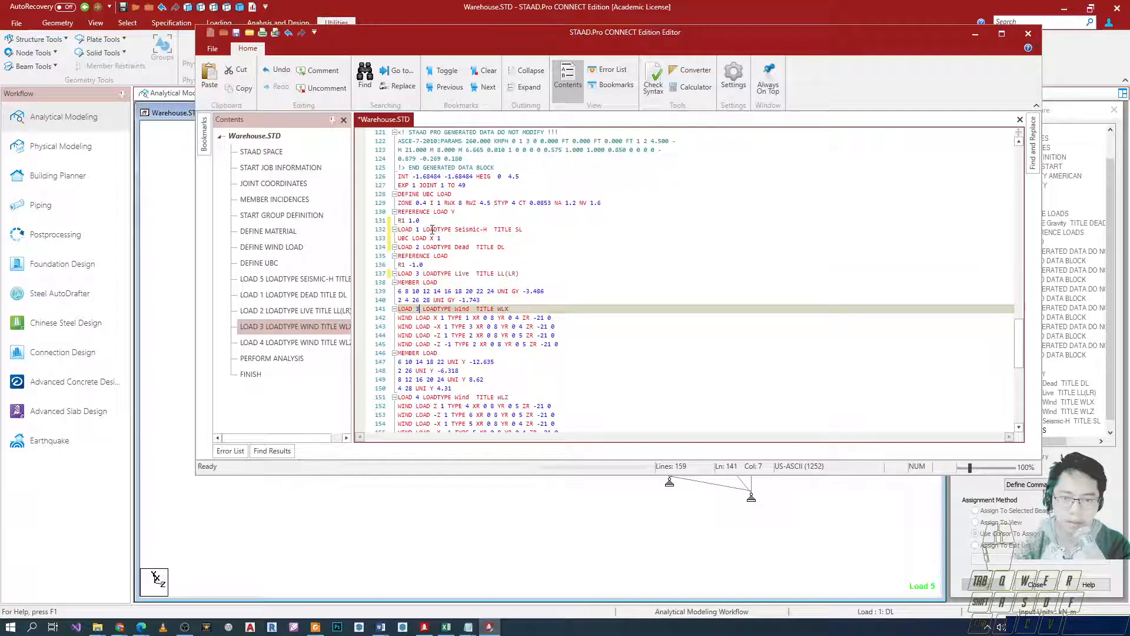
key(Down)
key(Down)
key(Down)
key(Down)
key(Down)
key(Down)
key(Down)
key(Down)
key(Down)
key(Down)
key(BackSpace)
text(5)
scroll(465, 243, down, 3)
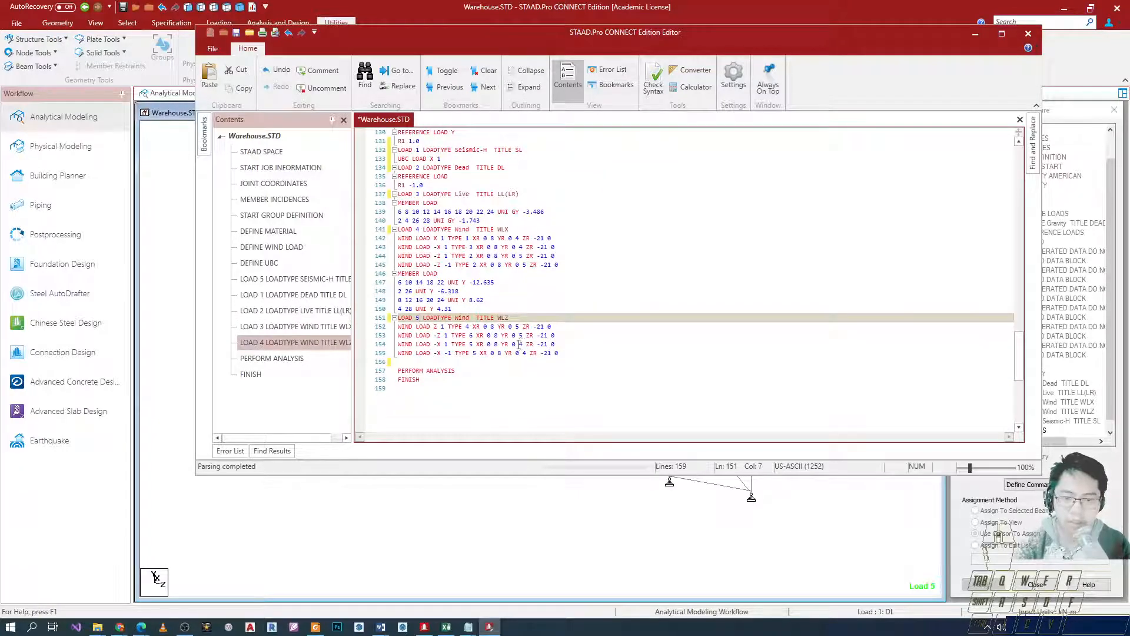
Duplicate the LOAD 1 Seismic-H SL block with its UBC LOAD X 1 line directly below the original.
scroll(477, 221, up, 2)
drag(399, 203, 493, 215)
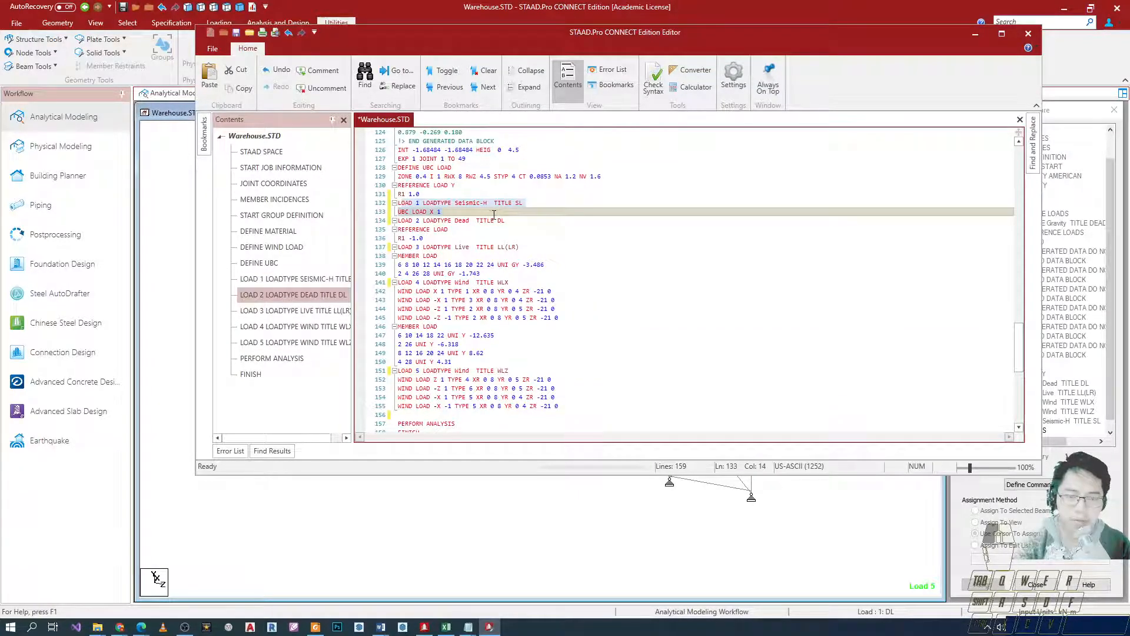
click(533, 202)
click(433, 211)
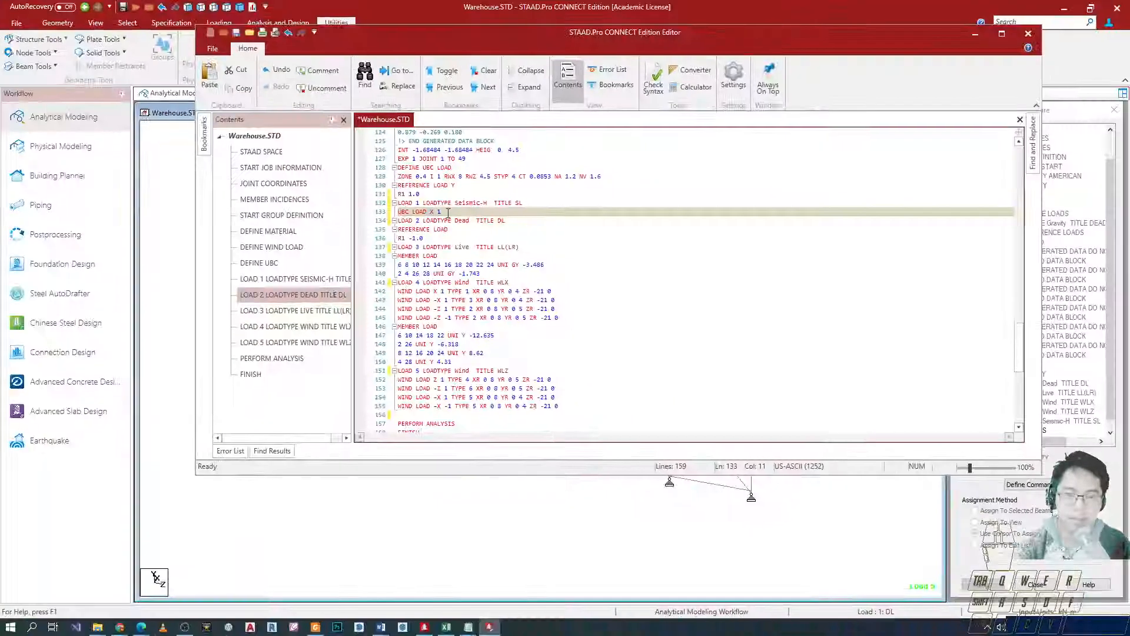
click(402, 204)
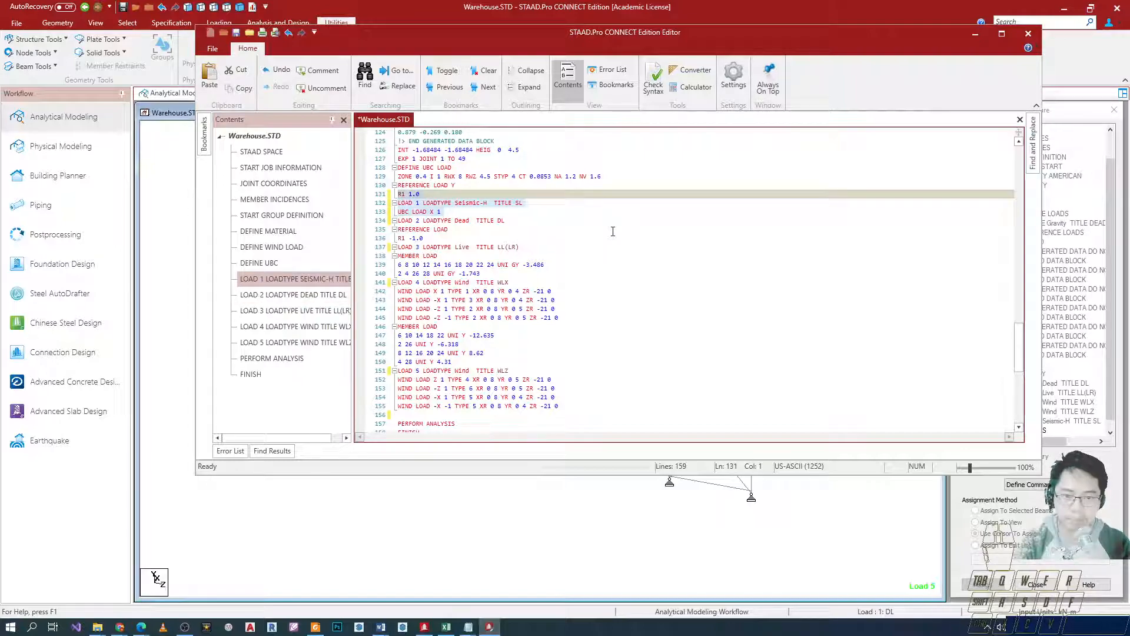
key(shift+Down)
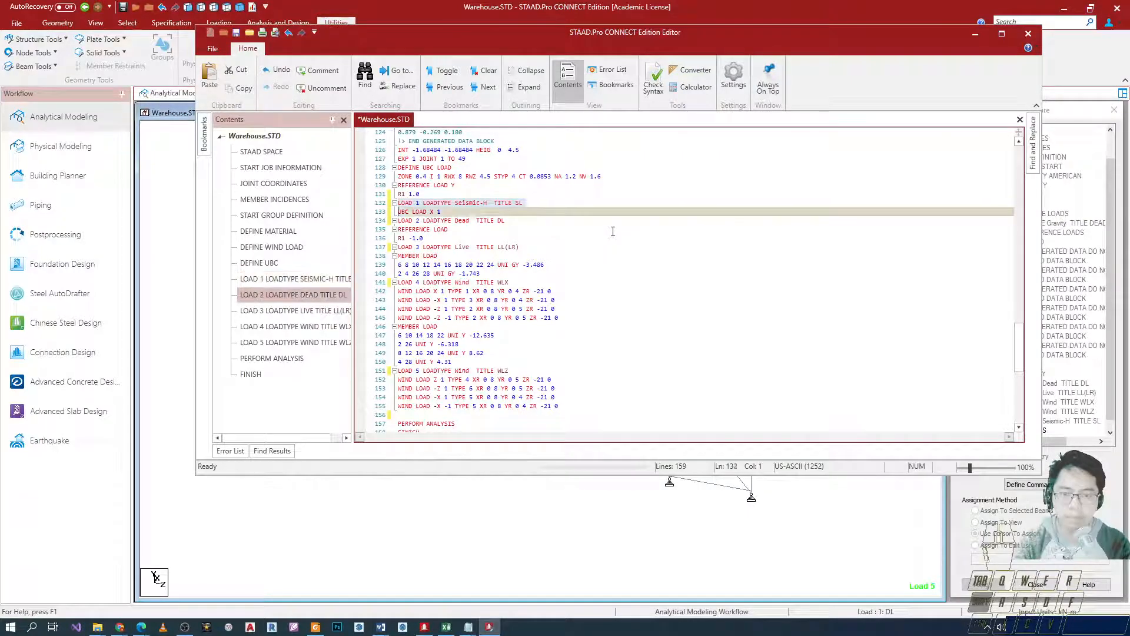
key(shift+End)
key(ctrl+c)
key(Delete)
key(Down)
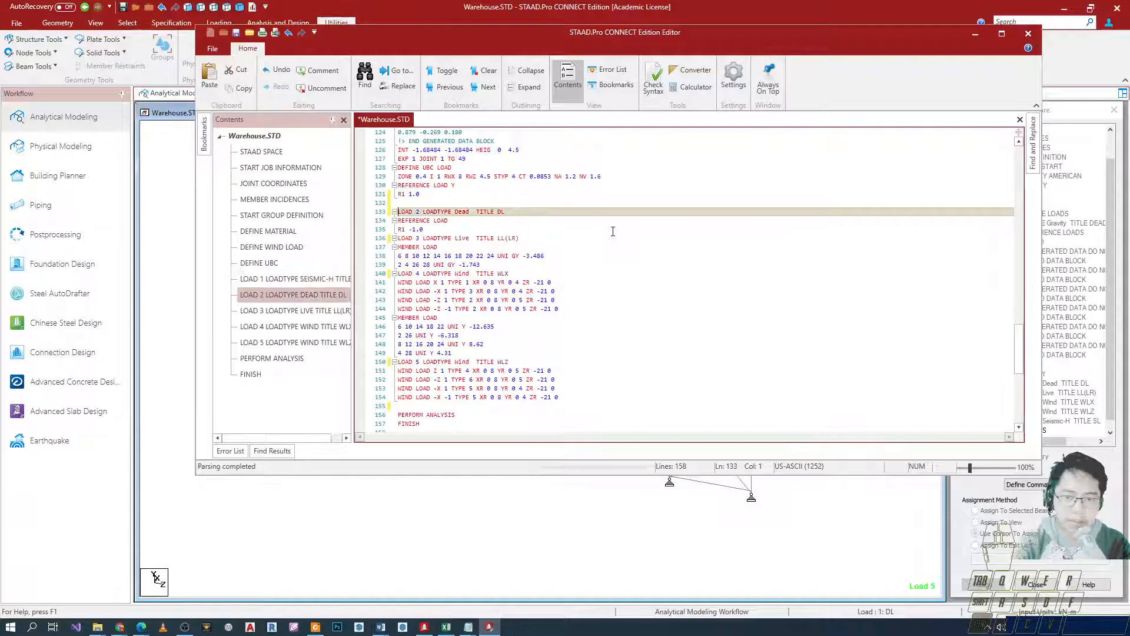
key(ctrl+z)
key(Right)
key(Return)
key(ctrl+v)
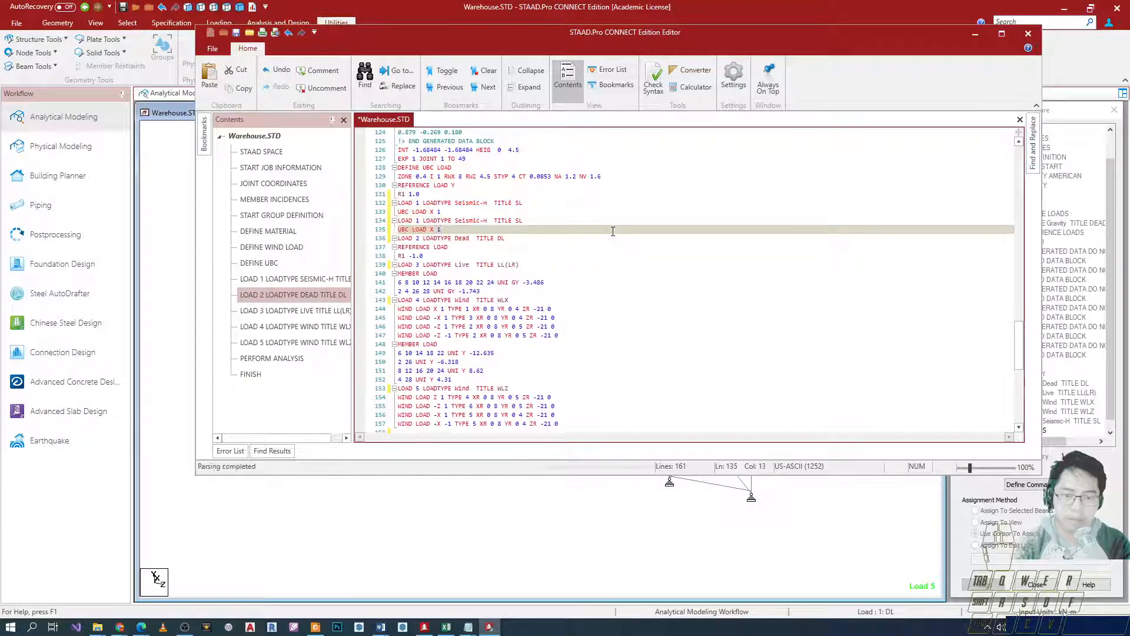
key(Return)
key(Return)
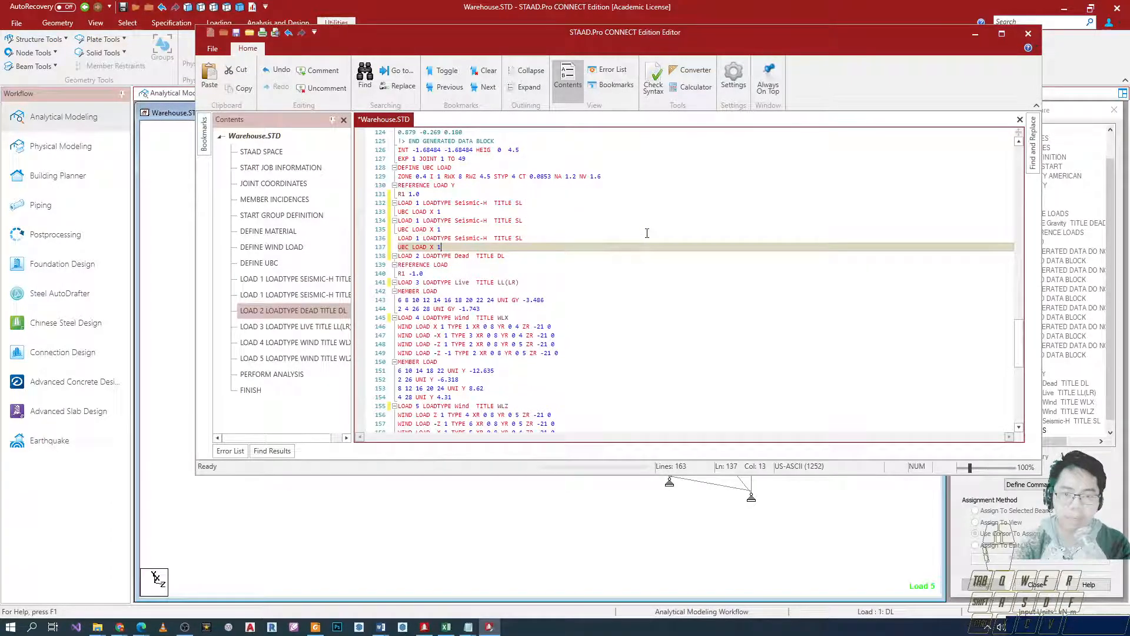
key(BackSpace)
key(BackSpace)
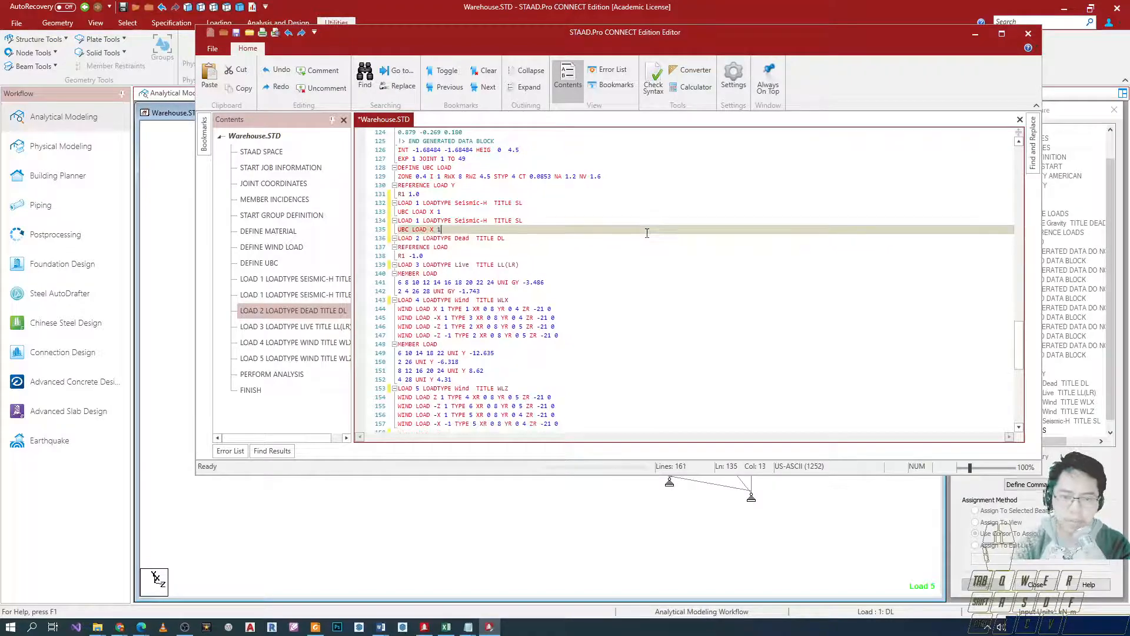
Title the two seismic cases SLX and SLZ, and change the second one to load number 2 with UBC LOAD Z 1.
click(530, 203)
text(X)
key(Down)
key(Down)
text(Z)
key(Down)
key(Left)
key(Left)
key(Down)
key(Up)
key(Left)
key(Up)
key(Left)
key(Left)
key(BackSpace)
text(2)
Renumber the remaining load cases: DL as 3, LL(LR) as 4, WLX as 5 and WLZ as 6.
key(Down)
key(Down)
key(BackSpace)
text(3)
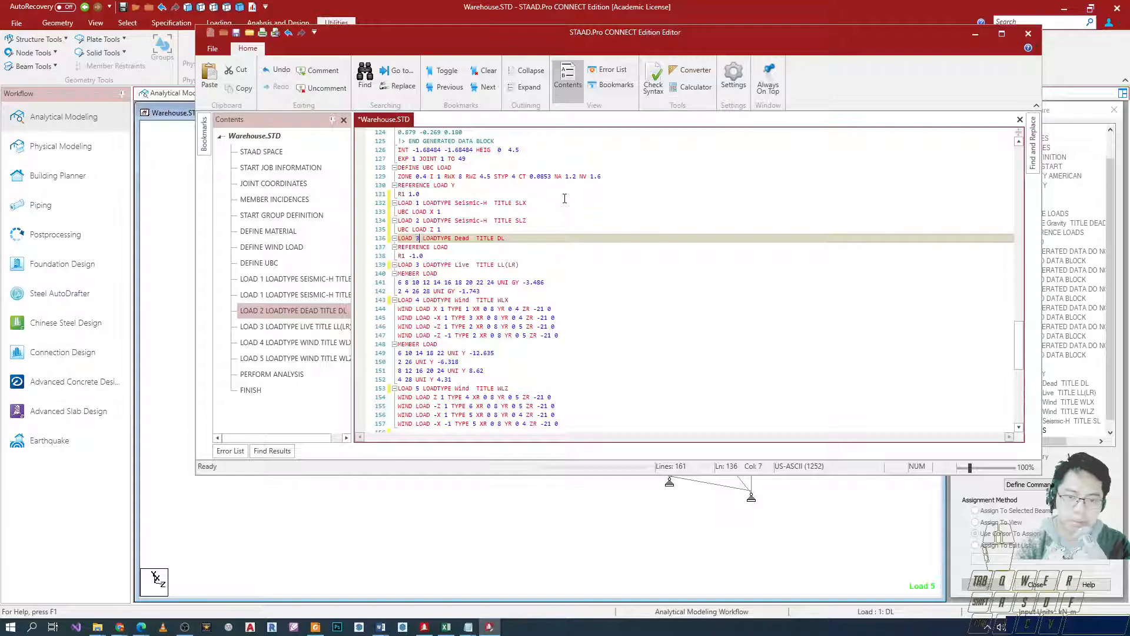
key(Down)
key(Down)
key(Down)
key(BackSpace)
text(4)
key(Down)
key(Down)
key(Down)
key(Down)
key(BackSpace)
text(5)
key(Down)
key(Down)
key(Down)
key(Down)
key(Down)
key(Down)
key(Down)
key(Down)
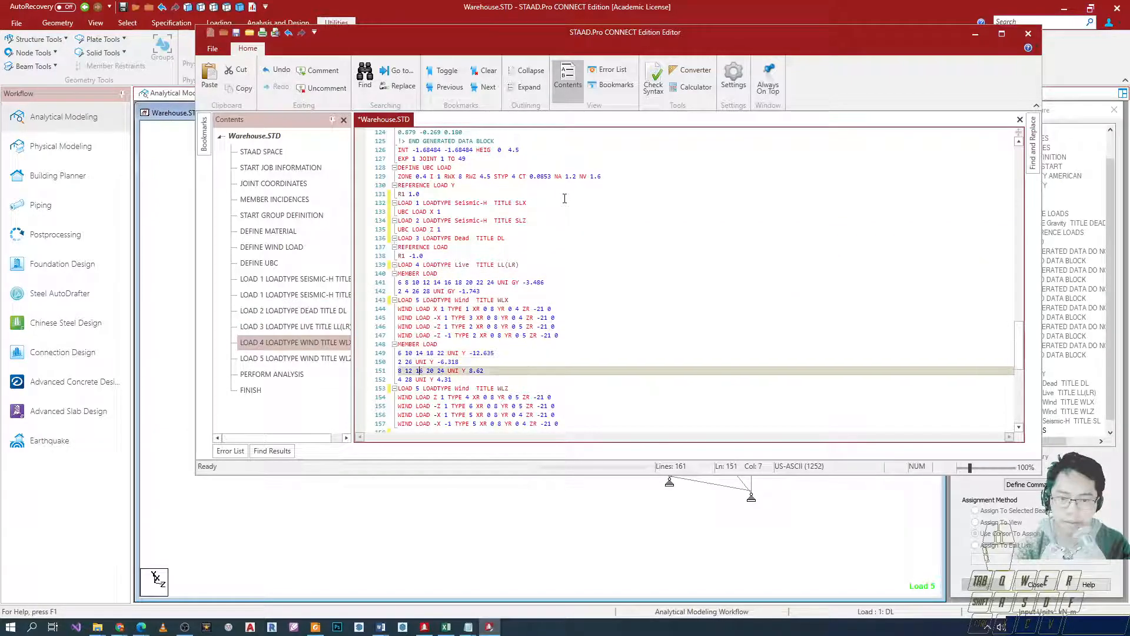
key(Down)
key(Down)
key(BackSpace)
text(6)
Remove the blank line before PERFORM ANALYSIS and save the command file.
scroll(610, 183, down, 8)
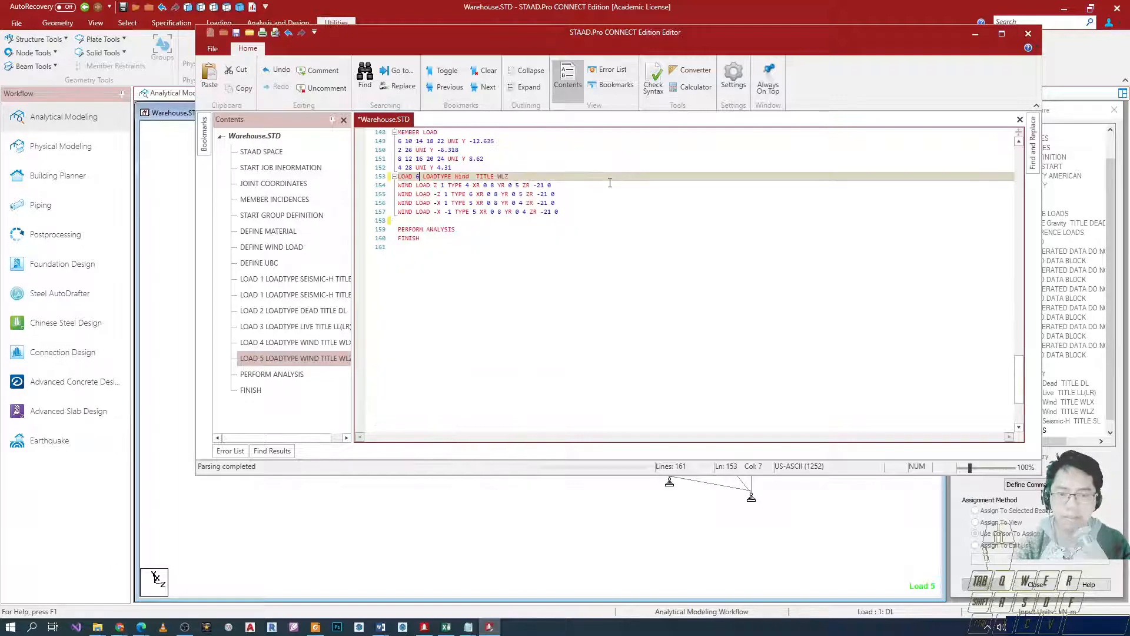
click(598, 230)
click(597, 216)
key(BackSpace)
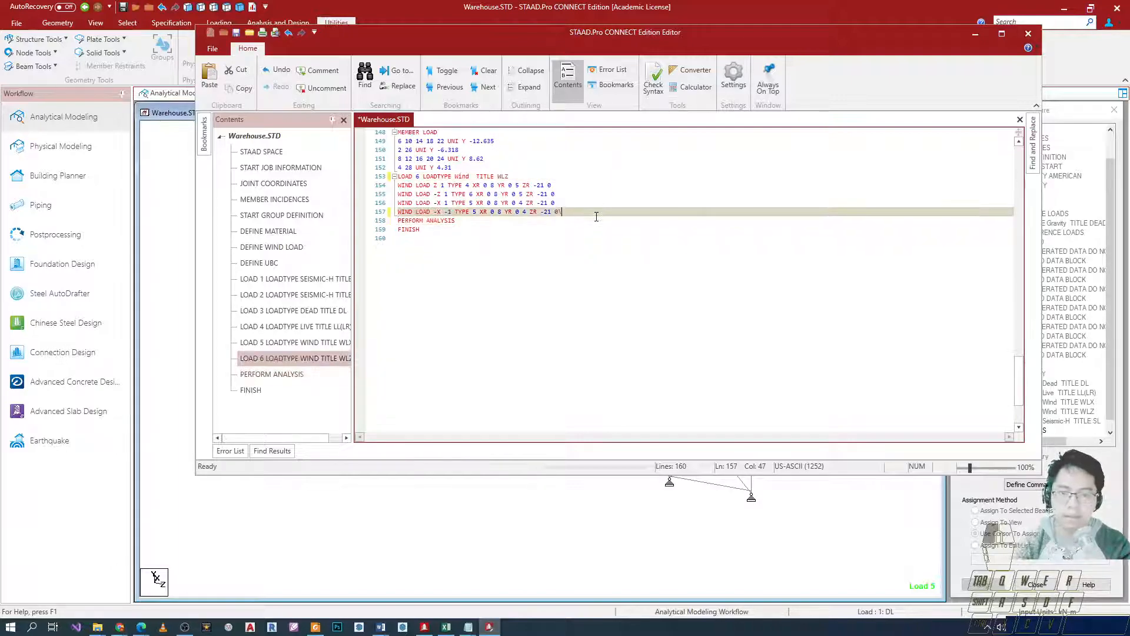
key(Down)
key(Down)
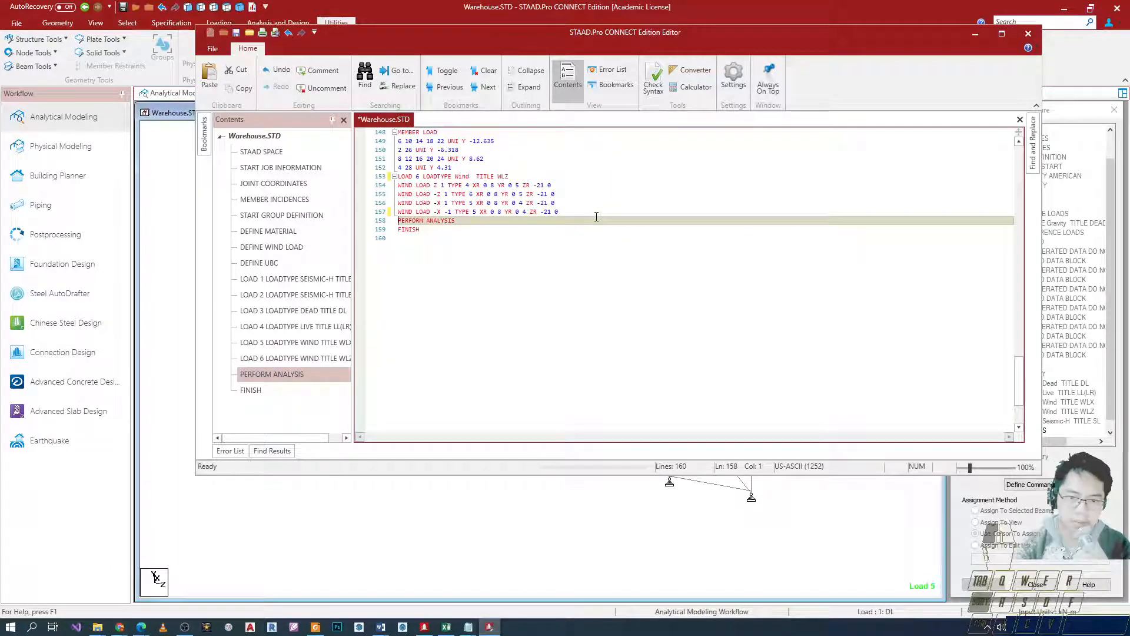
key(Home)
key(ctrl+s)
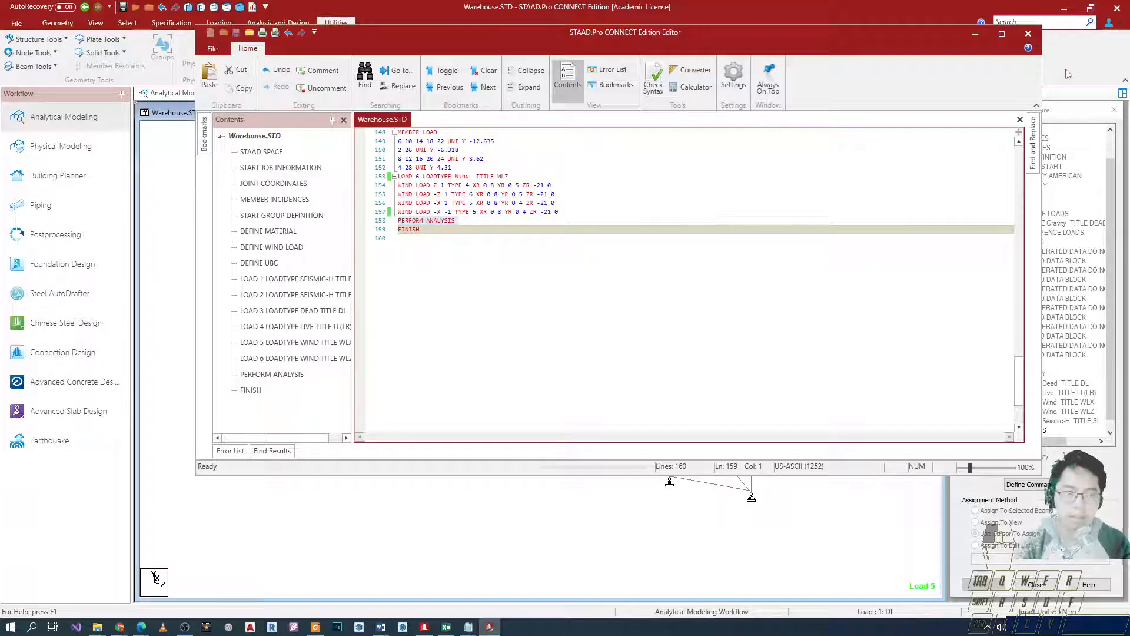
Close the command file editor and run the analysis on the warehouse model.
click(1028, 34)
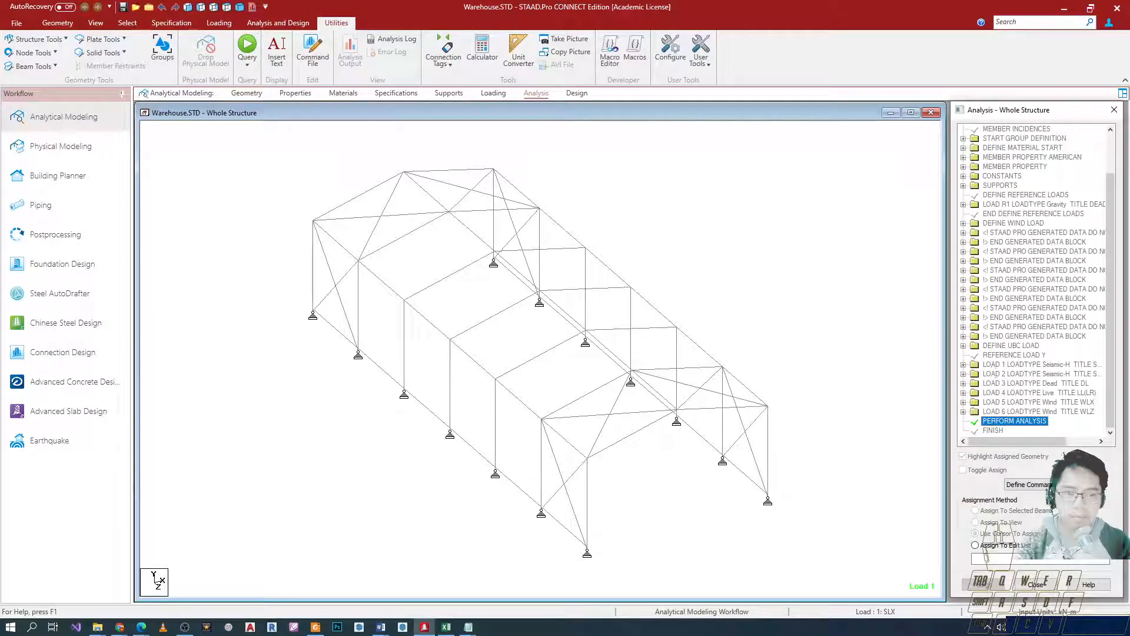
click(278, 22)
click(190, 52)
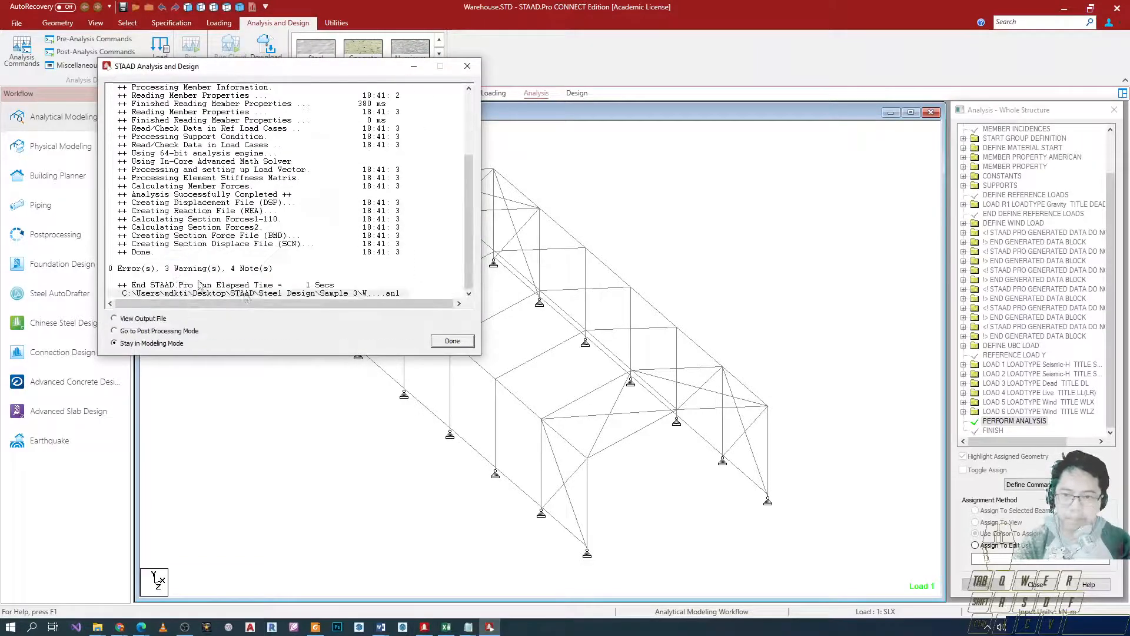
ctrl+drag(151, 257, 233, 282)
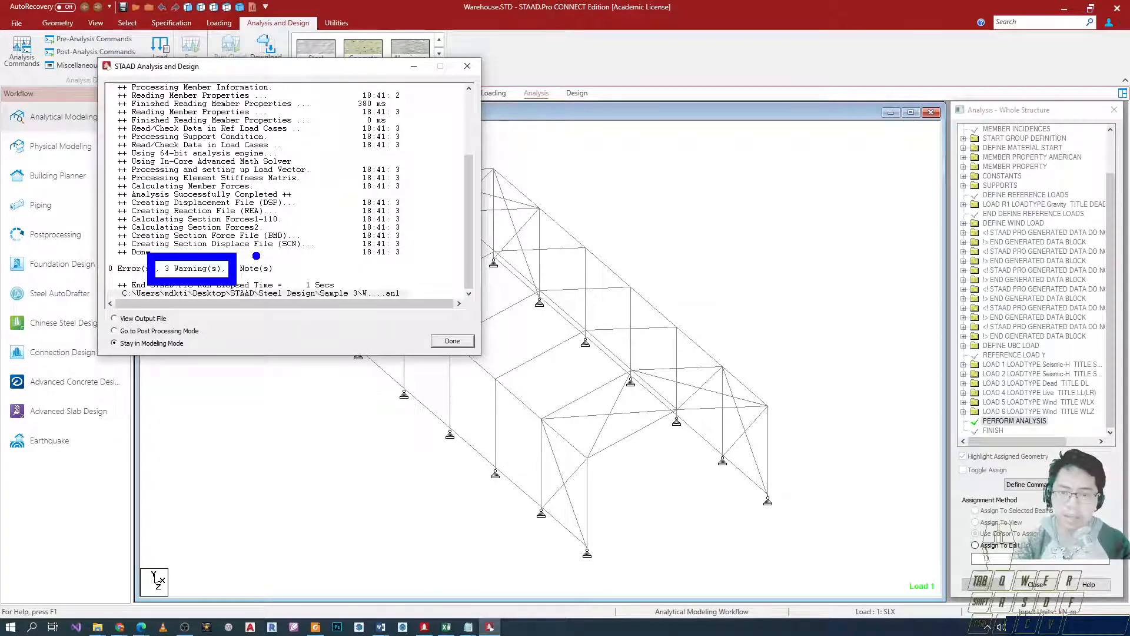
ctrl+drag(225, 255, 284, 282)
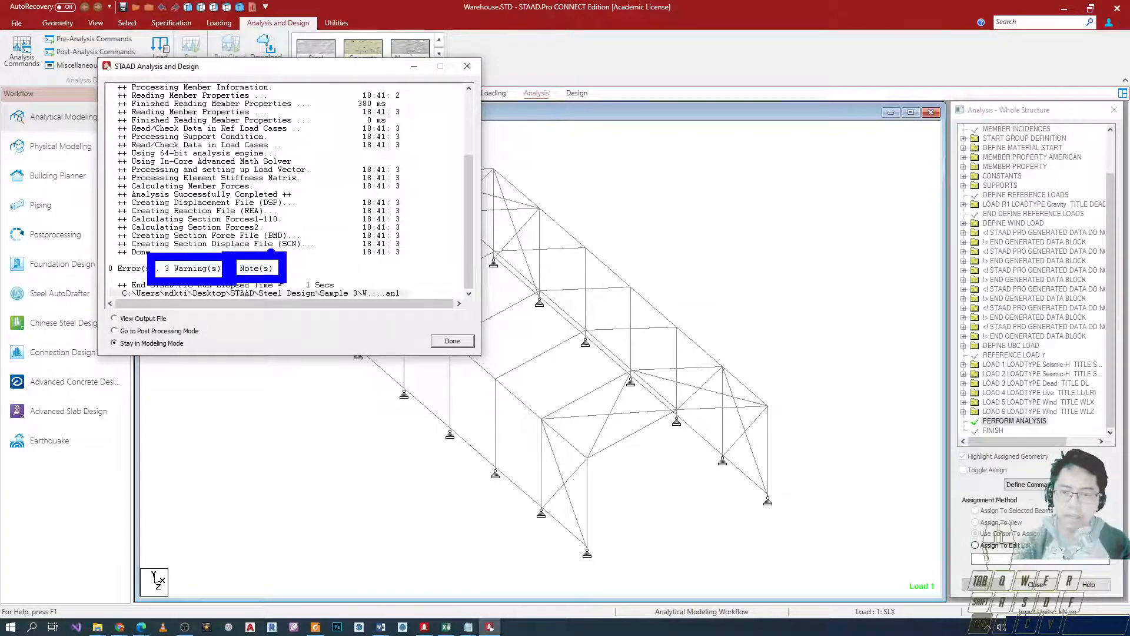
key(Escape)
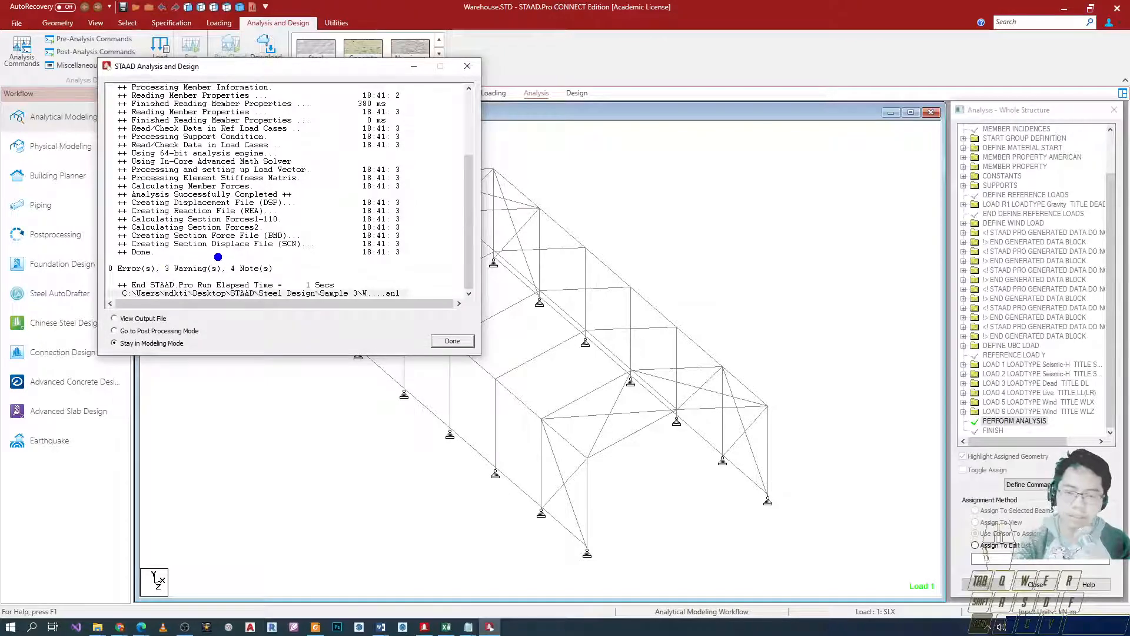
mouse_move(155, 252)
ctrl+mouse_down()
mouse_move(235, 291)
mouse_move(231, 272)
ctrl+mouse_up()
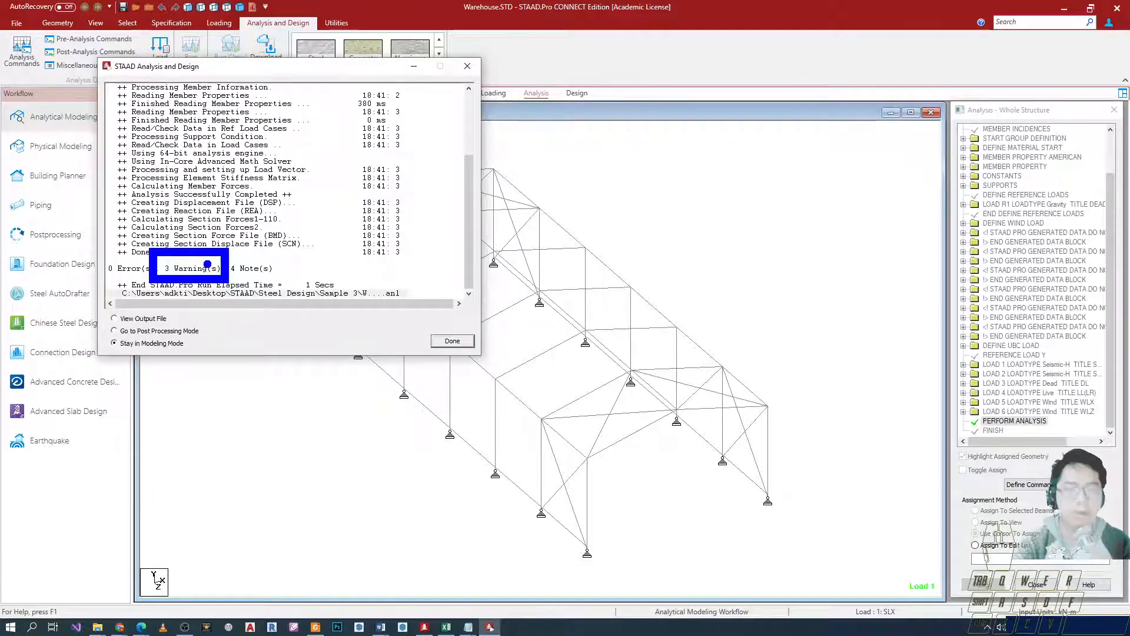
key(Escape)
View the analysis output file and filter its error list to hide the informational messages.
click(150, 320)
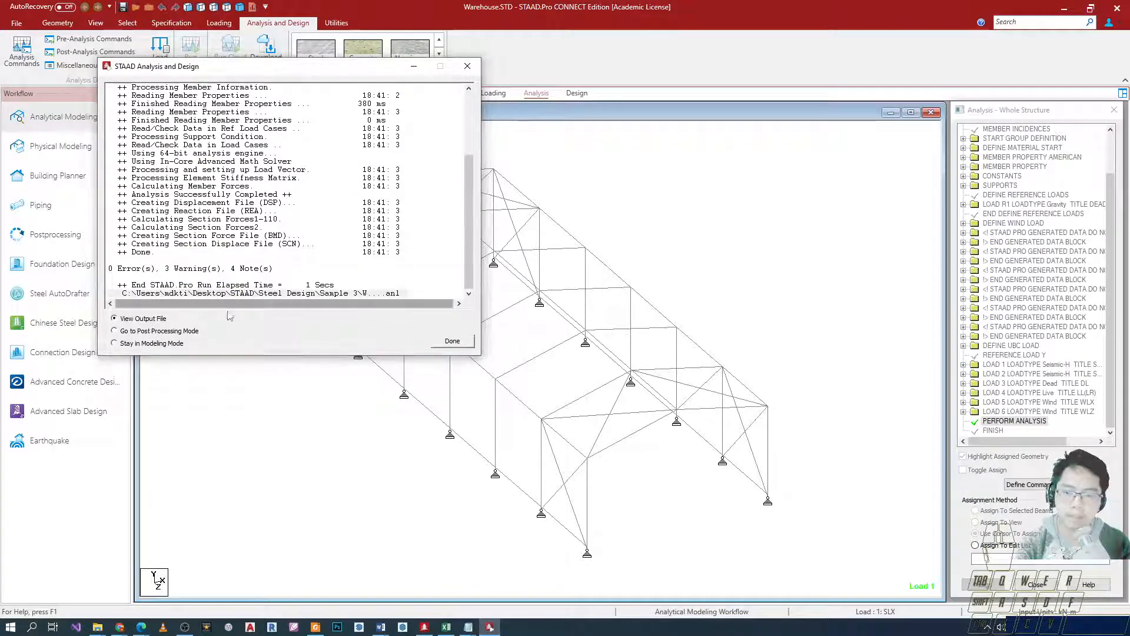
click(153, 319)
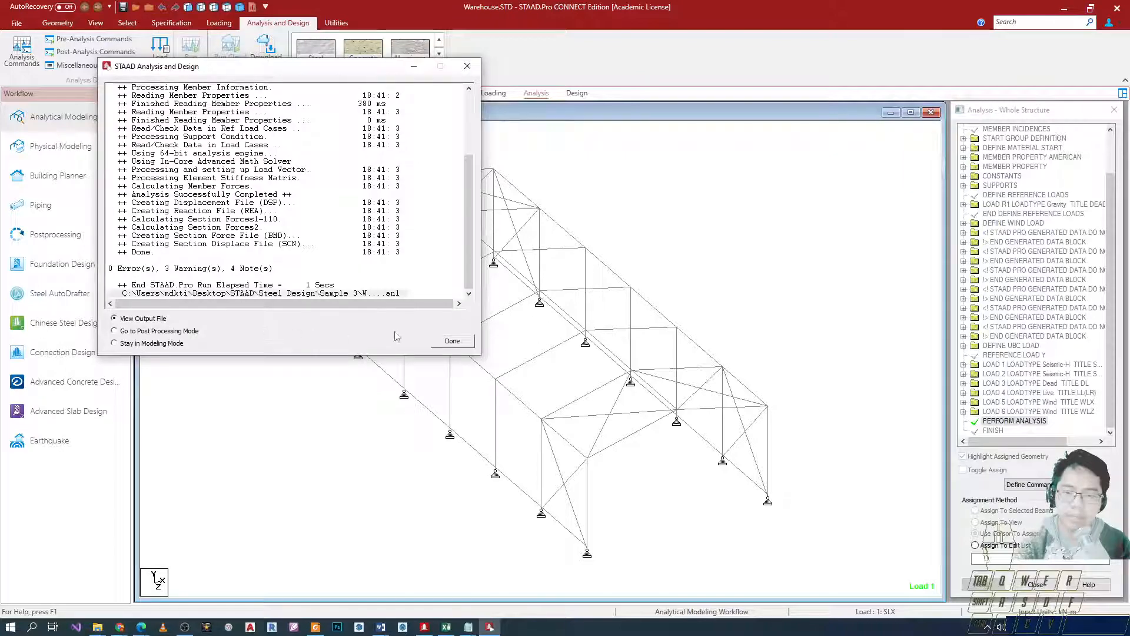
click(452, 341)
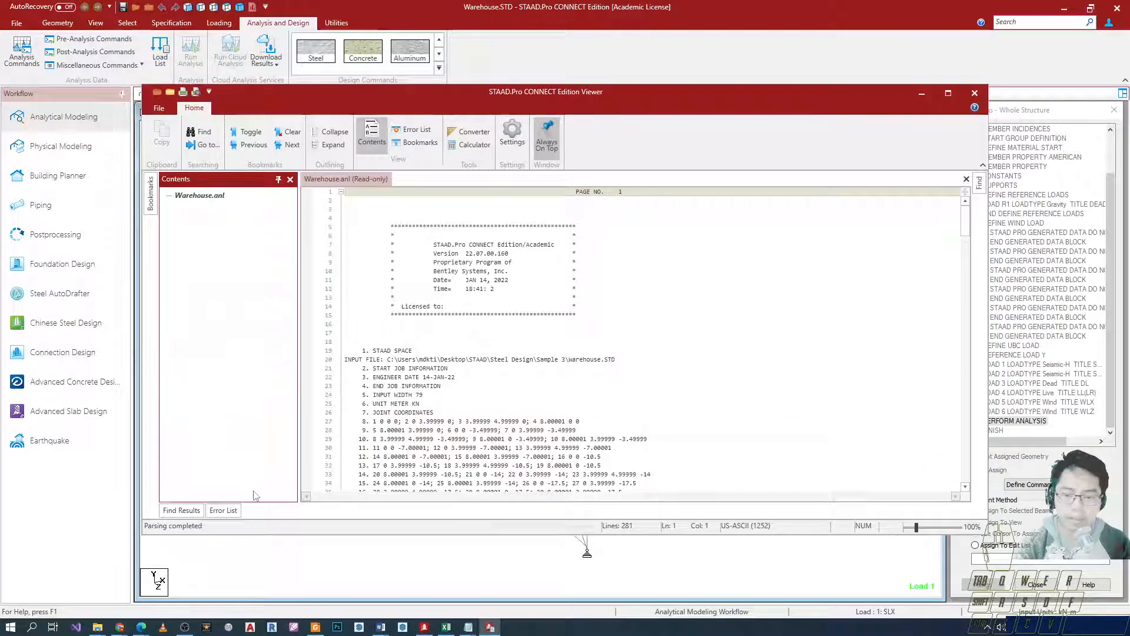
click(223, 511)
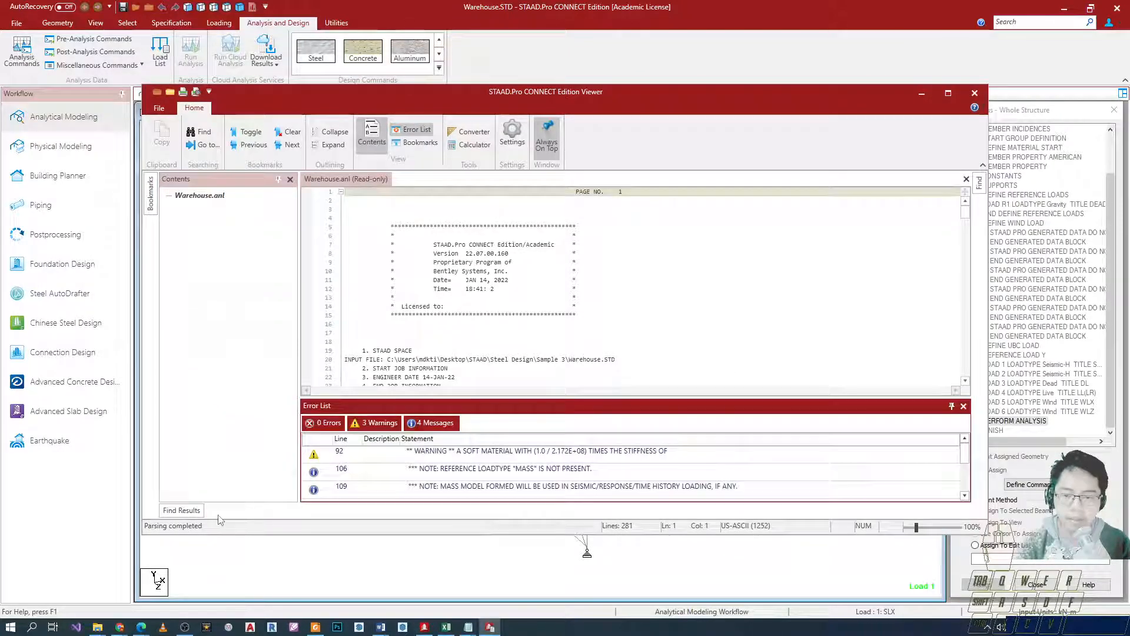
click(406, 455)
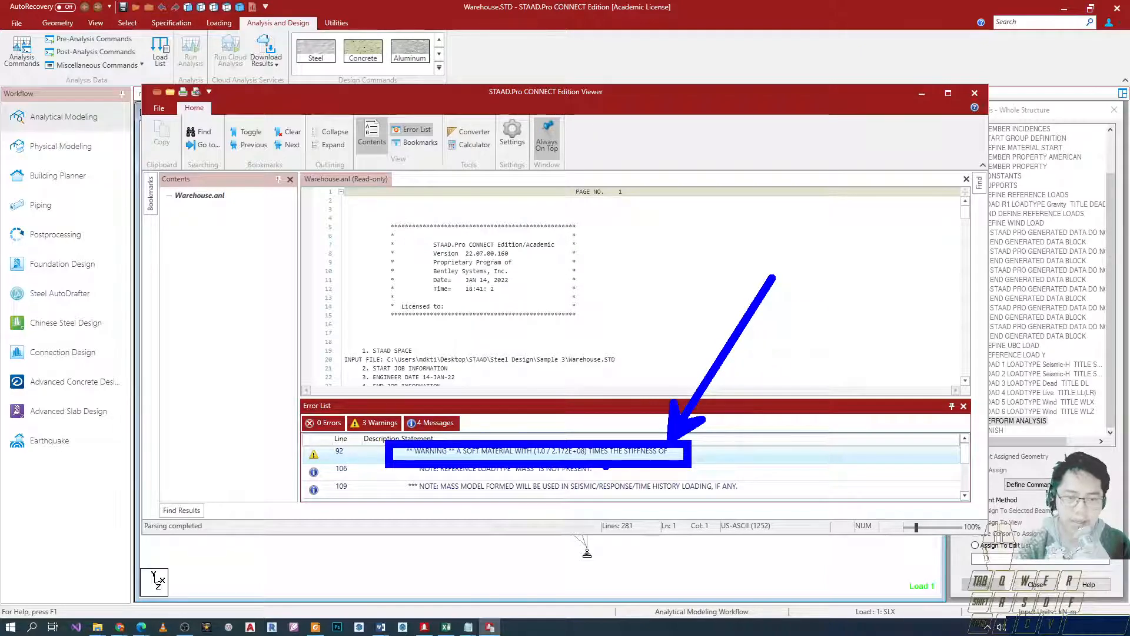
click(432, 422)
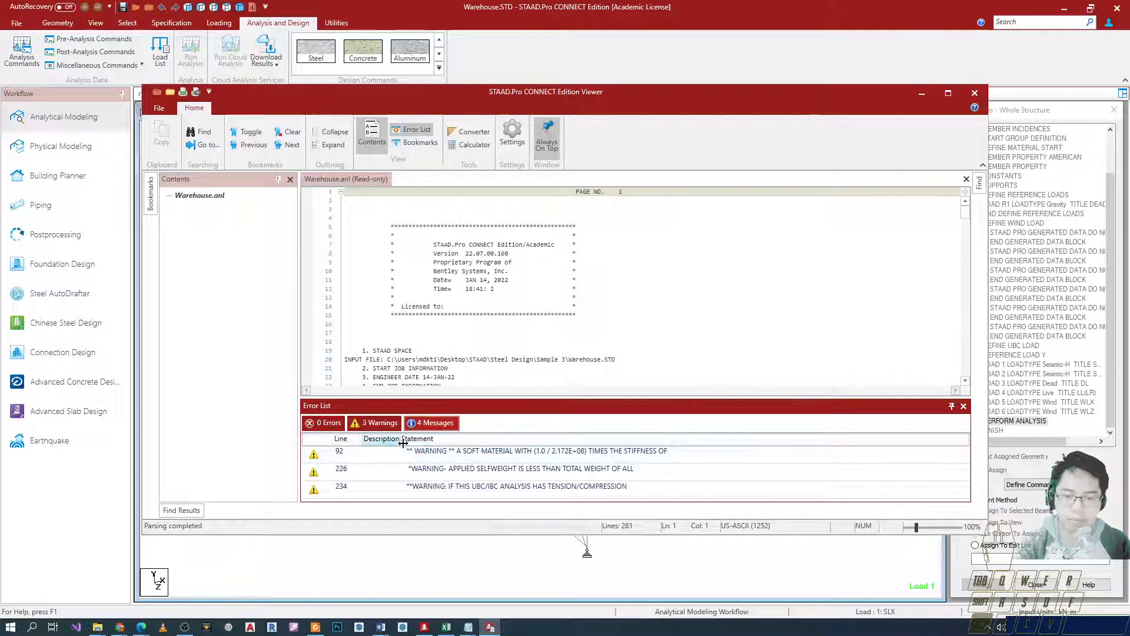
Go to the soft material stiffness warning in the output file and read its full text.
mouse_move(399, 445)
mouse_down()
mouse_move(549, 469)
mouse_move(698, 468)
mouse_move(758, 339)
mouse_up()
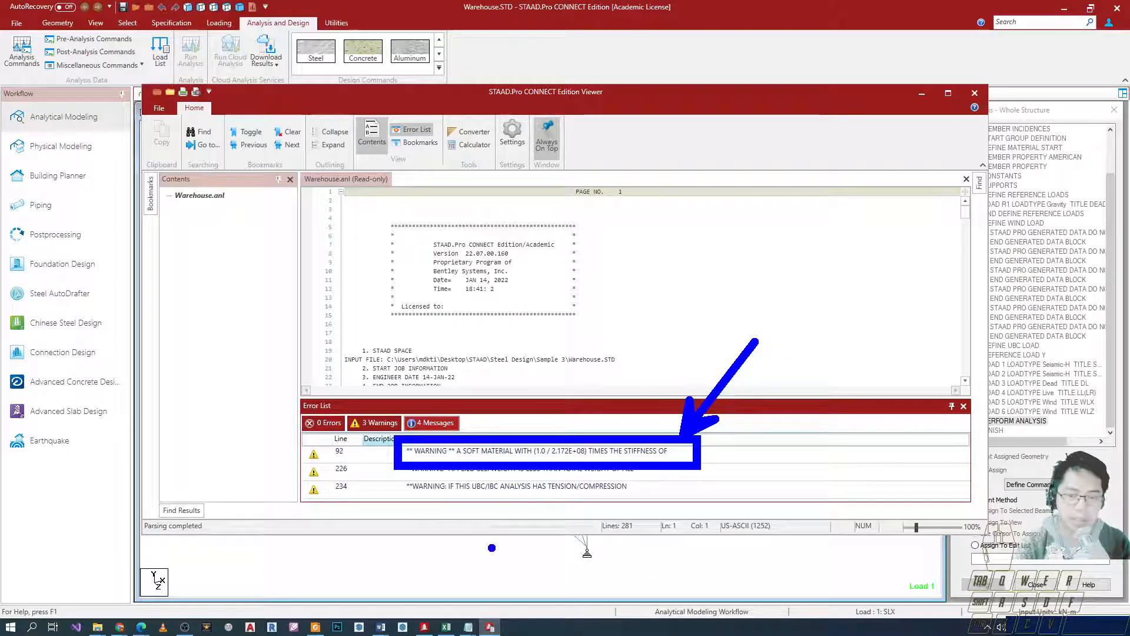
double_click(486, 452)
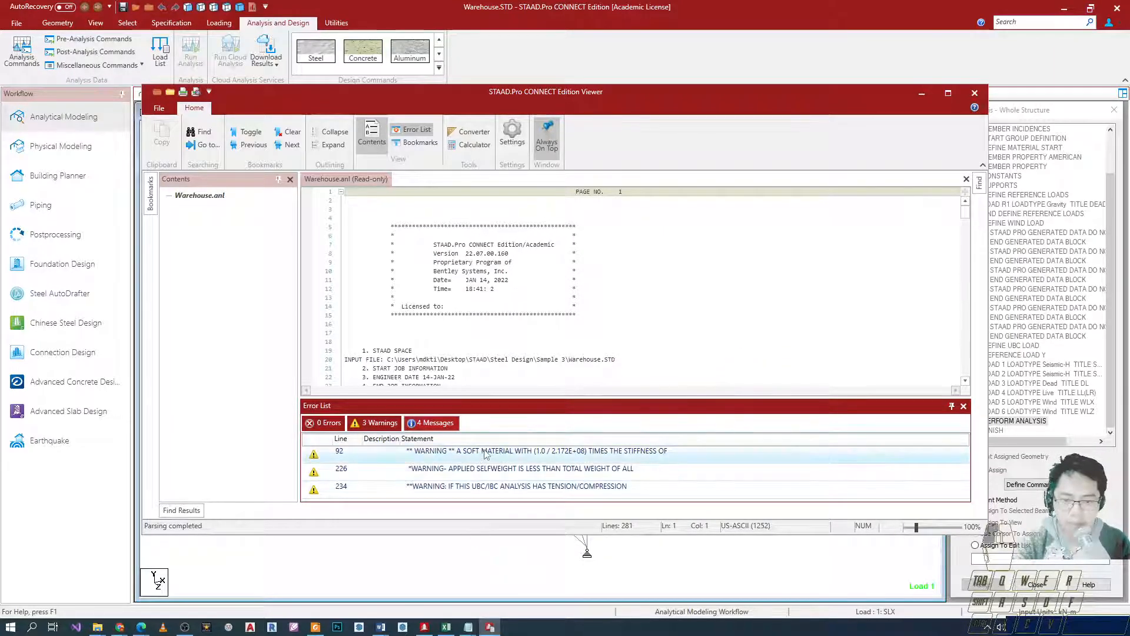
click(541, 296)
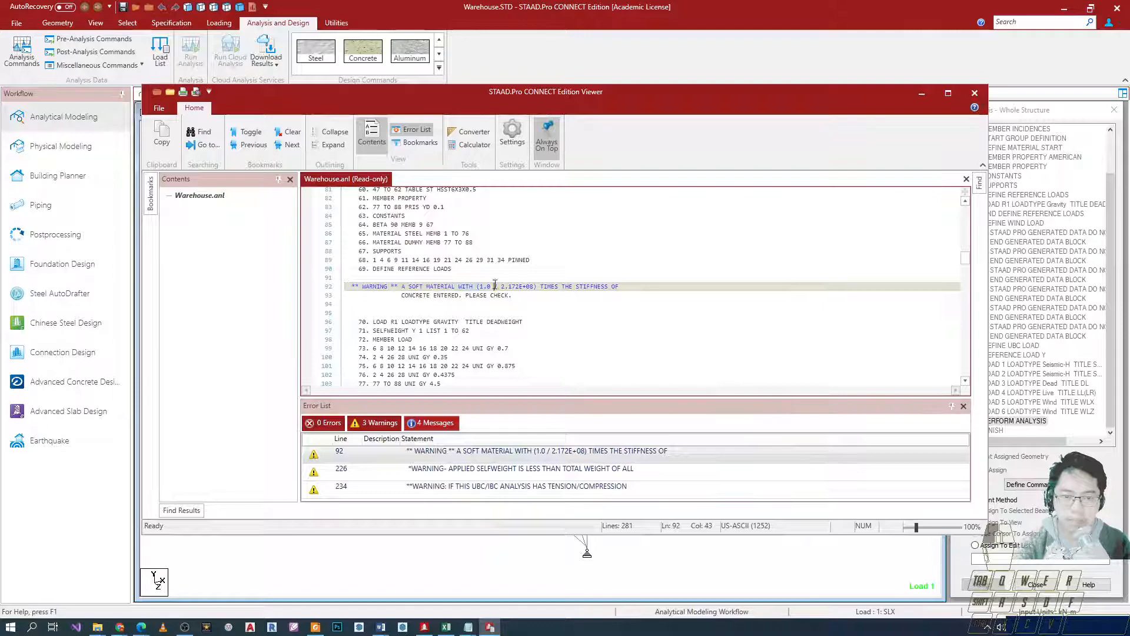
click(465, 470)
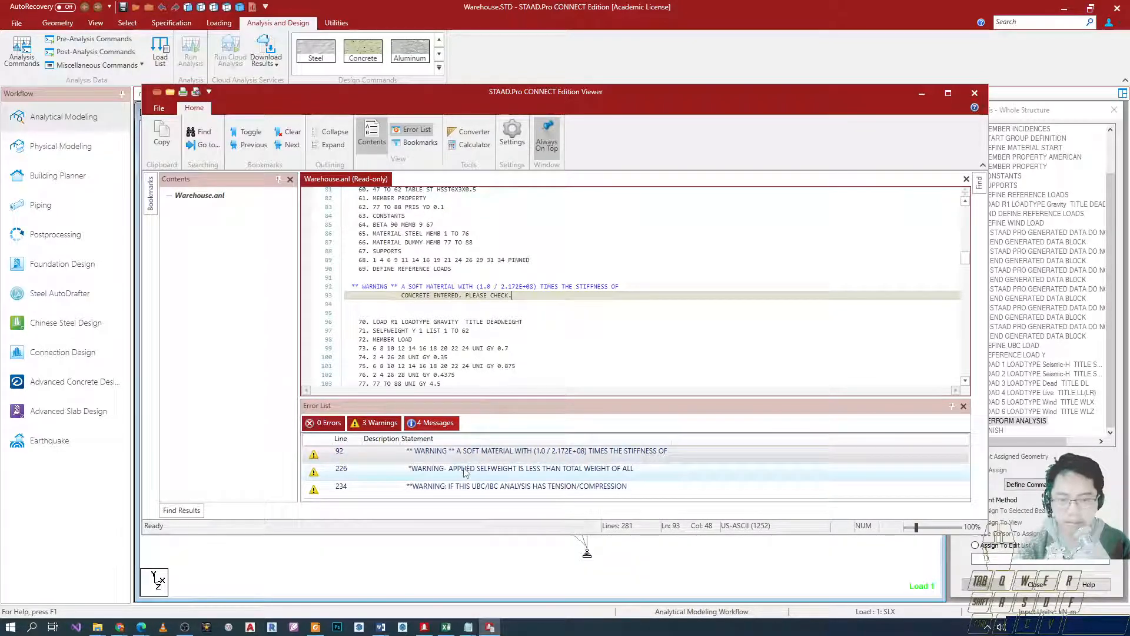
double_click(465, 471)
double_click(465, 452)
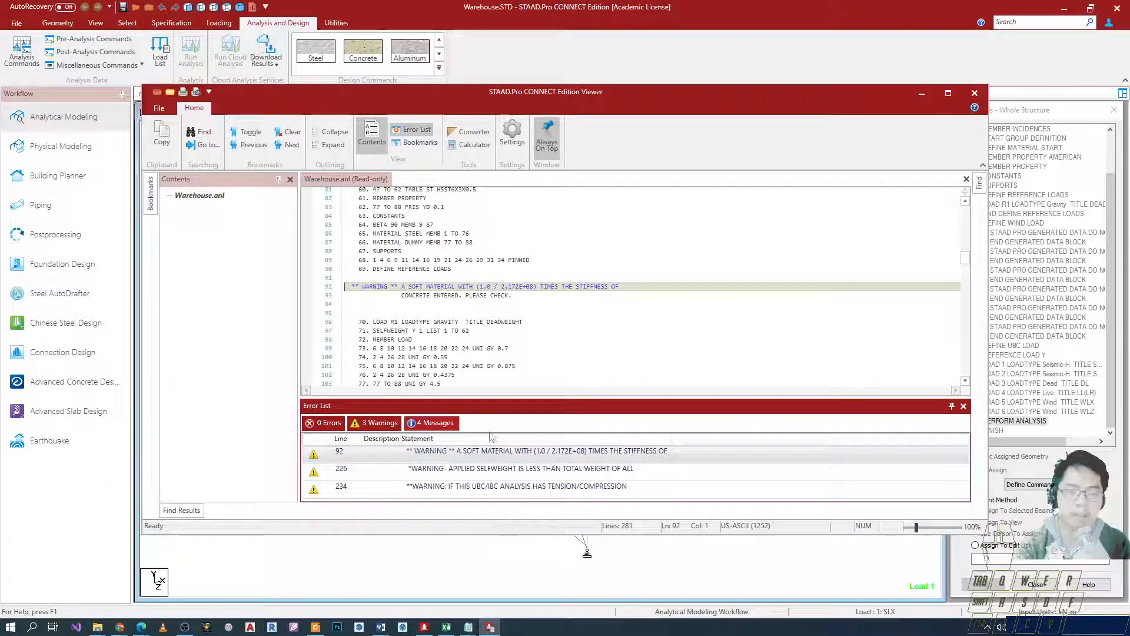
Go to the applied selfweight warning in the output file and examine the surrounding problem statistics and structure weights.
double_click(483, 471)
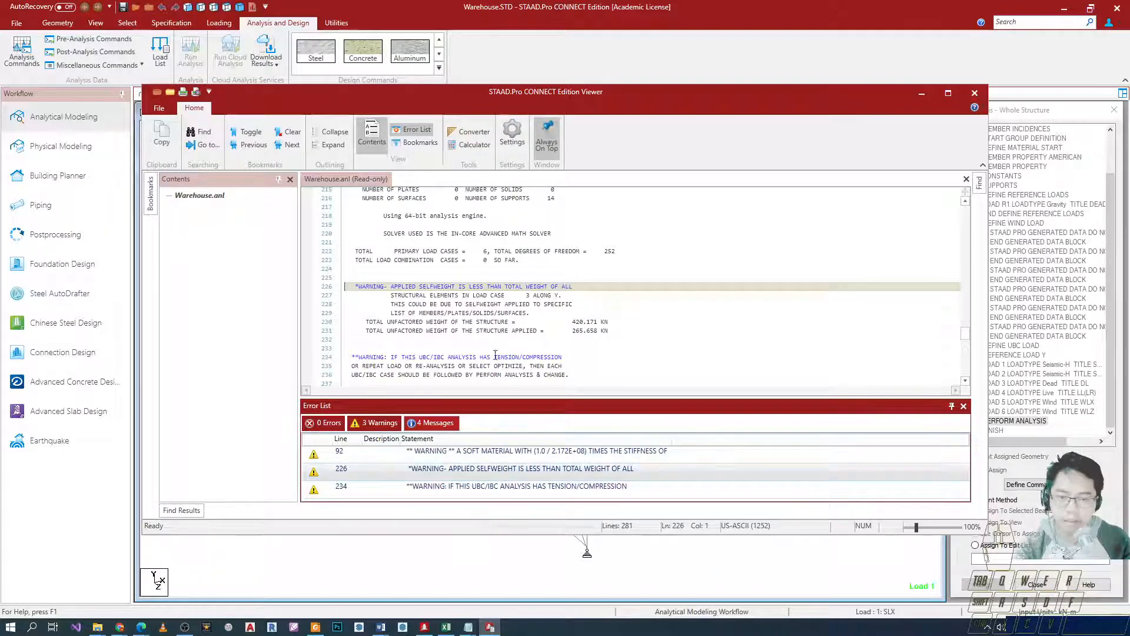
click(514, 259)
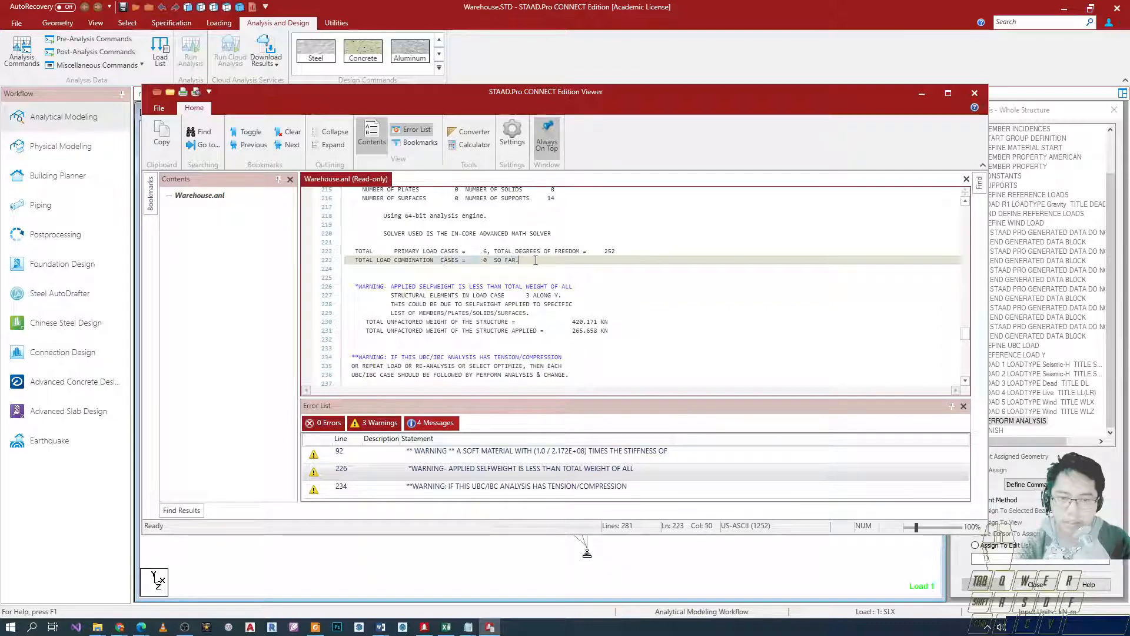
scroll(533, 265, up, 1)
scroll(532, 277, up, 2)
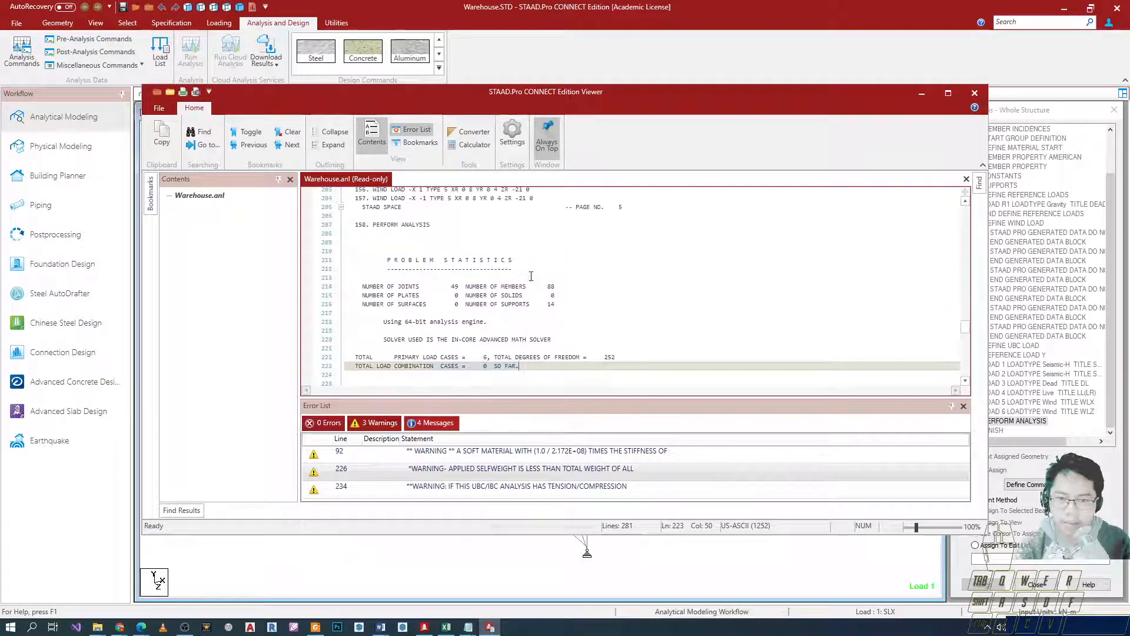
scroll(532, 276, down, 3)
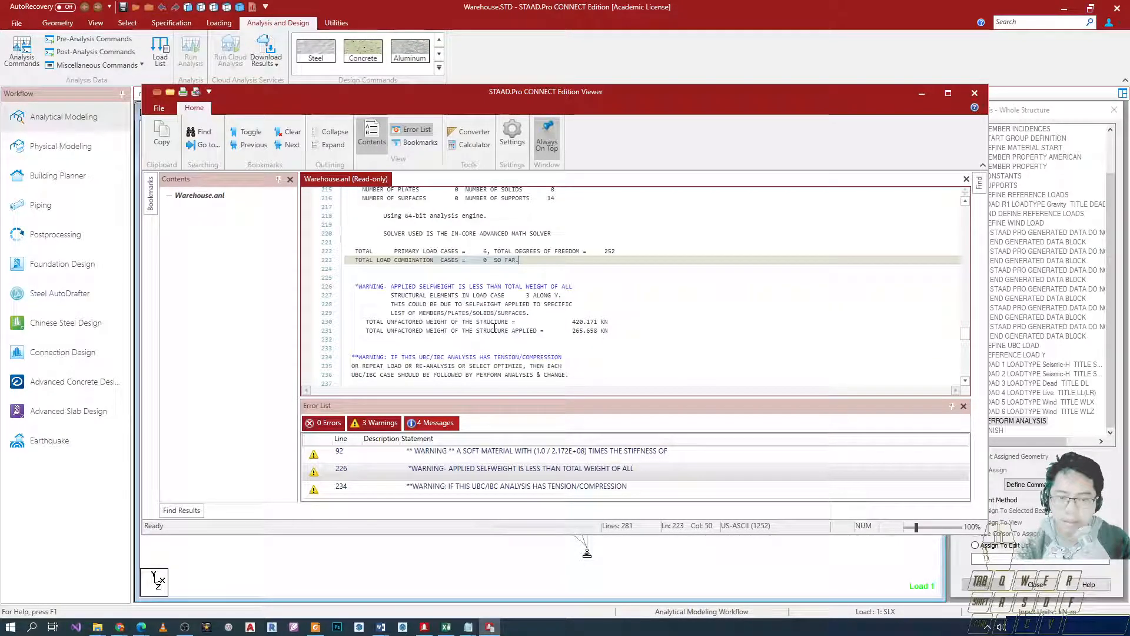
scroll(505, 270, down, 2)
scroll(505, 270, up, 2)
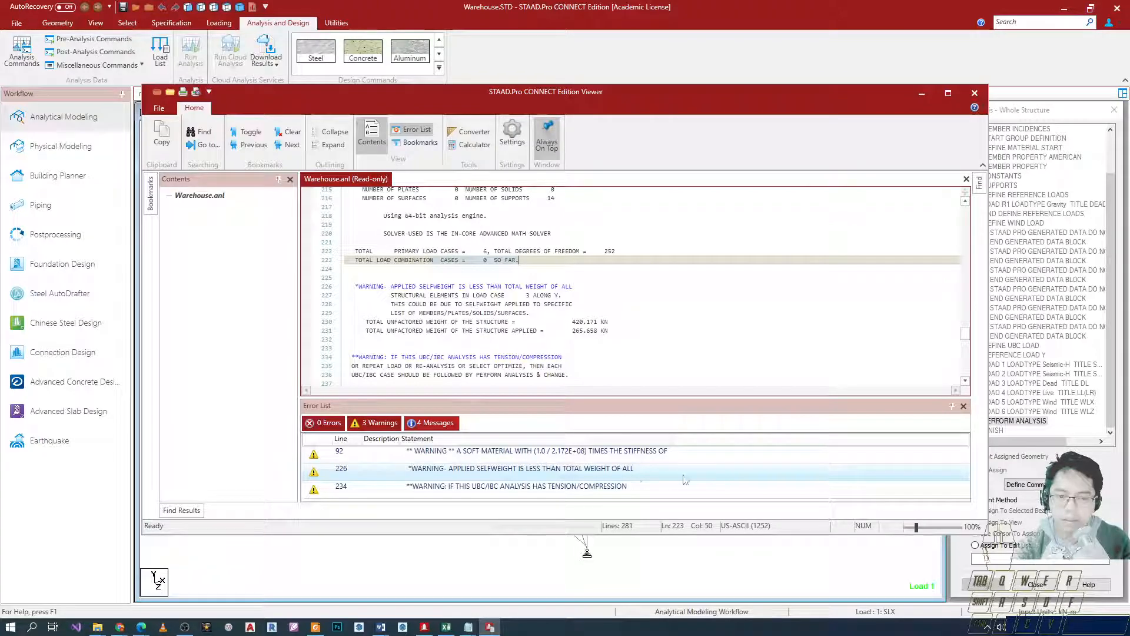
Read the UBC/IBC tension/compression warning in the output file, then close the output viewer.
click(629, 486)
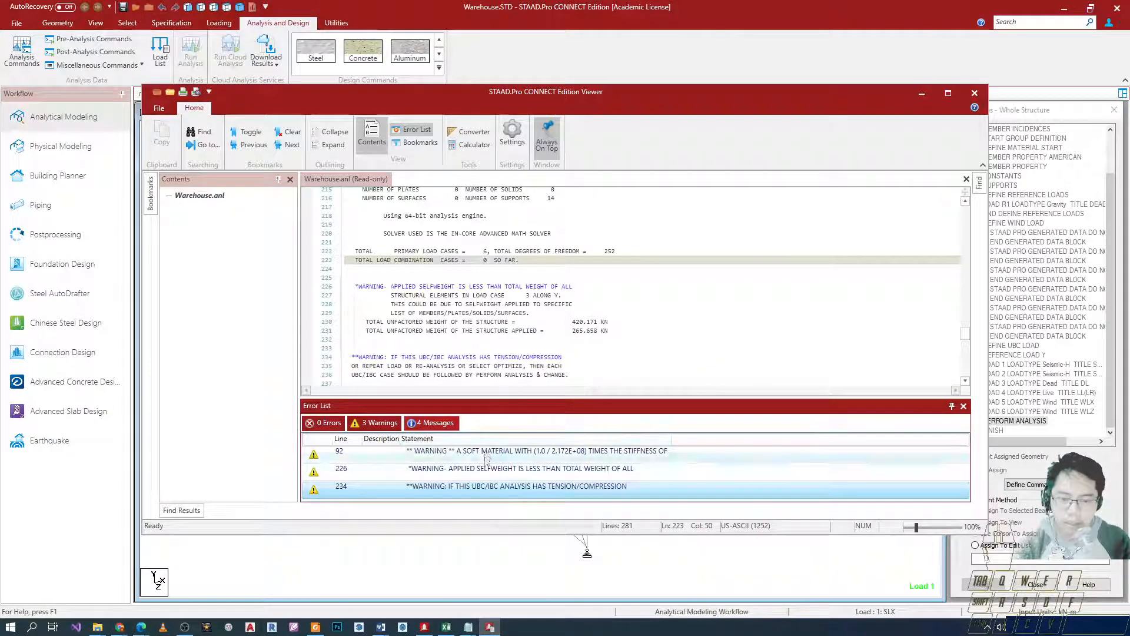
double_click(479, 493)
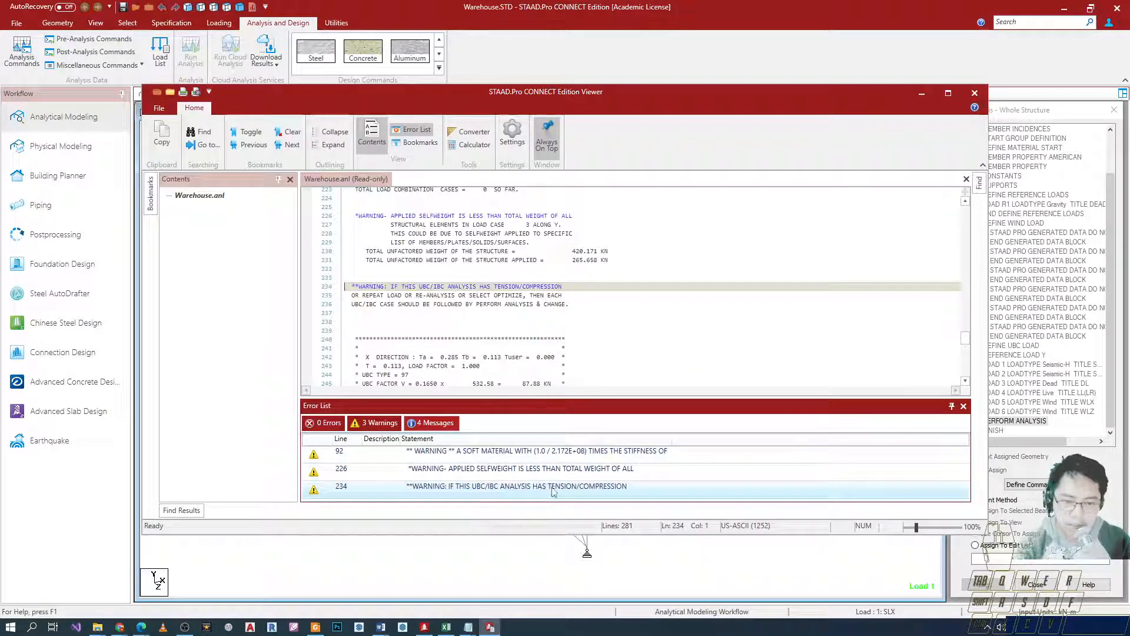
click(455, 297)
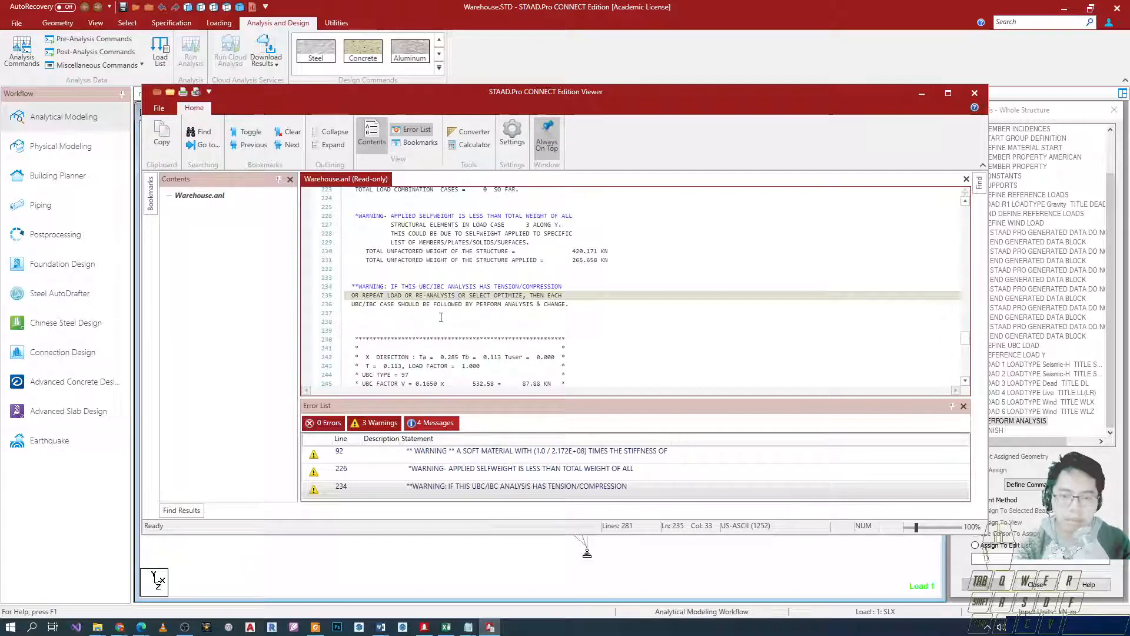
click(532, 304)
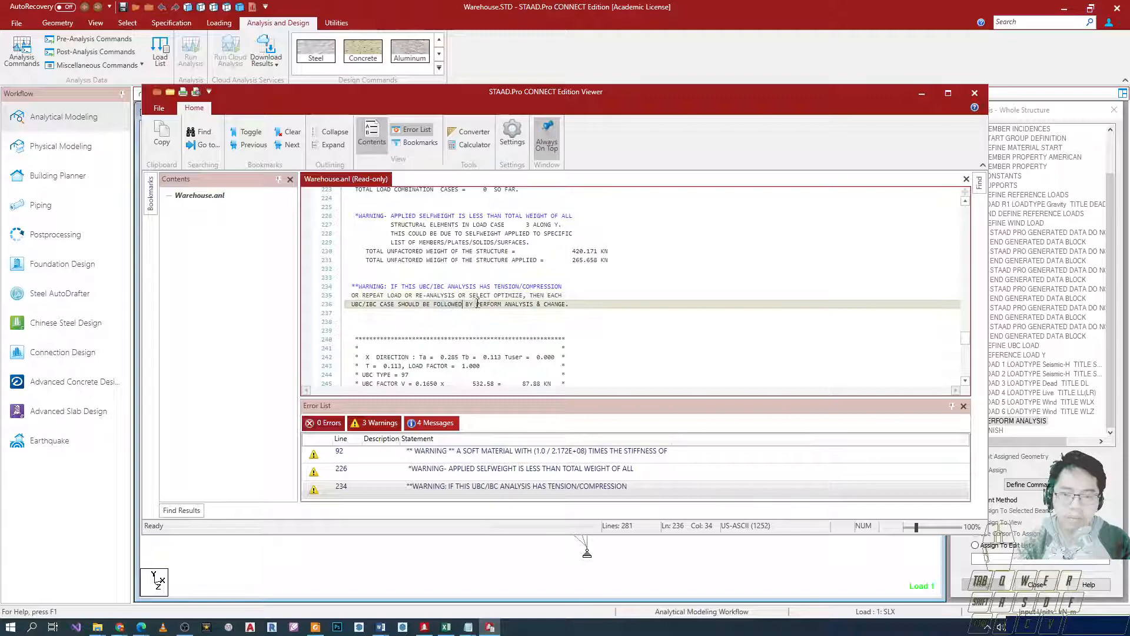
click(565, 304)
scroll(525, 362, down, 2)
scroll(512, 350, up, 3)
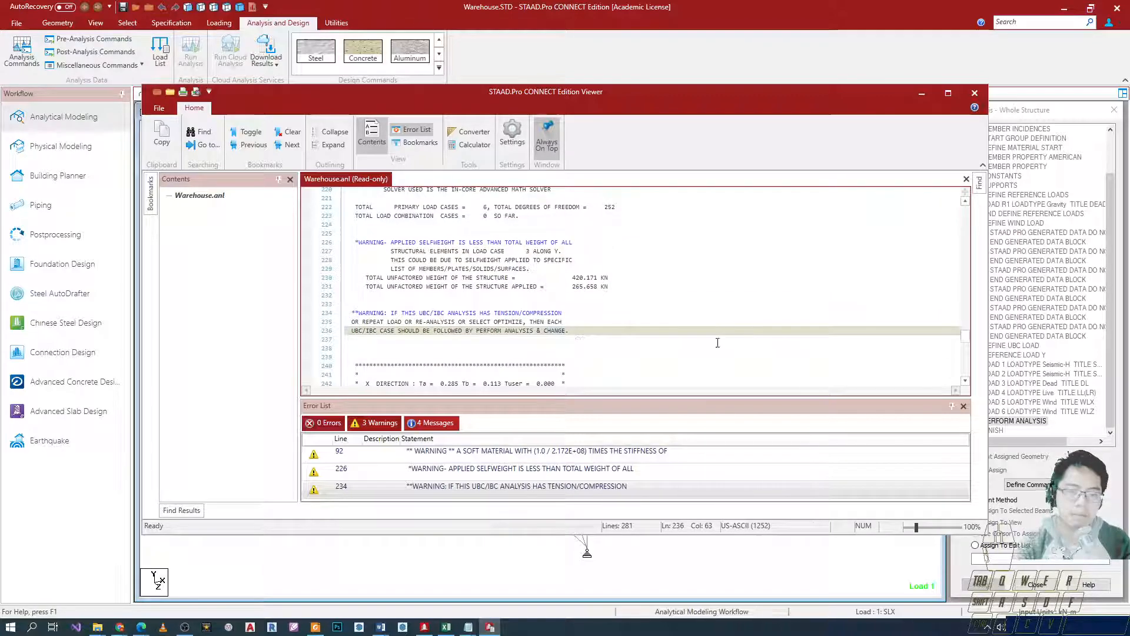
scroll(706, 342, up, 2)
scroll(624, 333, down, 4)
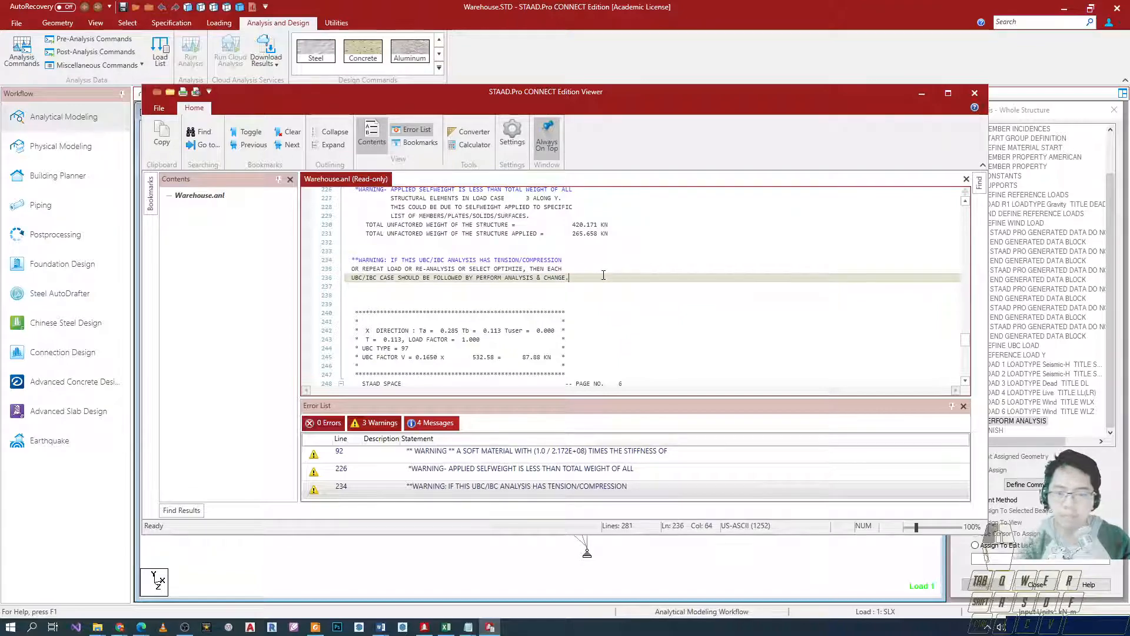
click(396, 270)
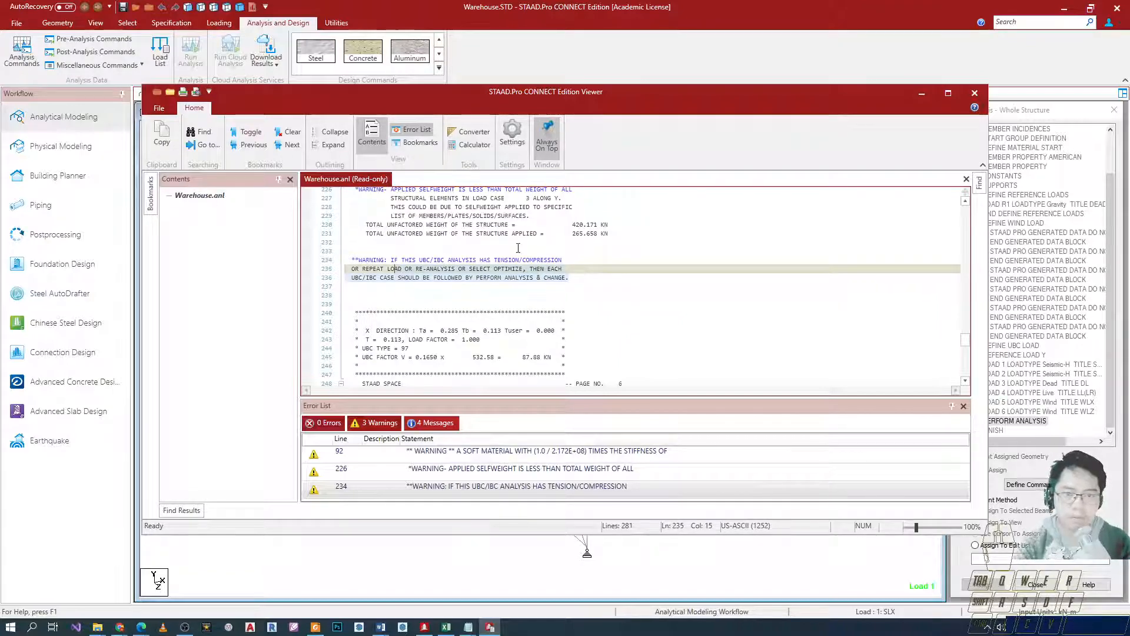
click(974, 93)
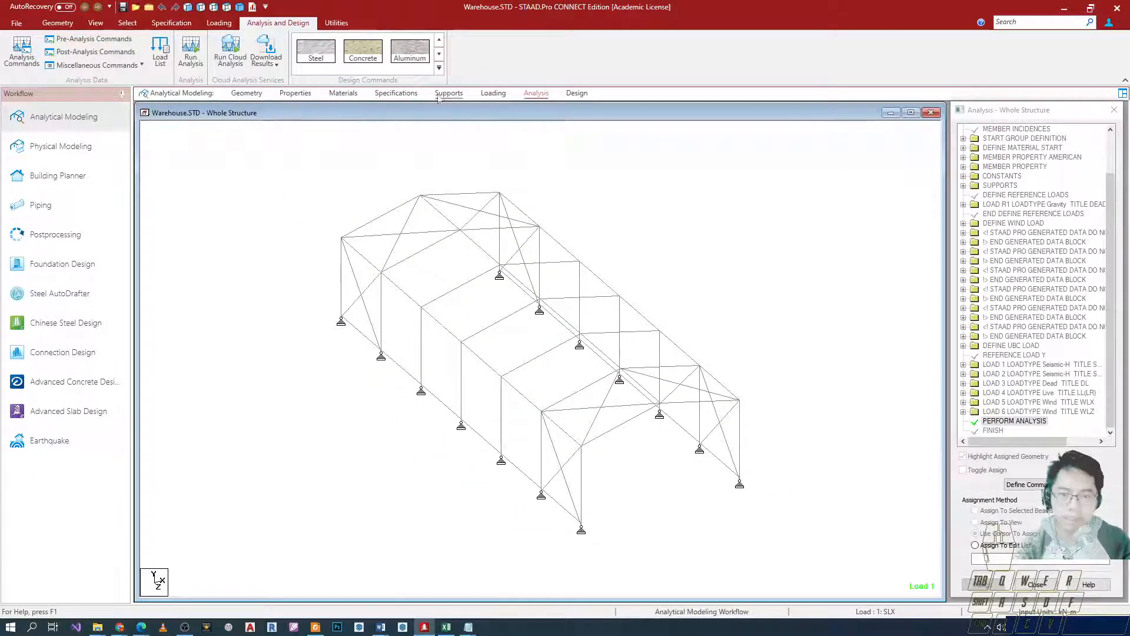
Display the UBC LOAD X 1 item of load case SLX on the structure and inspect its arrows.
click(492, 95)
click(969, 142)
key(Right)
key(Down)
key(Down)
key(Up)
key(Right)
key(Down)
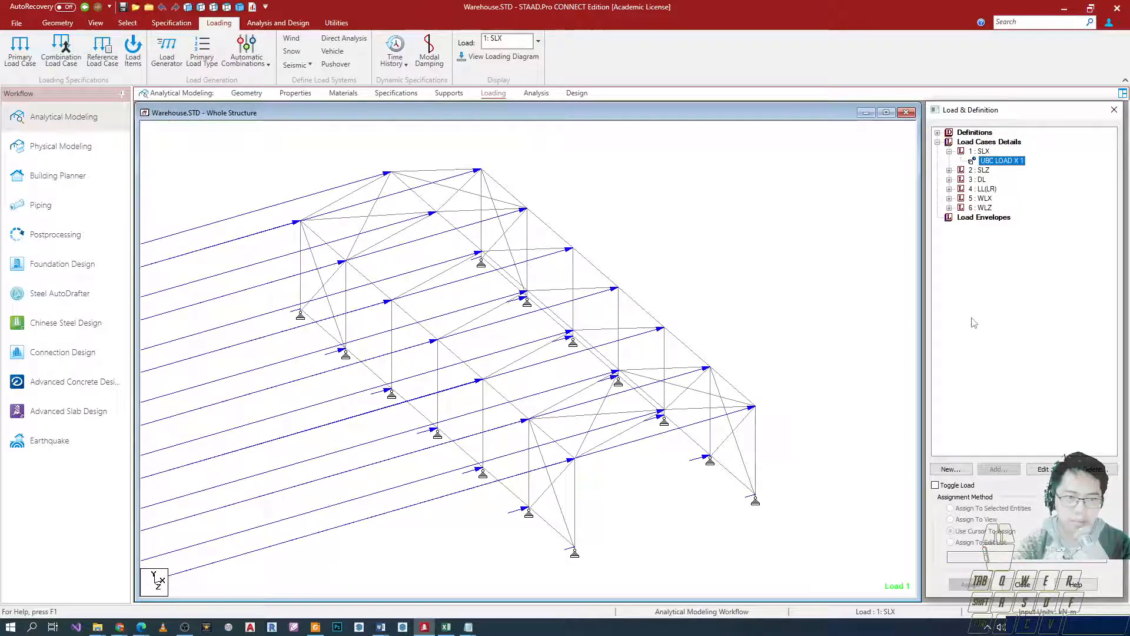
scroll(666, 329, down, 3)
middle_drag(611, 349, 770, 345)
scroll(759, 348, down, 4)
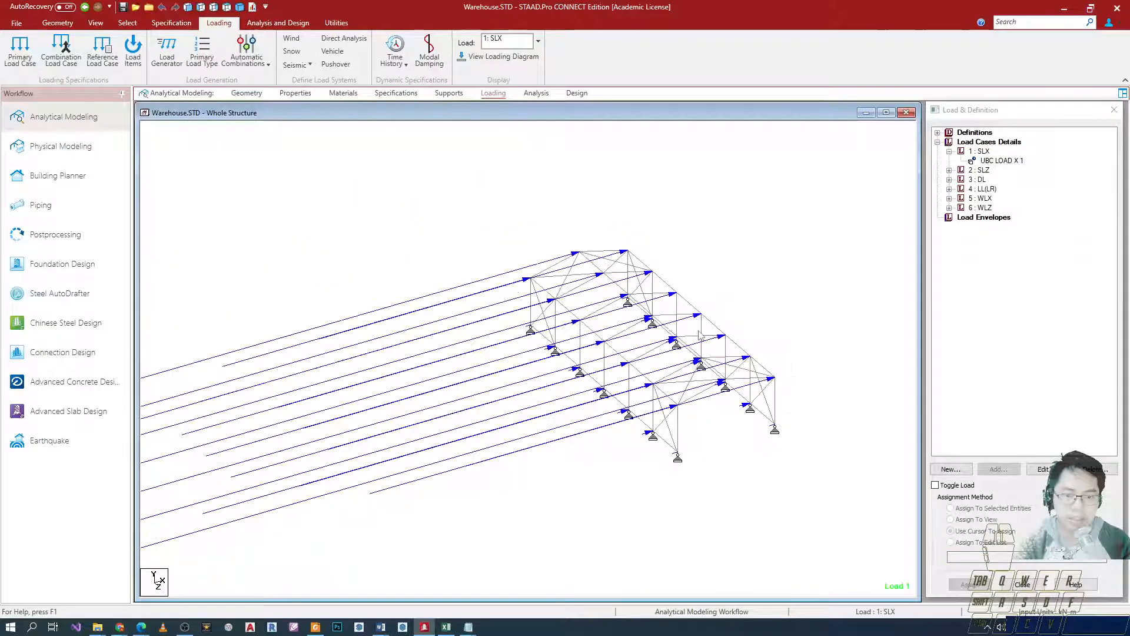
Display the UBC LOAD Z 1 item of load case SLZ on the structure and inspect its arrows.
click(977, 169)
key(Right)
key(Down)
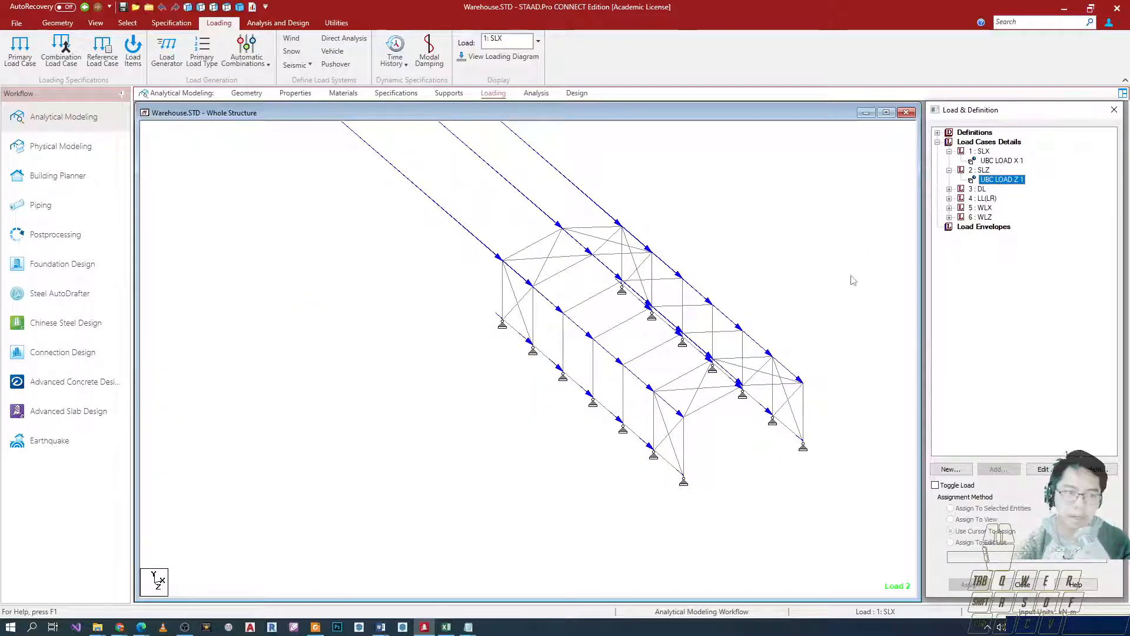
scroll(587, 302, down, 2)
middle_drag(615, 253, 554, 392)
scroll(553, 389, down, 2)
scroll(553, 389, down, 2)
scroll(555, 489, up, 2)
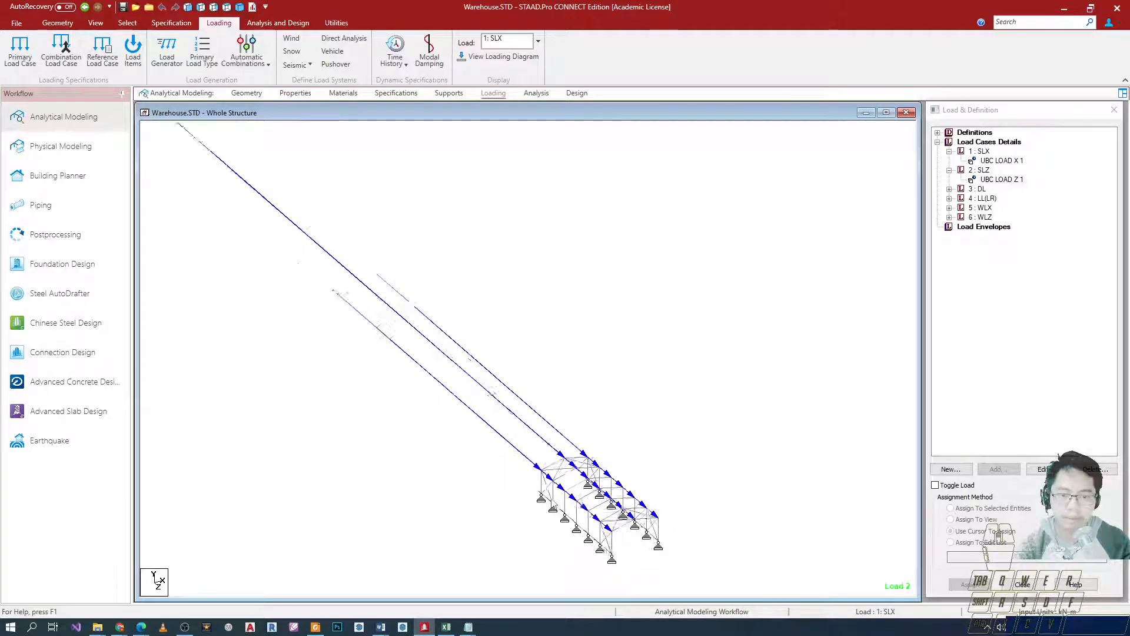
scroll(555, 488, up, 5)
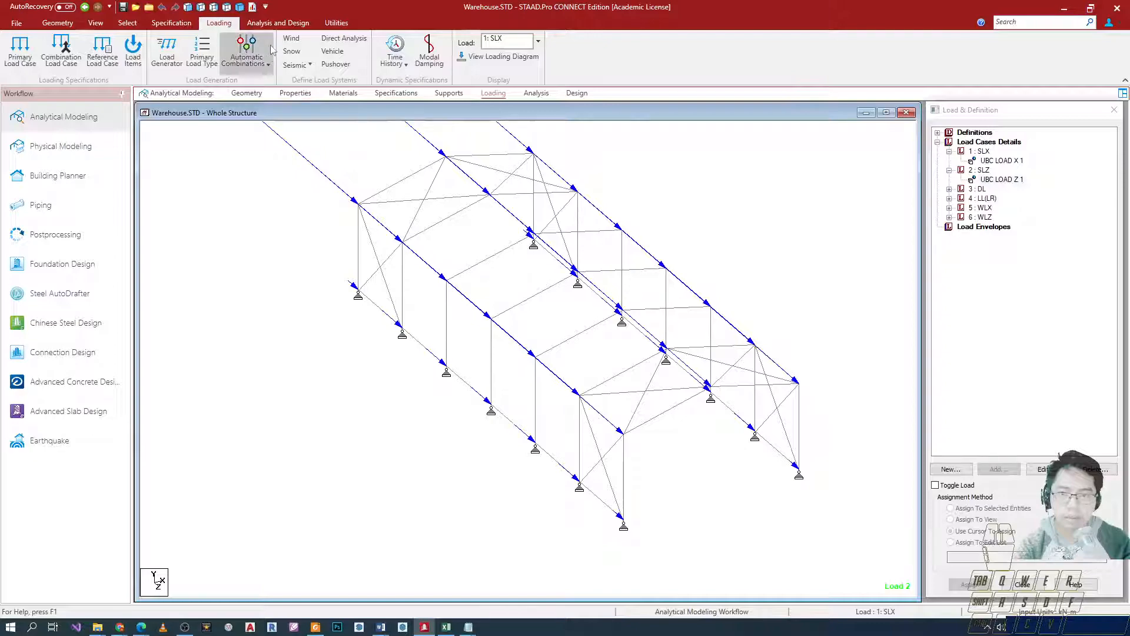
Open the model's command file and insert PERFORM ANALYSIS and CHANGE commands after UBC LOAD X 1 in load case SLX.
click(335, 23)
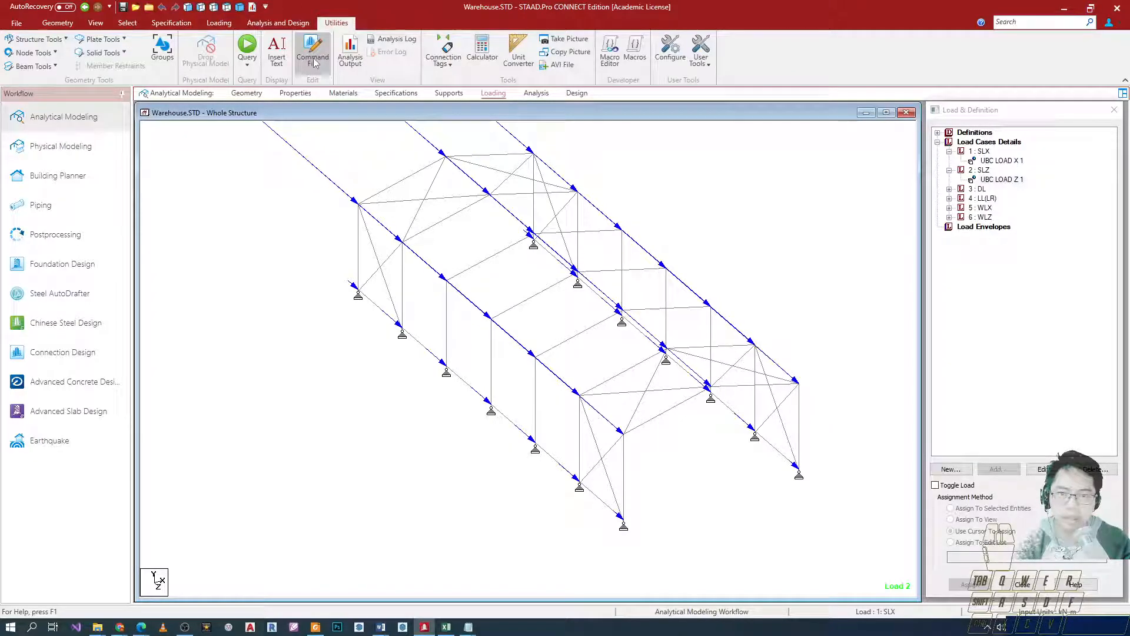
click(312, 50)
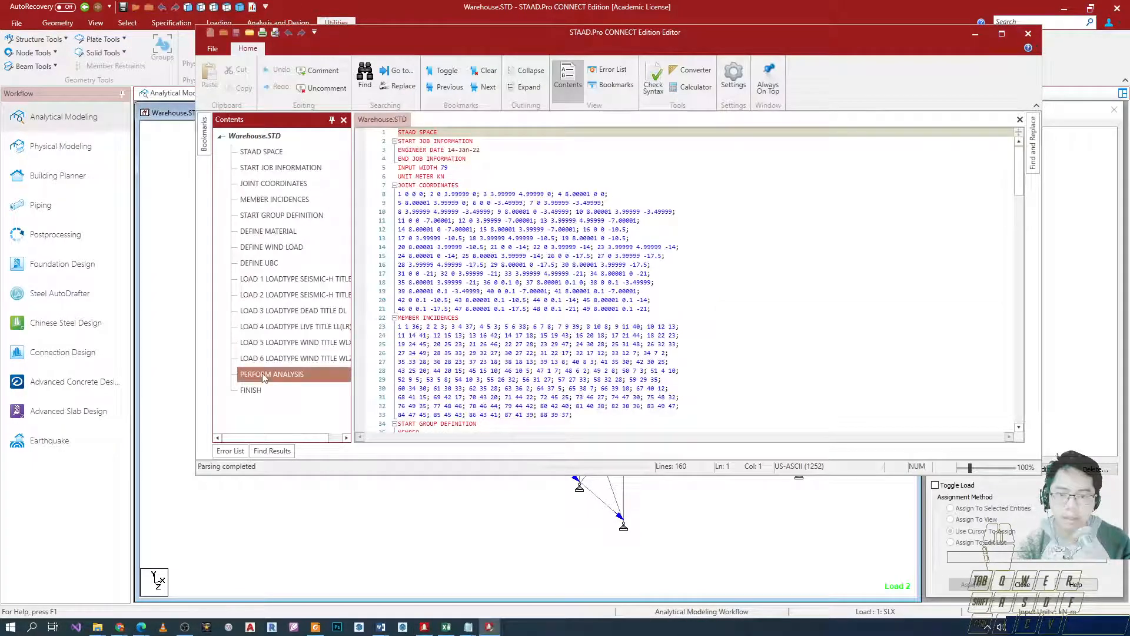
click(274, 279)
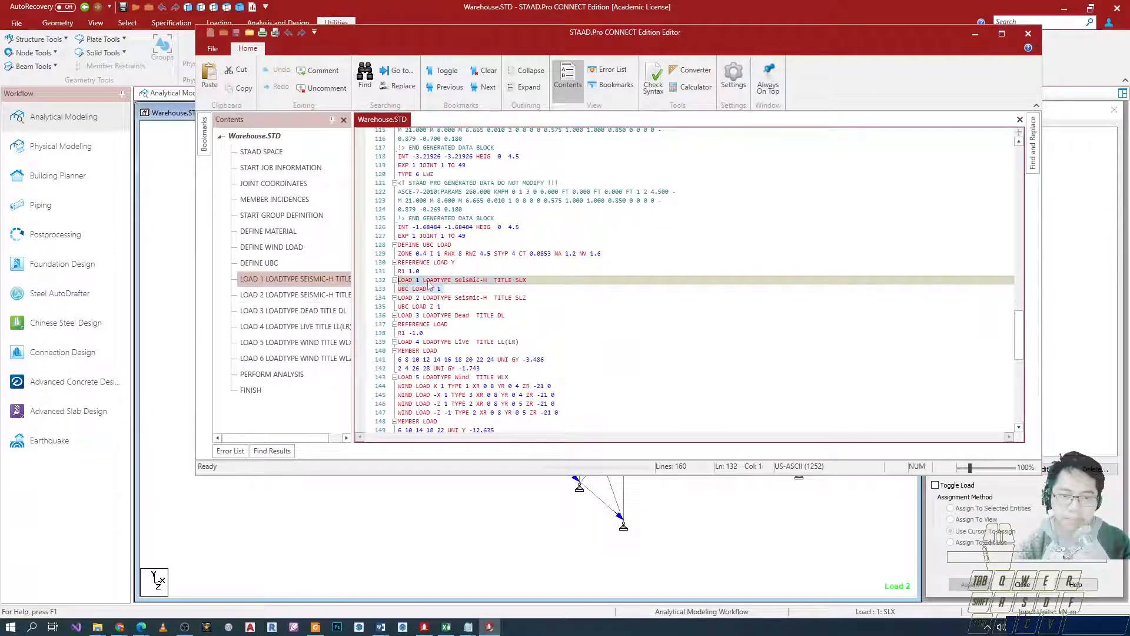
click(482, 289)
key(Return)
text(PER)
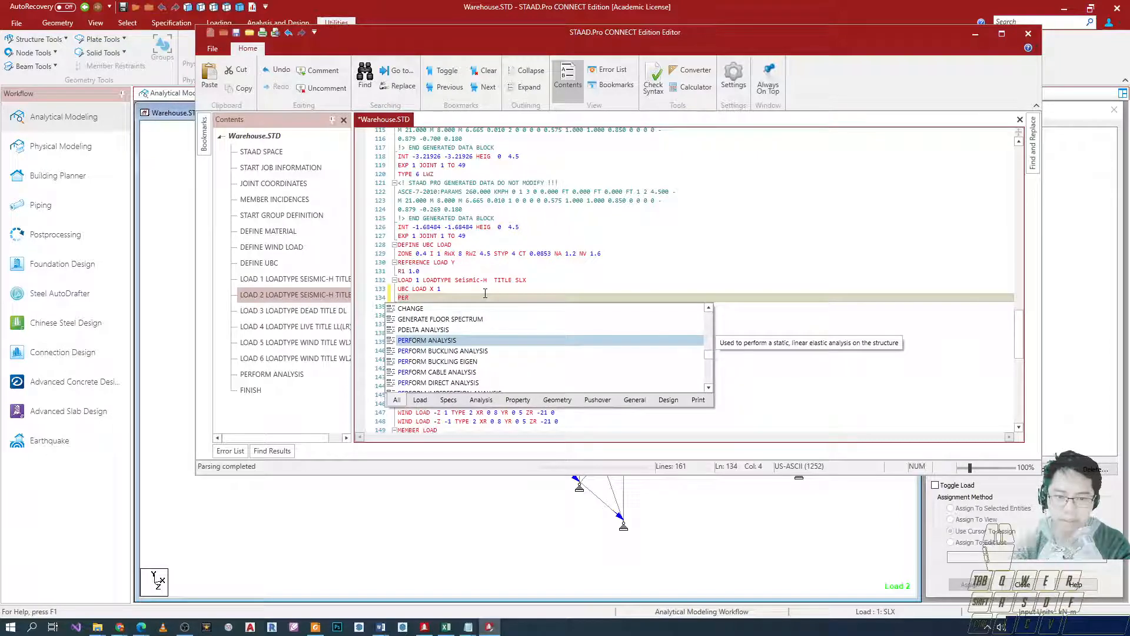
key(Return)
key(Return)
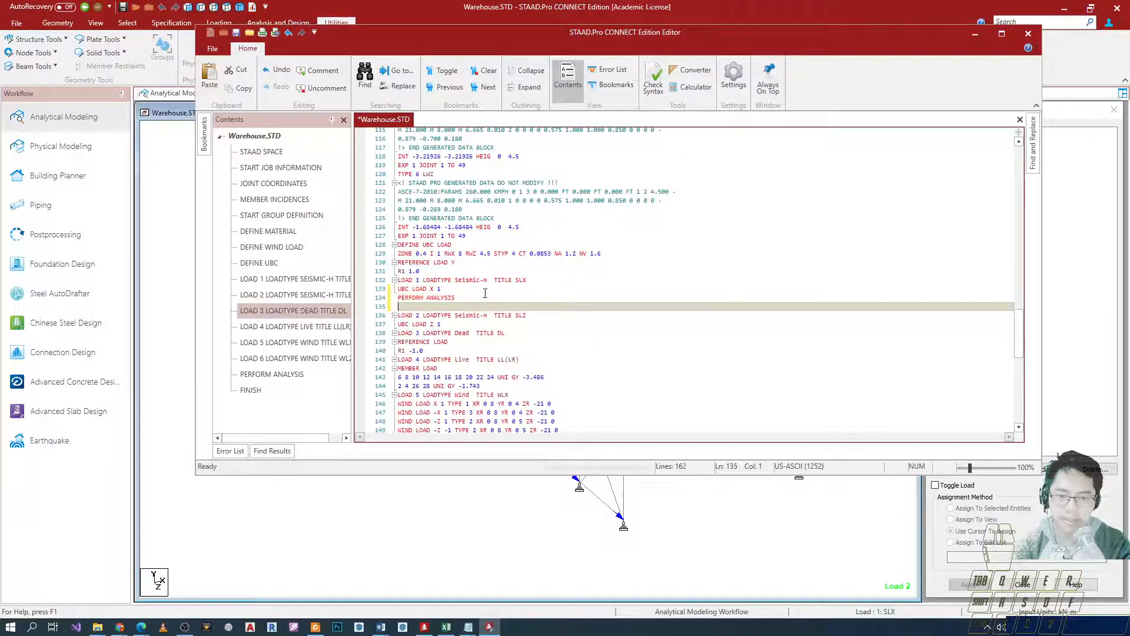
text(Chang)
key(Return)
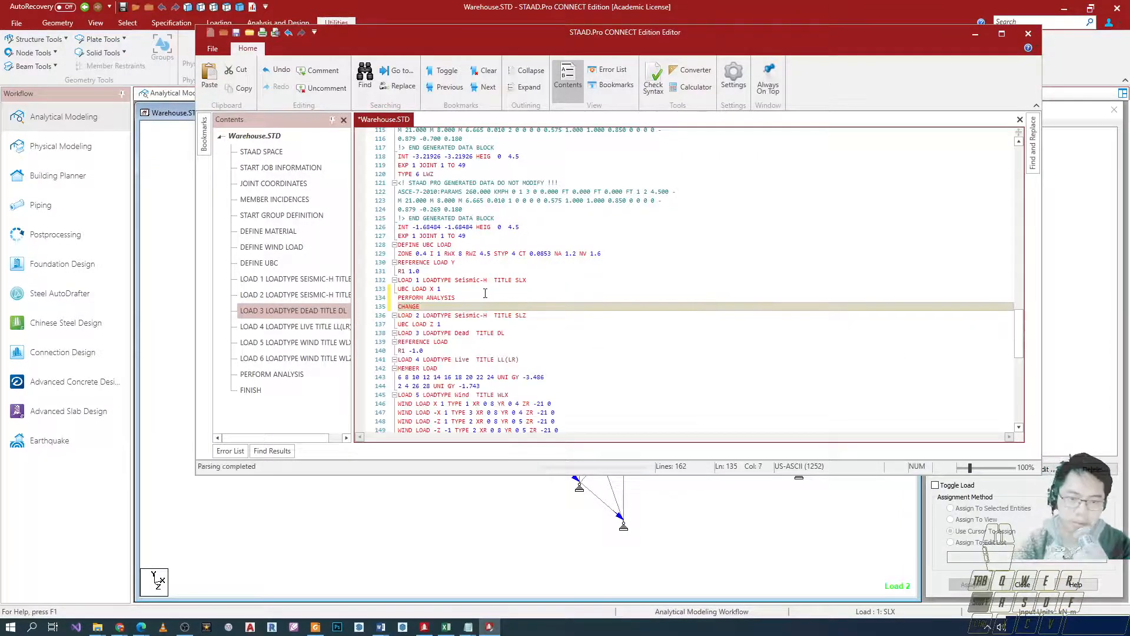
key(Up)
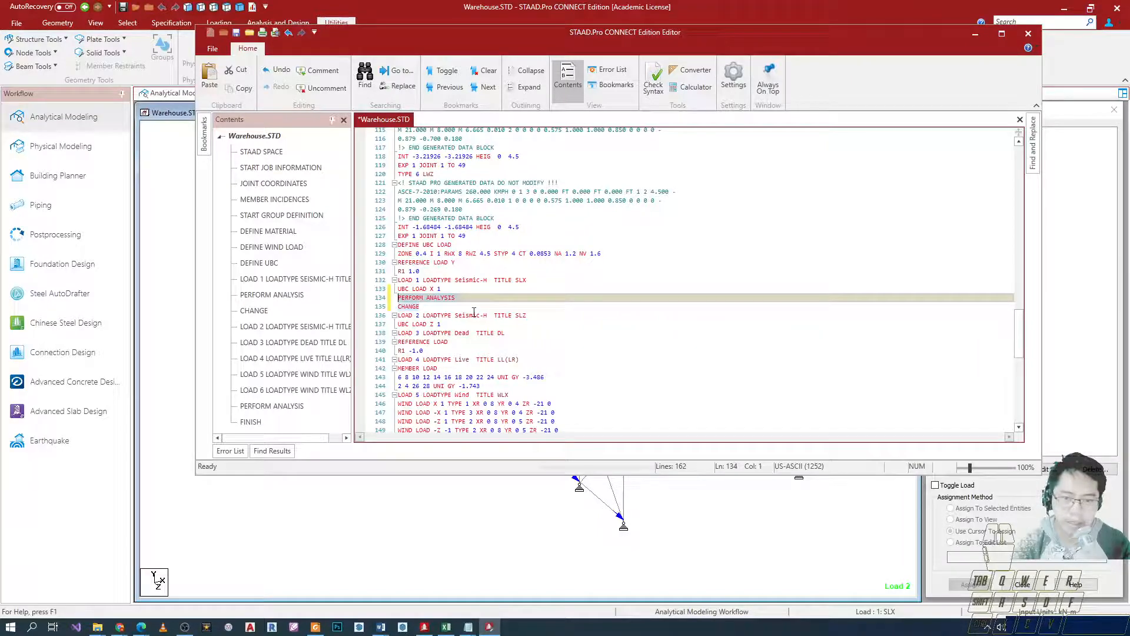
Insert PERFORM ANALYSIS and CHANGE after UBC LOAD Z 1 in load case SLZ, then save the command file and close the editor.
click(471, 324)
key(Return)
text(PERFORM ANALYSIS CHANGE)
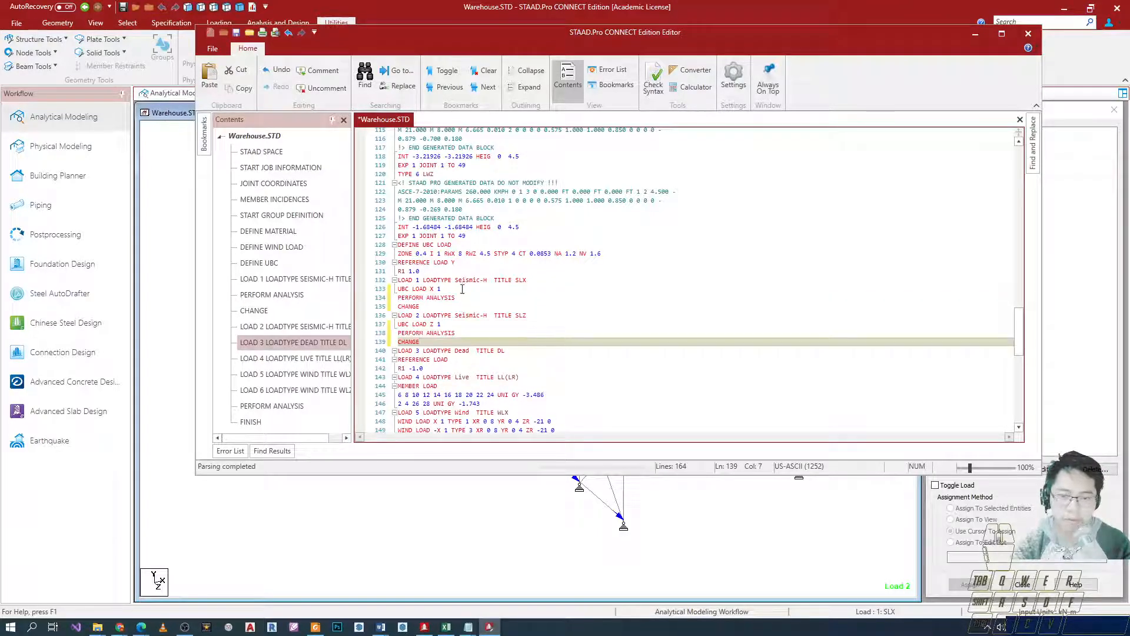
scroll(462, 289, down, 1)
key(ctrl+s)
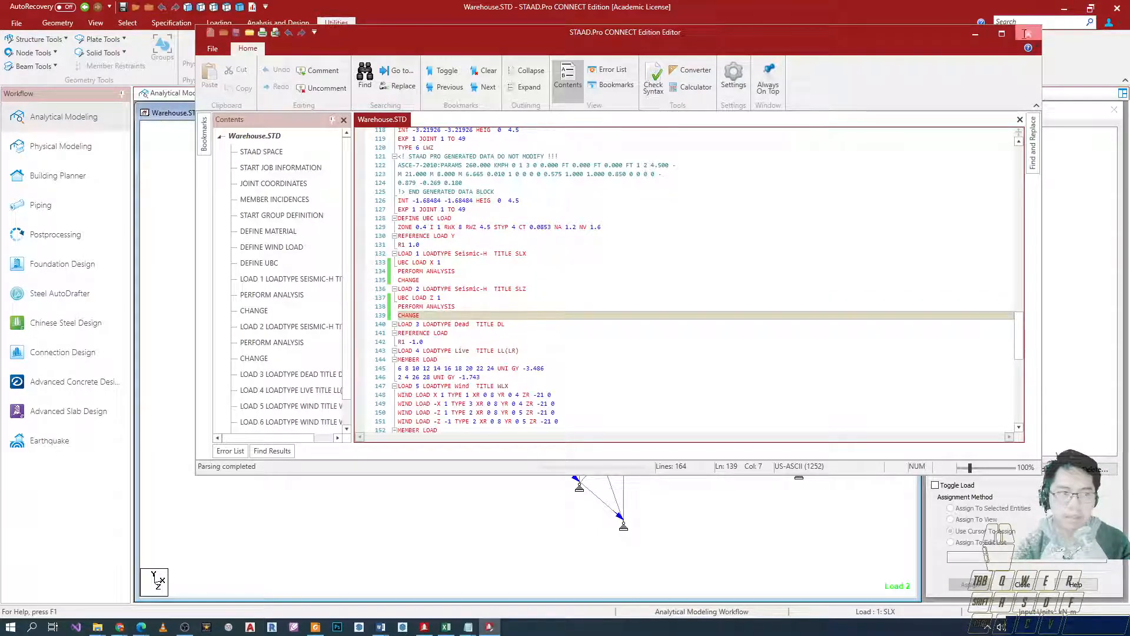
click(1026, 34)
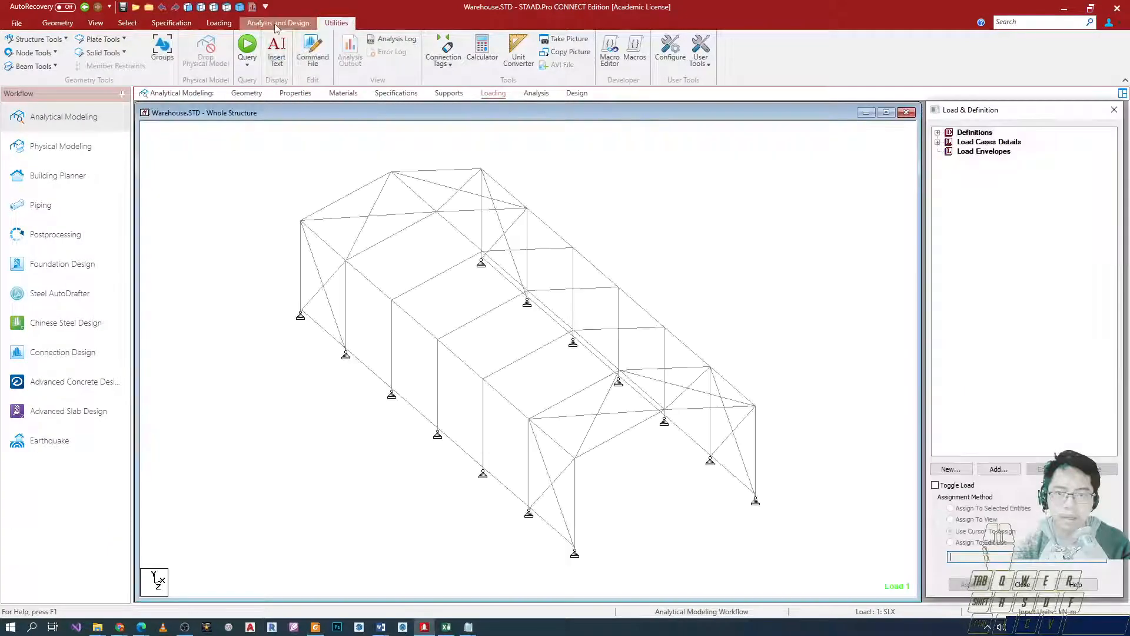
Rerun the analysis on the edited warehouse model and open its output file.
key(ctrl+F5)
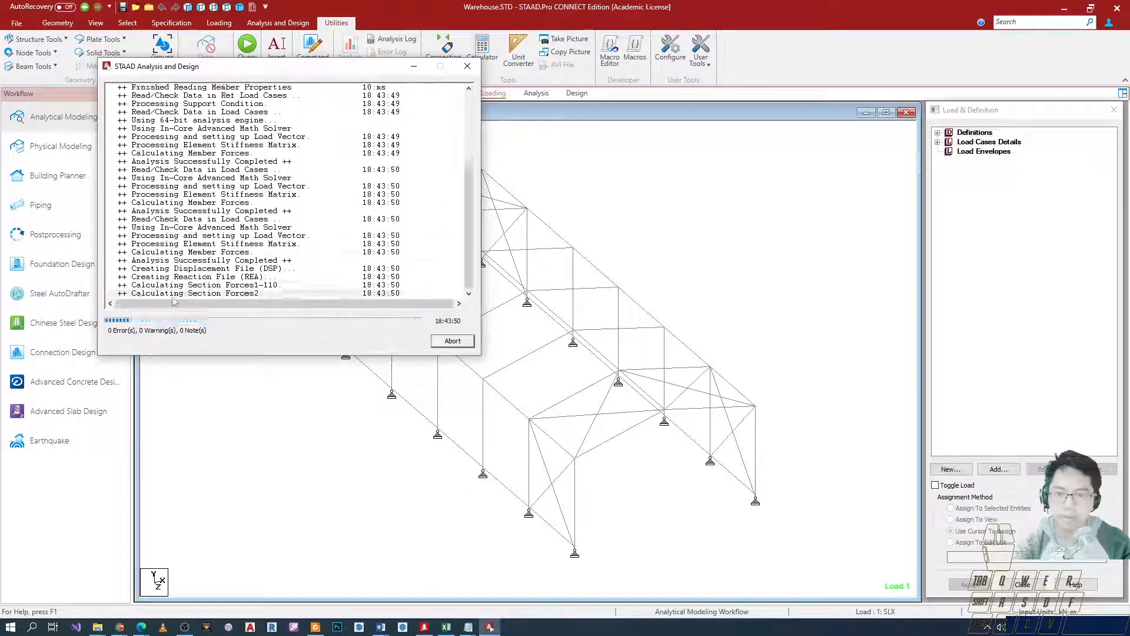
drag(159, 250, 236, 277)
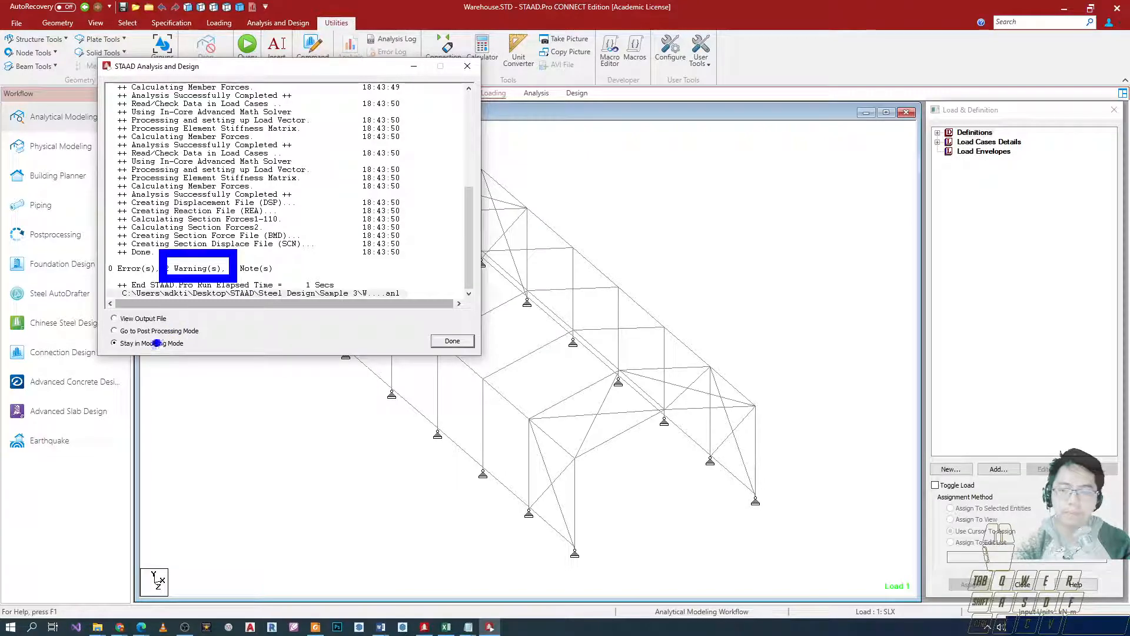
key(Escape)
click(155, 320)
click(452, 341)
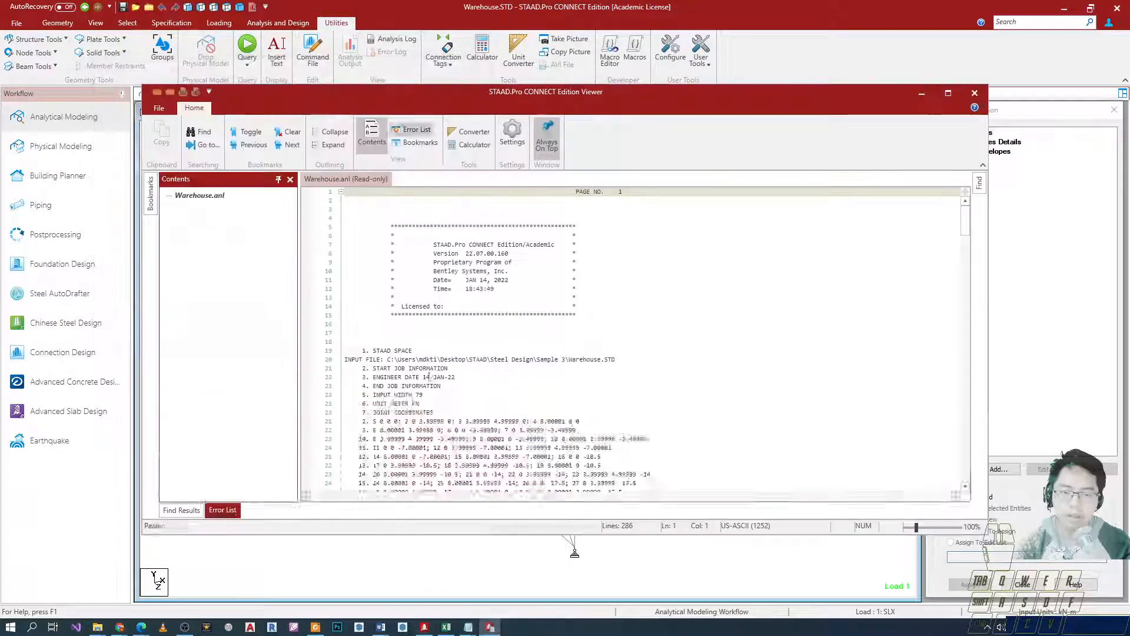
List only the warnings of the analysis output, read them, and close the output viewer.
click(223, 510)
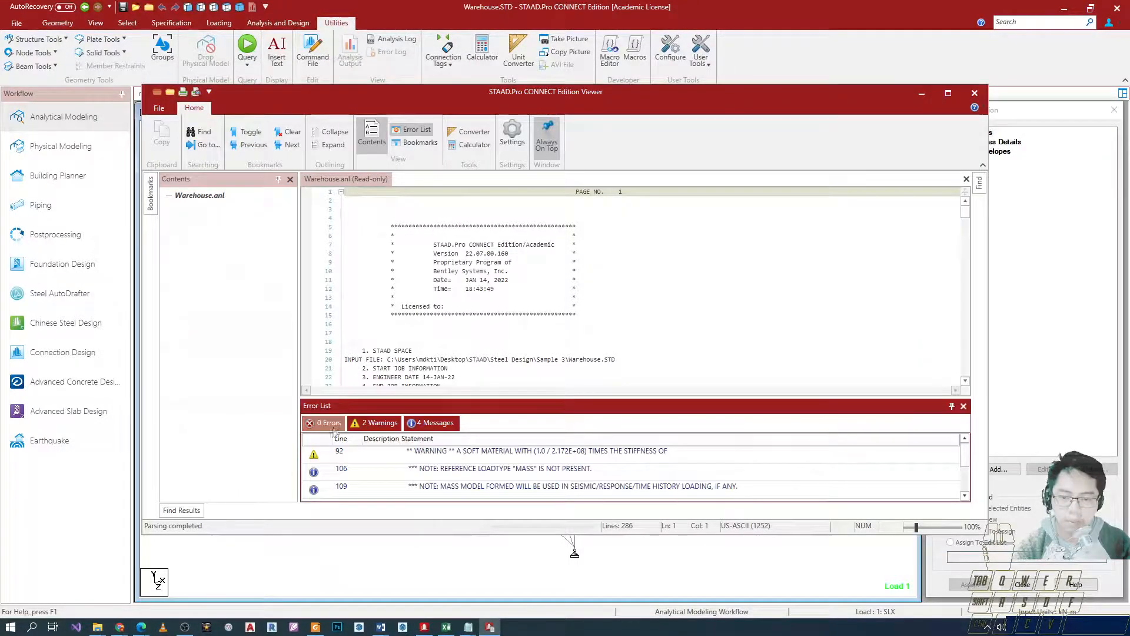
click(345, 449)
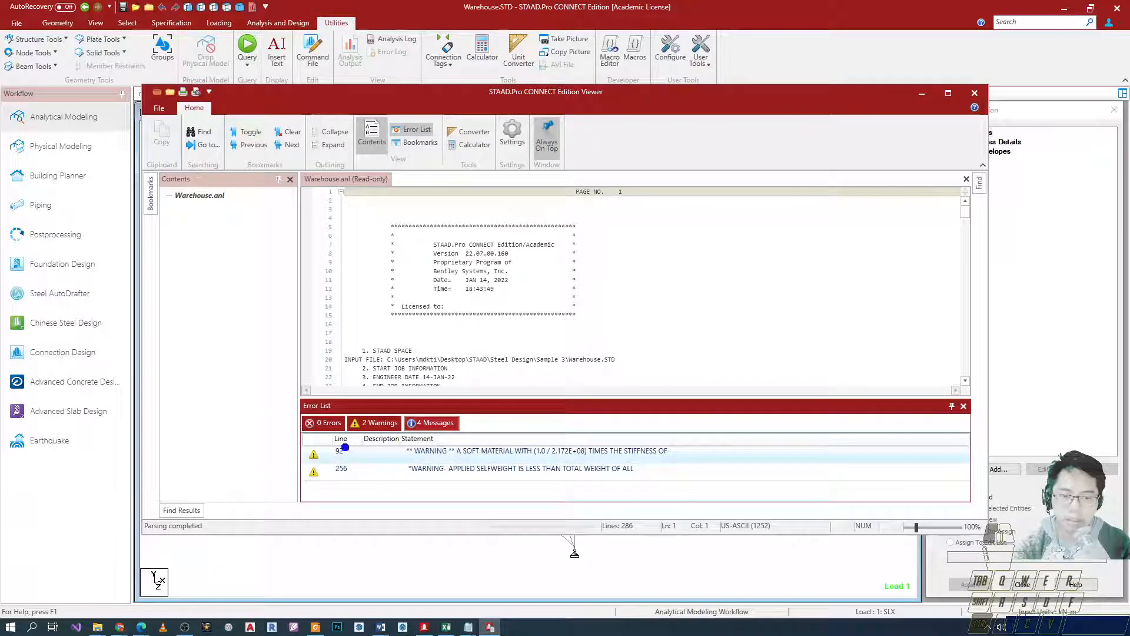
mouse_move(350, 444)
mouse_down()
mouse_move(547, 487)
mouse_move(686, 483)
mouse_up()
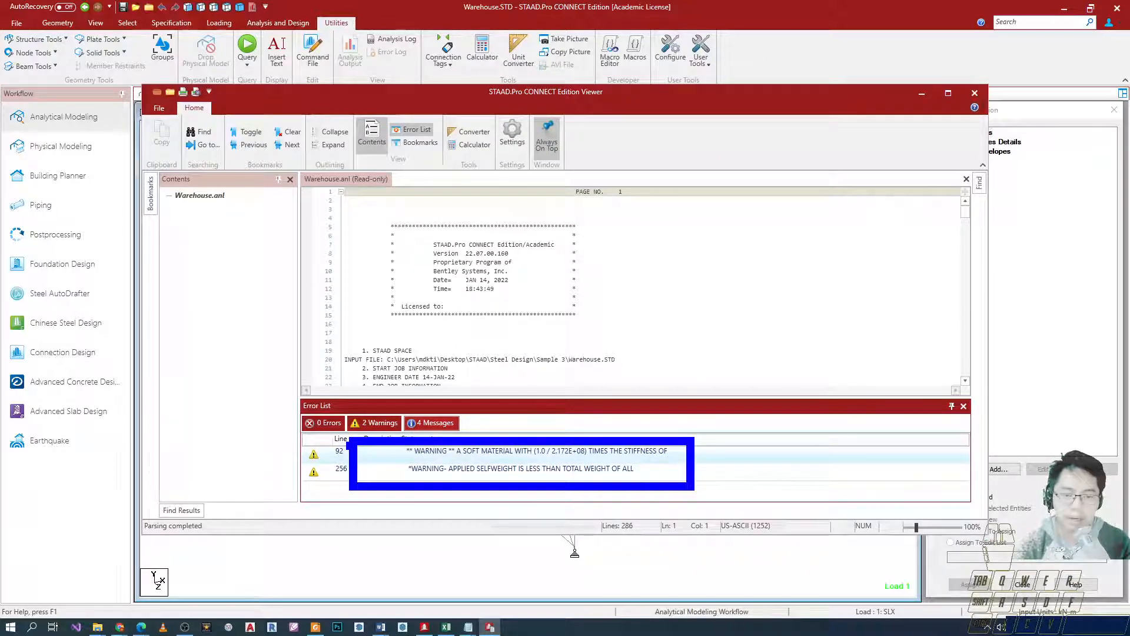
key(Escape)
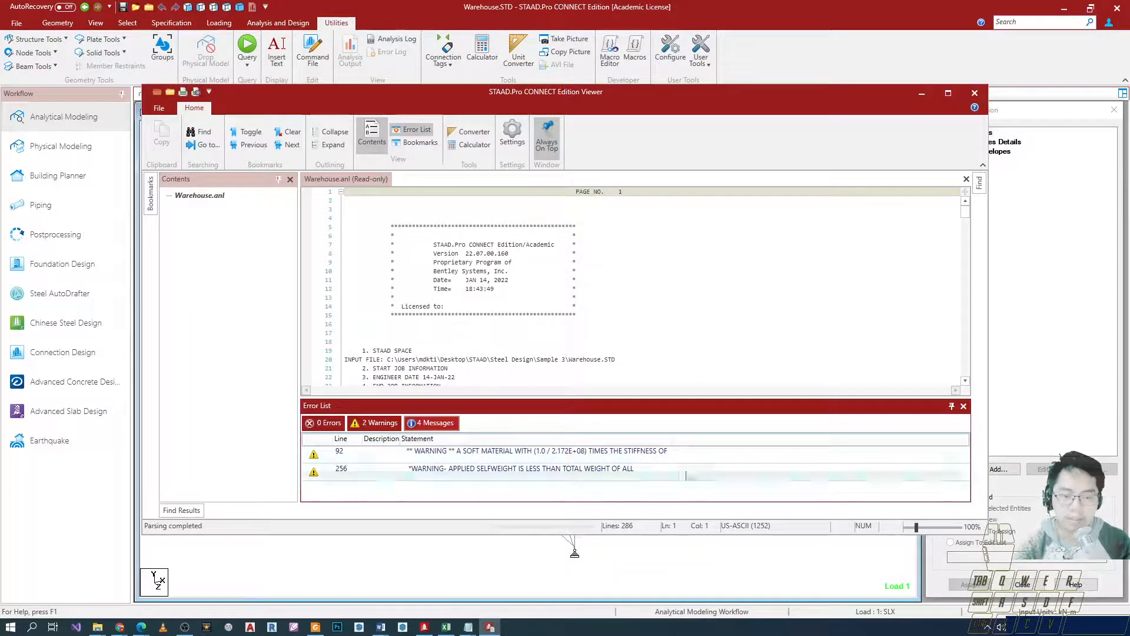
click(975, 93)
Expand the load cases and display the UBC LOAD X 1 item of SLX on the structure to inspect its arrows.
drag(283, 199, 781, 540)
click(989, 141)
click(937, 142)
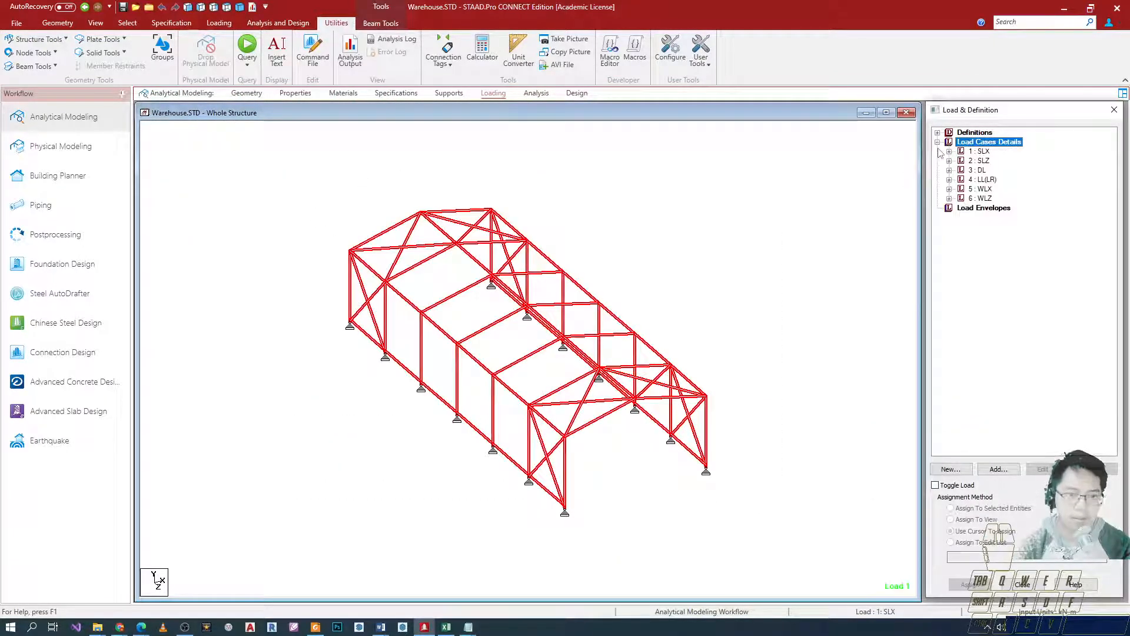
key(Down)
key(Down)
key(Down)
key(Down)
key(Down)
key(Up)
key(Up)
key(Up)
key(Up)
key(Right)
key(Up)
key(Right)
key(Down)
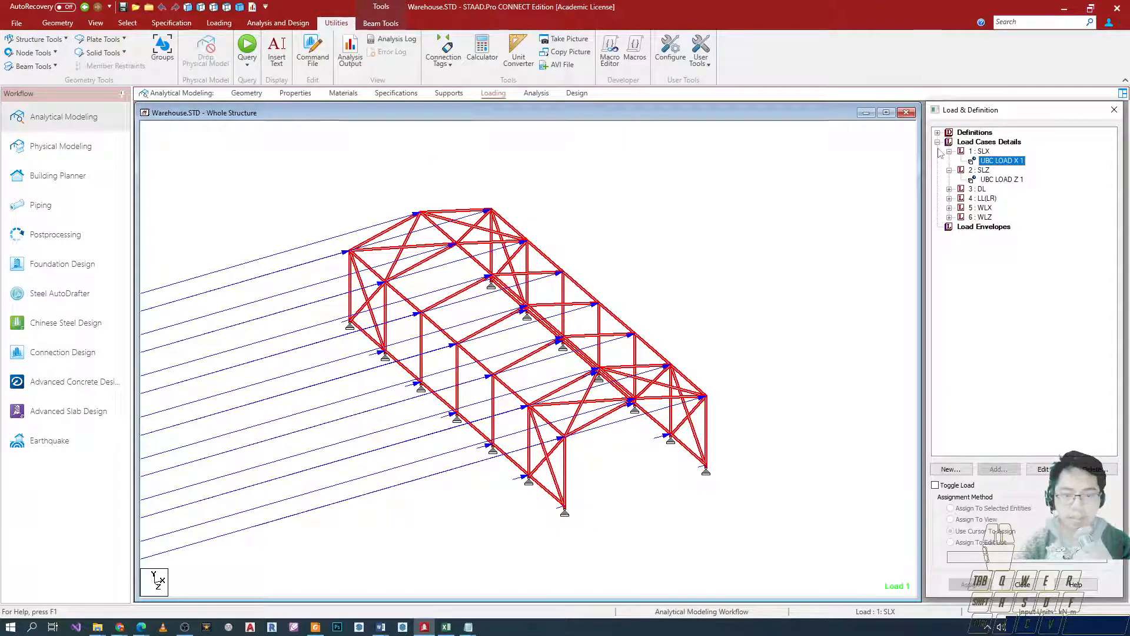
key(alt+Tab)
key(alt+Tab)
key(alt+Tab)
key(alt+Tab)
key(alt+Tab)
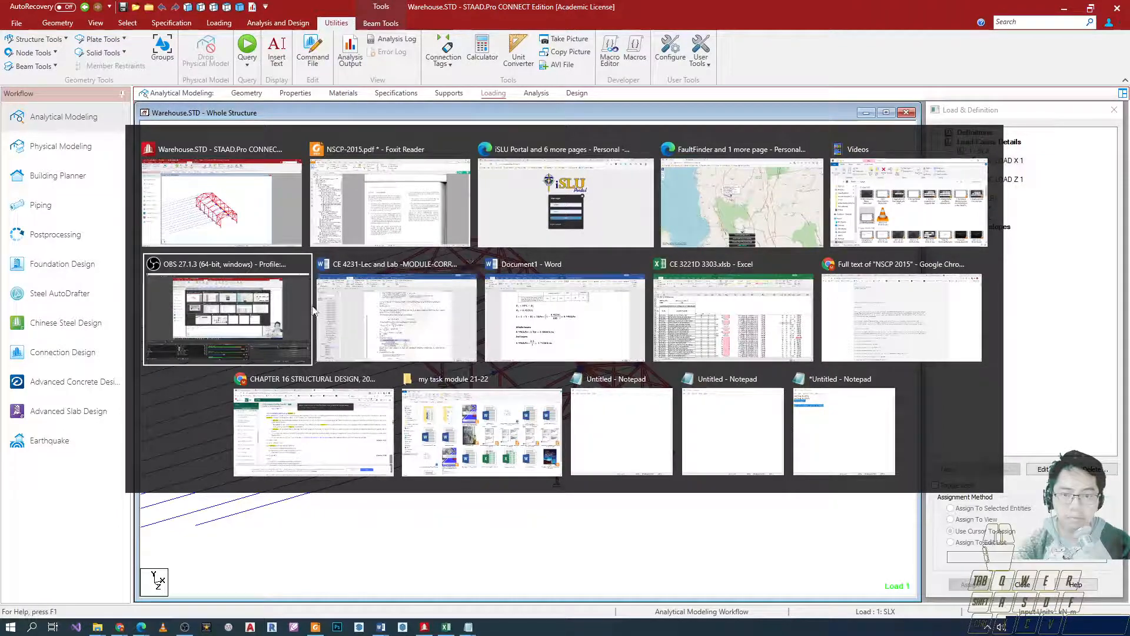